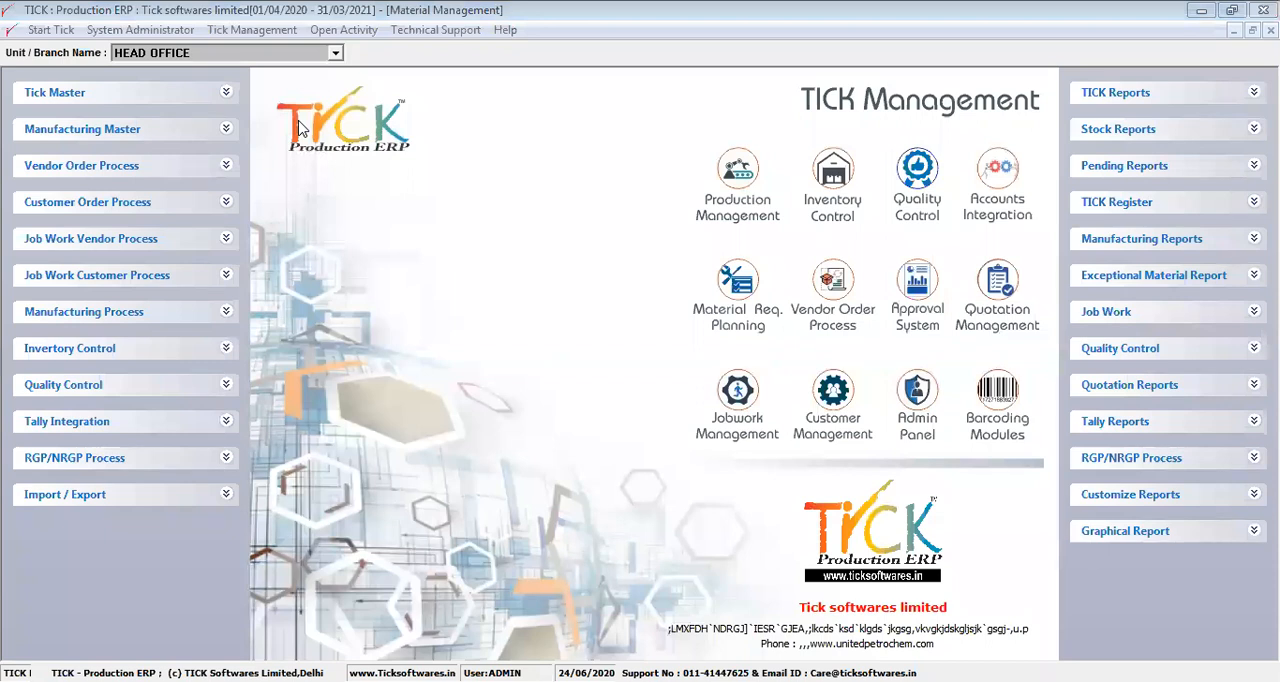
Open the existing indent dated 23/06/2020 for editing in Generate Indent and add item 10000001 as a second line
left_click(225, 168)
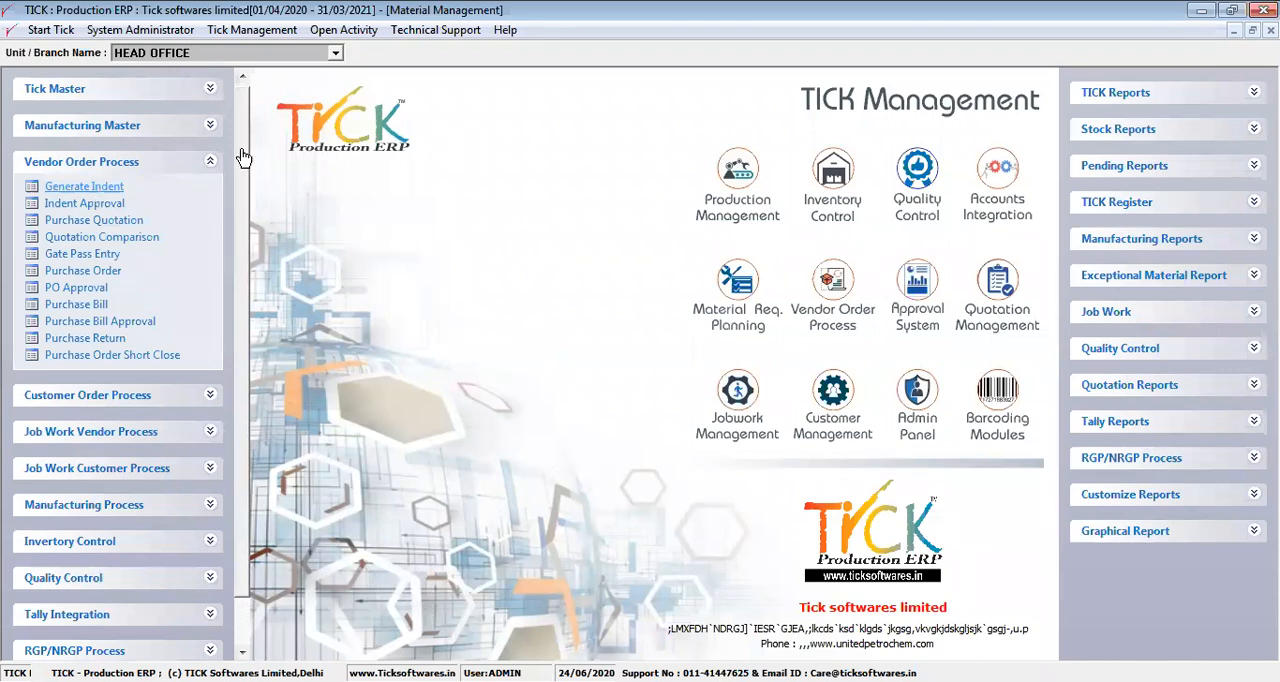
left_click(110, 189)
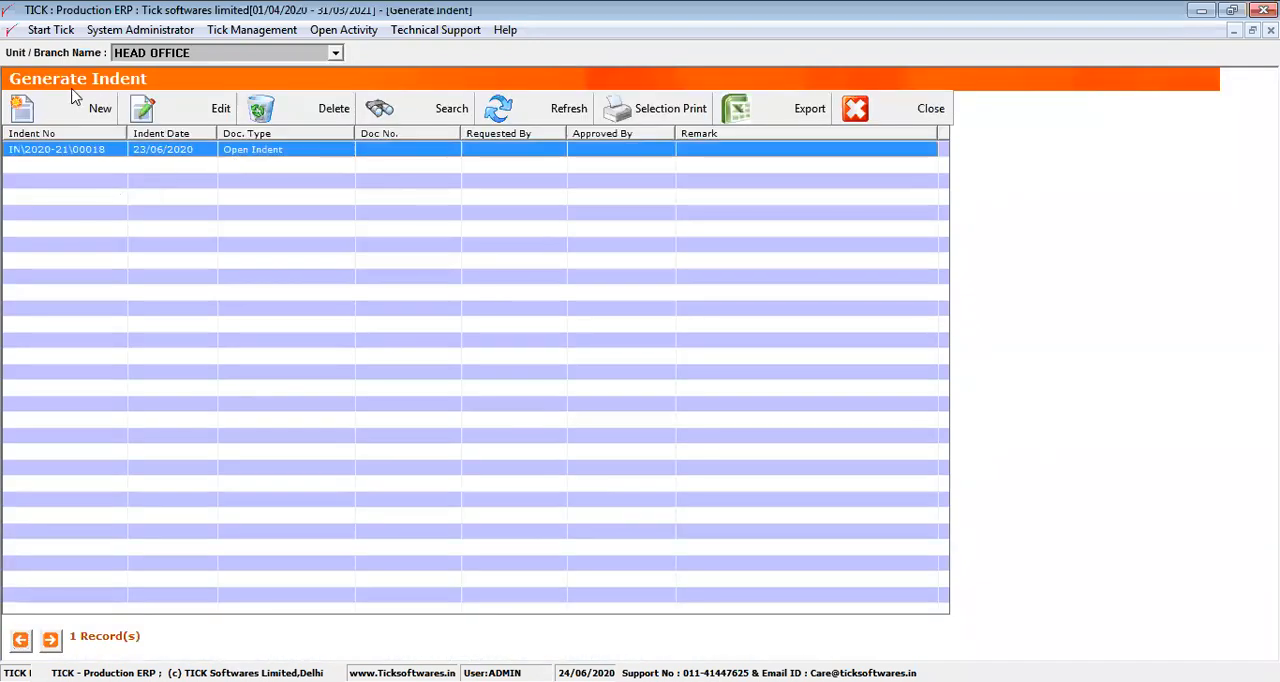
left_click(183, 120)
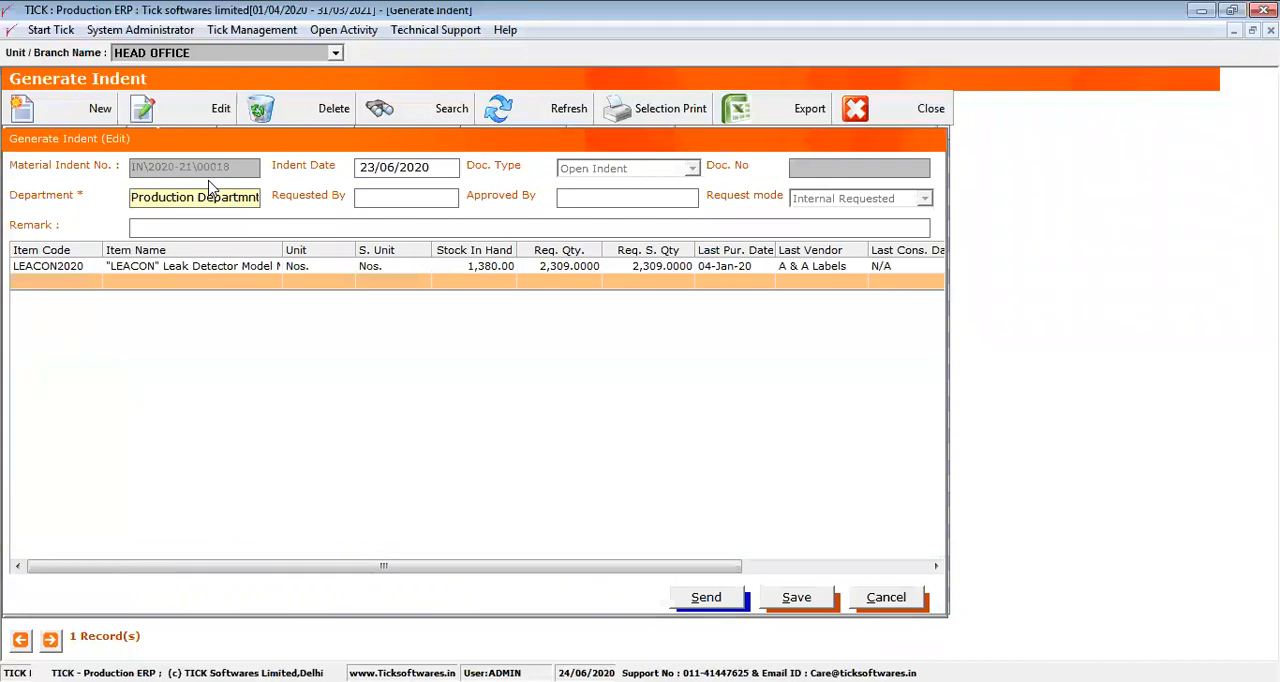
left_click(87, 272)
left_click(79, 286)
double_click(79, 288)
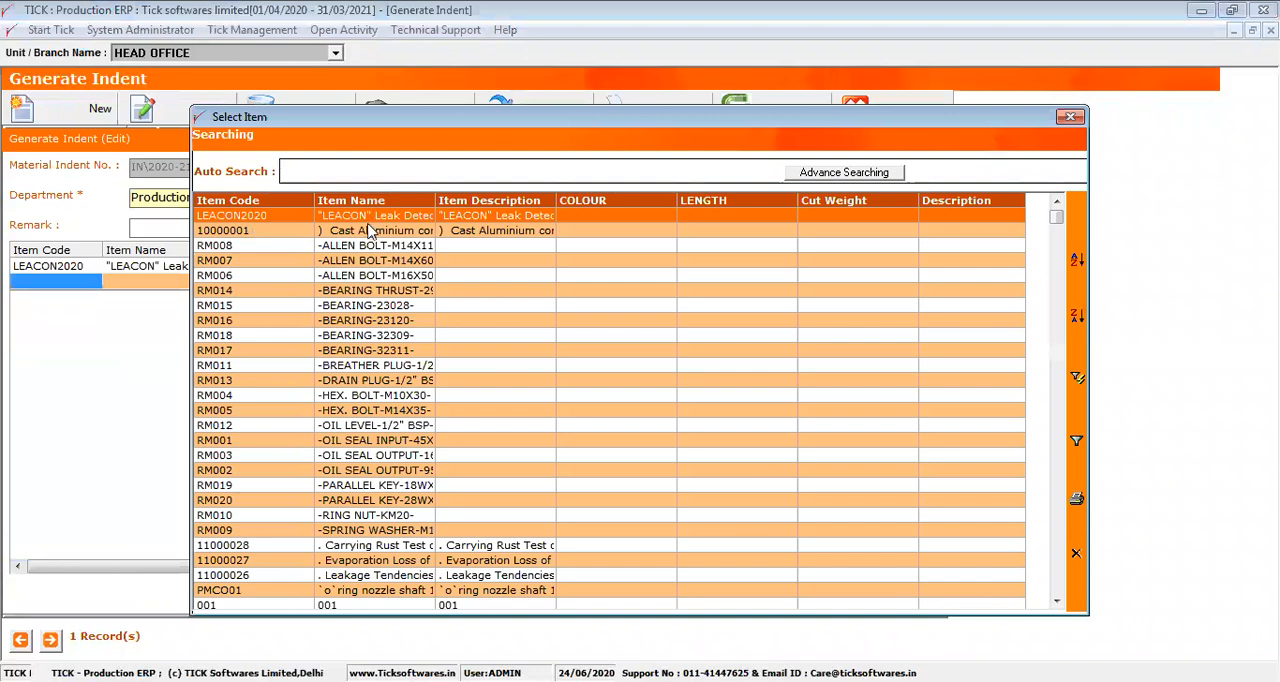
left_click(360, 238)
double_click(360, 238)
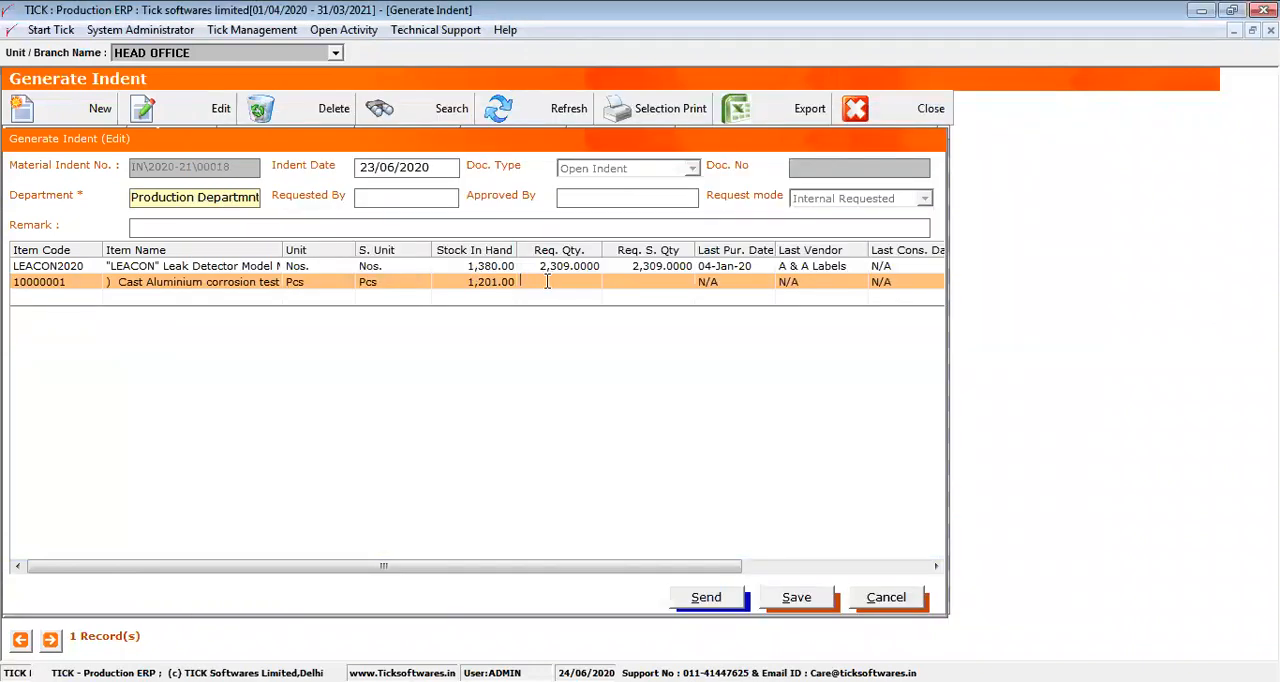
Set the required quantity of item 10000001 to 12000
type("12000")
key("Return")
key("Right")
key("Right")
key("Right")
key("Up")
key("Left")
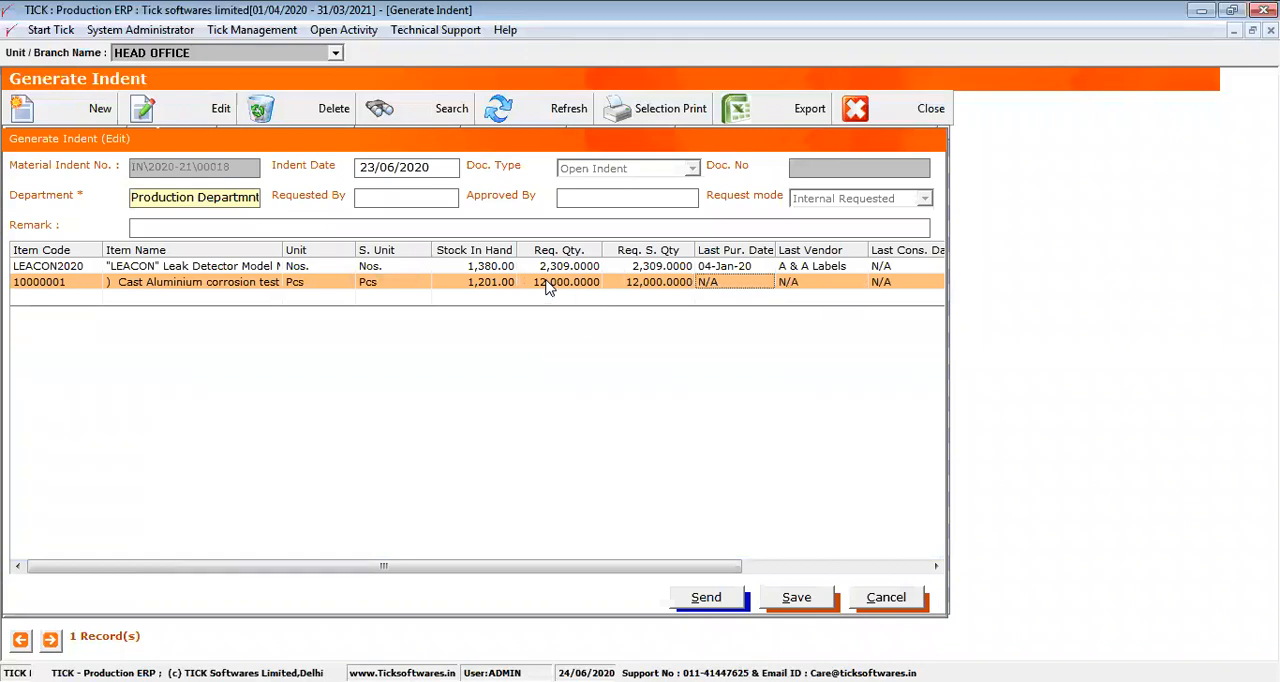
Set the LEACON2020 line's priority to HIGH and choose a priority for the item 10000001 line
left_click_drag(720, 250, 892, 267)
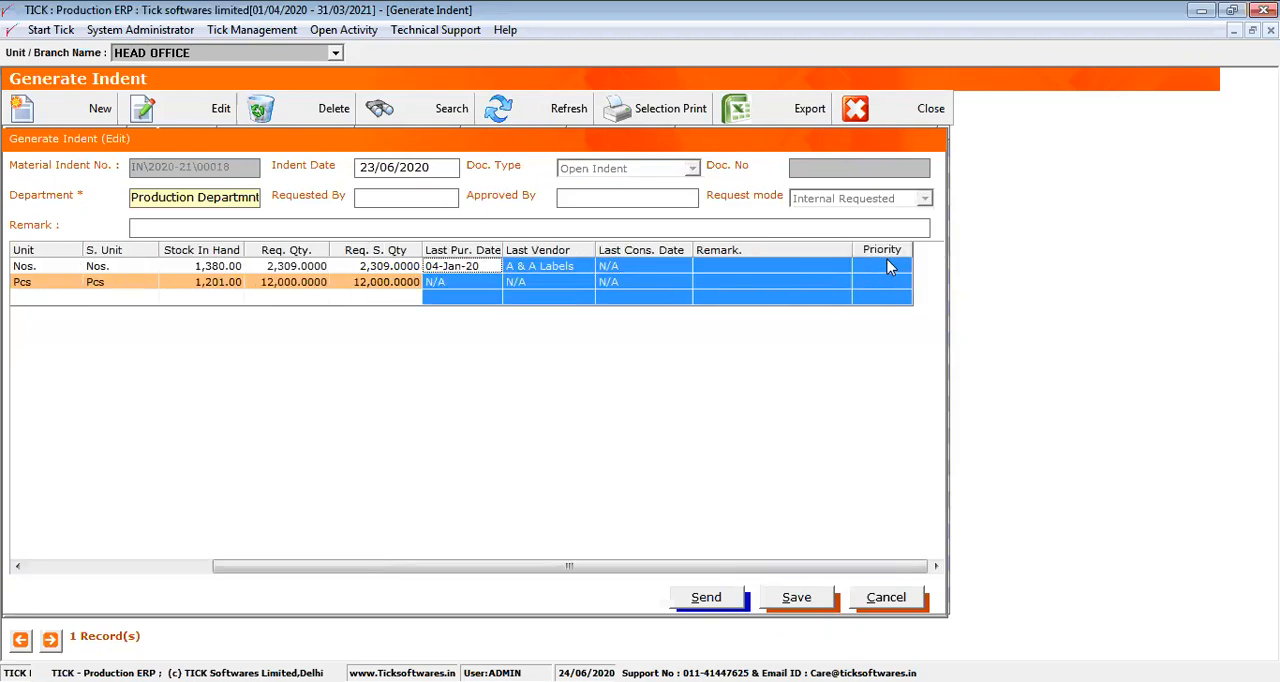
left_click(890, 267)
left_click(903, 268)
left_click(893, 282)
left_click(893, 285)
left_click(903, 283)
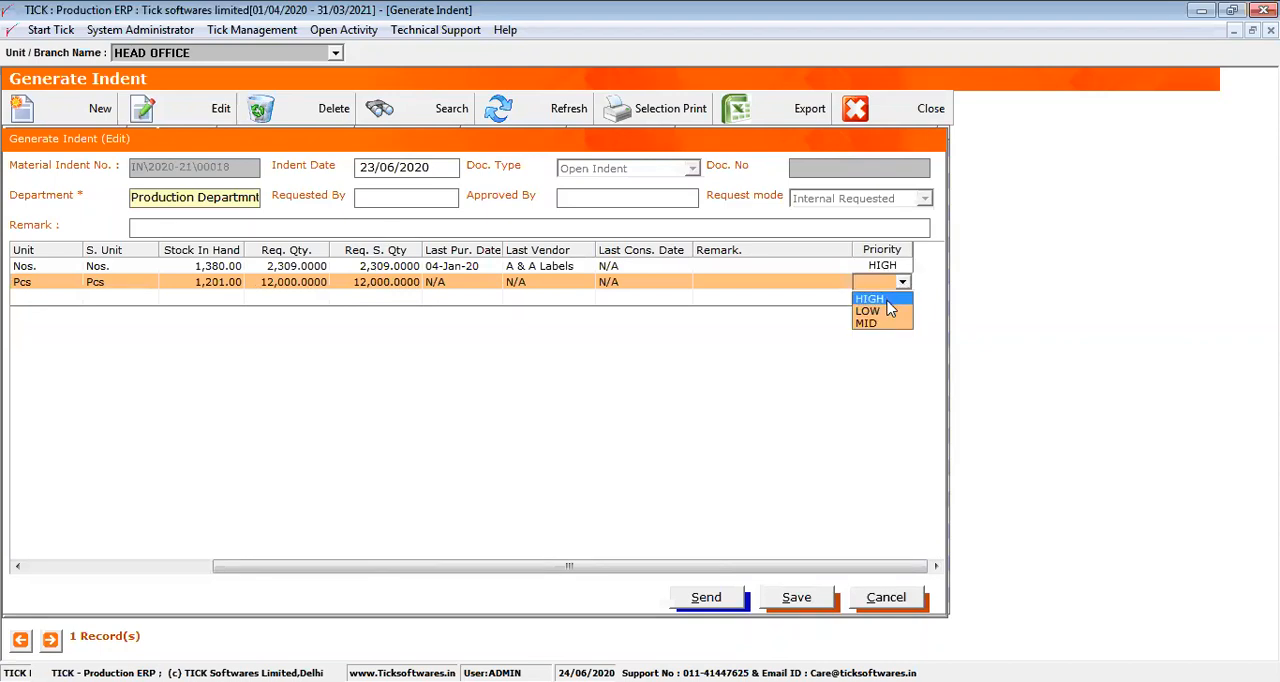
left_click(890, 310)
Discard the changes to the indent and close the Generate Indent list
left_click_drag(650, 567, 425, 573)
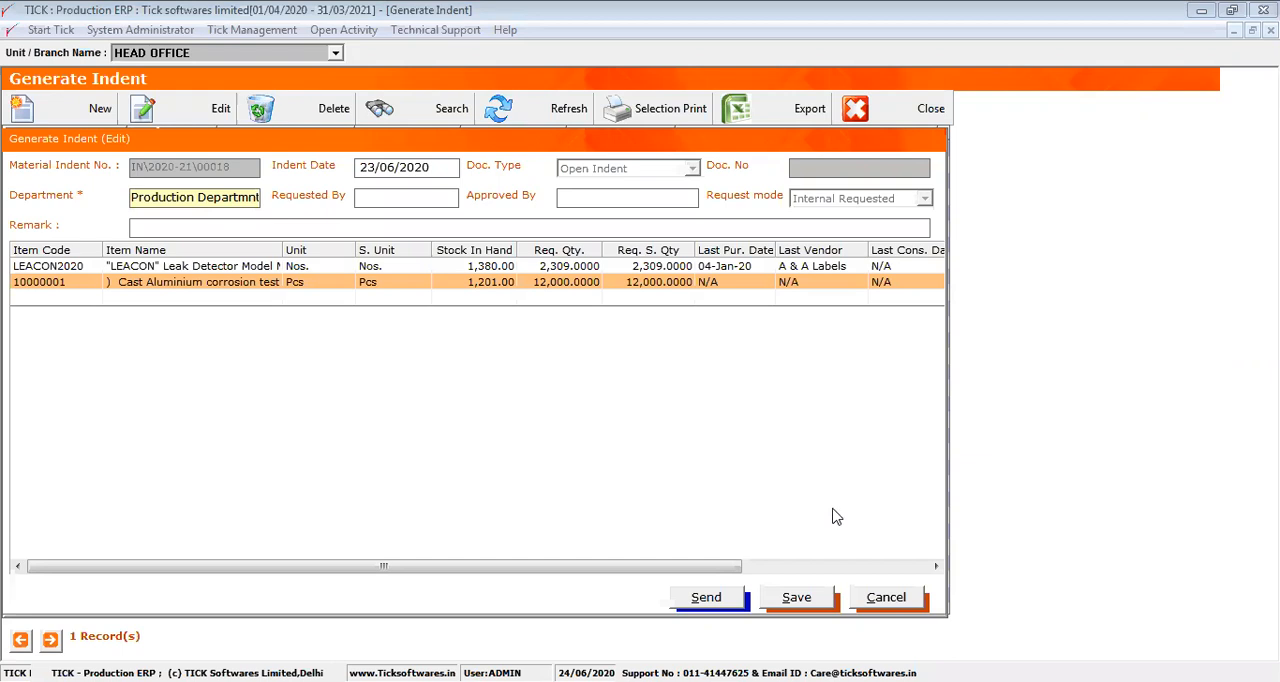
left_click(884, 598)
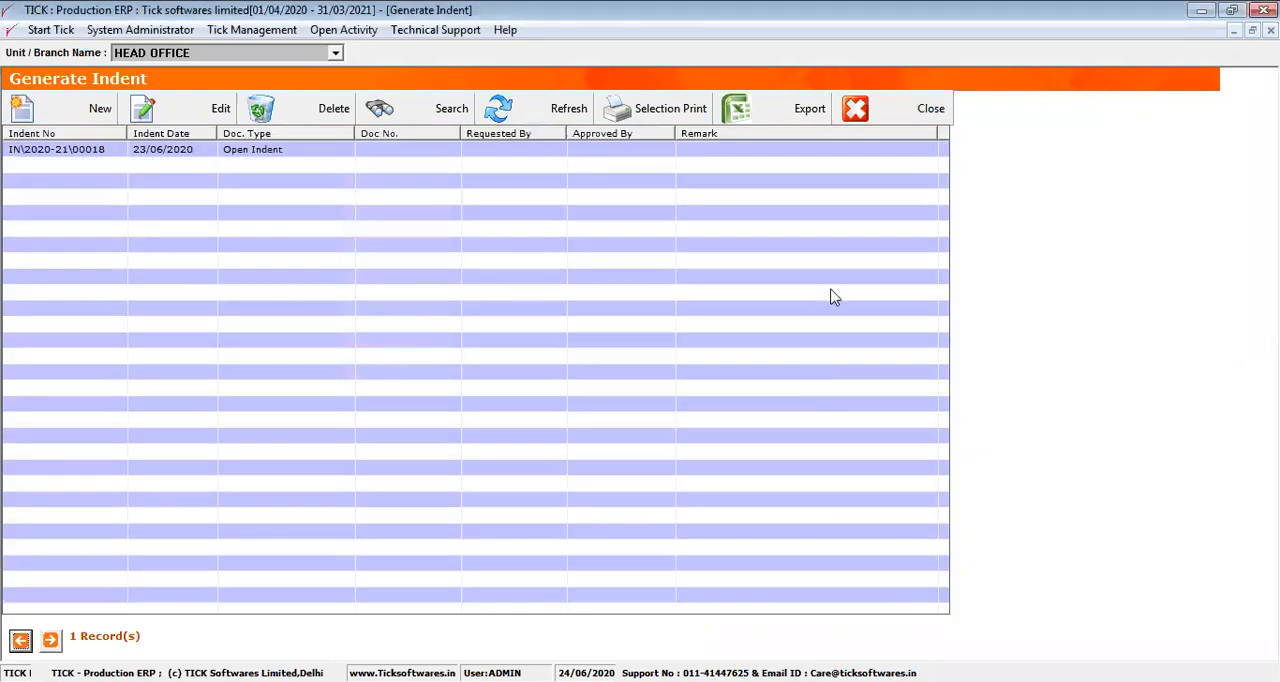
left_click(873, 113)
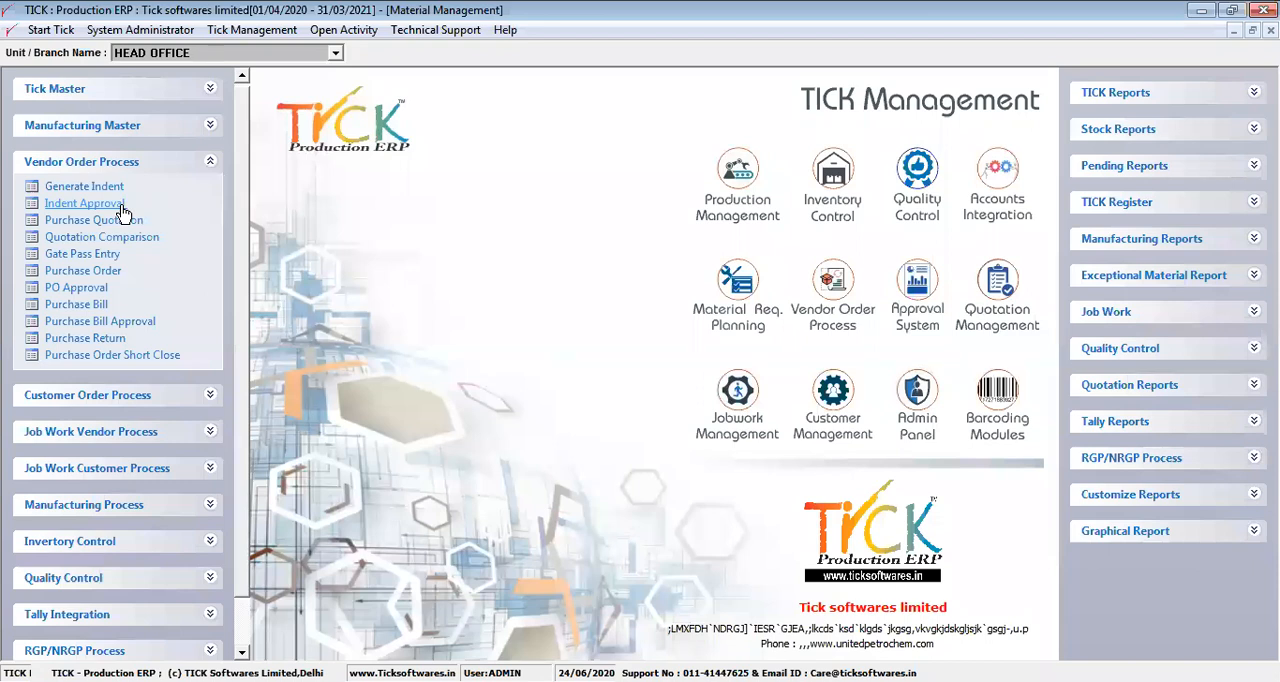
Approve the LEACON2020 line of the open indent dated 23/06/2020 in Indent Approval and close the approval list
left_click(84, 203)
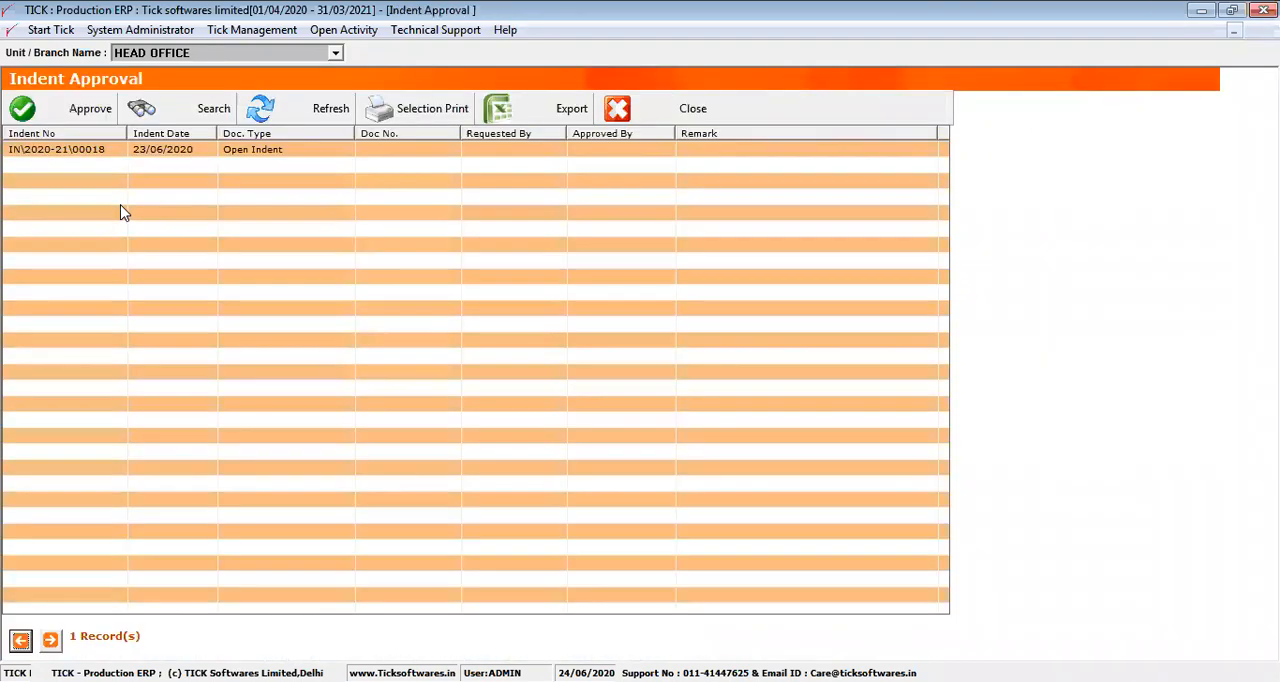
left_click(97, 120)
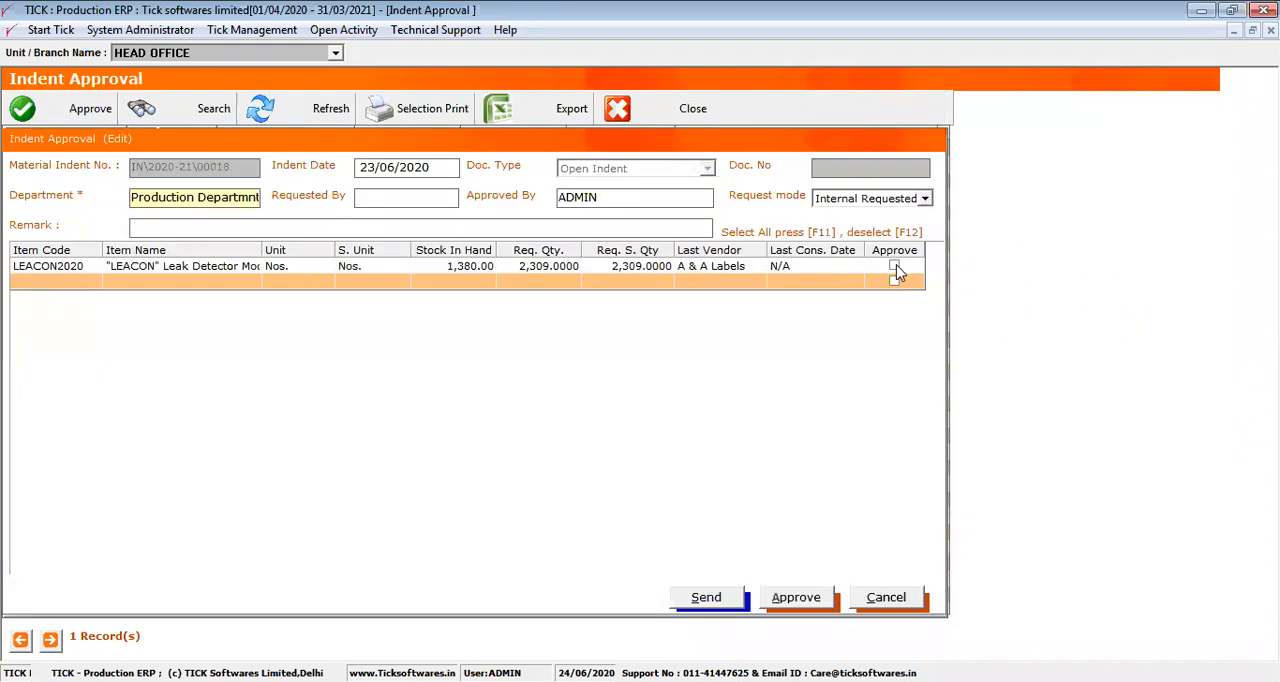
left_click(549, 268)
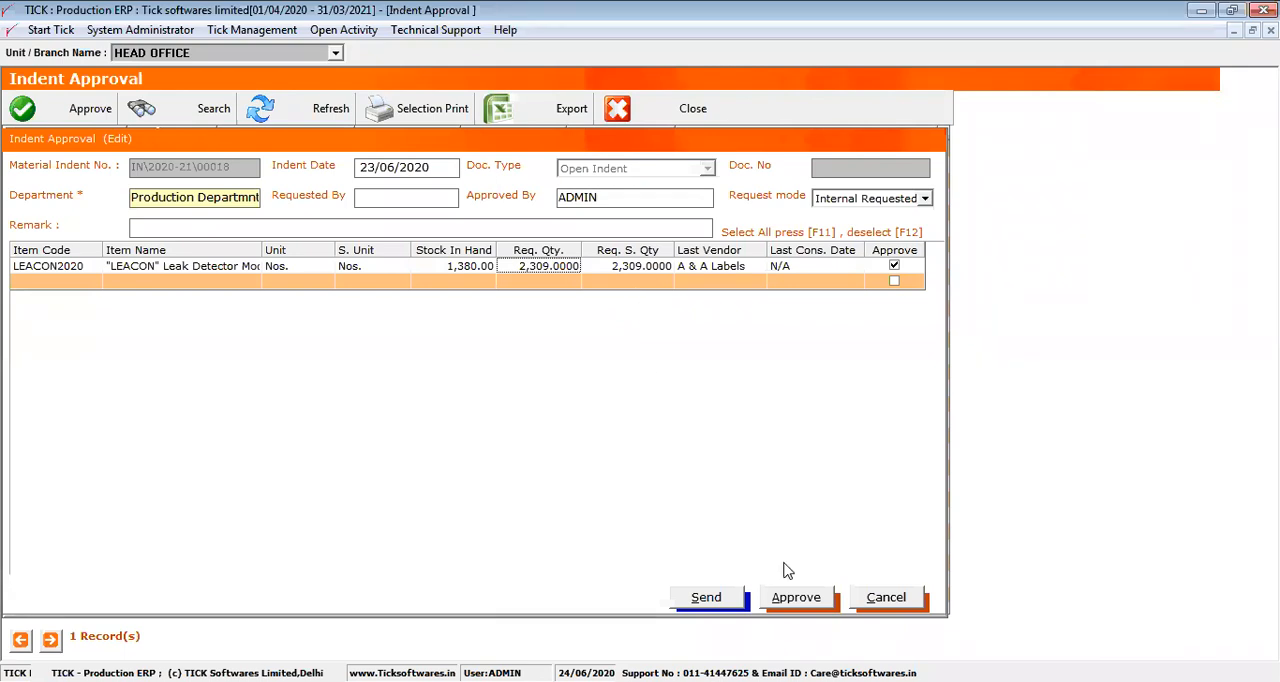
left_click(787, 598)
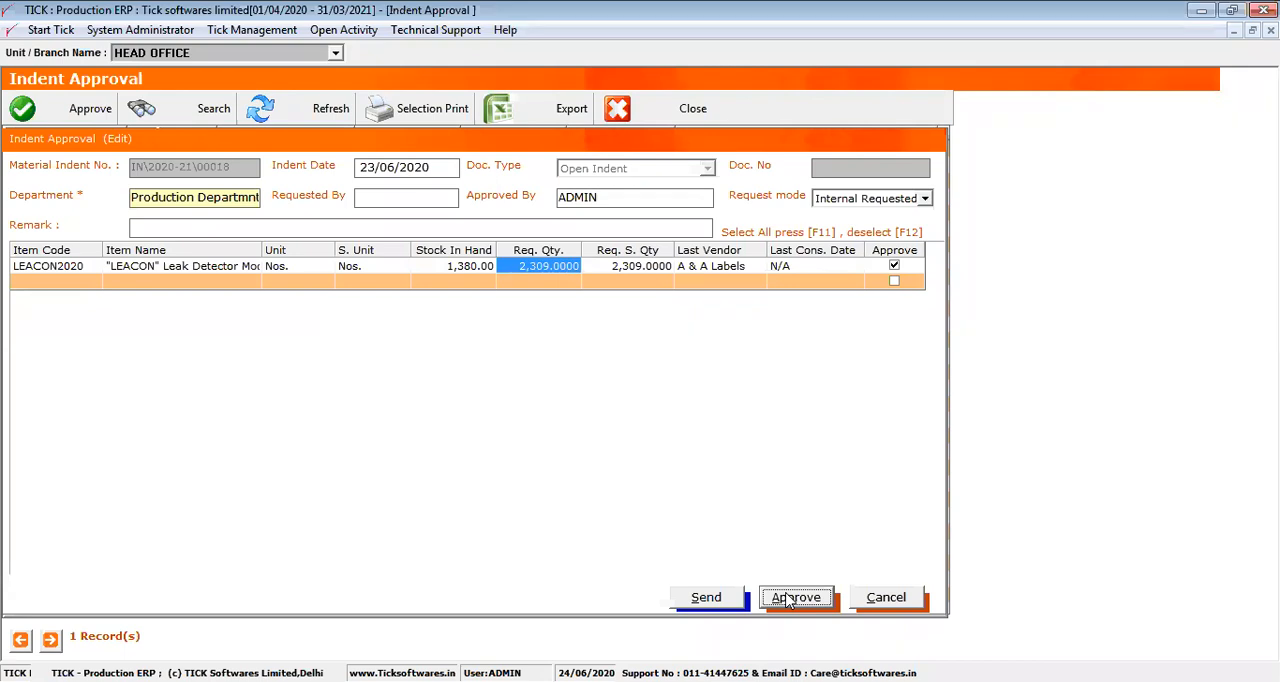
key("Return")
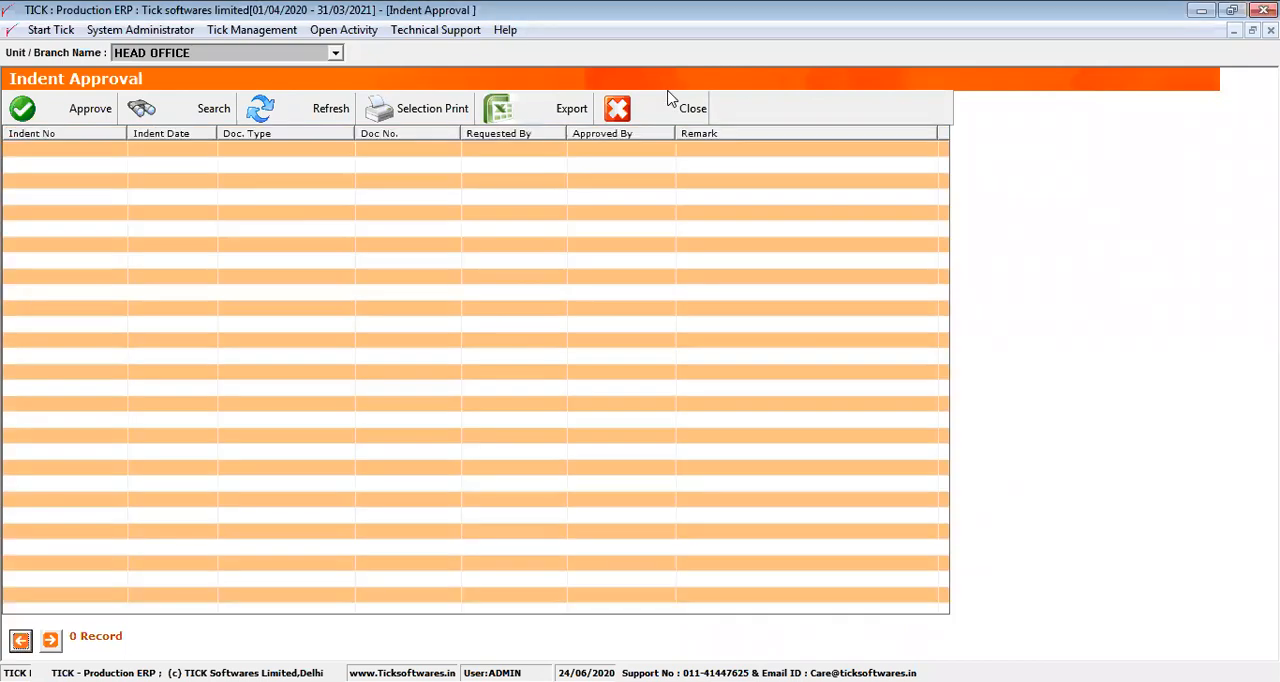
left_click(660, 108)
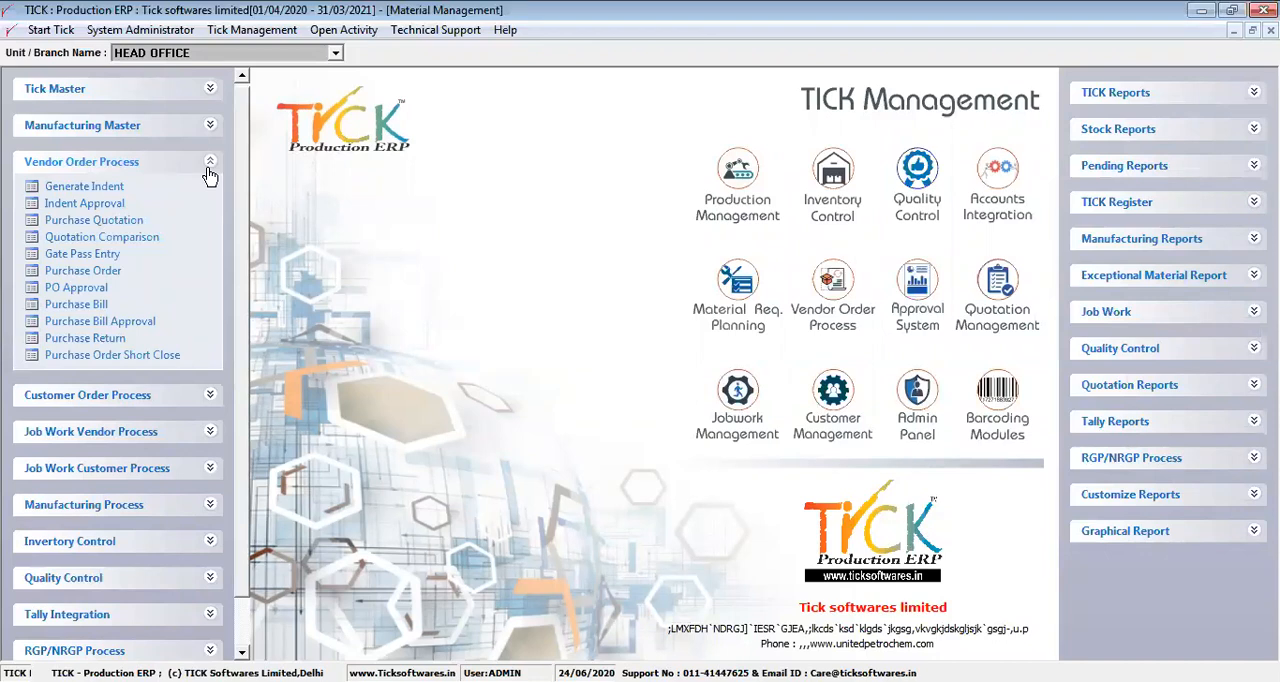
Create a new purchase quotation with A & A Flora Foam & Furnishings as the party
left_click(115, 231)
left_click(108, 120)
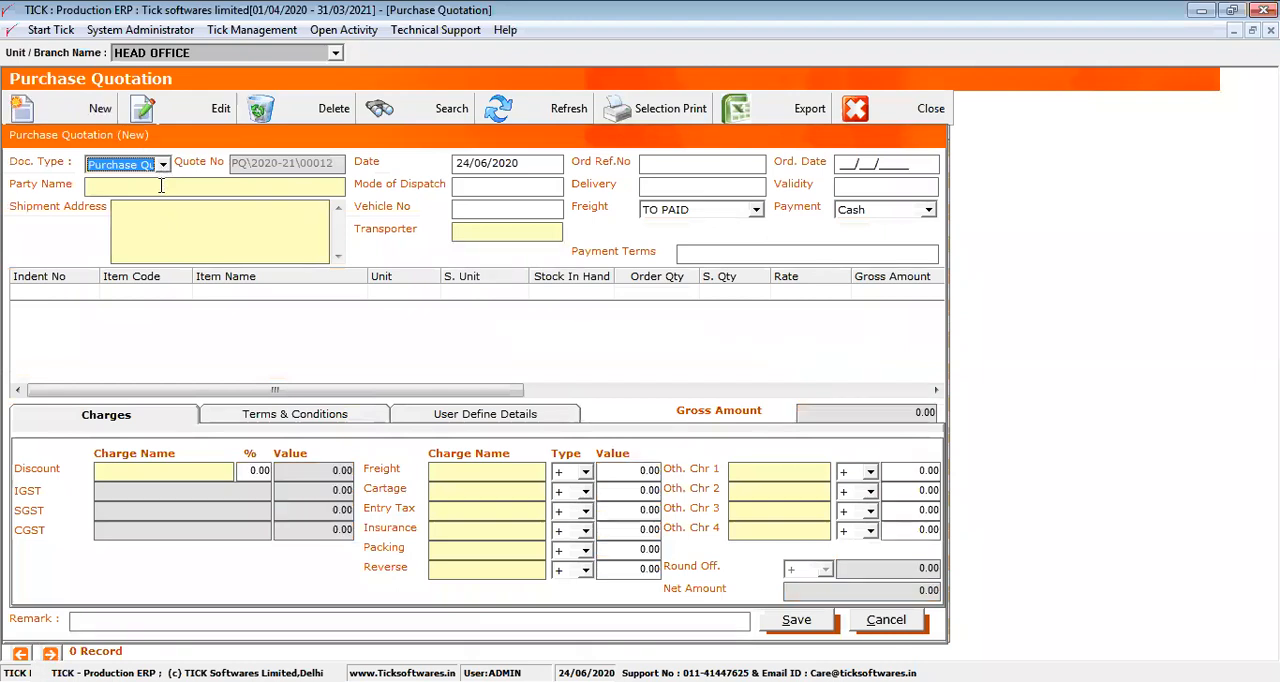
double_click(160, 185)
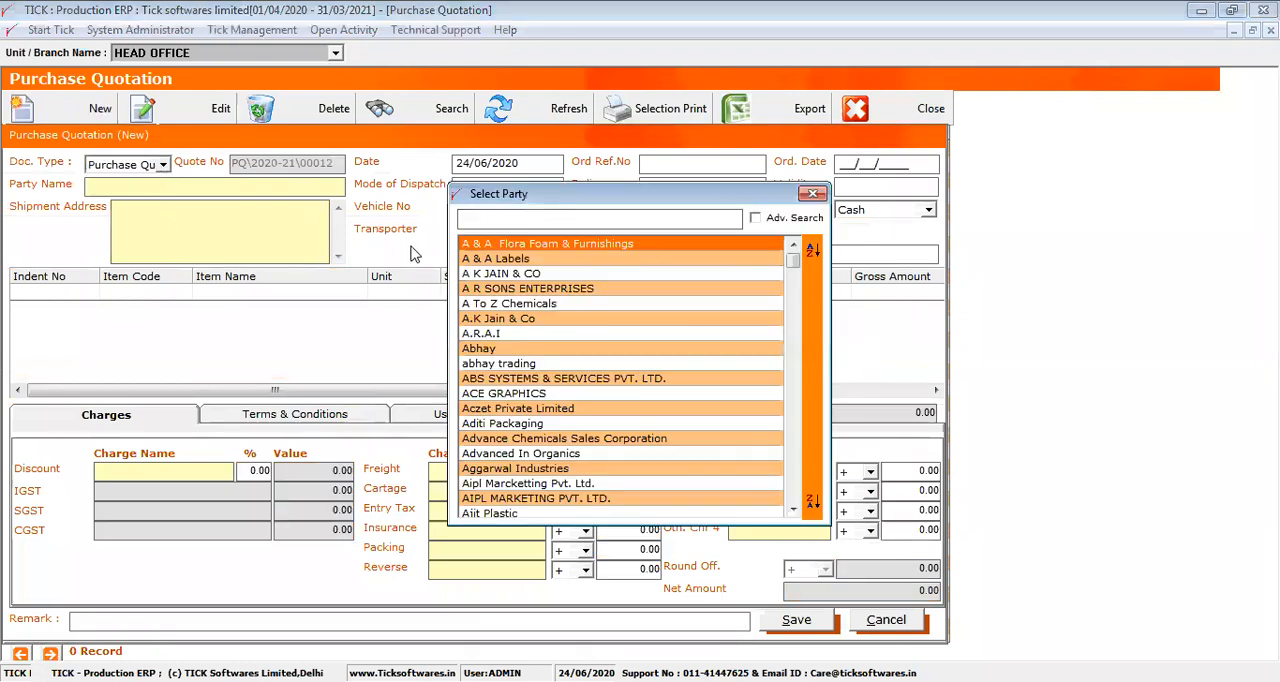
double_click(479, 245)
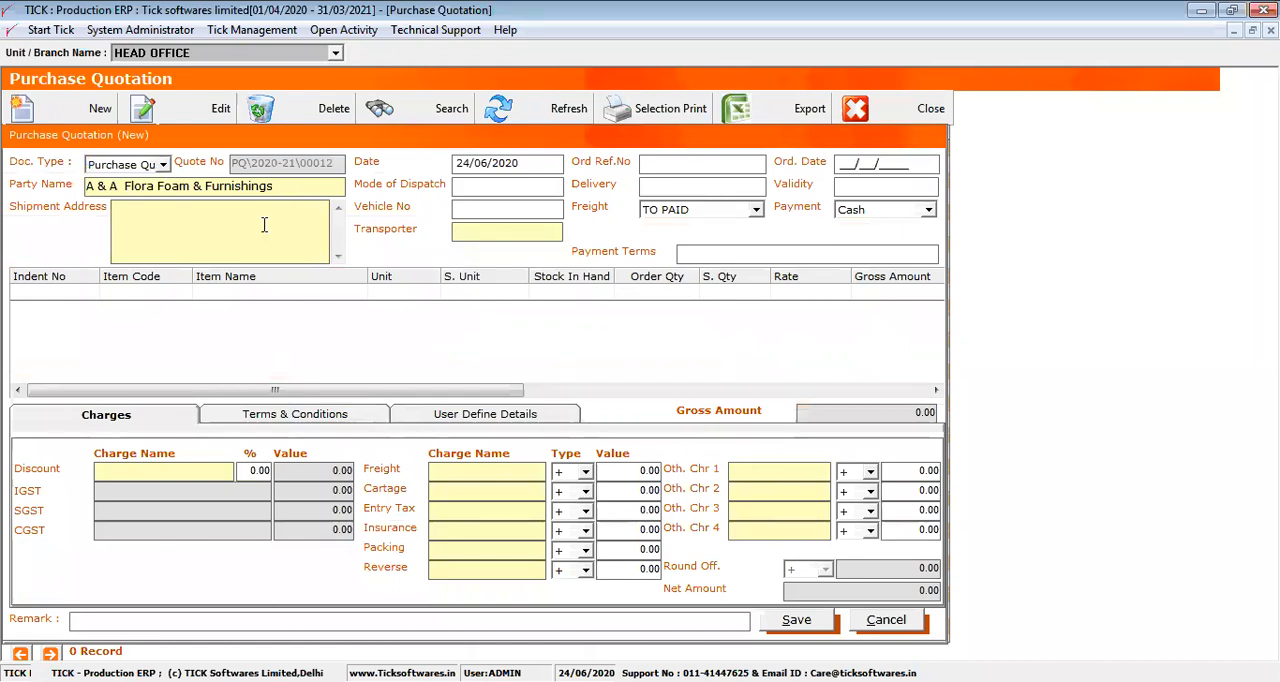
Add item LEACON2020 to the quotation with an order quantity of 1200
left_click(78, 294)
left_click(122, 292)
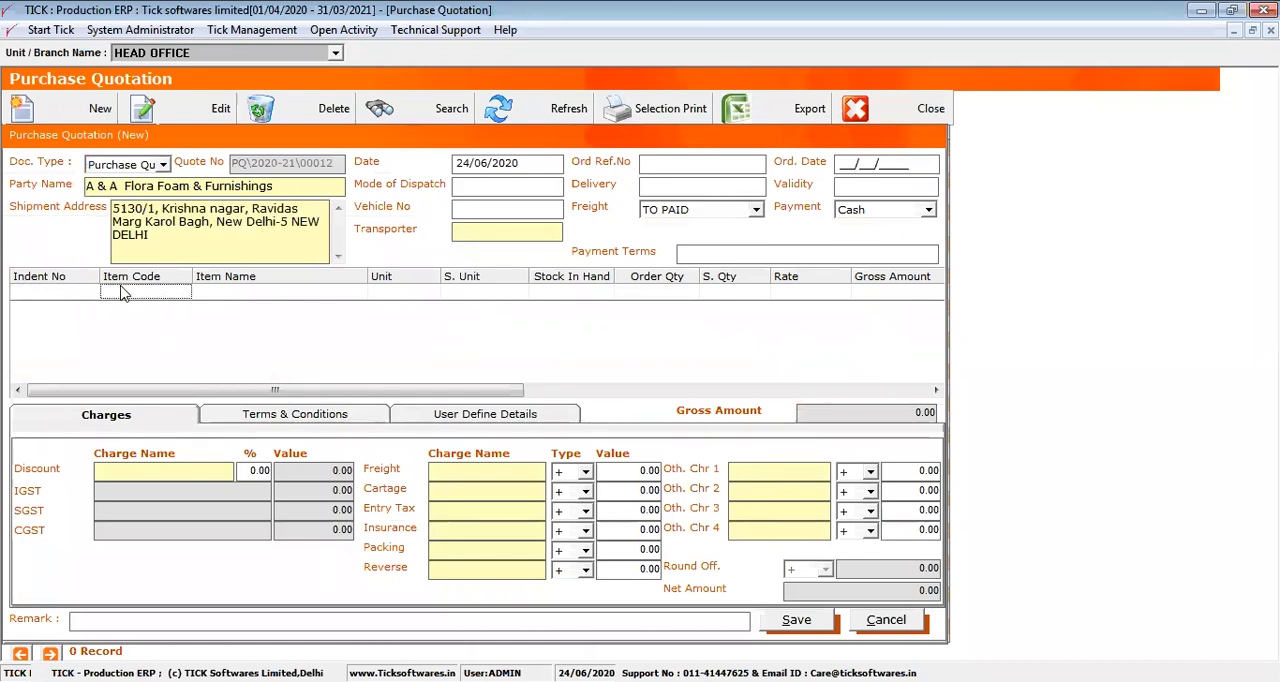
double_click(122, 292)
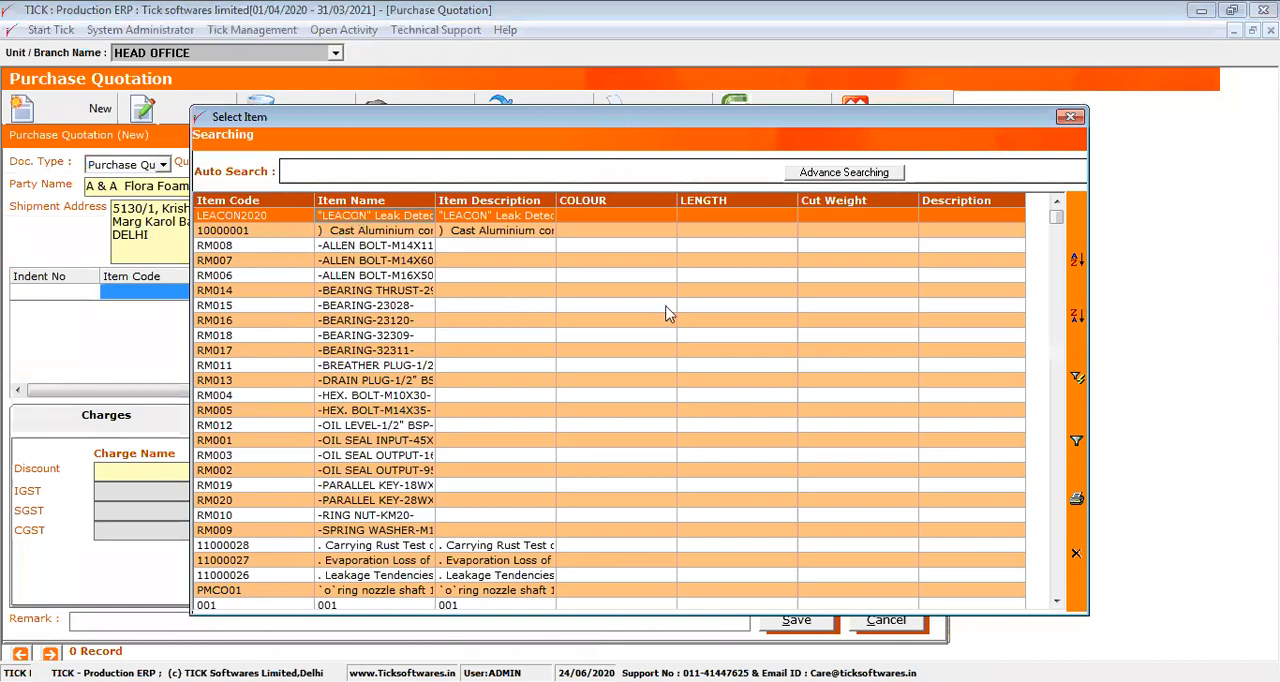
key("Return")
type("1200")
key("Return")
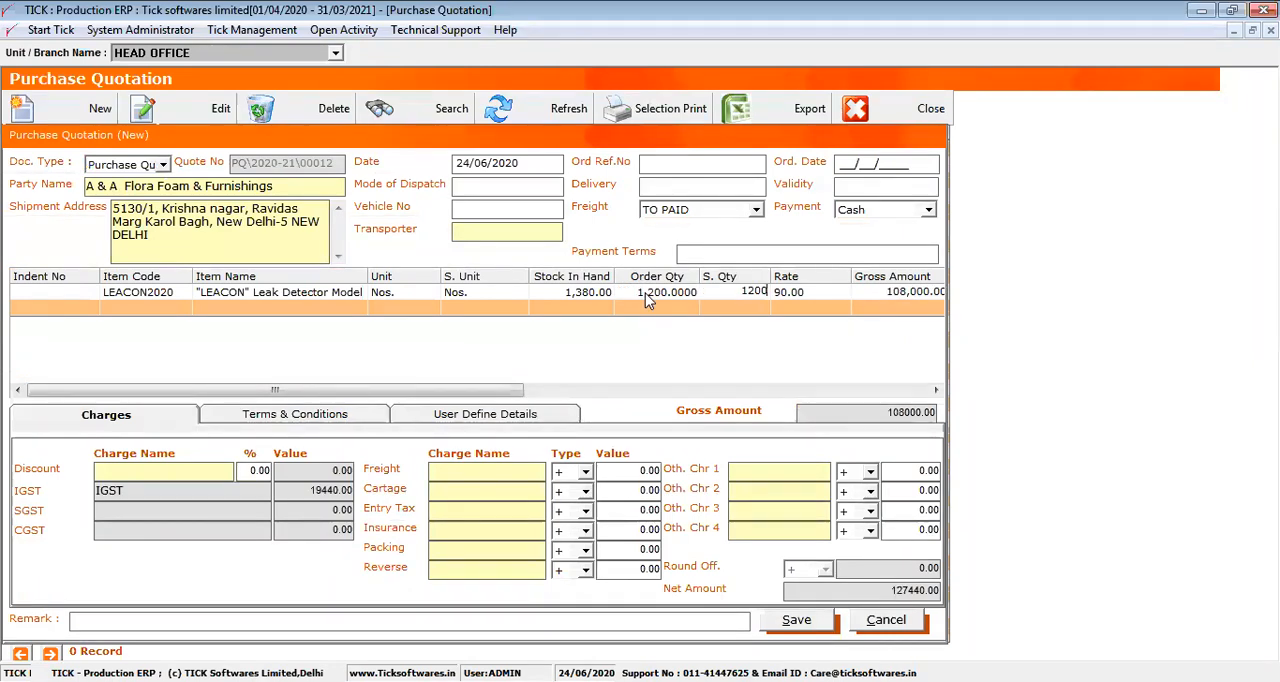
key("Return")
left_click_drag(488, 390, 326, 417)
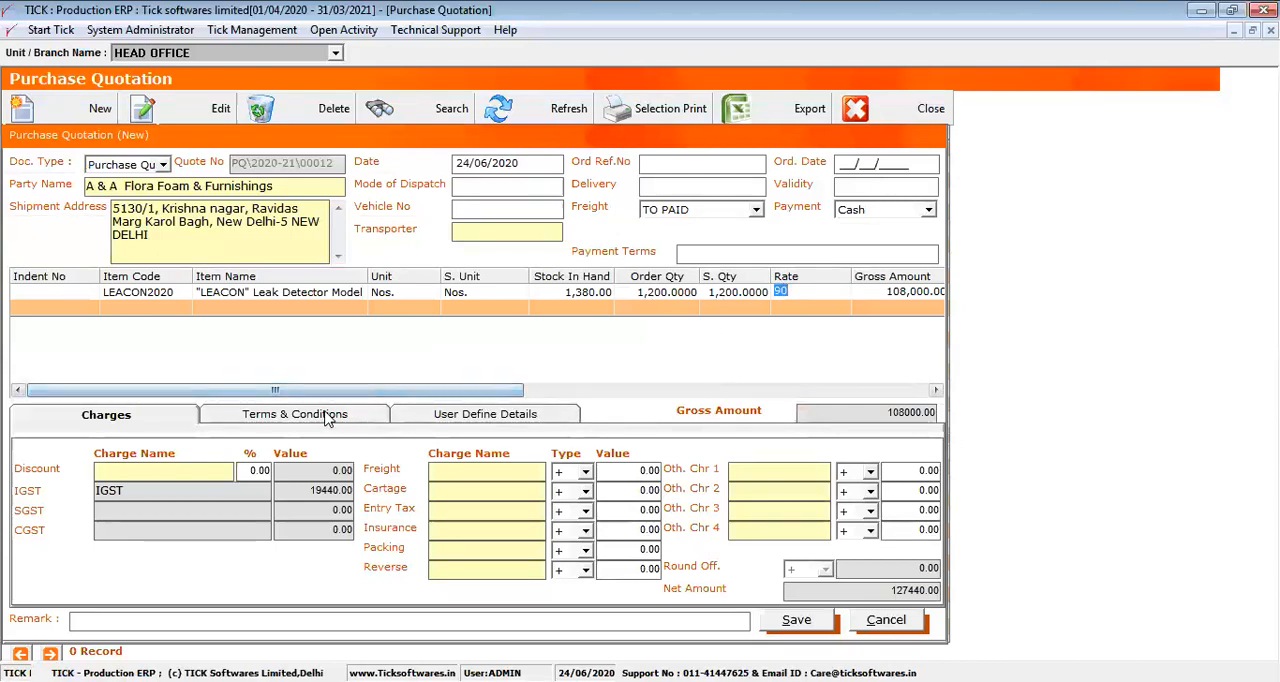
Add the "Freight and intallation charges" as the quotation's freight charge with a value of 1000
left_click(166, 418)
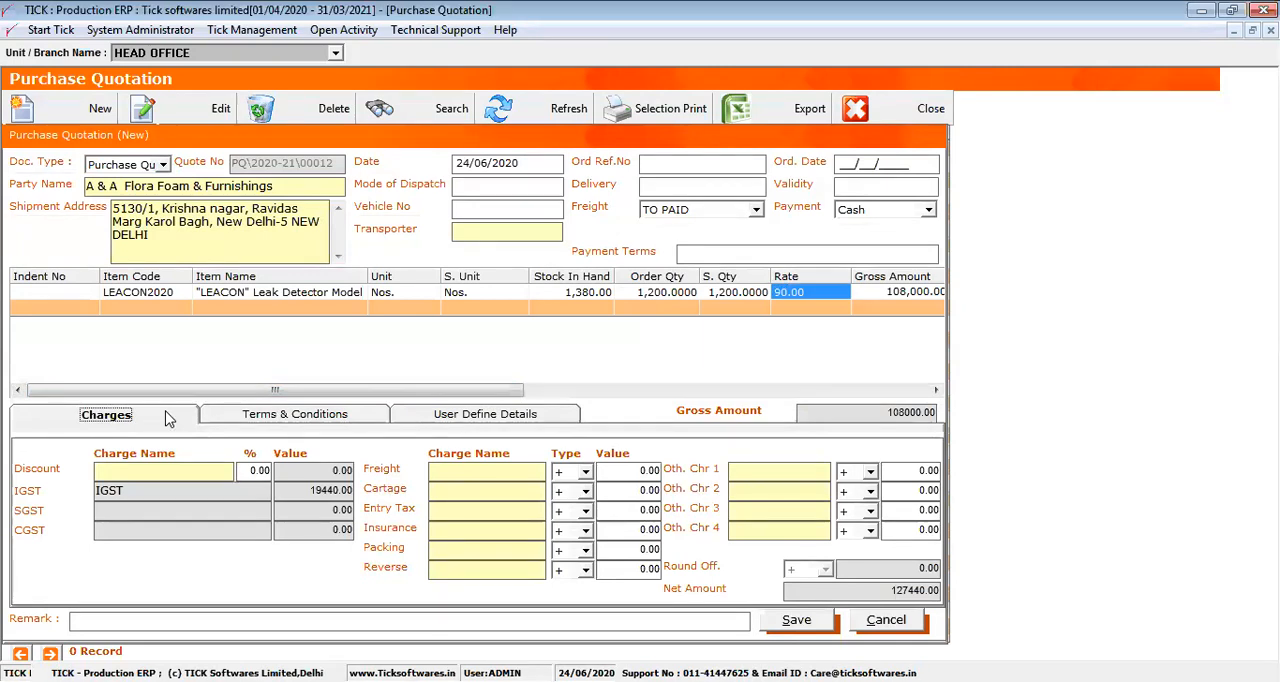
left_click(450, 473)
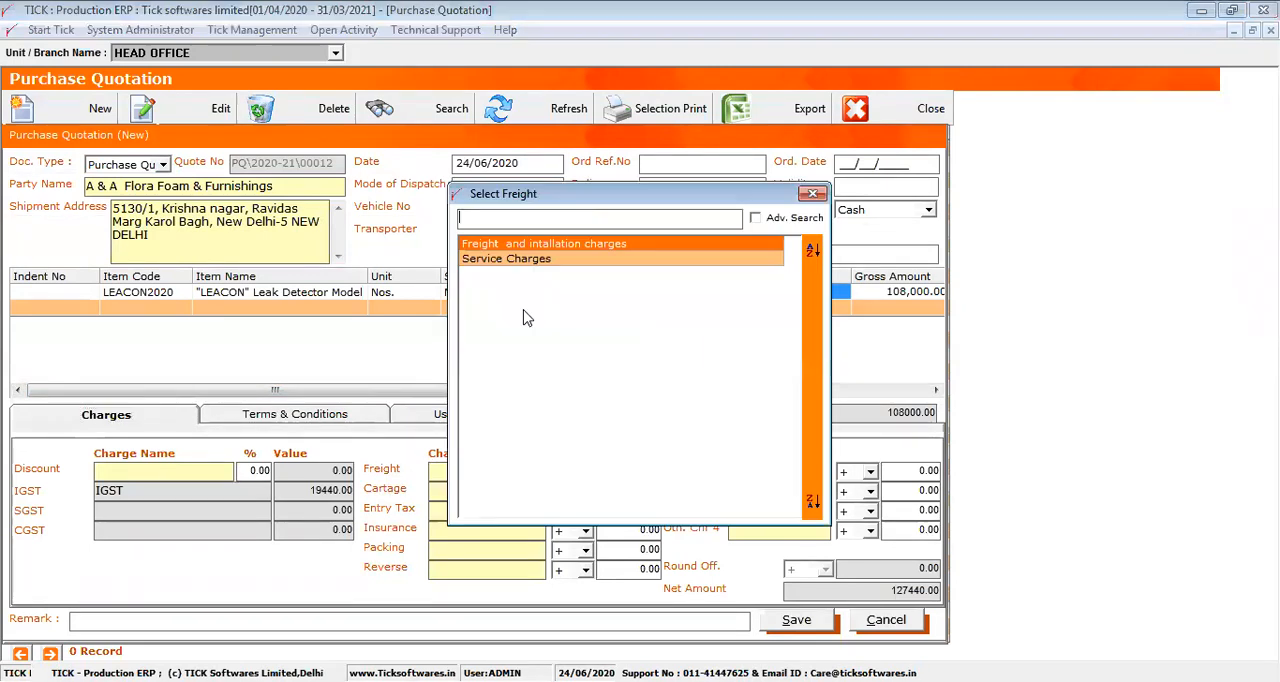
double_click(542, 246)
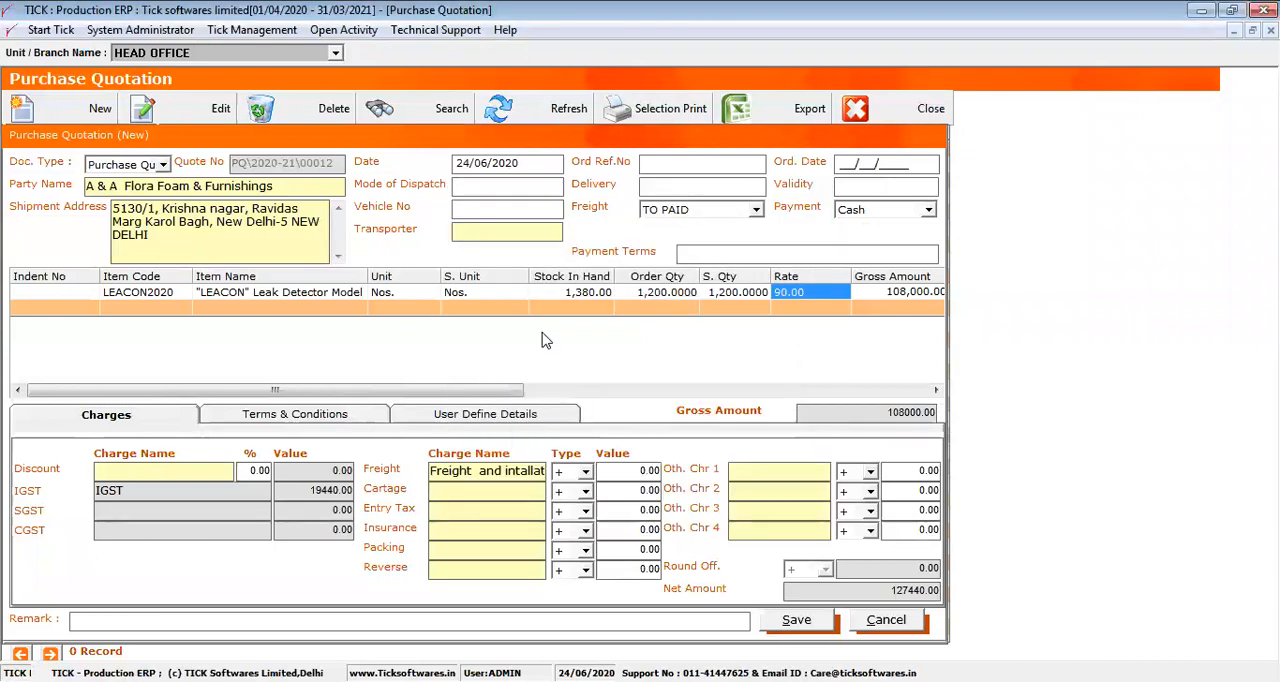
left_click(619, 470)
type("1000")
Add the "payment 45 days" term to the quotation's terms and conditions
left_click(354, 417)
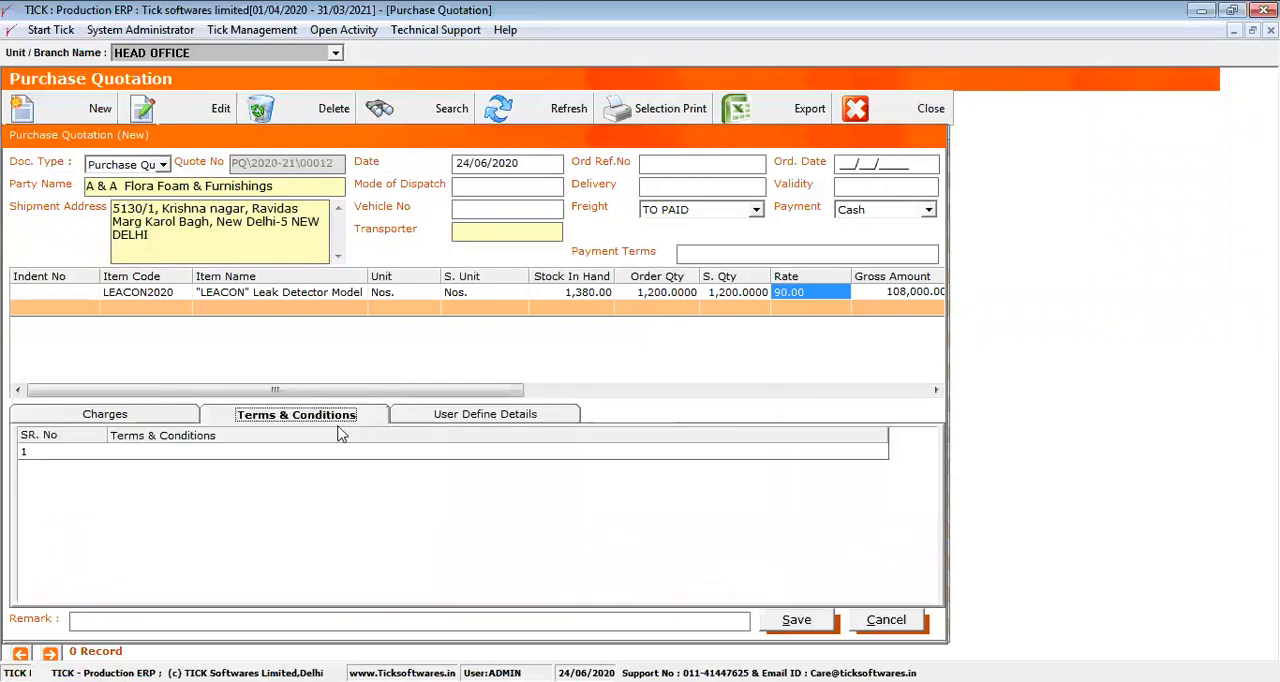
left_click(281, 450)
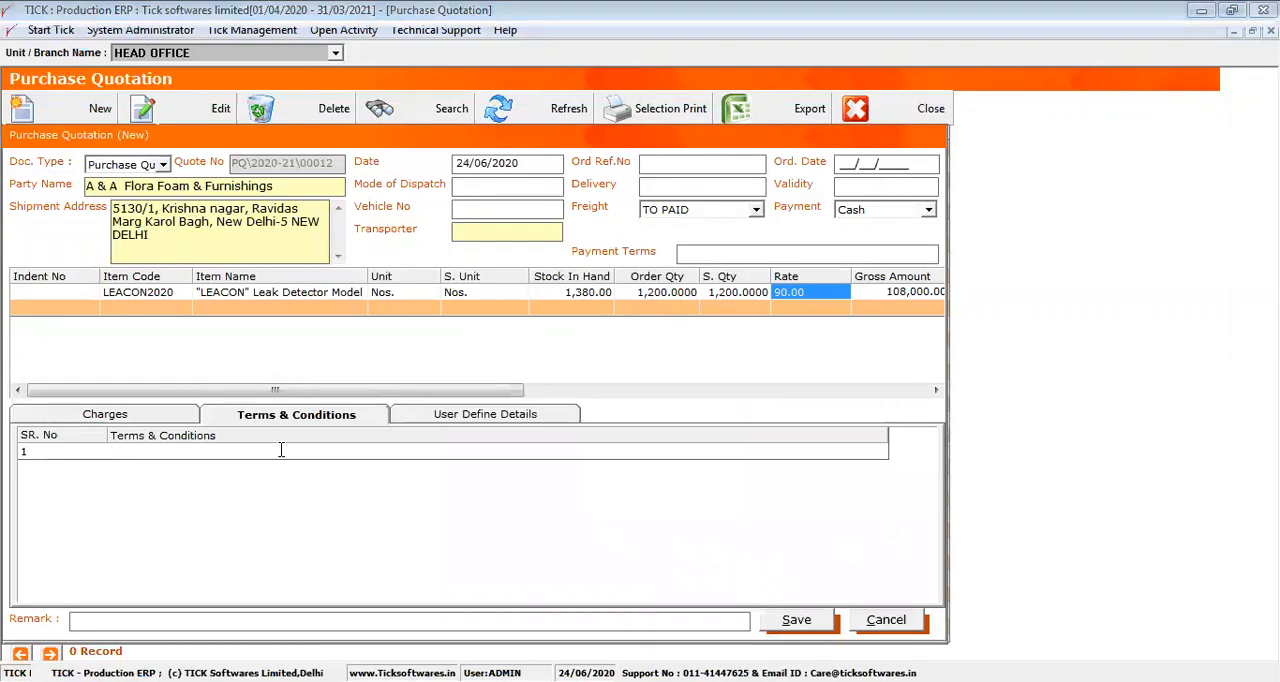
double_click(281, 452)
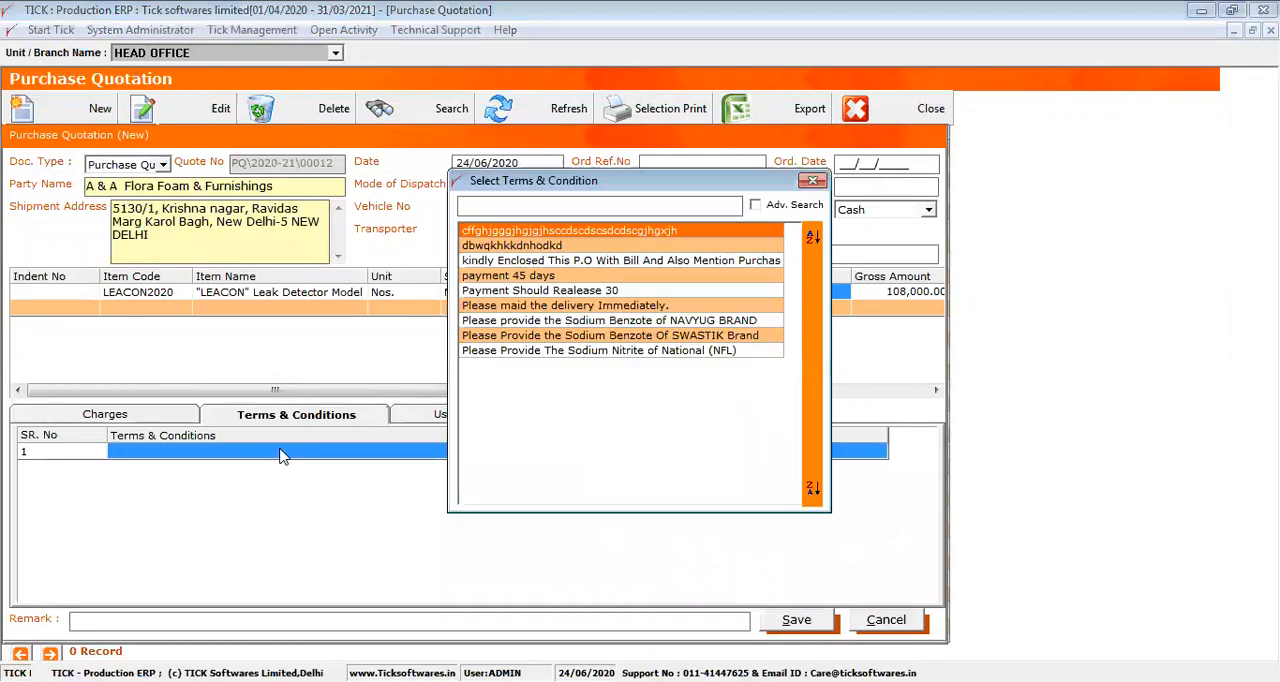
left_click(530, 277)
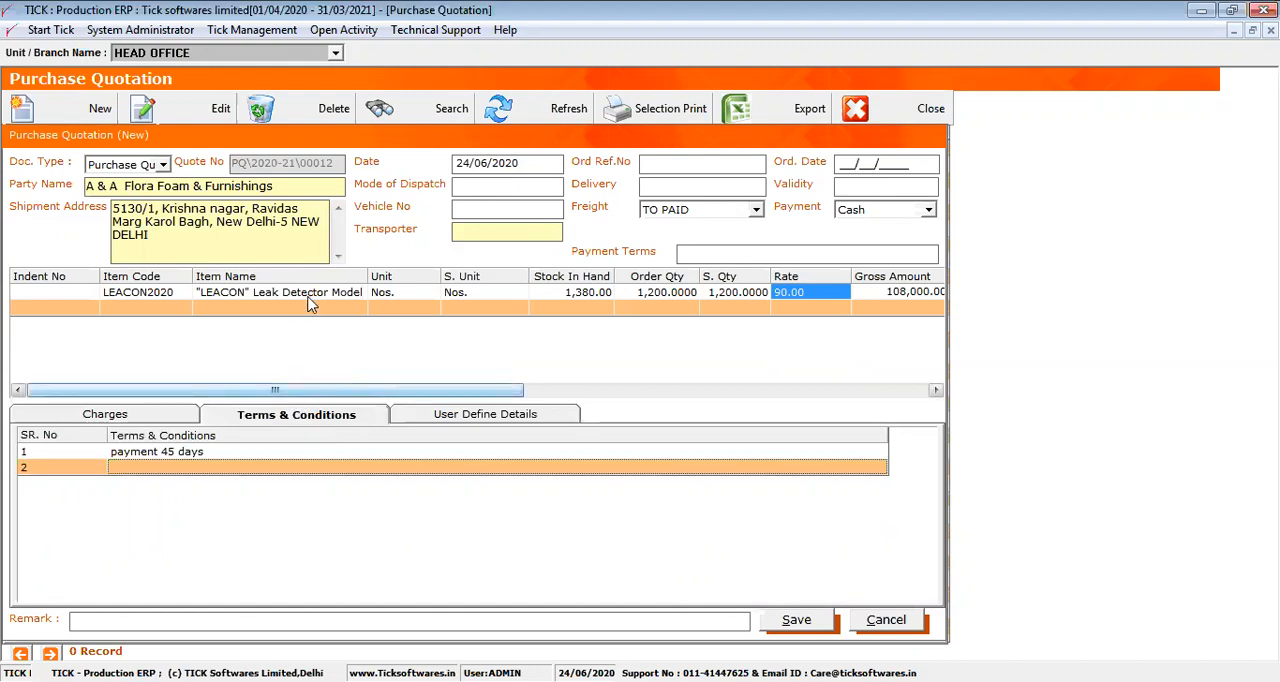
Review the LEACON2020 line's unit, order quantity, rate and the IGST, CGST and SGST columns
left_click(395, 294)
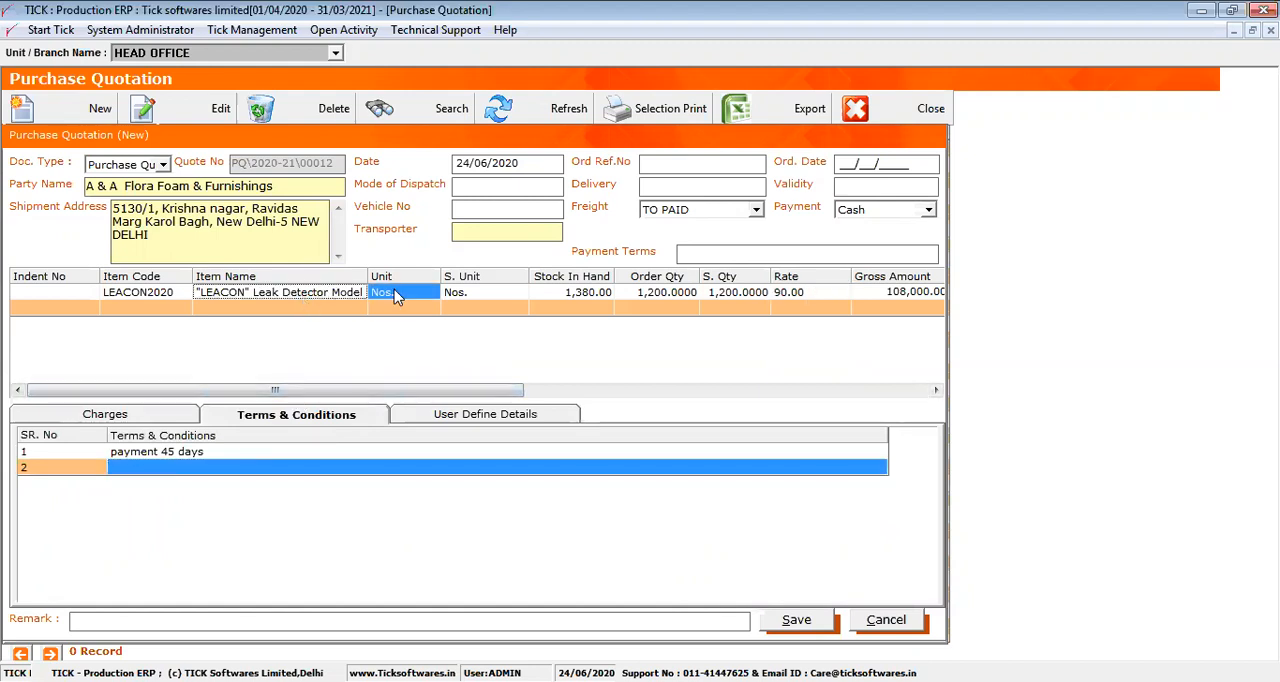
left_click(665, 294)
left_click(798, 292)
left_click_drag(484, 390, 877, 381)
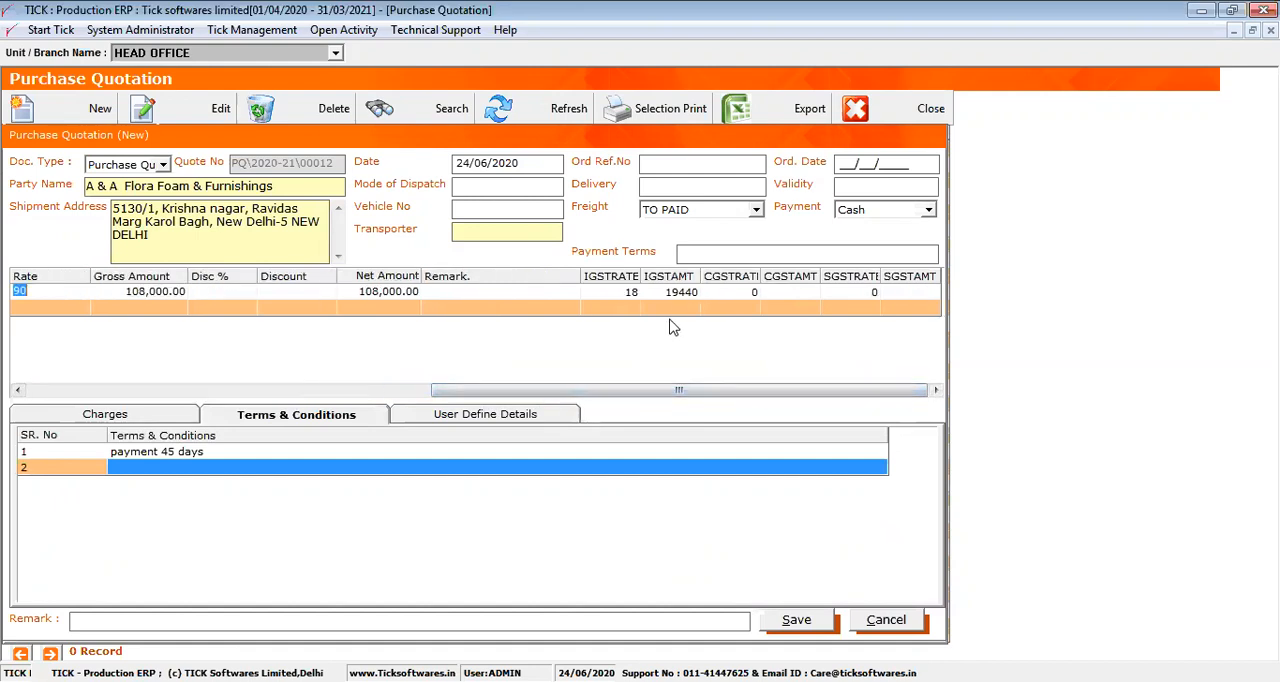
left_click(455, 309)
left_click(612, 292)
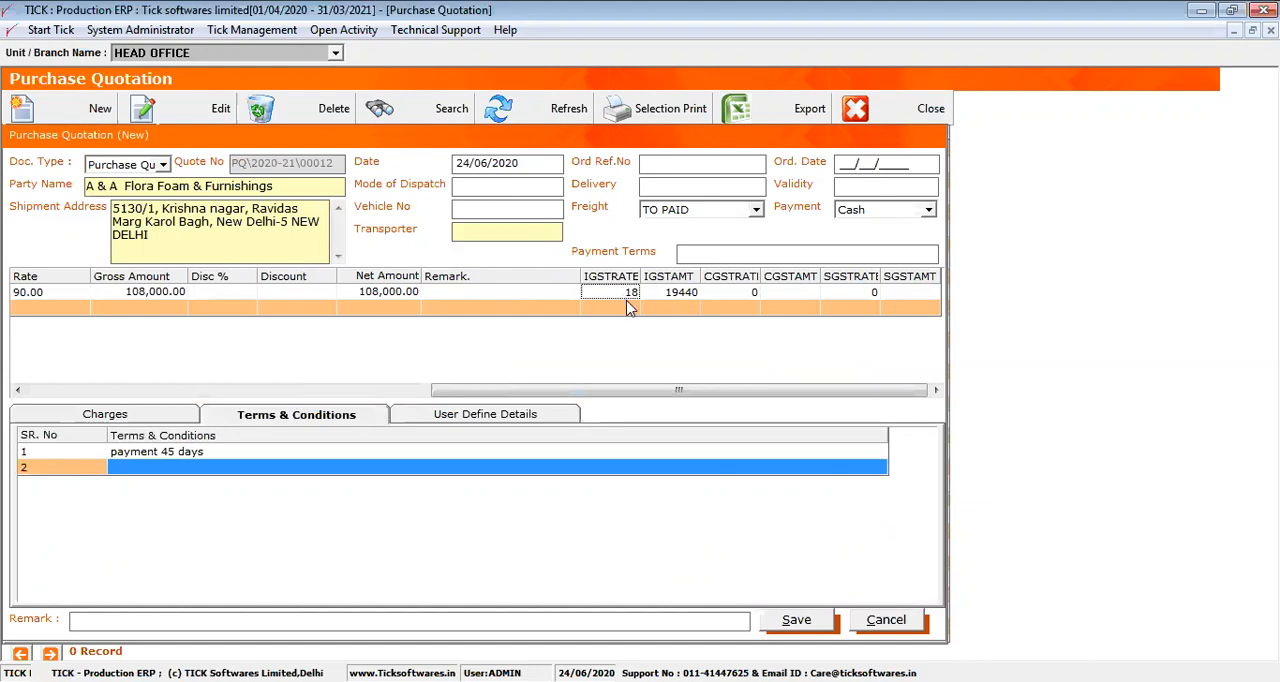
left_click_drag(616, 294, 832, 287)
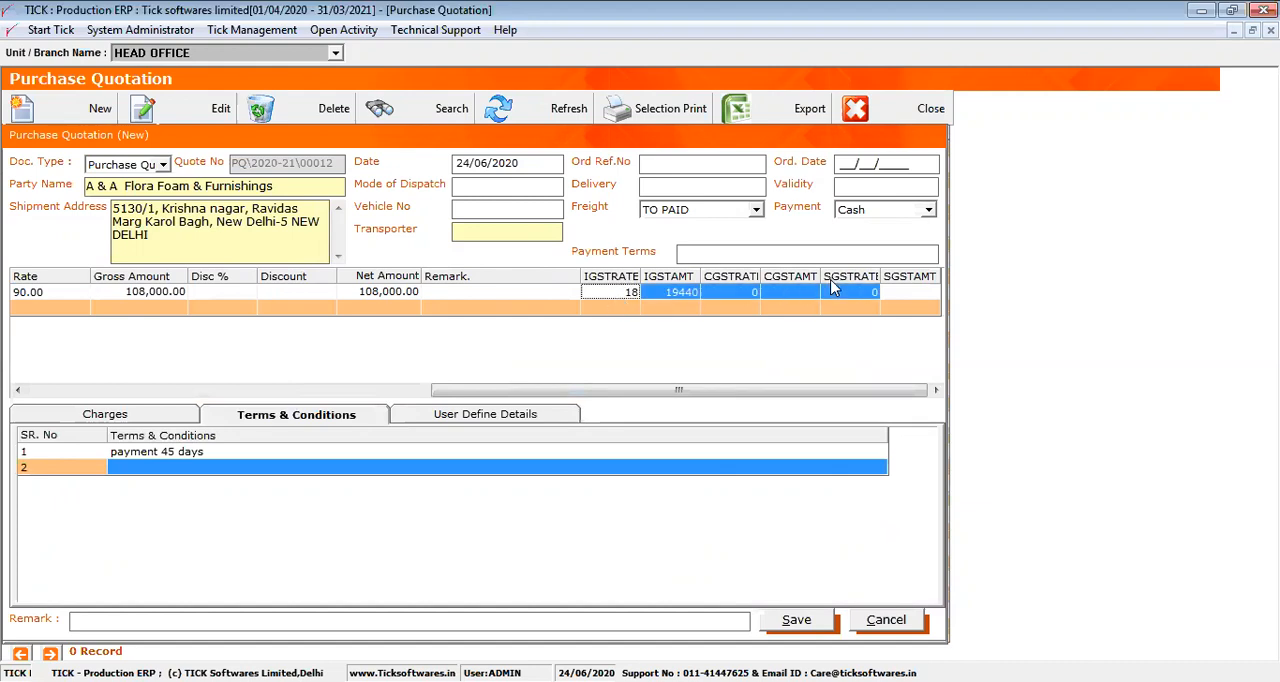
Save the quotation and start a new purchase quotation for the party abhay trading
left_click(802, 628)
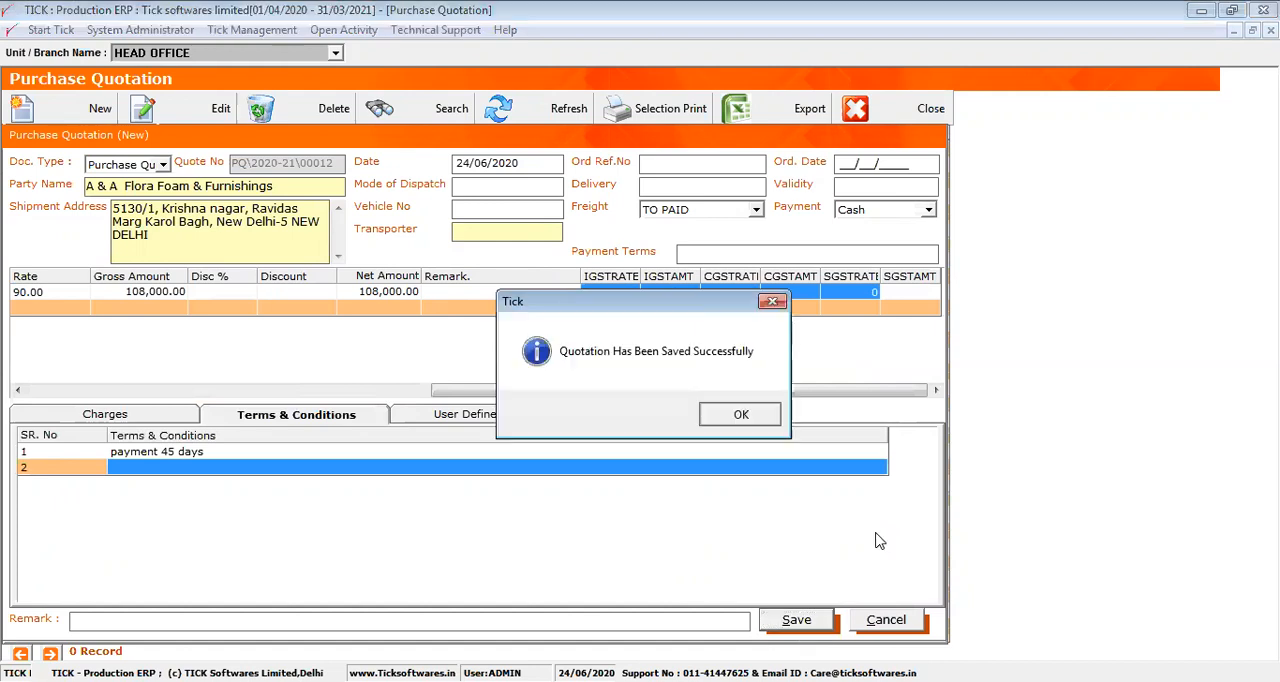
key("Return")
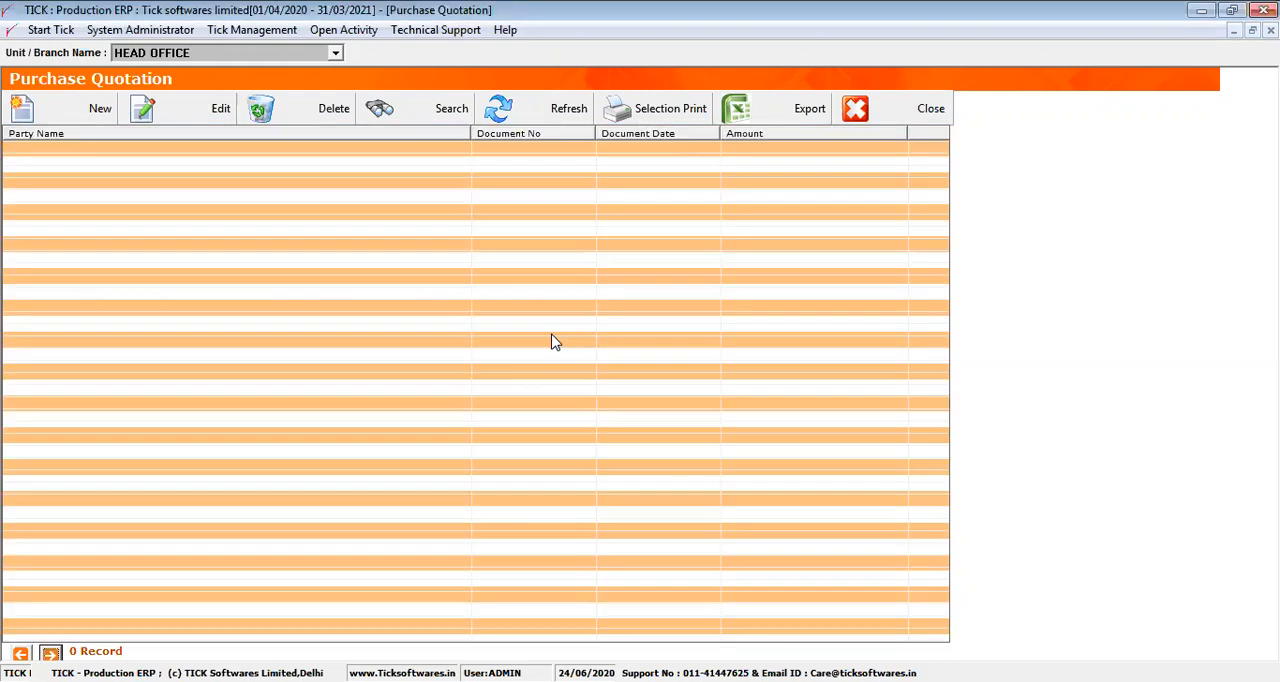
left_click(72, 104)
left_click(153, 184)
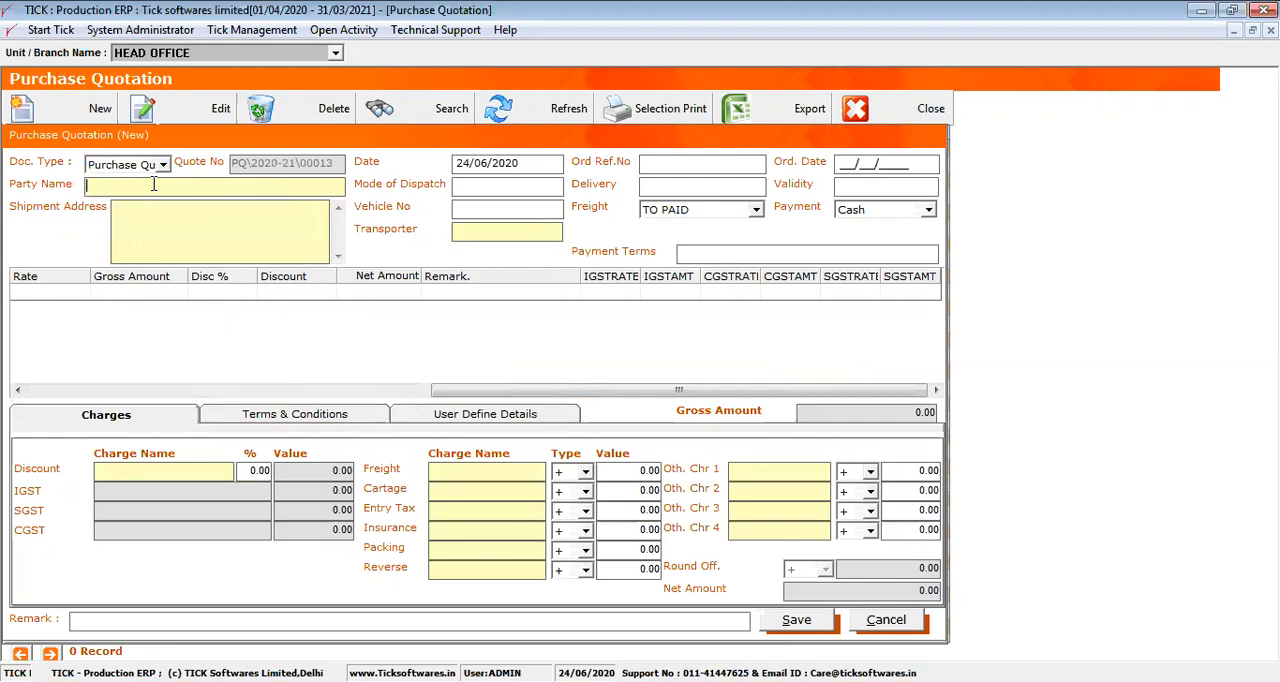
double_click(154, 184)
double_click(573, 366)
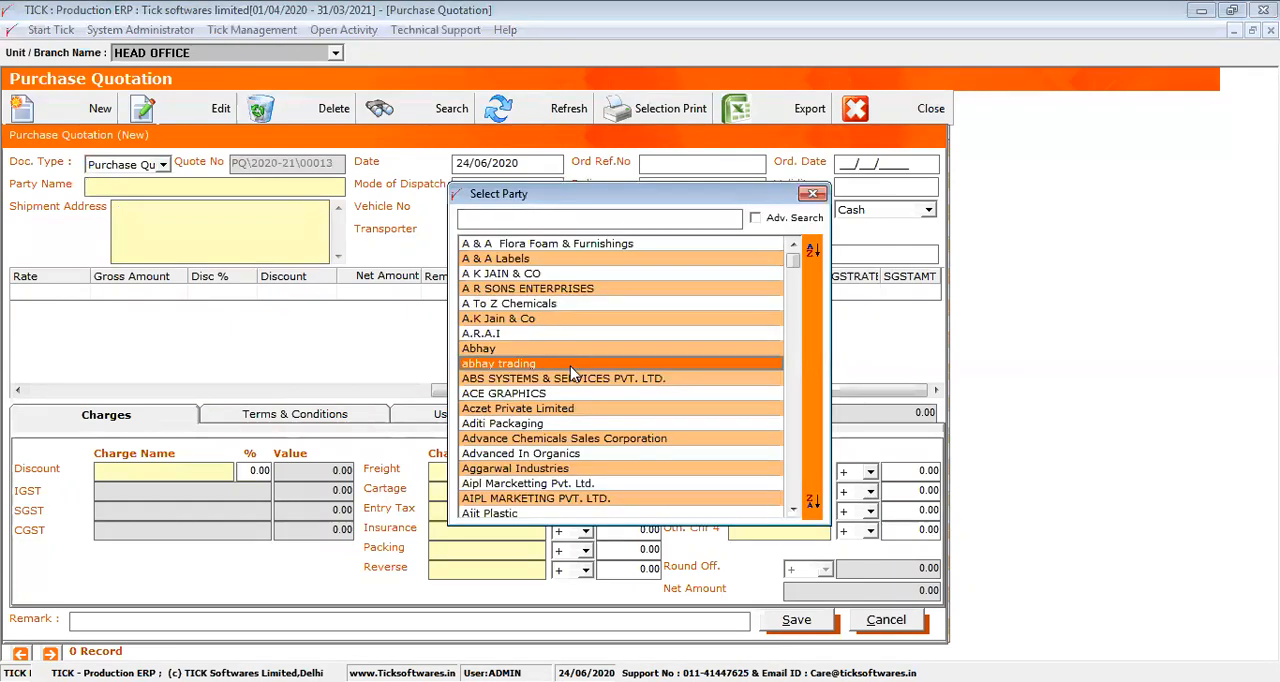
Add item LEACON2020 to the abhay trading quotation
left_click(34, 389)
left_click_drag(34, 389, 160, 265)
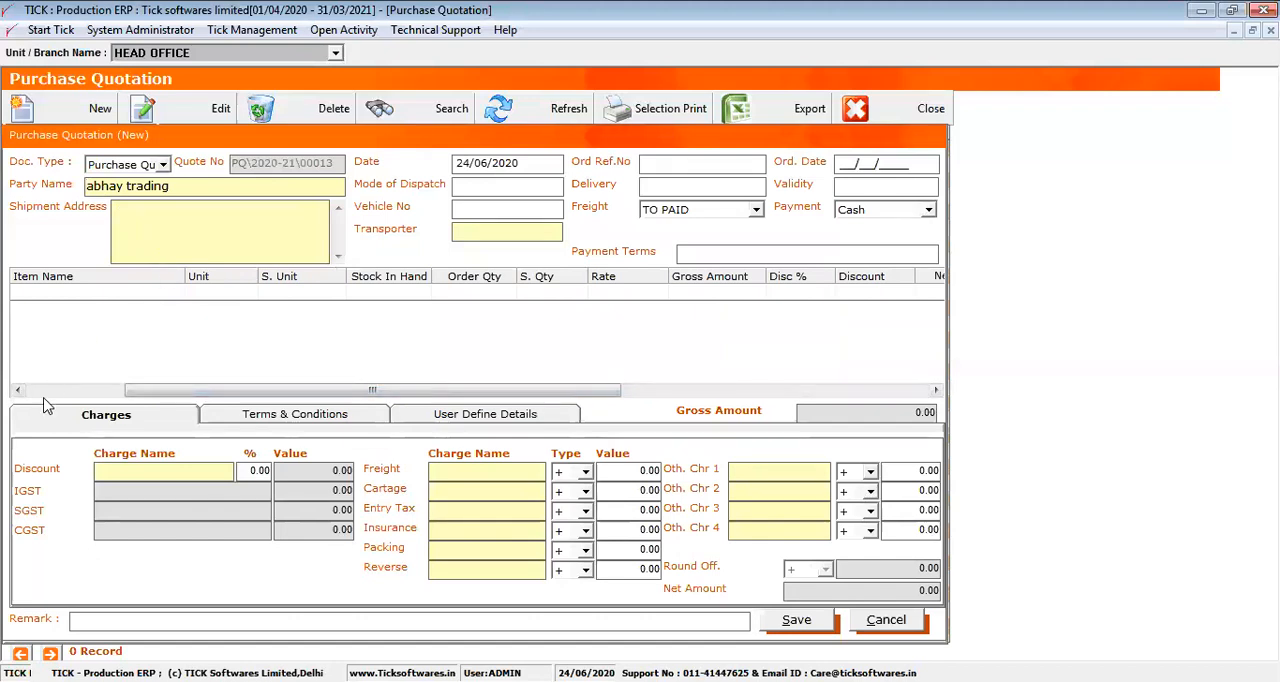
left_click(44, 393)
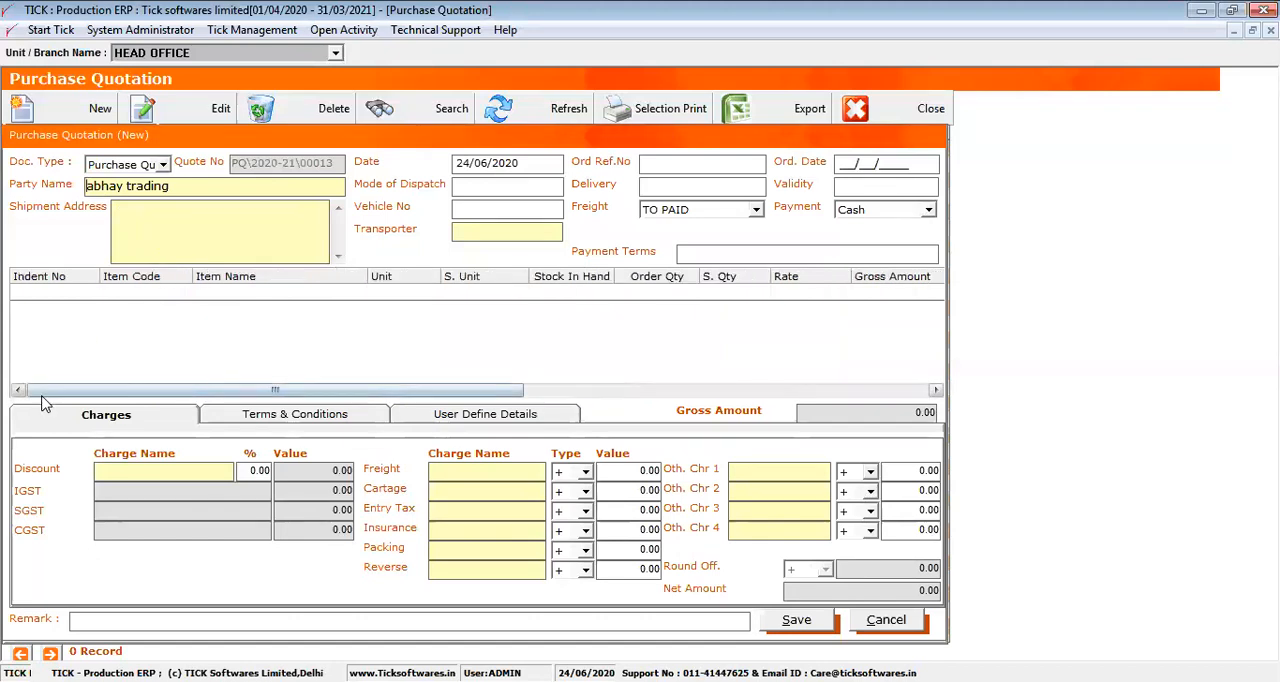
left_click(145, 298)
key("Return")
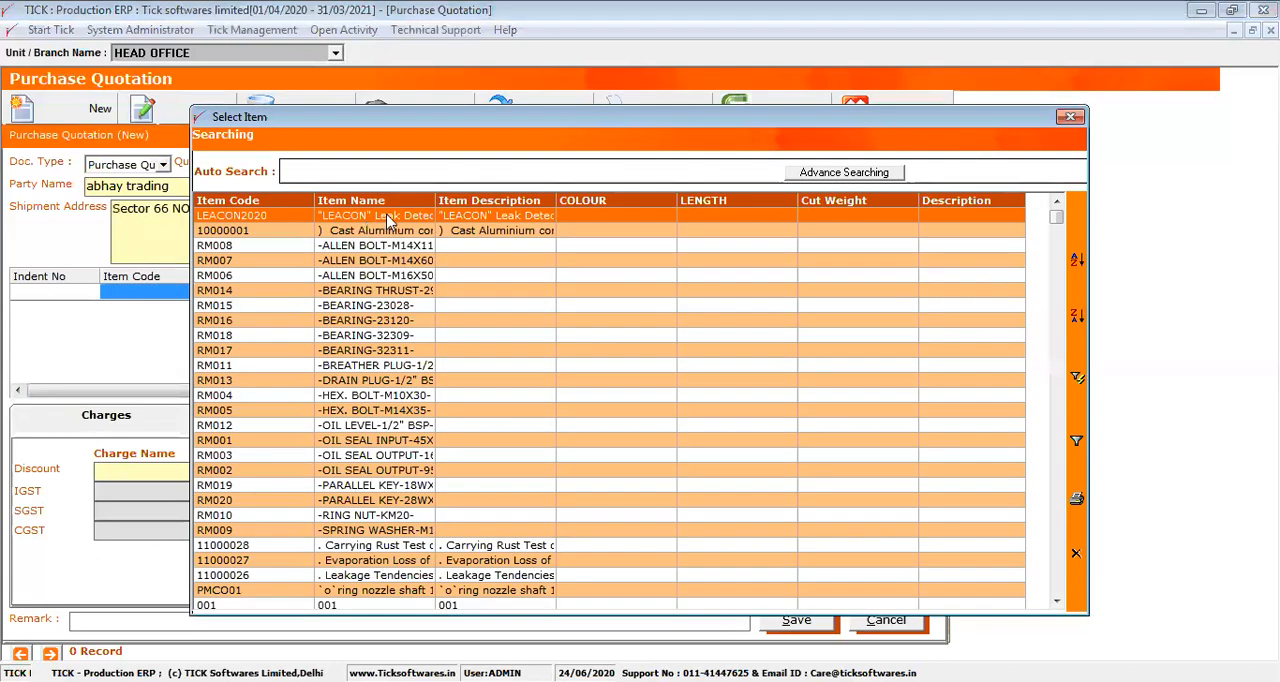
double_click(390, 220)
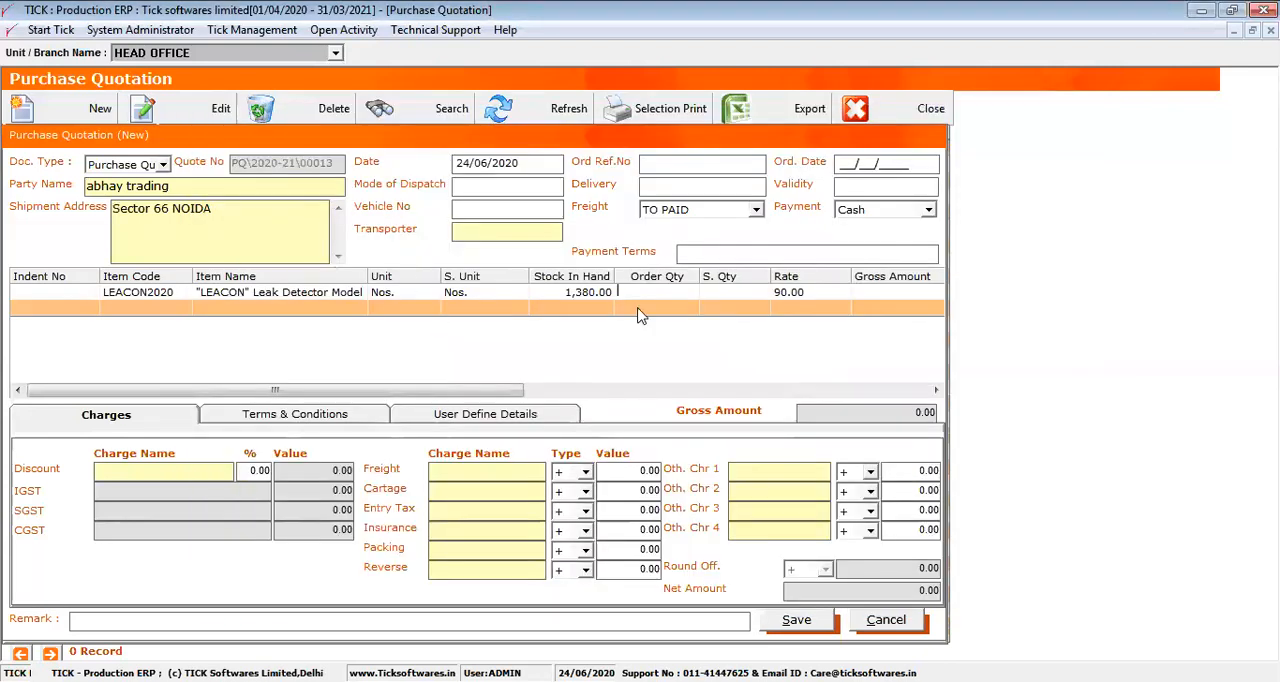
Set the LEACON2020 line's order quantity to 12222 and its rate to 91
type("12000")
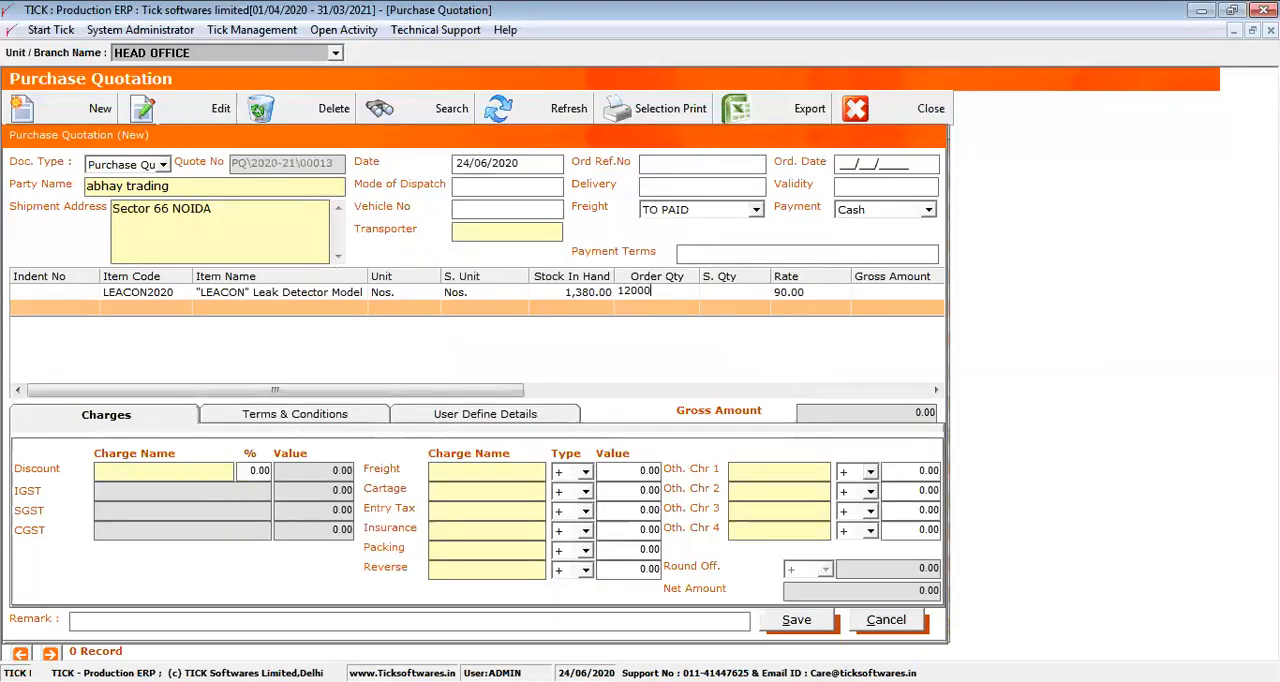
key("BackSpace")
key("BackSpace")
key("BackSpace")
type("222.")
key("Return")
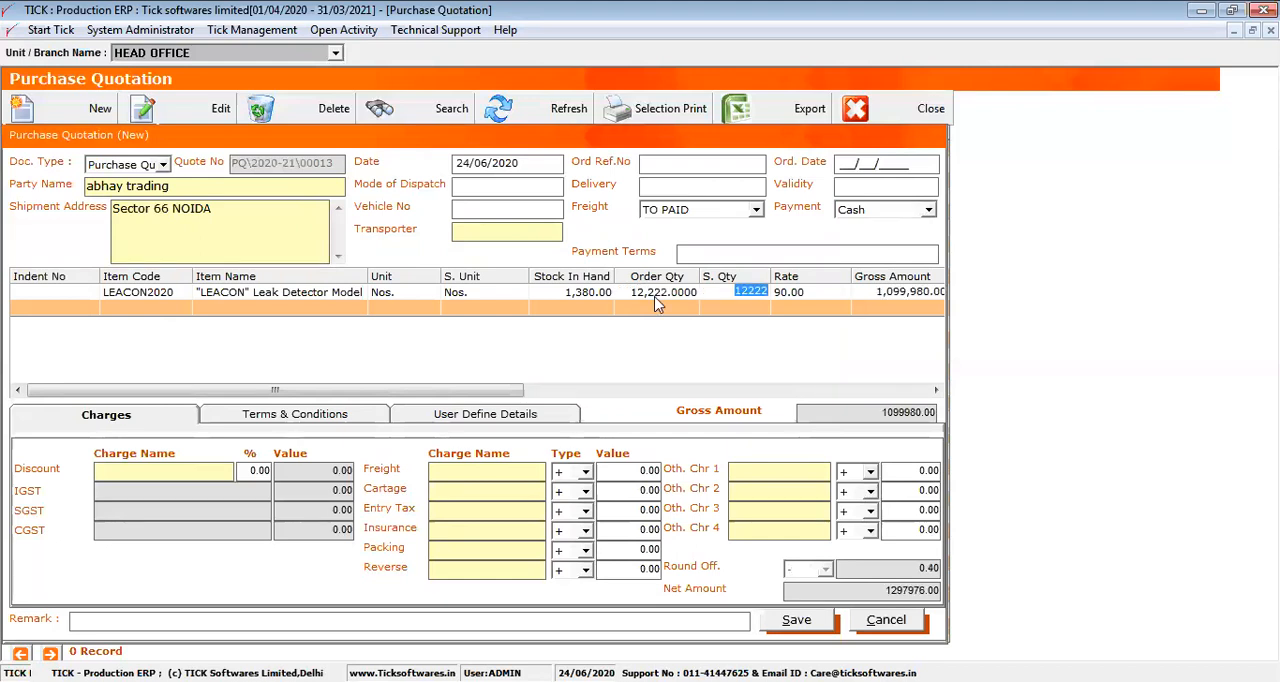
key("Return")
type("91")
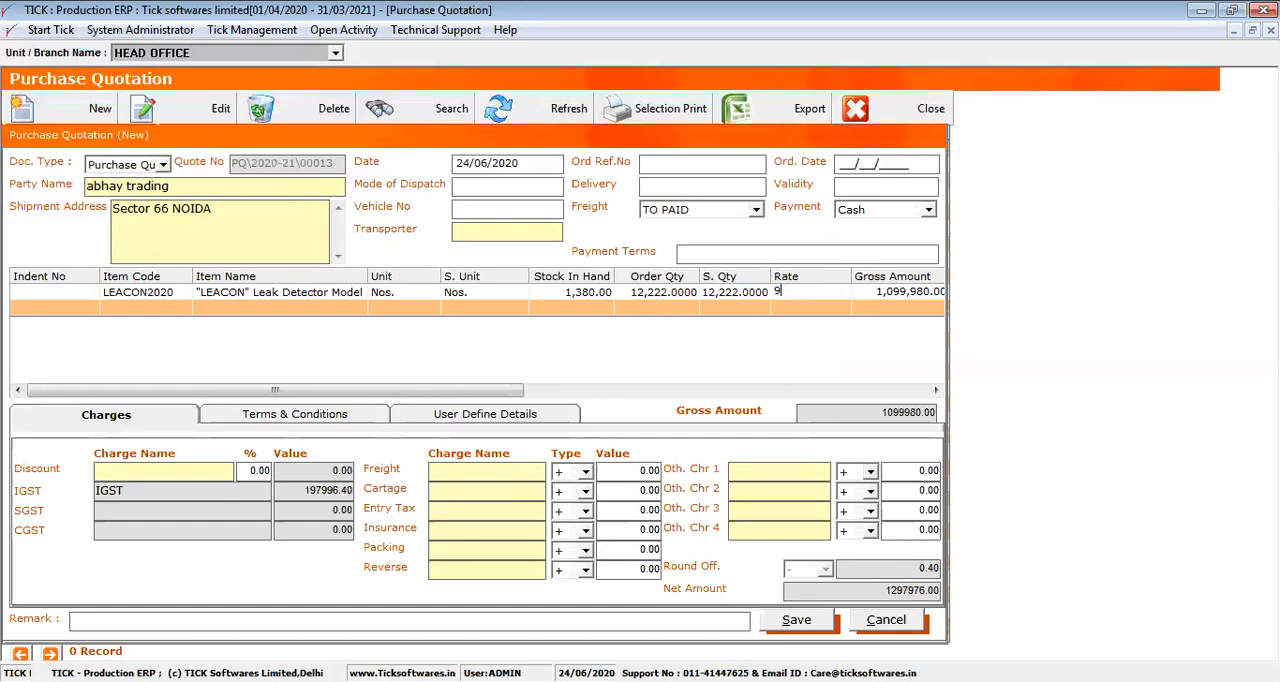
key("Return")
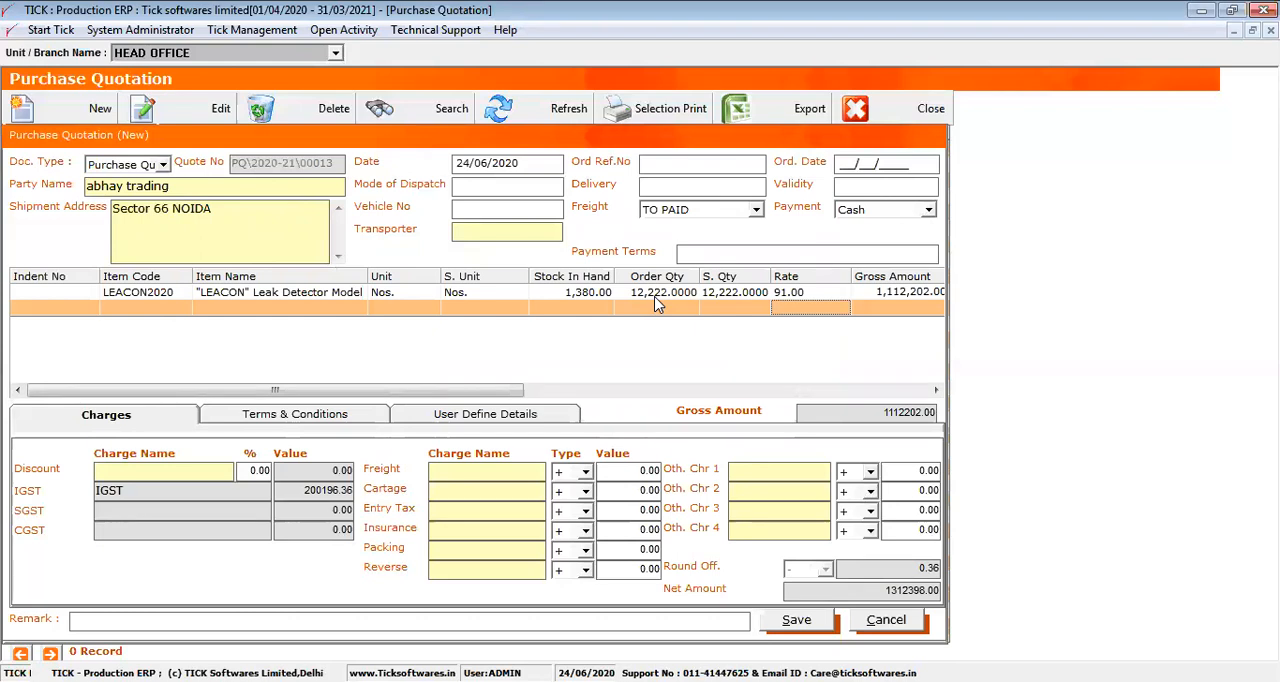
Save the abhay trading quotation and close the purchase quotation list
left_click(290, 414)
left_click(150, 416)
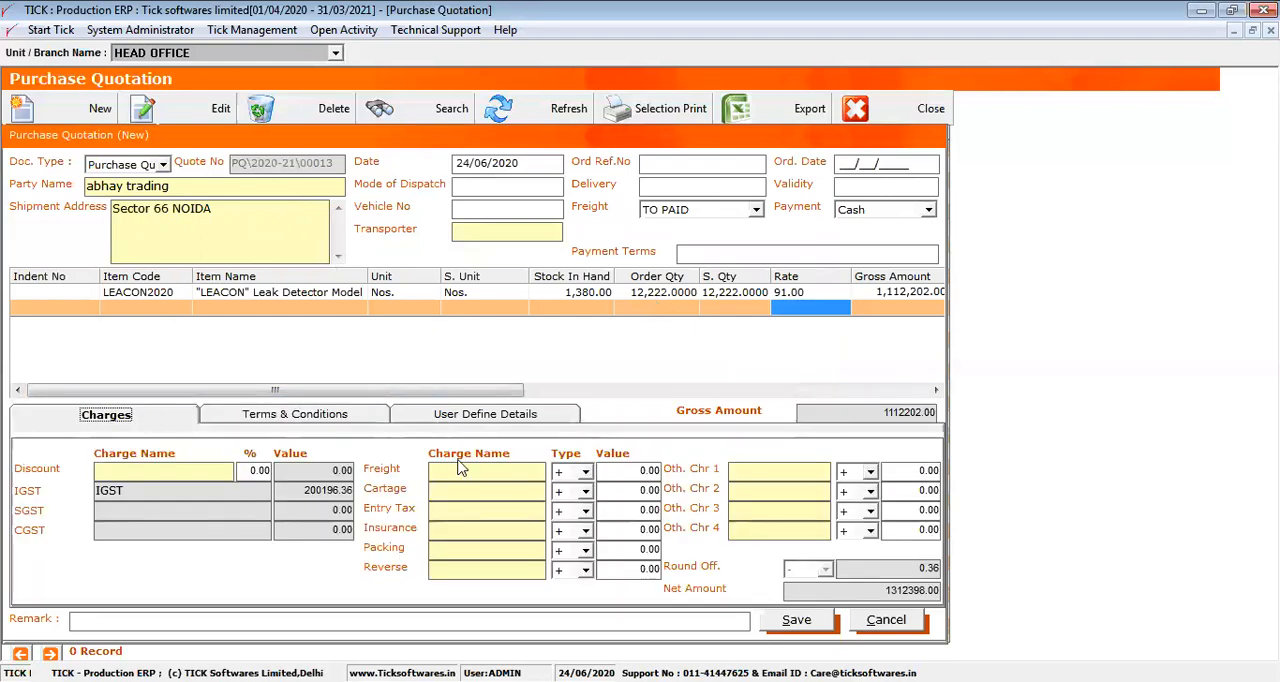
left_click(798, 621)
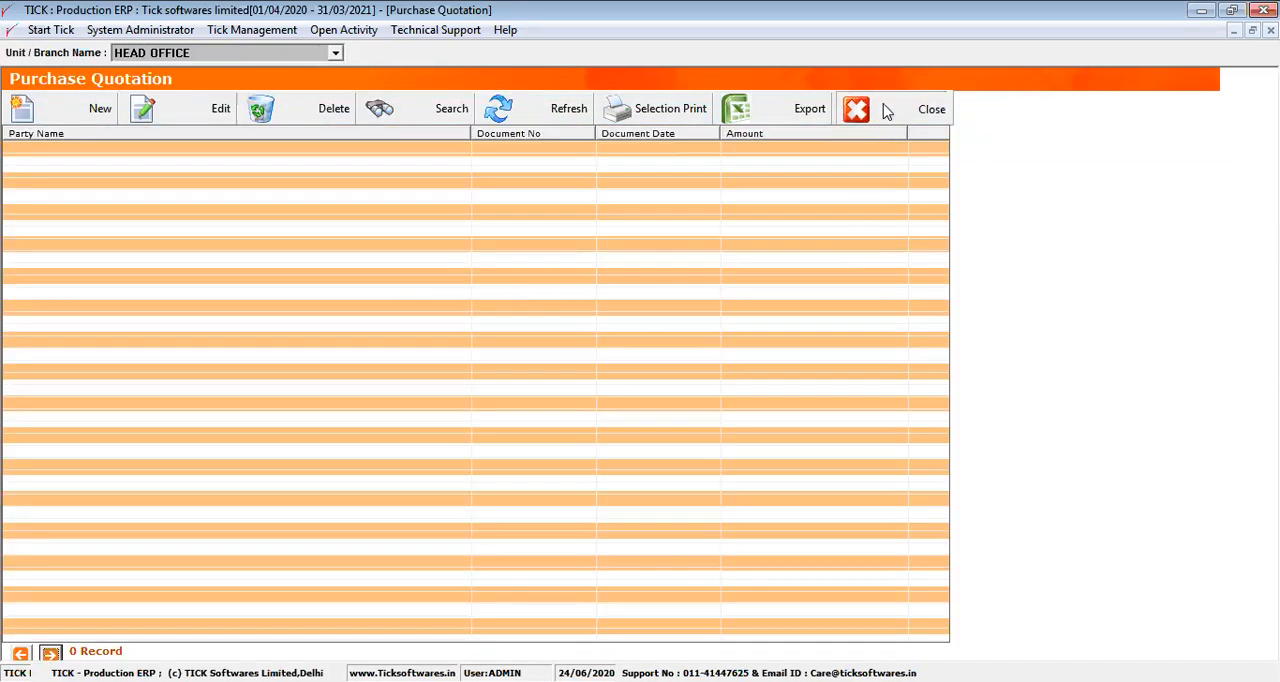
left_click(886, 111)
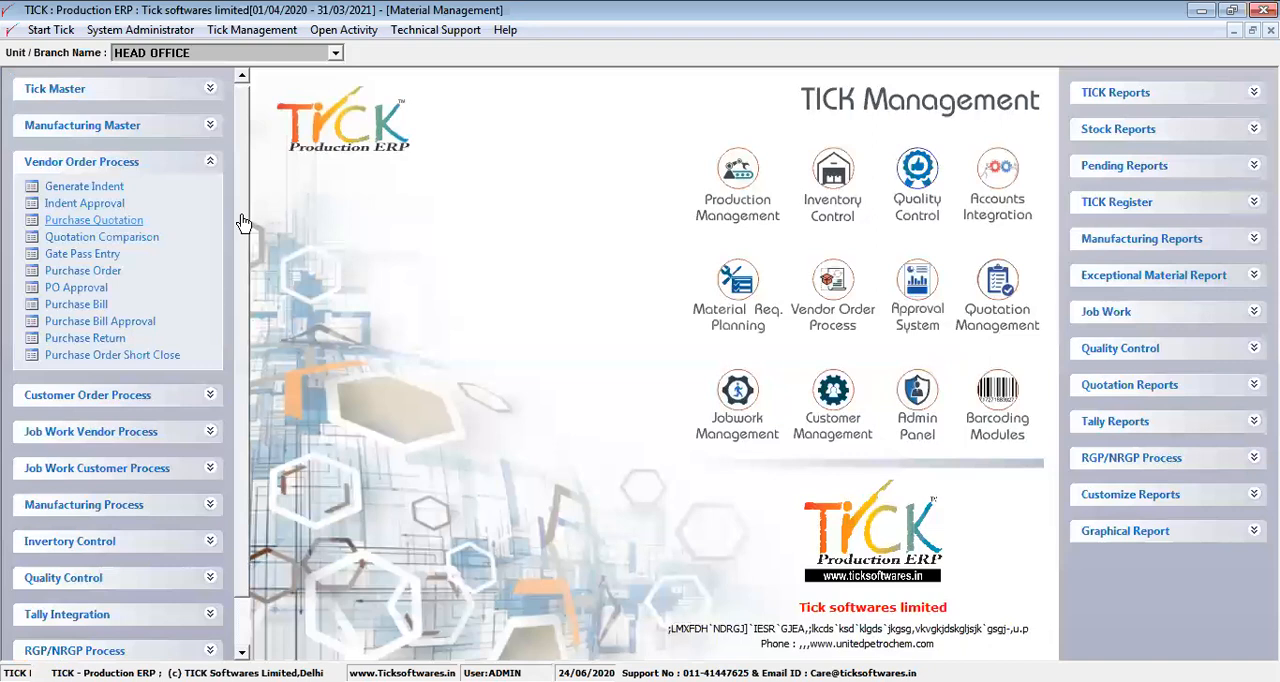
Open the quotation comparison and load the quotations for item LEACON2020
scroll(244, 201, "up", 1)
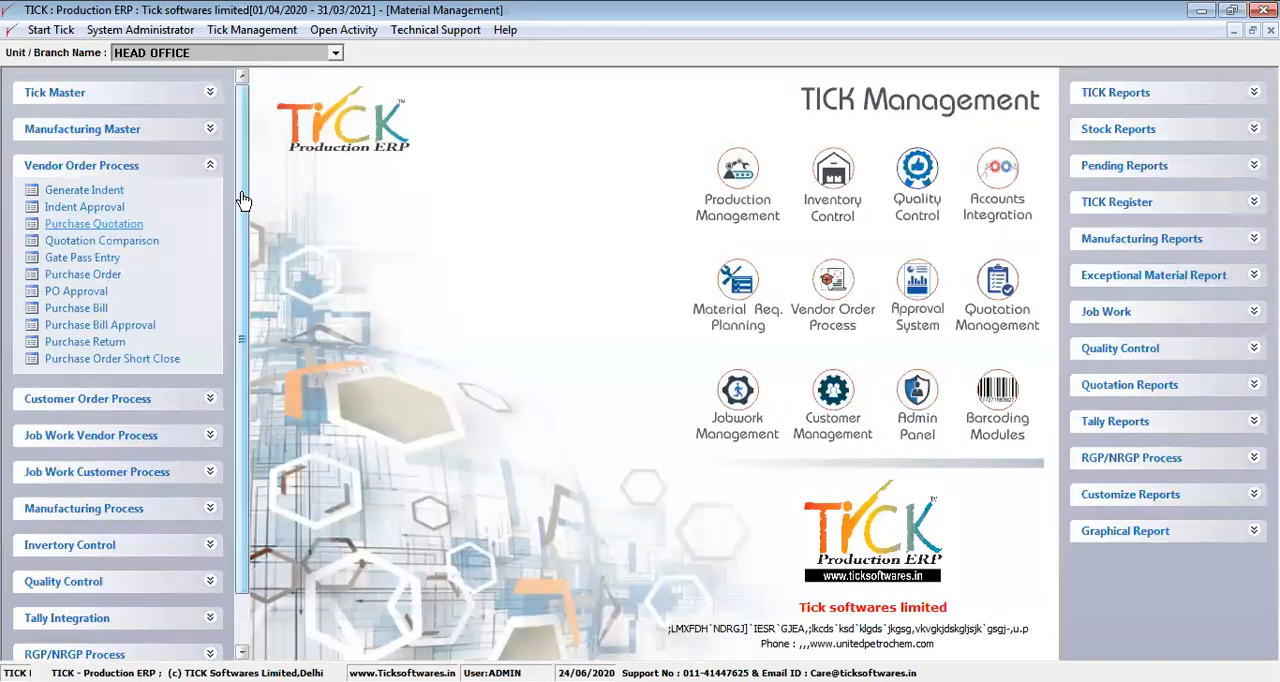
left_click(139, 245)
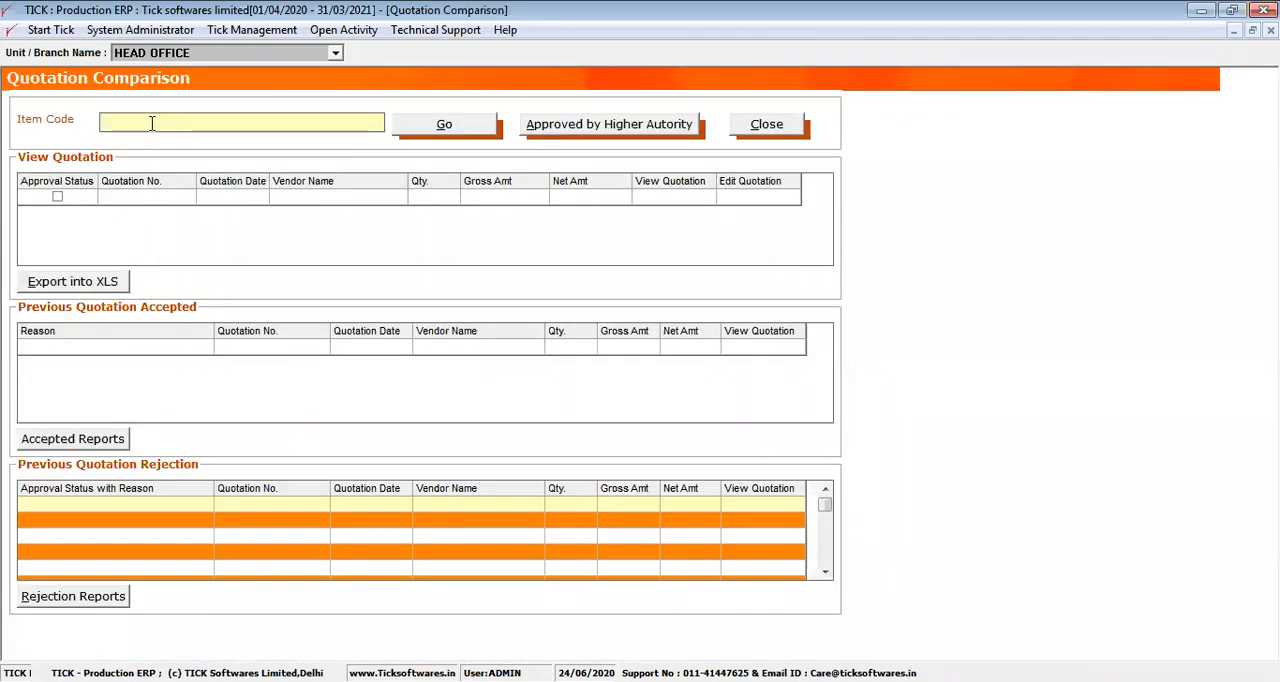
double_click(151, 122)
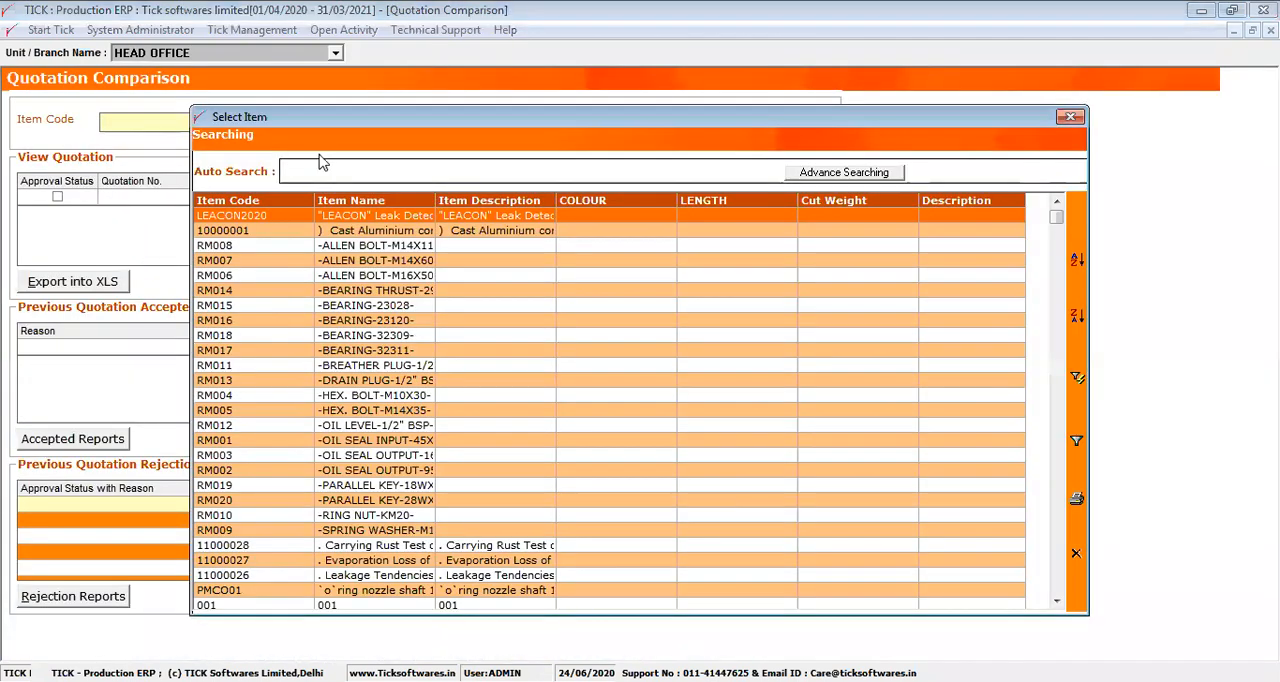
double_click(358, 218)
left_click_drag(182, 122, 166, 122)
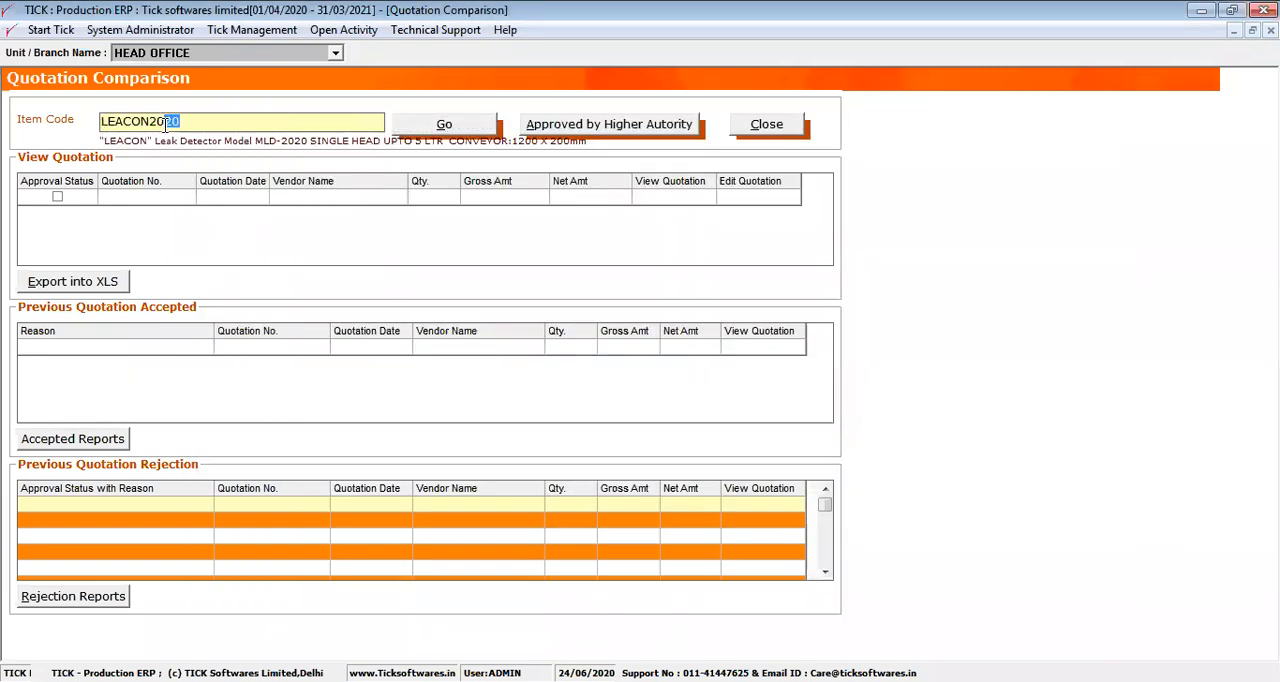
double_click(166, 122)
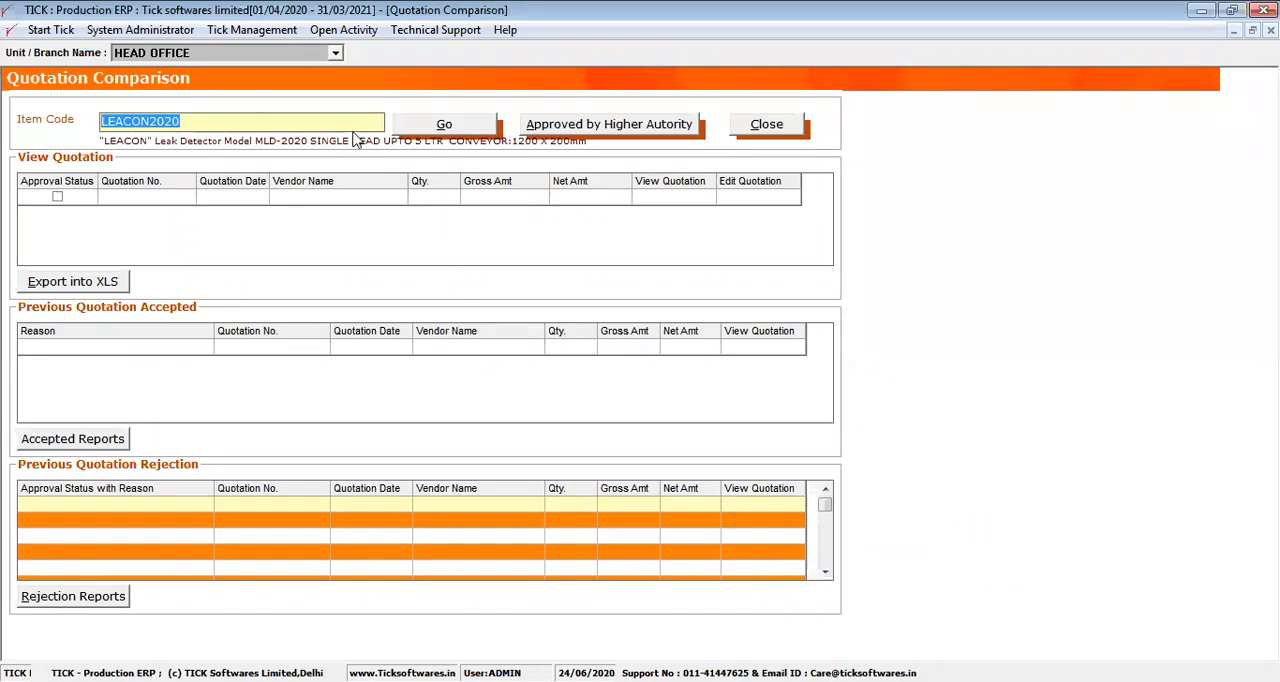
left_click(441, 128)
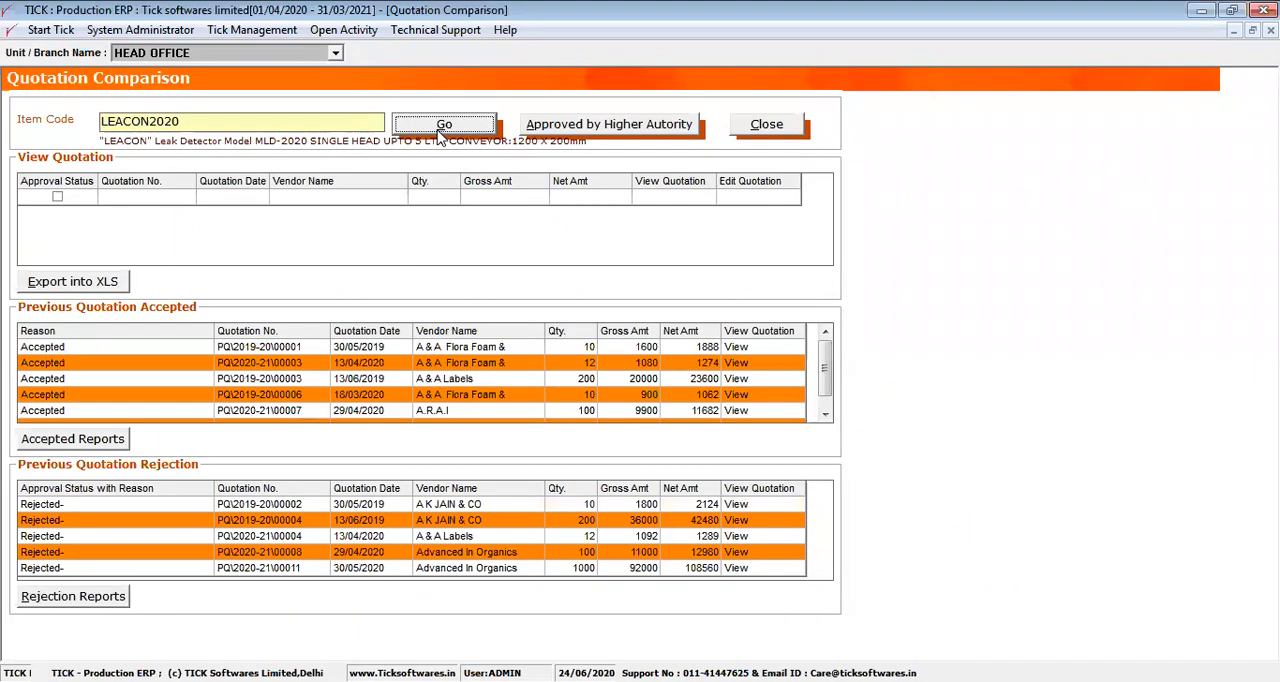
Review the previously accepted and rejected quotations and compare the two vendors' pending quotations for LEACON2020
left_click_drag(192, 346, 405, 411)
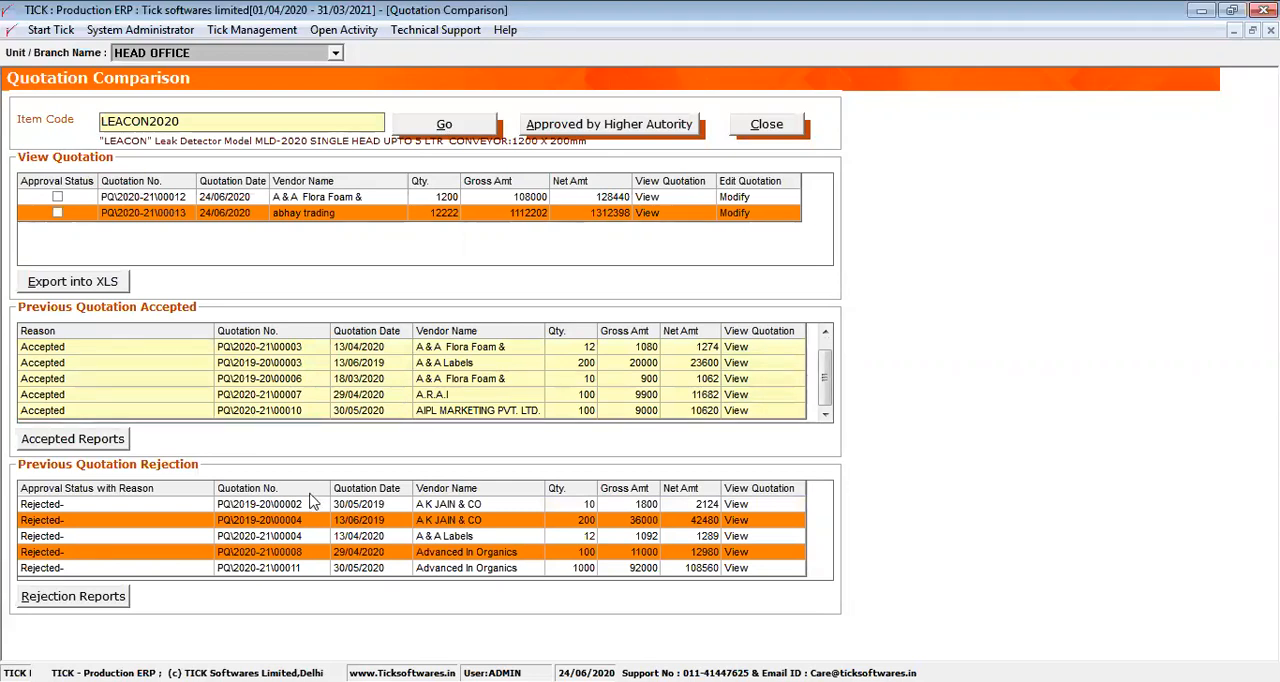
left_click(196, 528)
left_click_drag(196, 531, 203, 613)
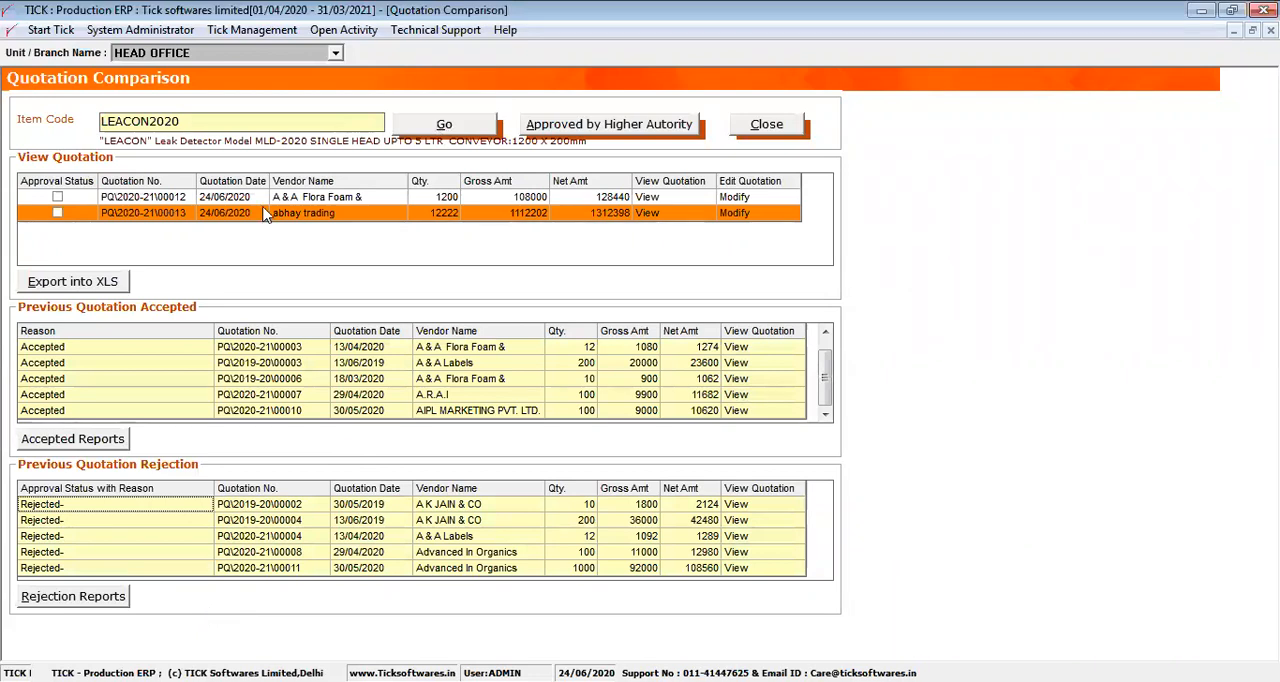
left_click(176, 203)
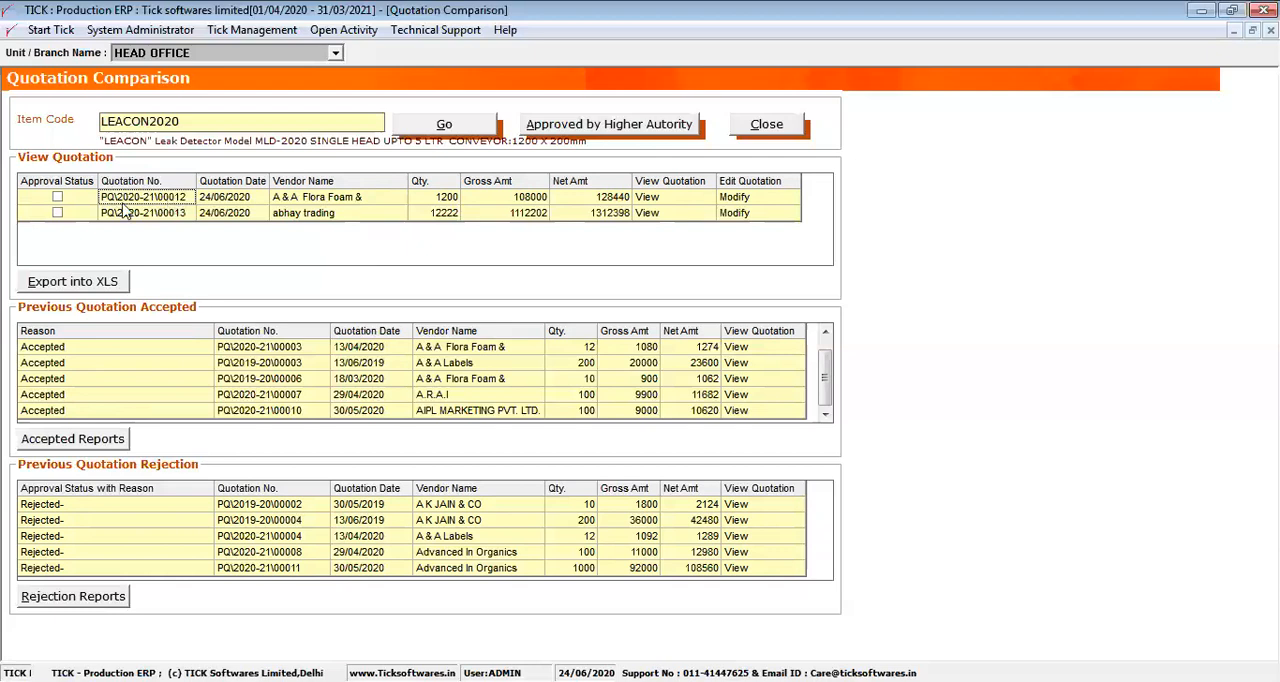
Approve the pending A & A Flora Foam & Furnishings quotation by higher authority
left_click(57, 203)
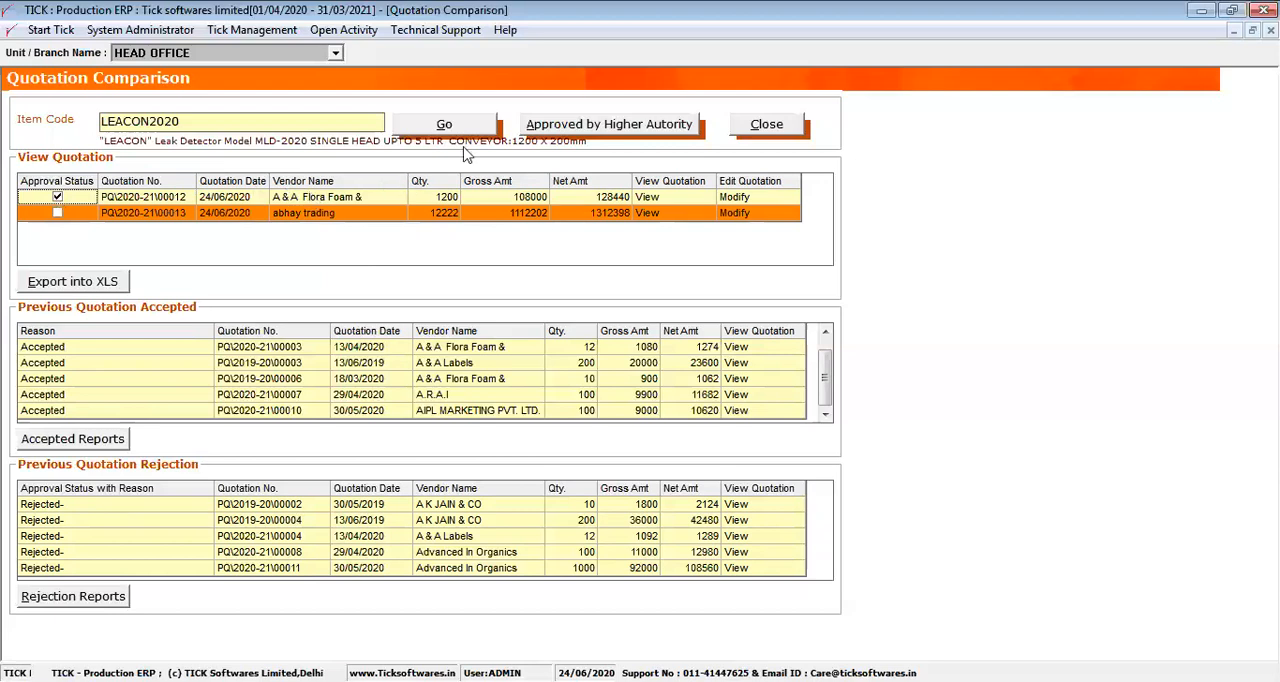
left_click(566, 127)
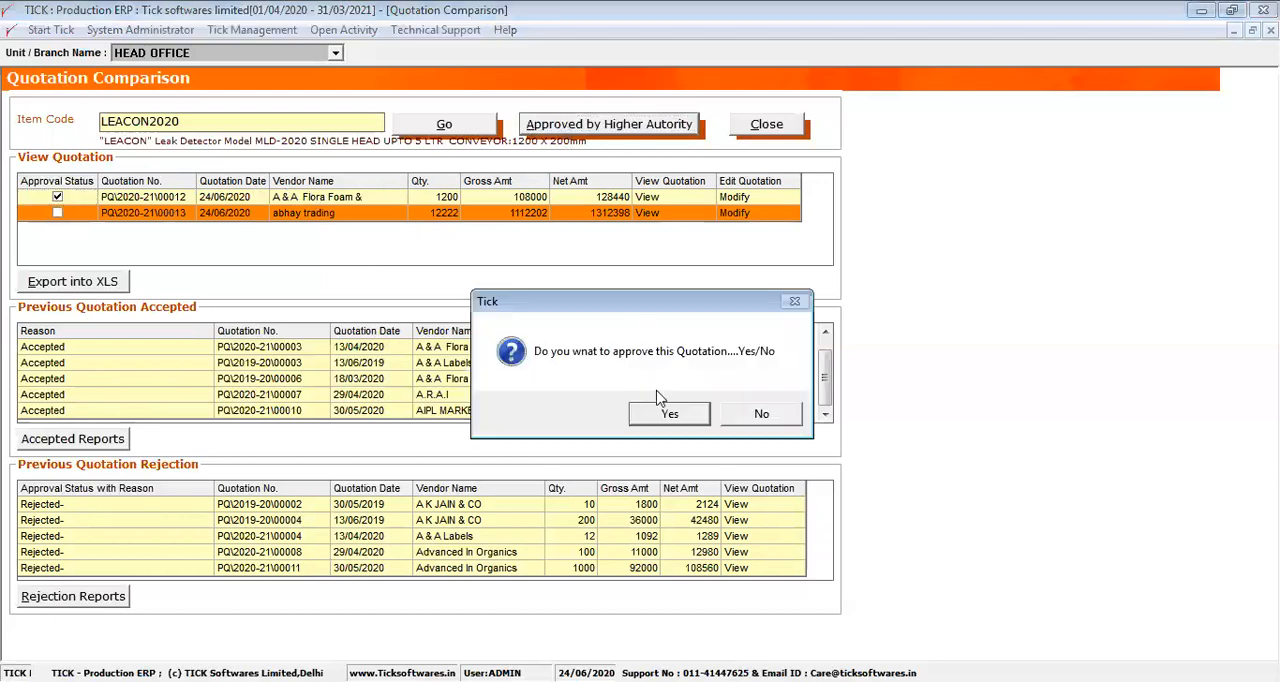
left_click(665, 416)
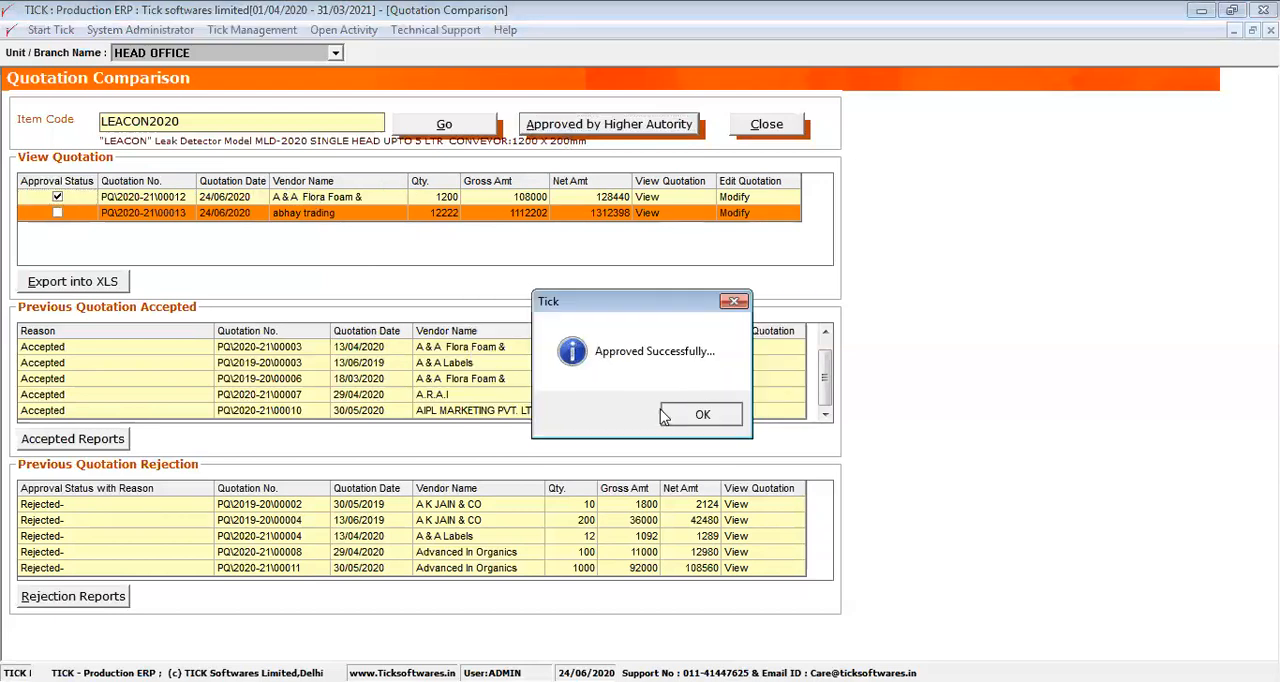
key("Return")
left_click(500, 334)
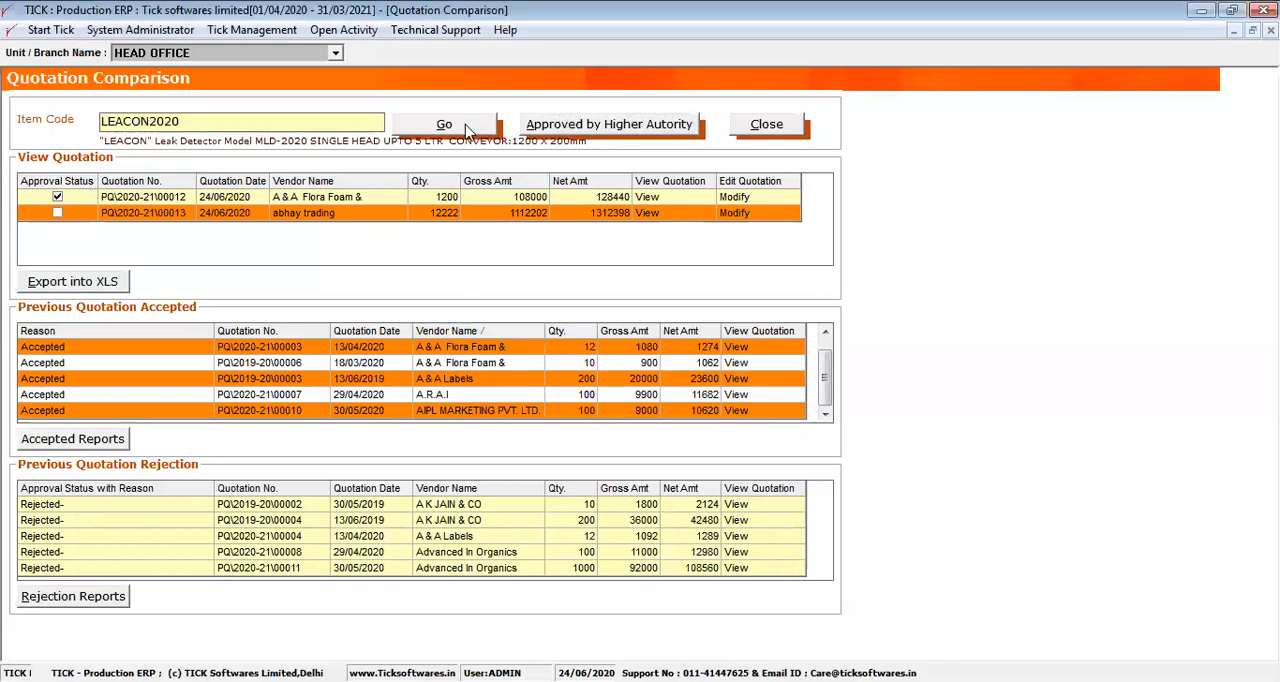
Reload the LEACON2020 comparison and check the latest entries in the accepted and rejected quotation lists
left_click(468, 128)
left_click(50, 187)
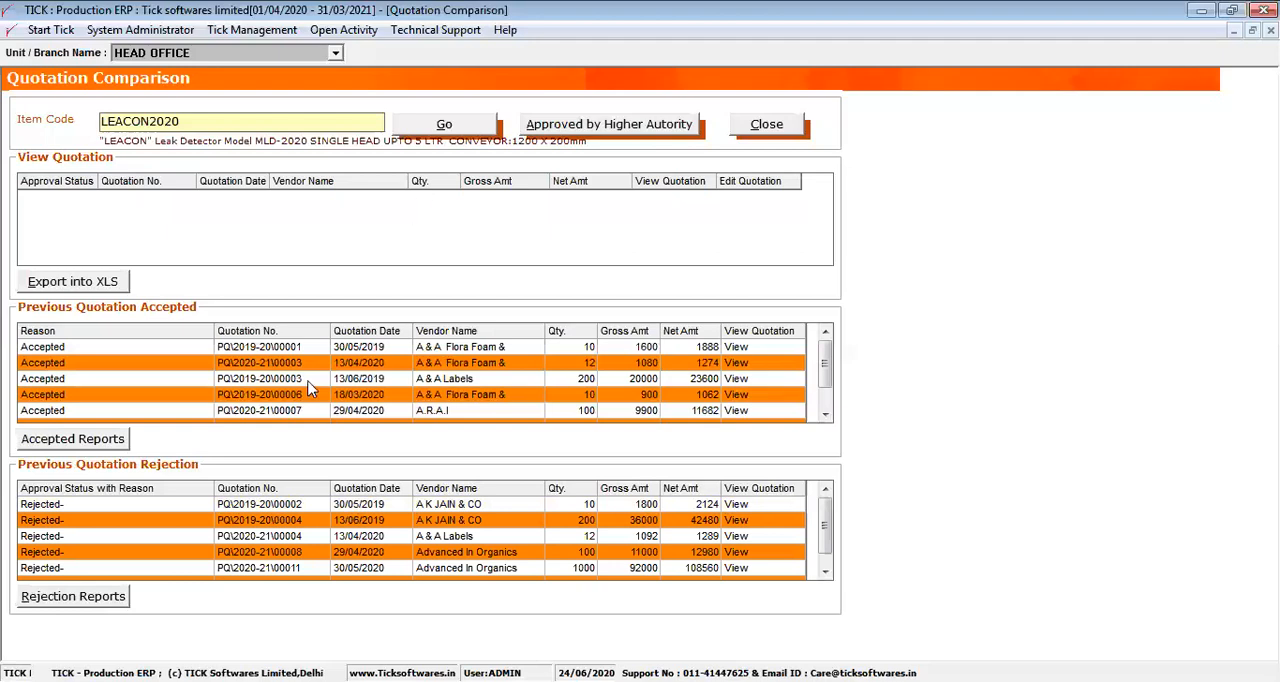
left_click_drag(826, 370, 826, 437)
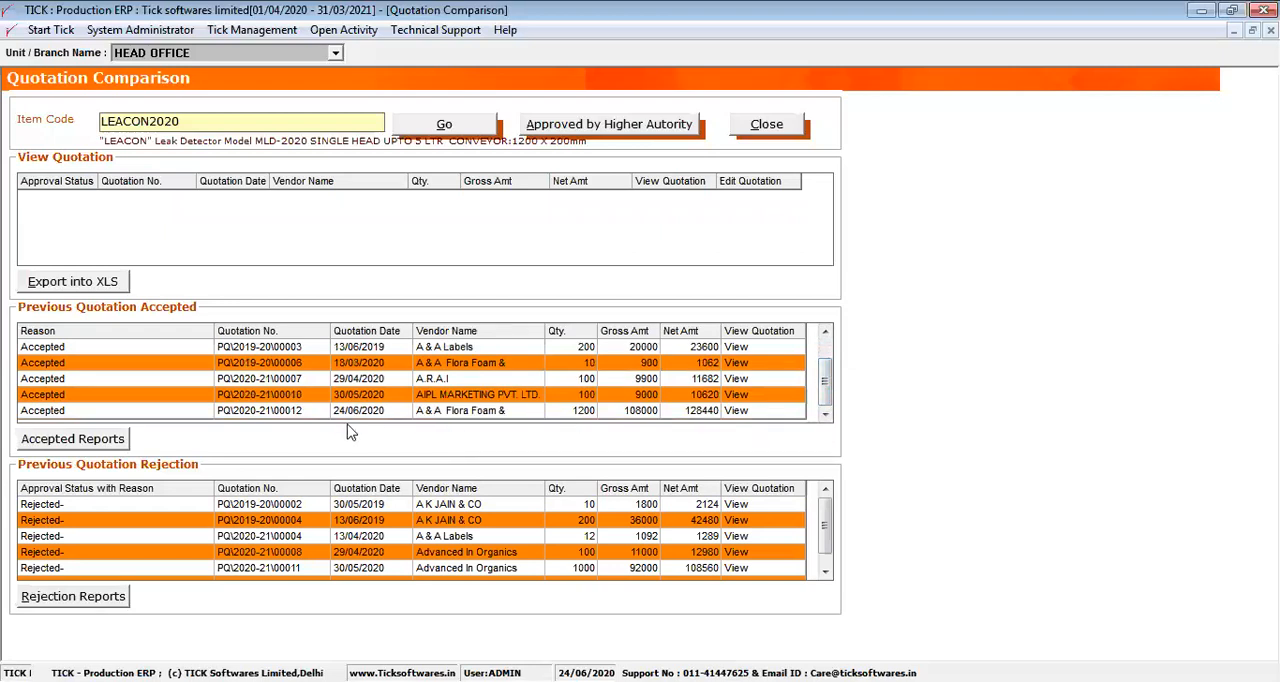
left_click(259, 413)
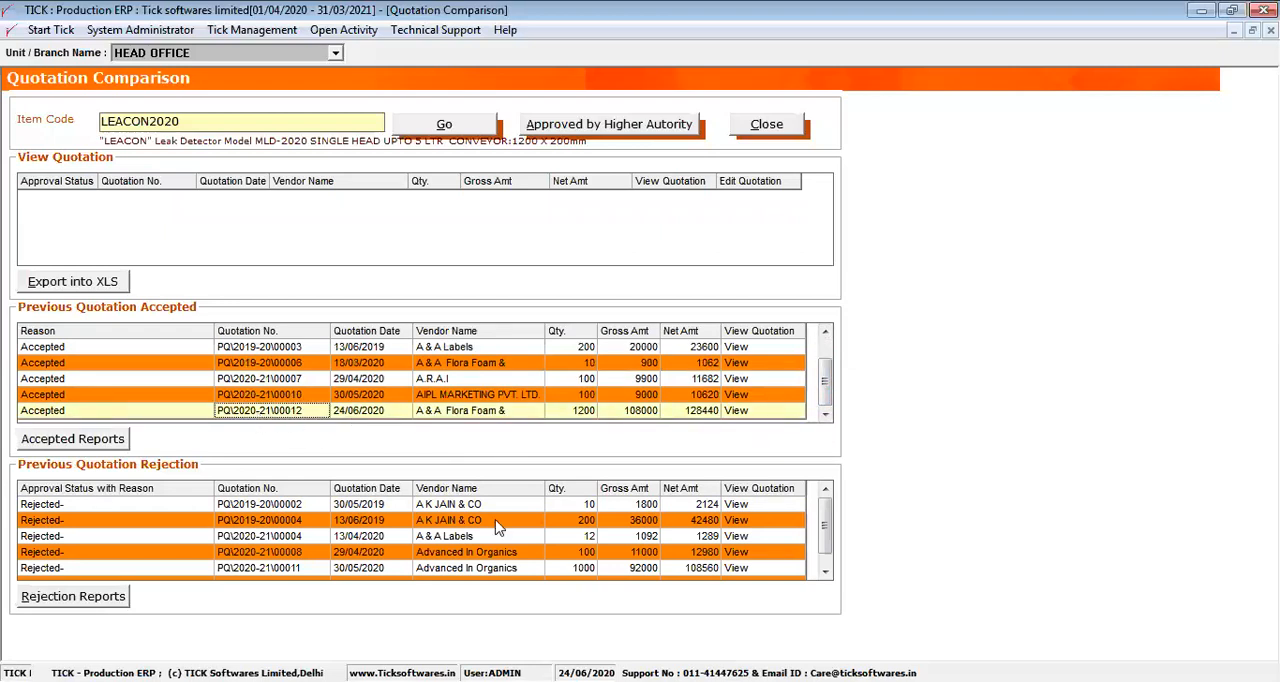
left_click(826, 573)
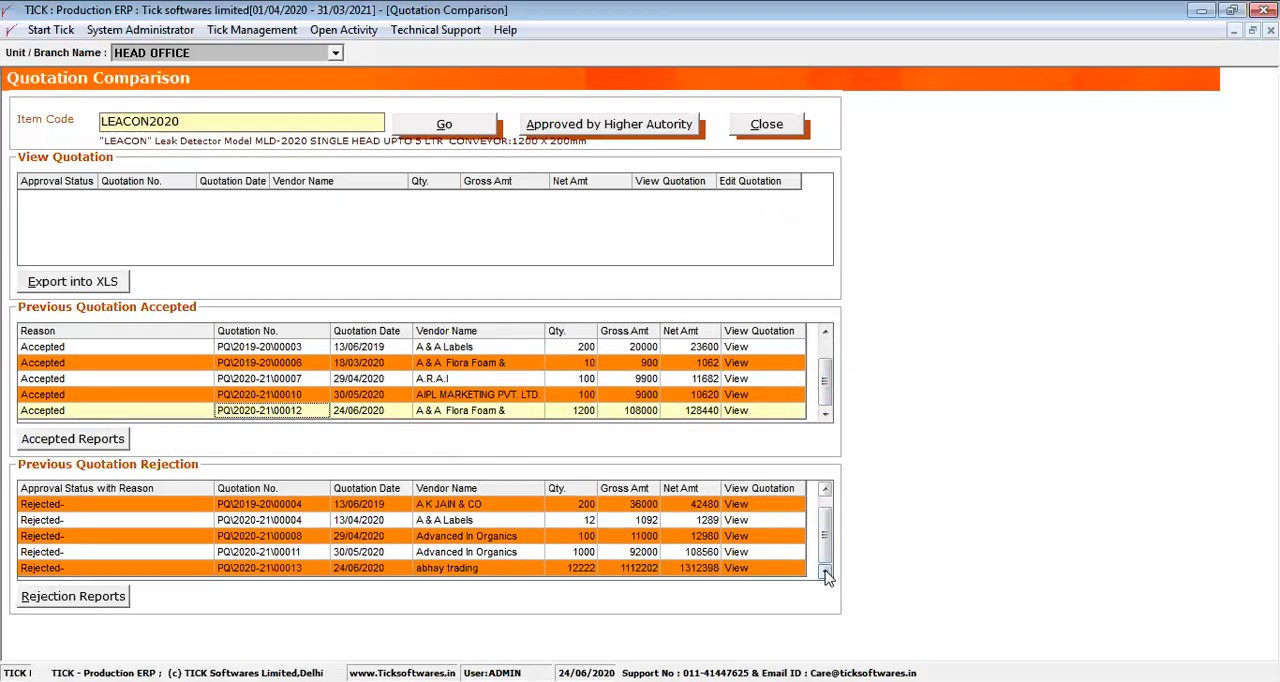
left_click(210, 569)
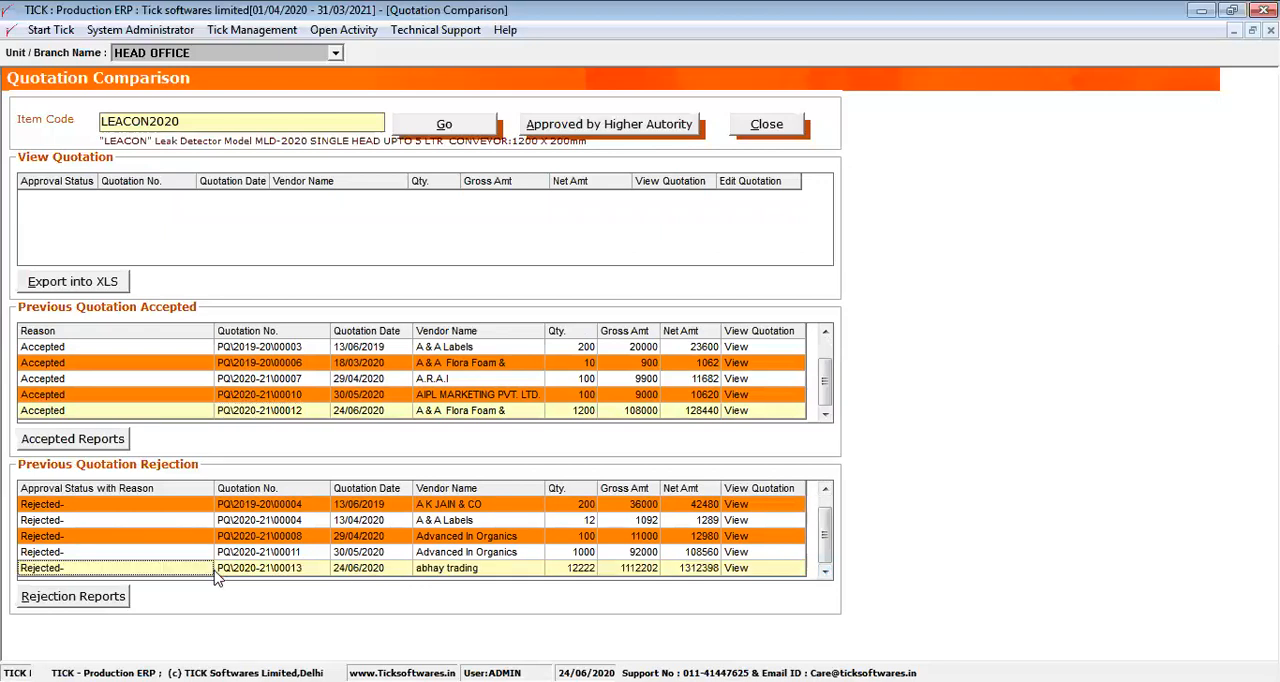
Close the quotation comparison and open the purchase order list
left_click(778, 126)
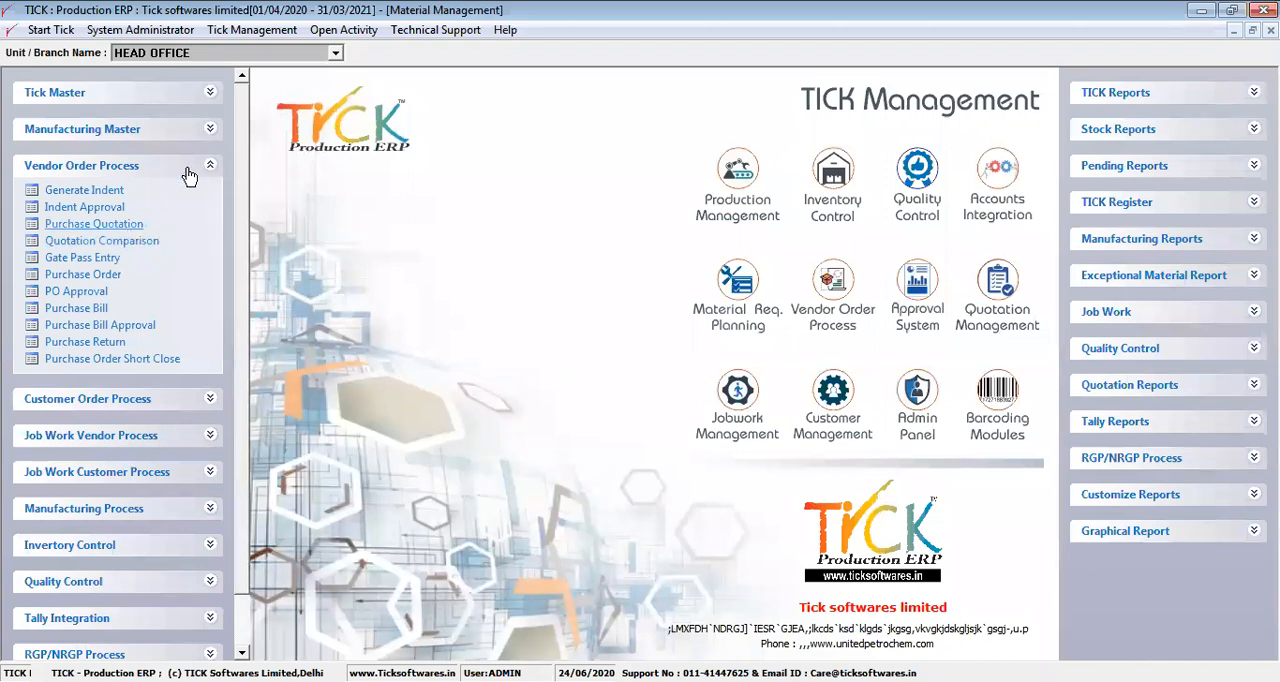
left_click(100, 285)
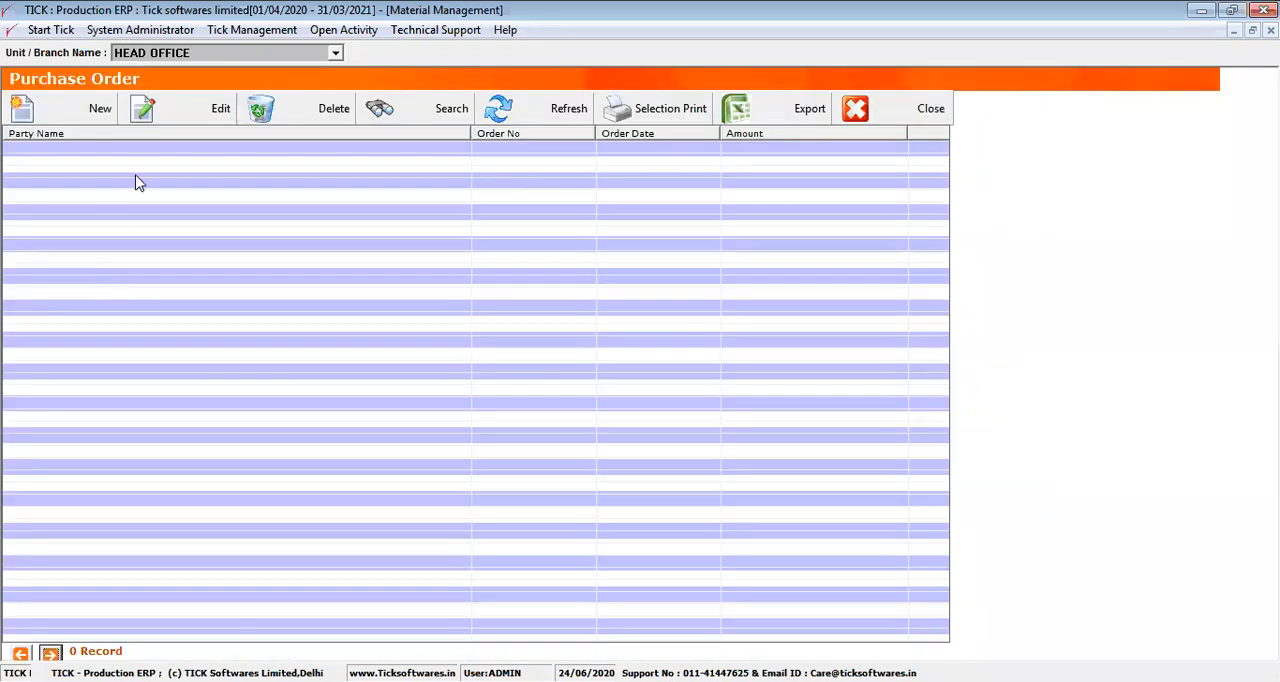
Start a new purchase order with A & A Flora Foam & Furnishings as the party
left_click(80, 110)
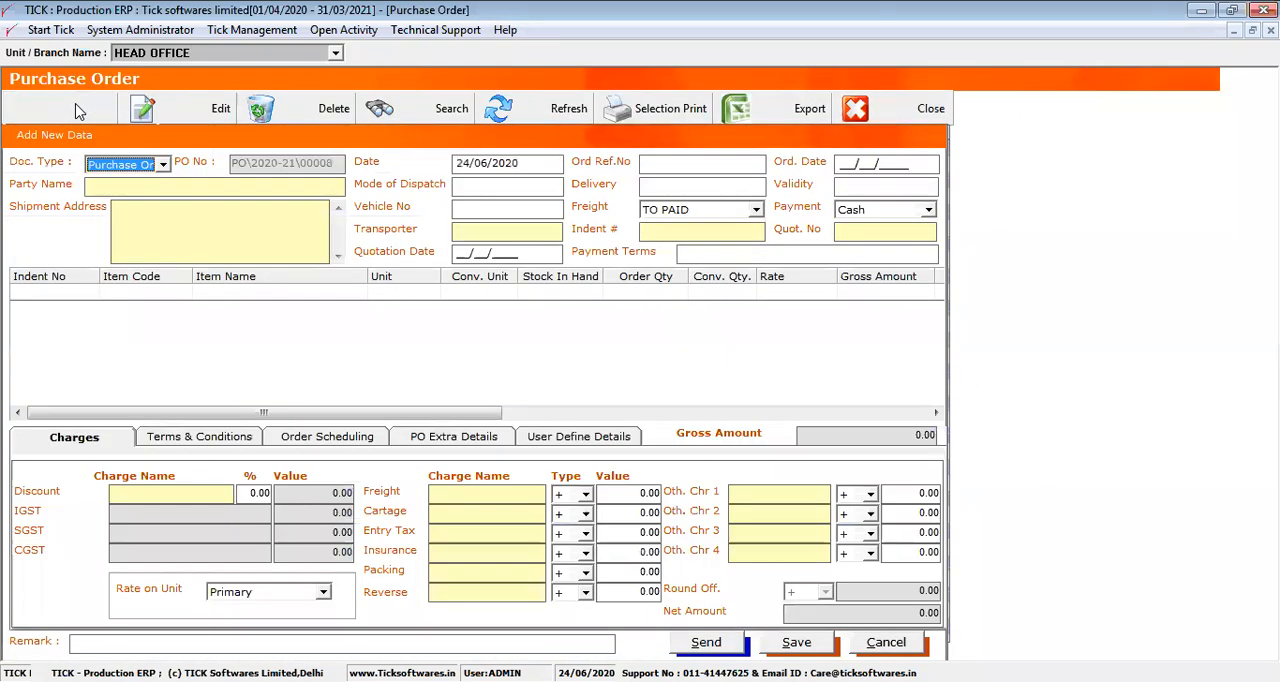
left_click(95, 183)
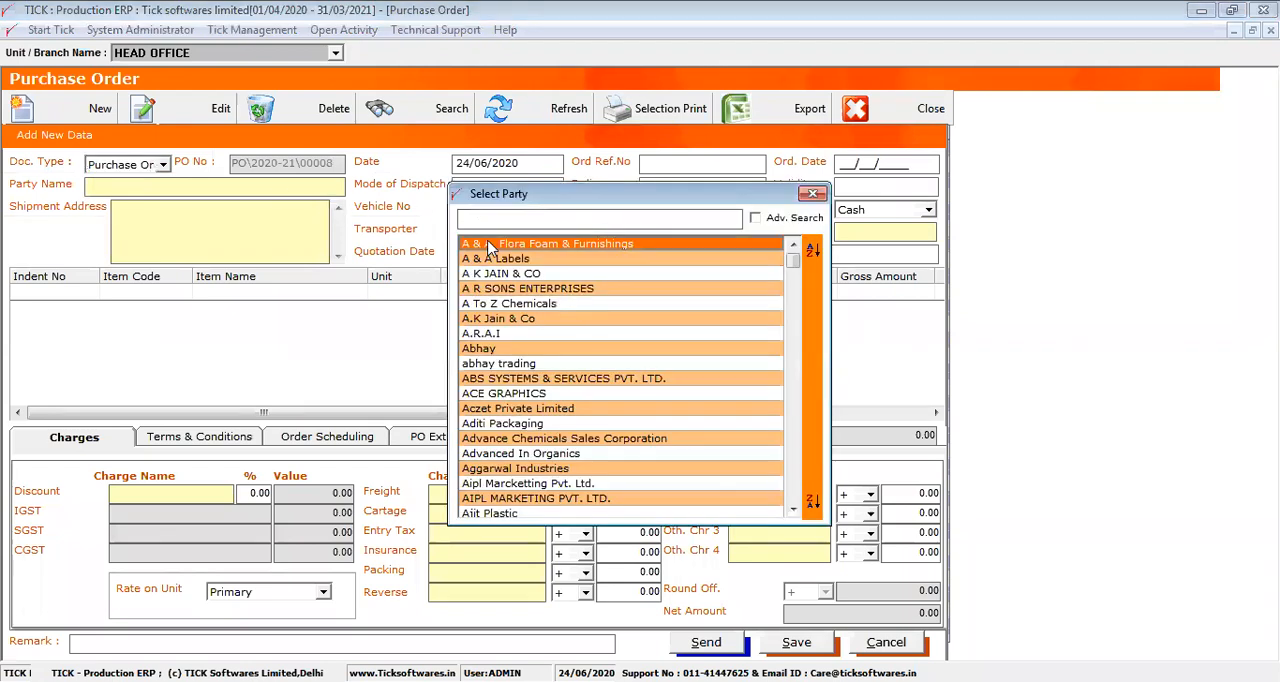
double_click(488, 247)
Widen the indent number column in the item selection and add COPPER THIMBLE PIN TYPE 10 MM from indent IN\2017-18\00131 to the order
left_click(80, 295)
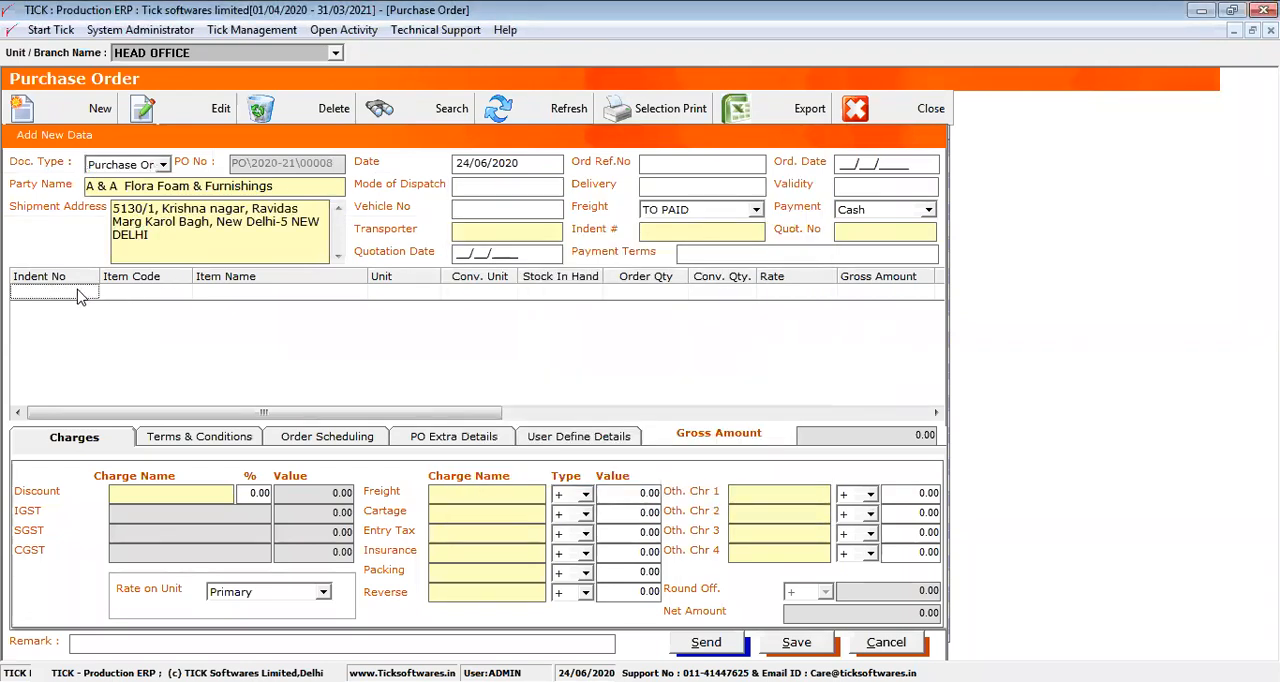
double_click(81, 295)
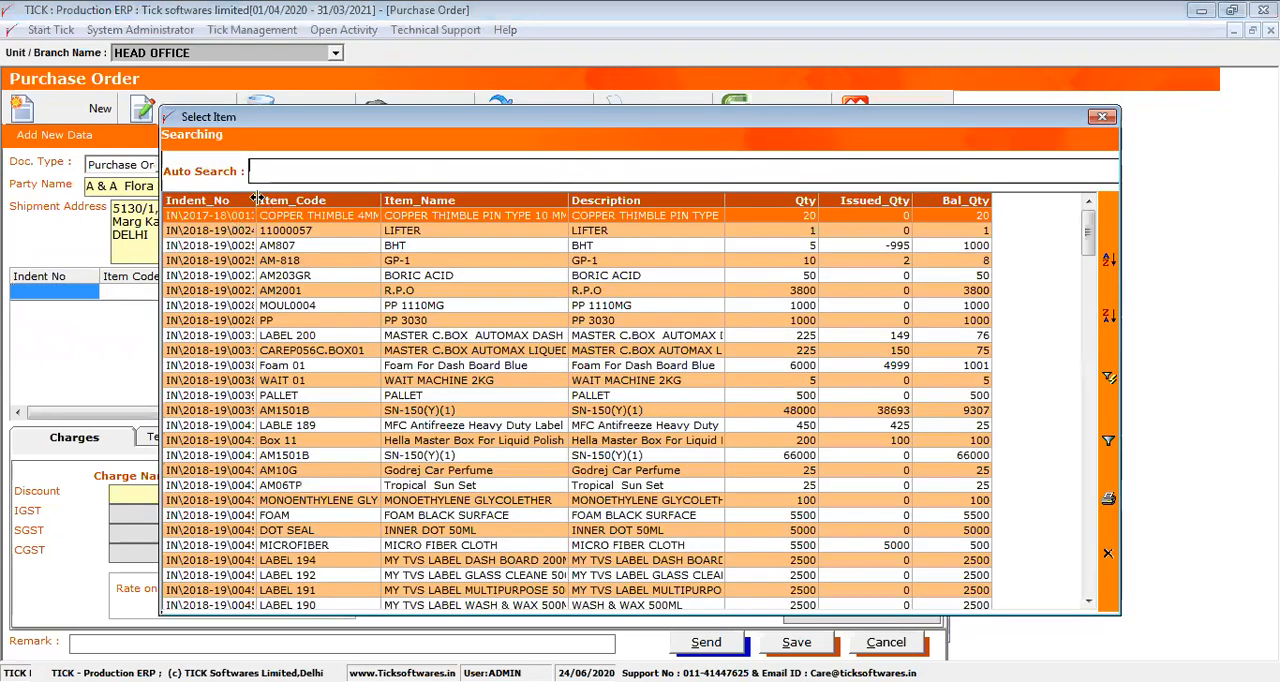
left_click_drag(326, 192, 322, 197)
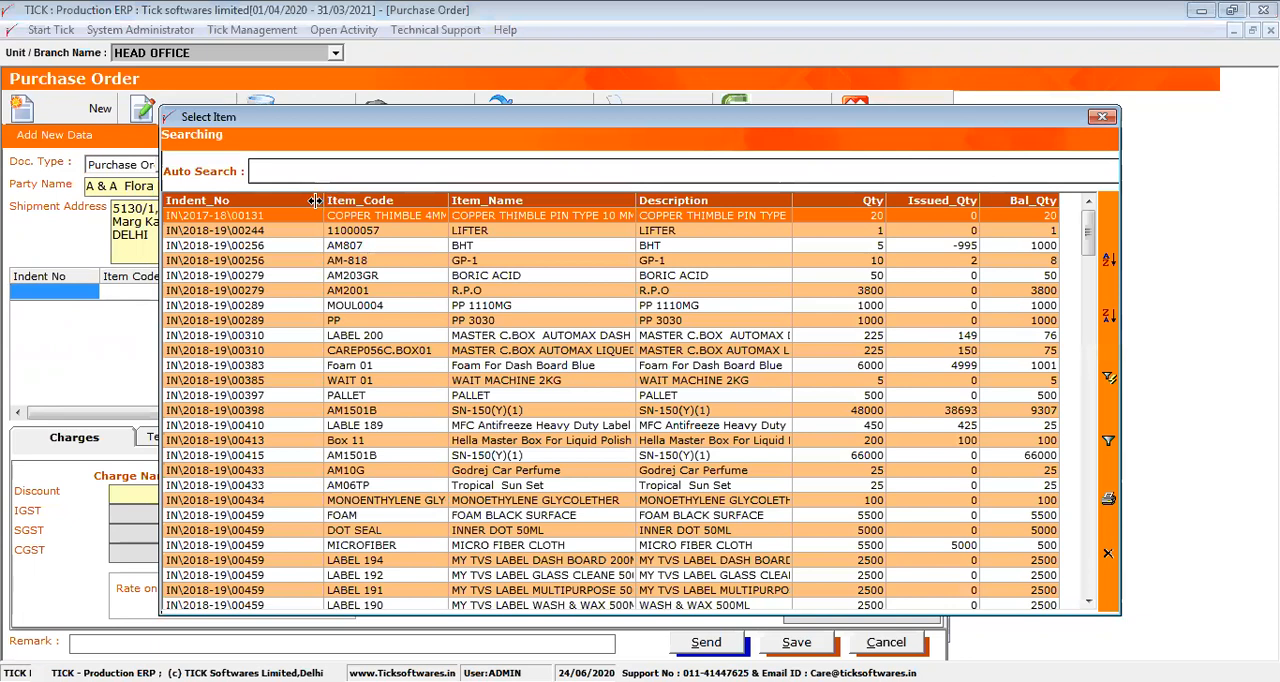
left_click_drag(314, 200, 315, 200)
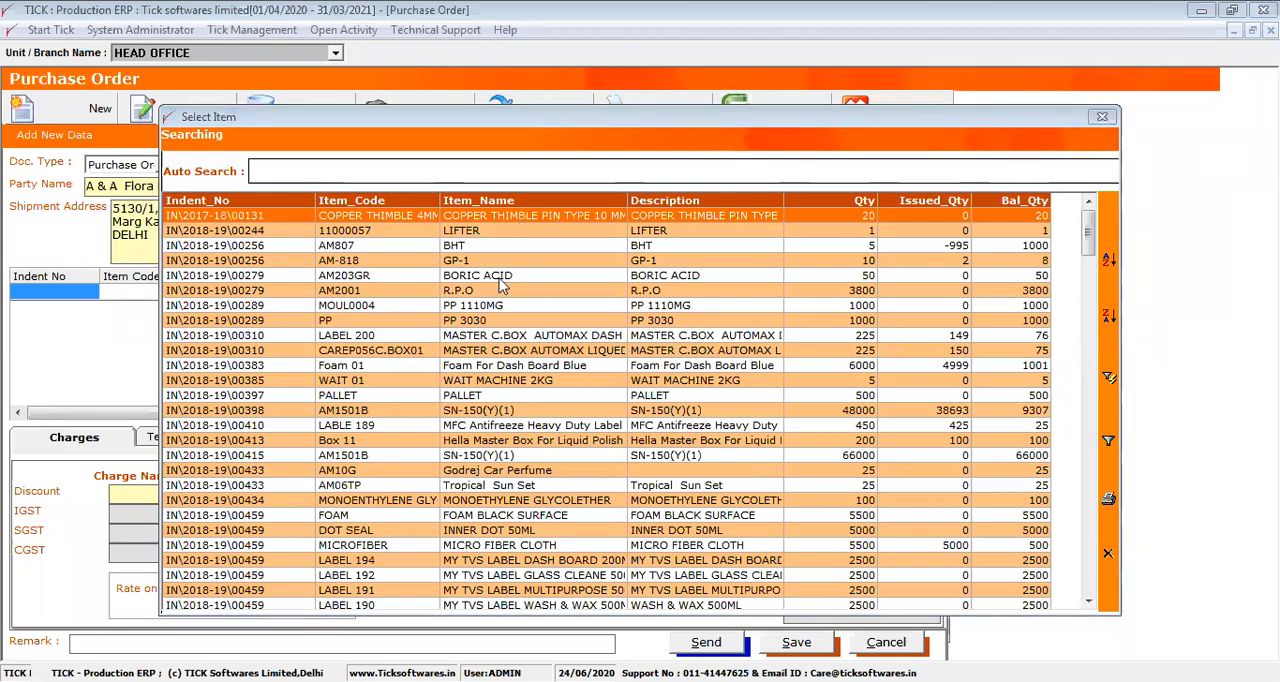
double_click(468, 217)
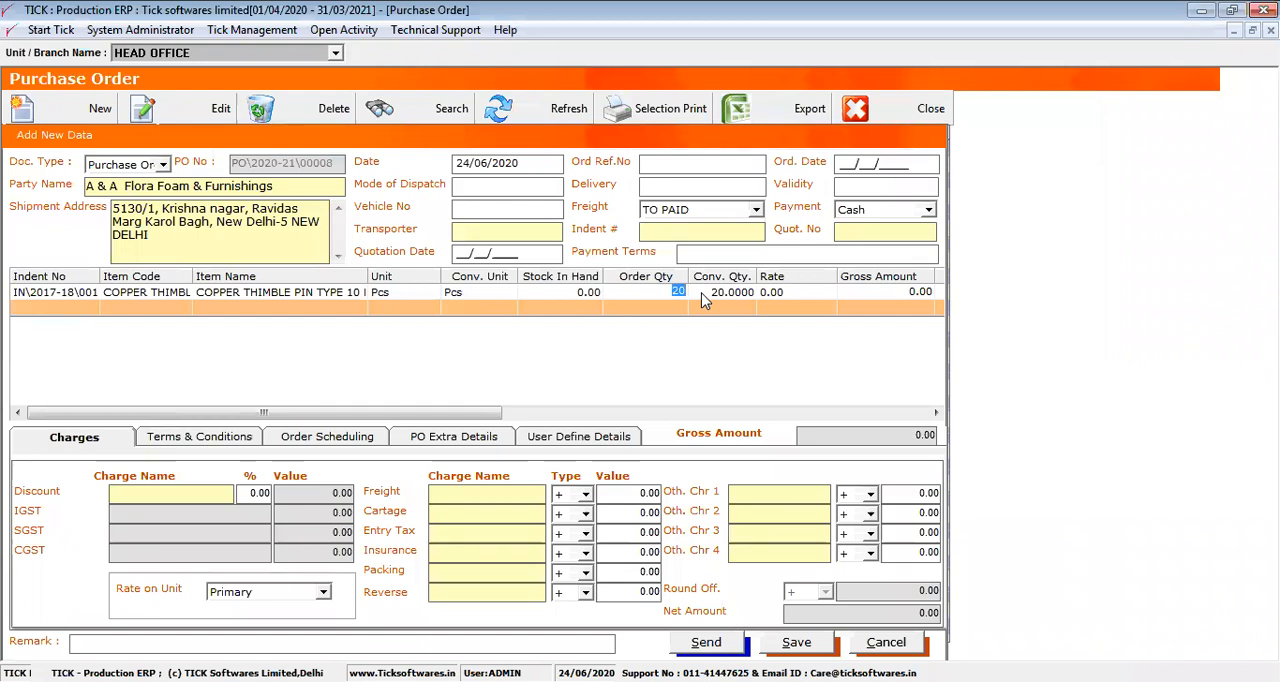
Set the rate of the copper thimble item to 120
left_click(801, 291)
type("120")
key("Return")
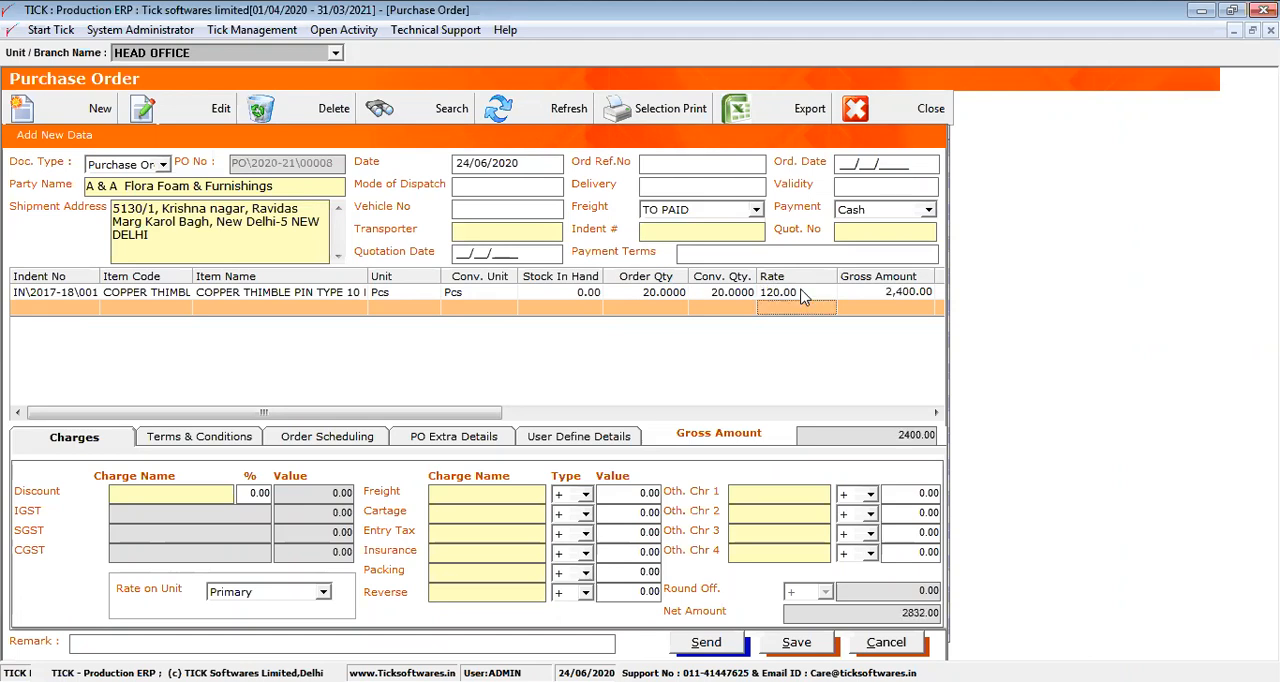
left_click(801, 291)
key("Return")
left_click(801, 291)
key("Return")
left_click(801, 291)
key("Return")
left_click(476, 503)
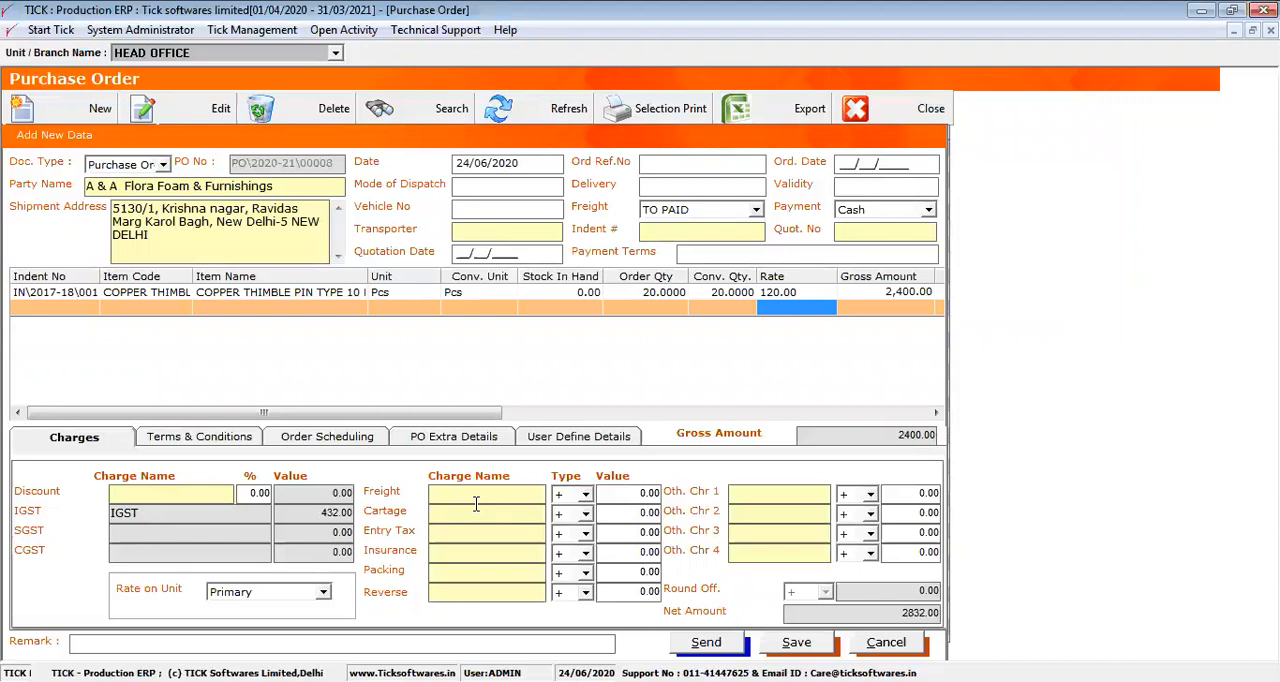
Add "payment 45 days" as the first entry in the order's terms and conditions
left_click(280, 440)
left_click(250, 440)
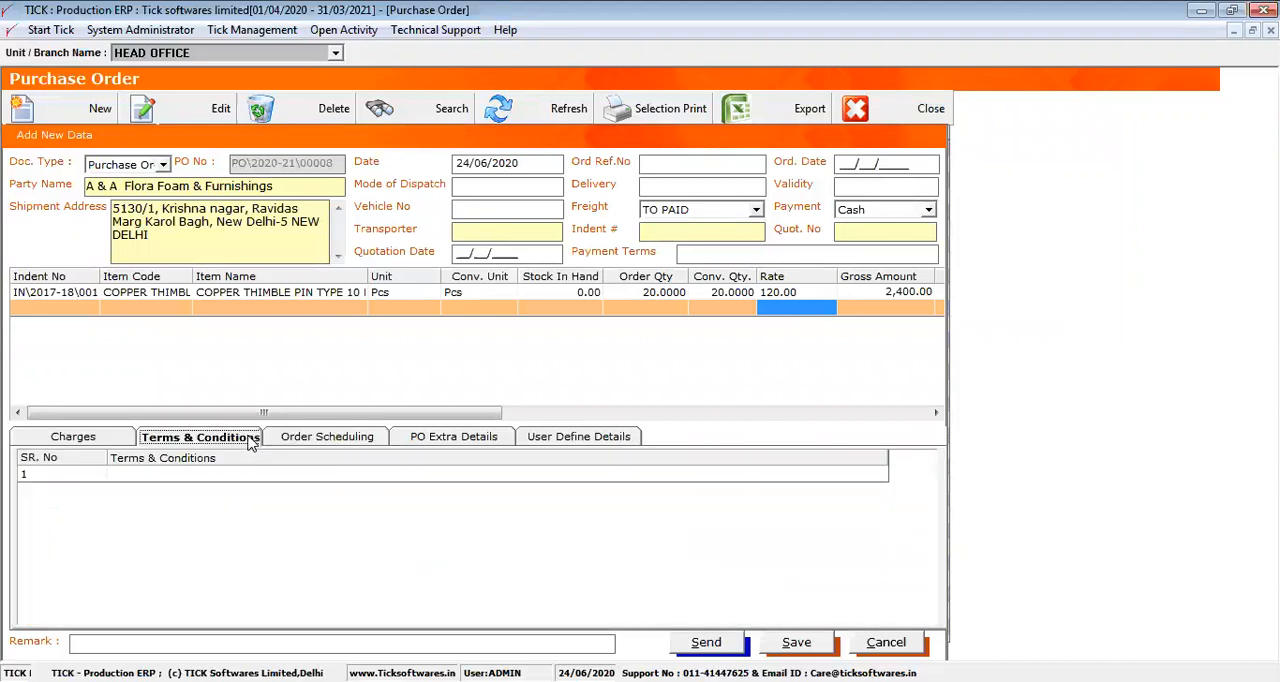
double_click(203, 475)
left_click(513, 281)
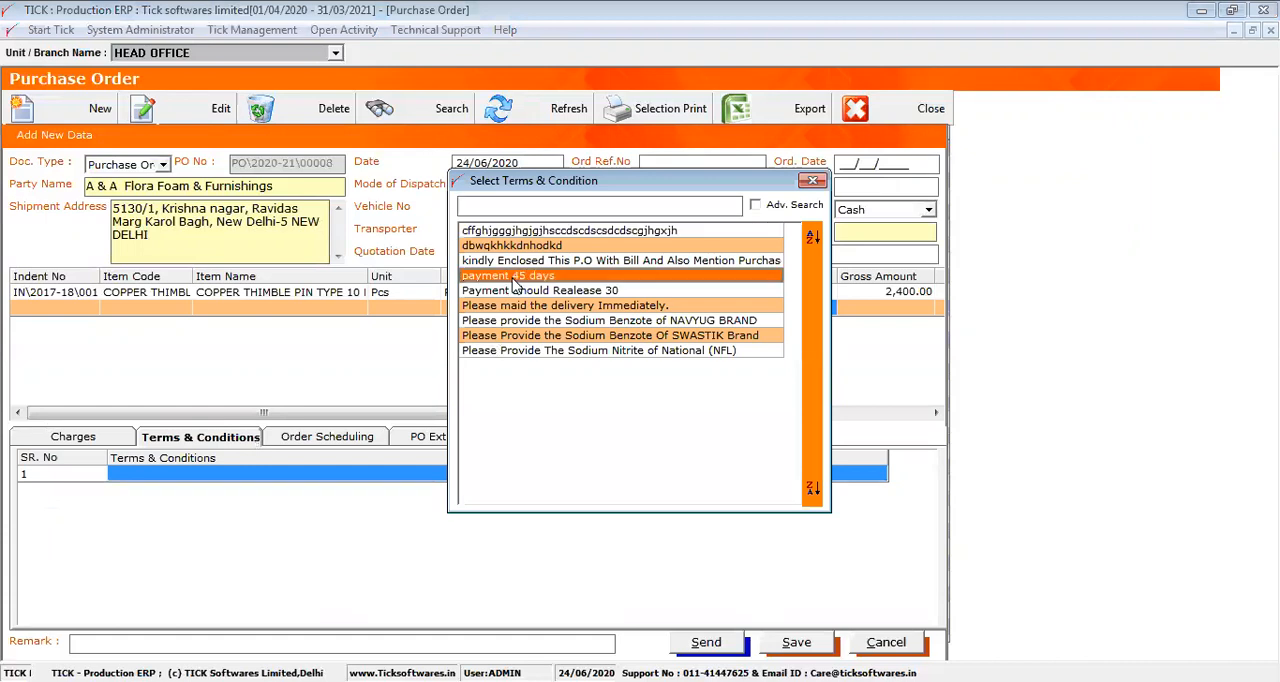
double_click(512, 279)
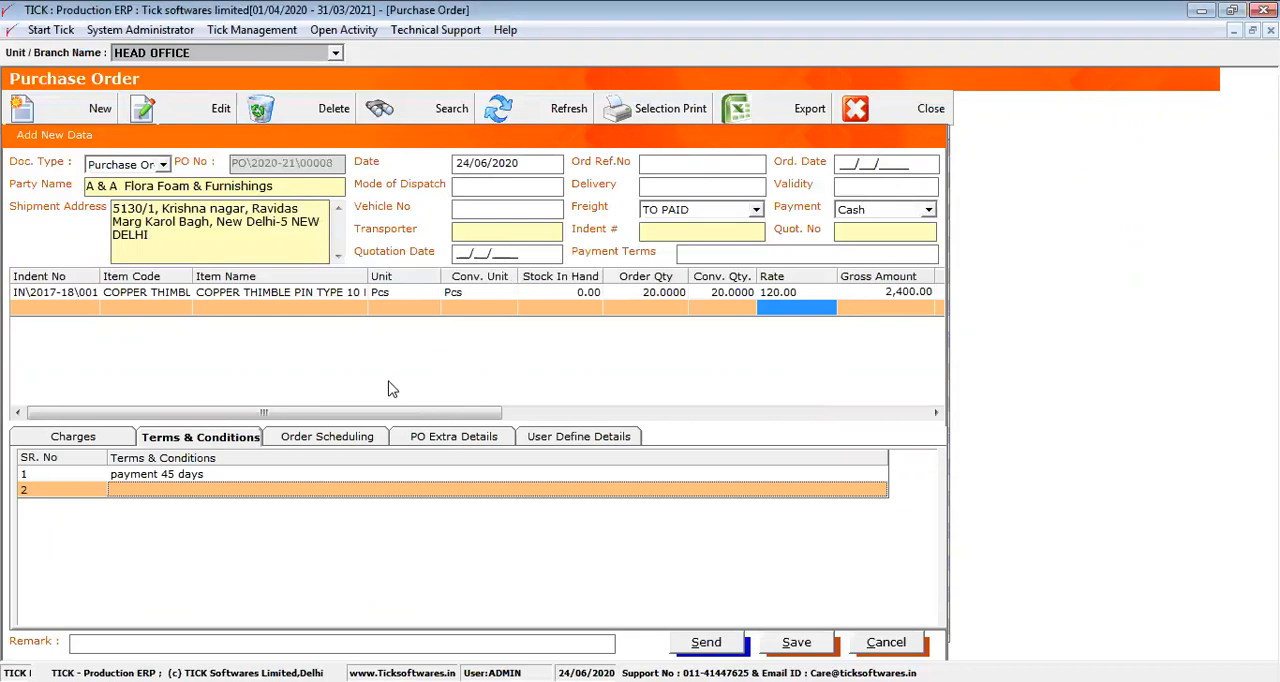
In the copper thimble item's order schedule, set the delivery quantities to 19 for 01-May-20 and 1 for 07-May-20
left_click(340, 442)
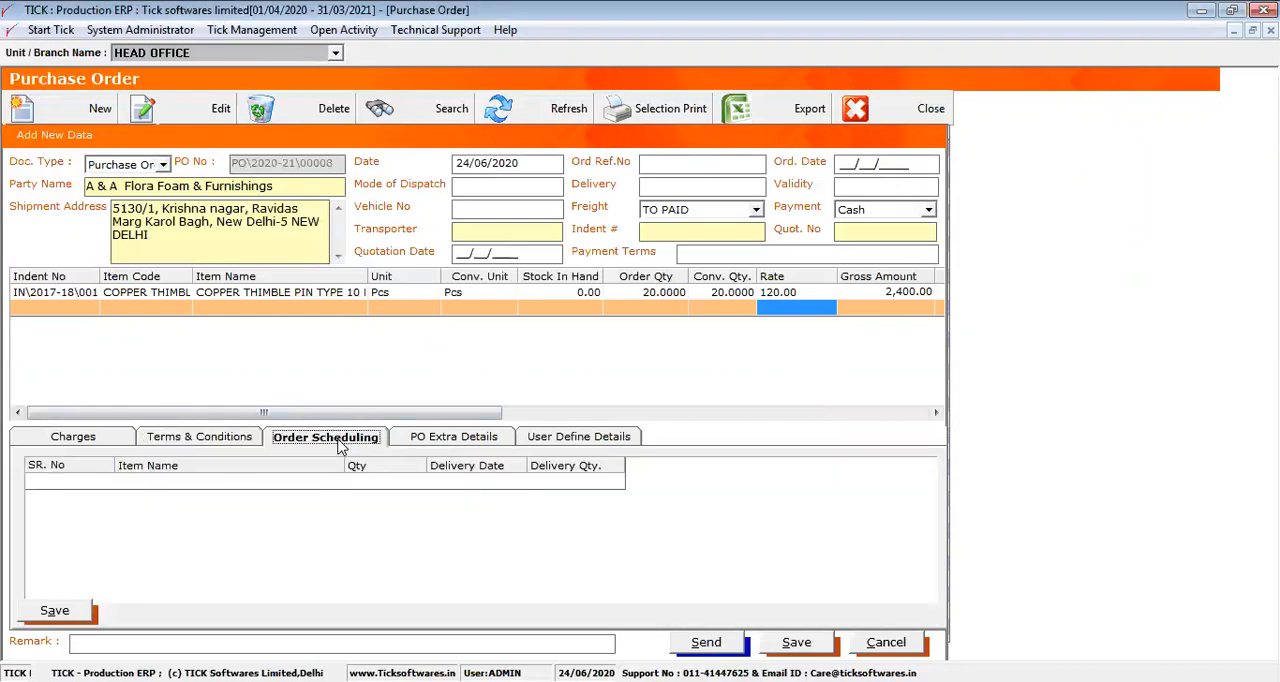
left_click(275, 293)
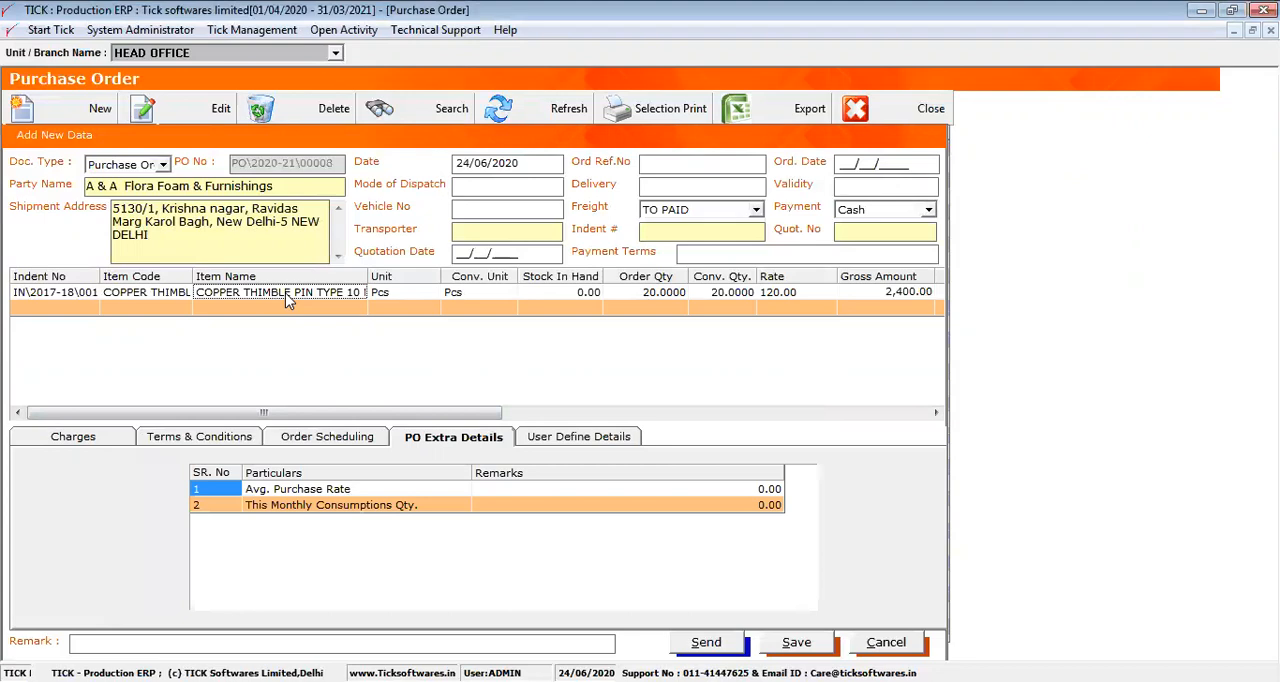
left_click(331, 437)
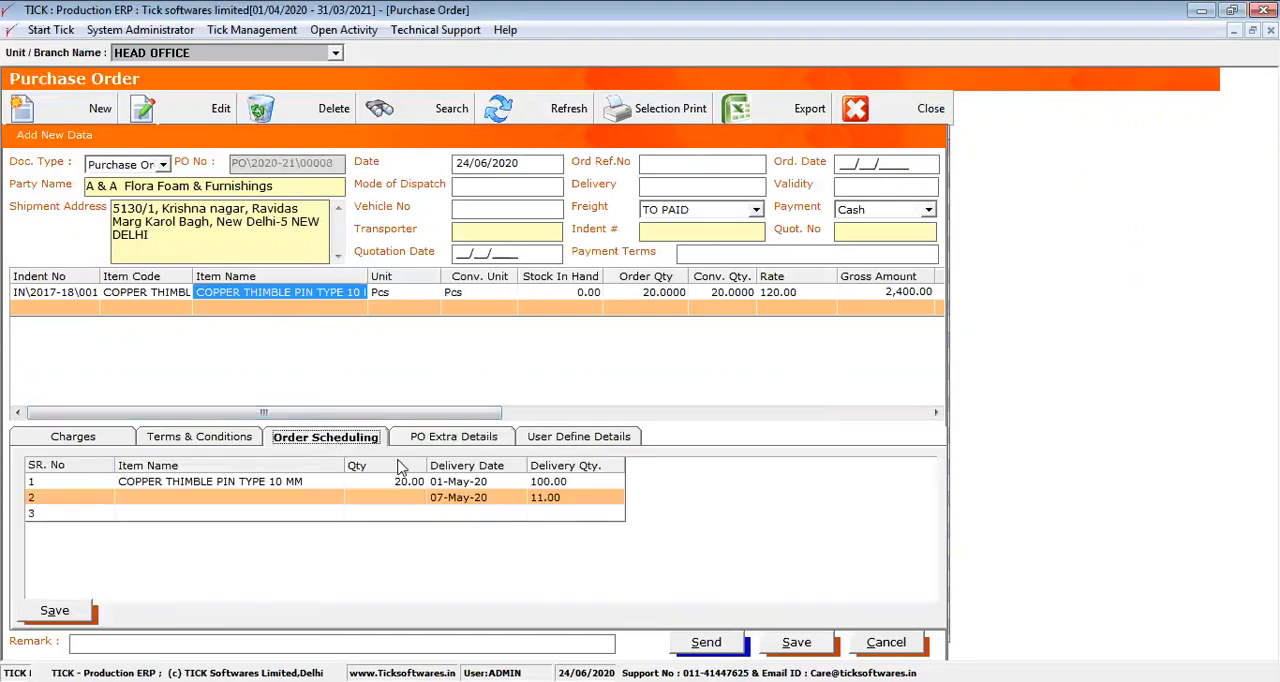
left_click(576, 481)
key("BackSpace")
type("19")
key("Return")
left_click(582, 496)
type("1")
key("Return")
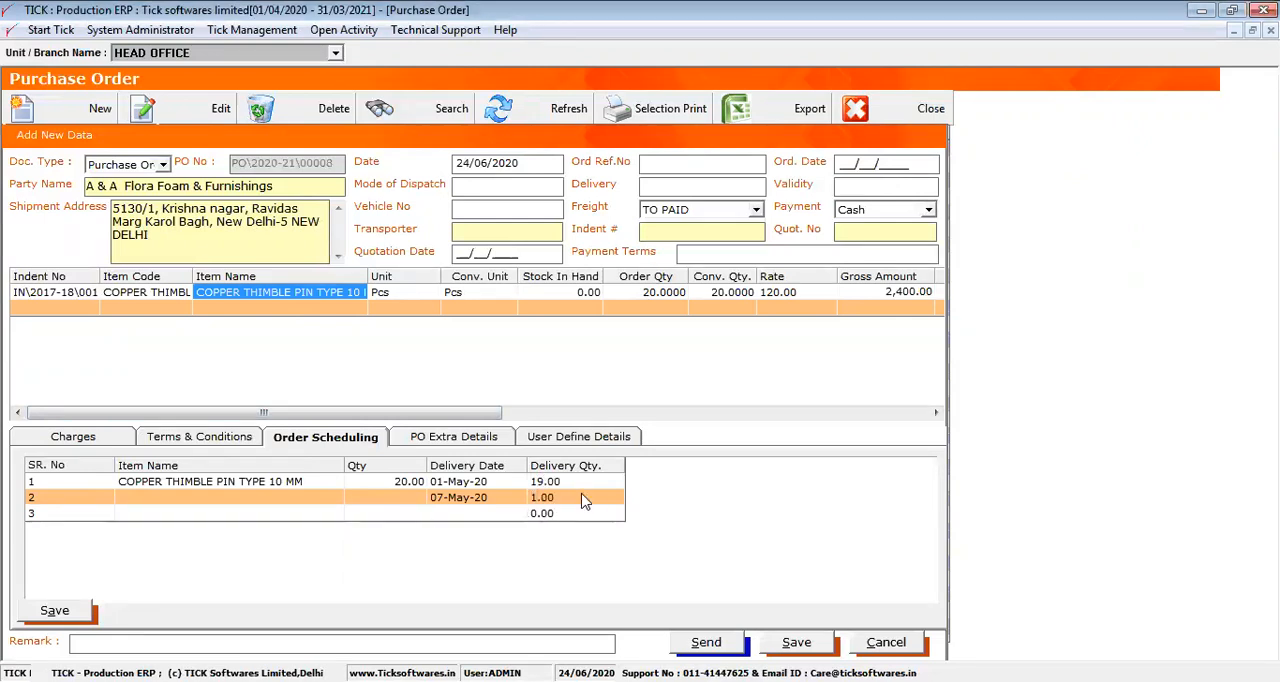
left_click(486, 482)
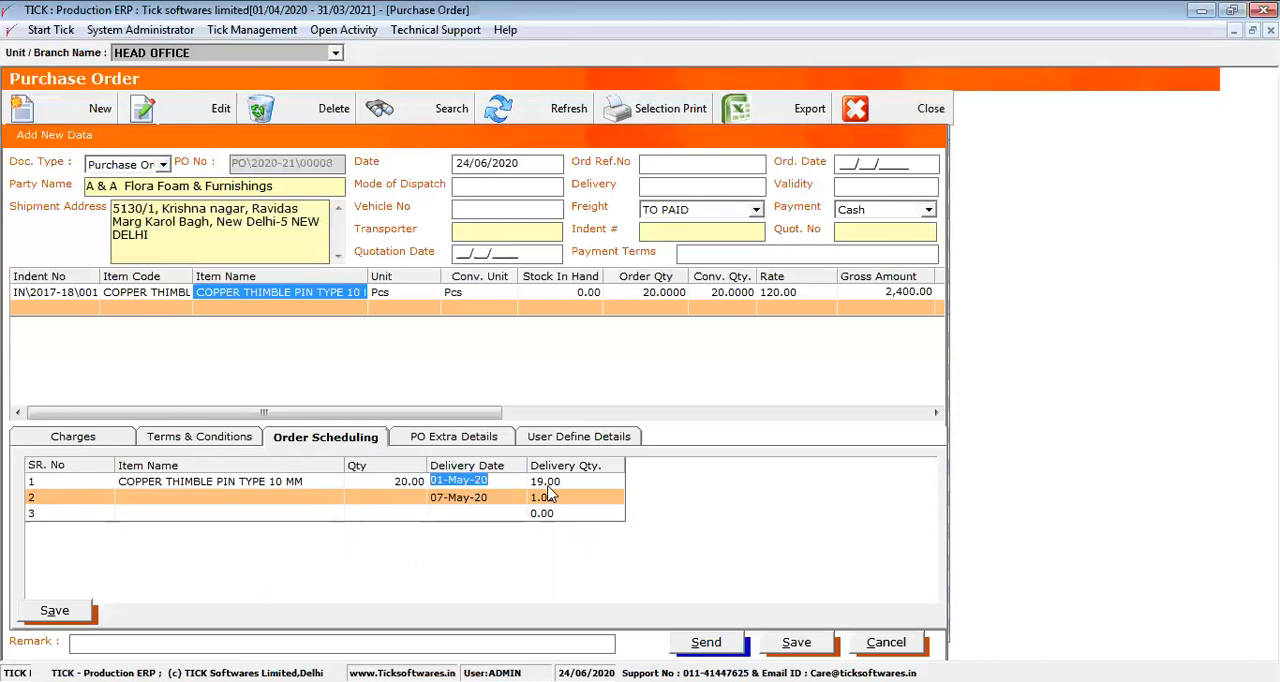
key("Down")
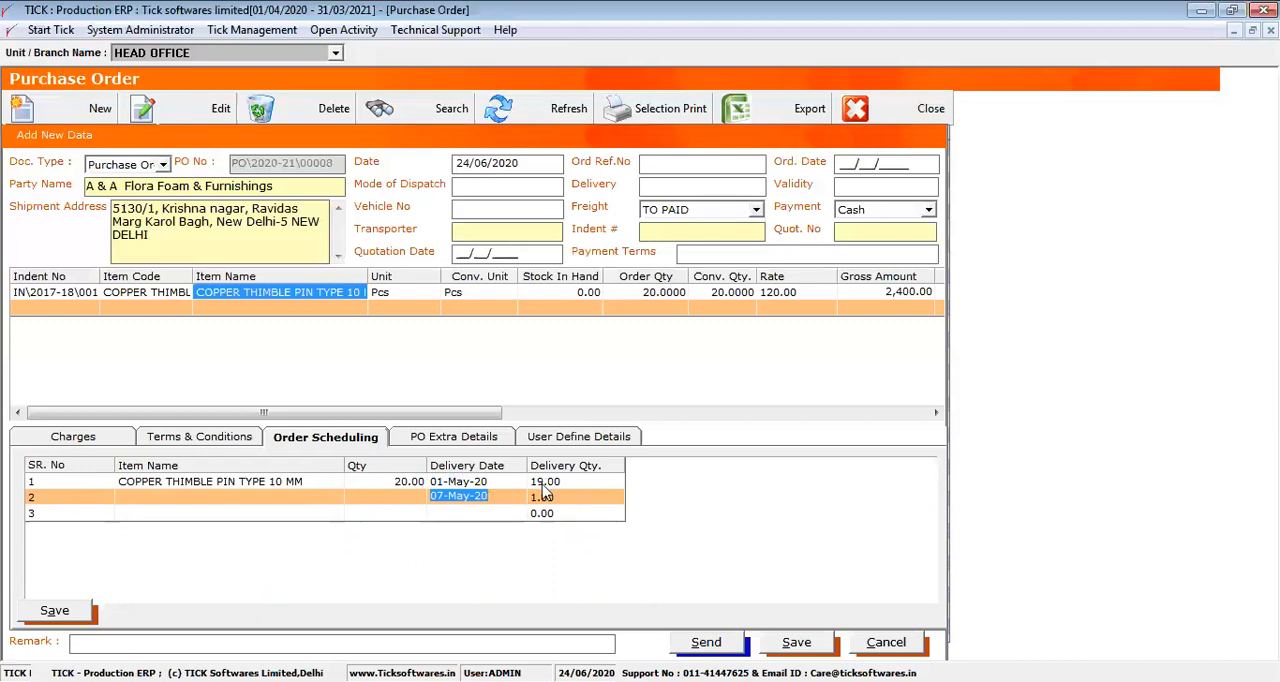
key("Down")
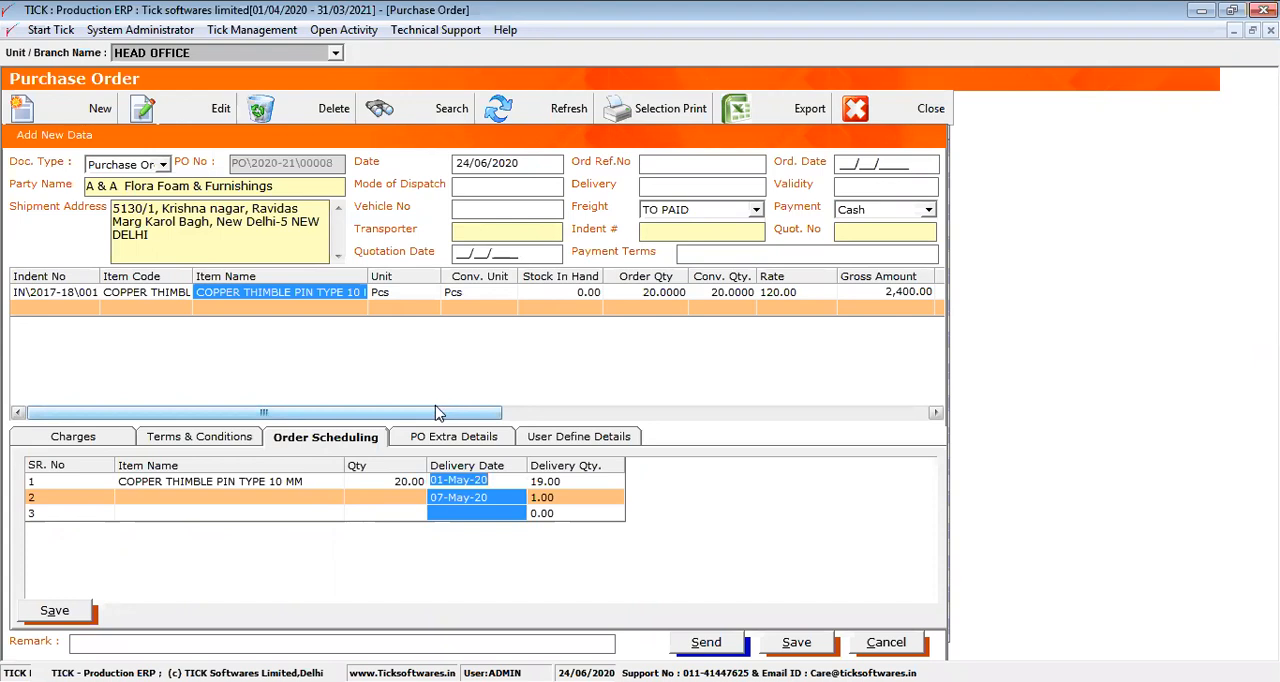
Set the order quantity of the copper thimble item to 29
left_click(572, 291)
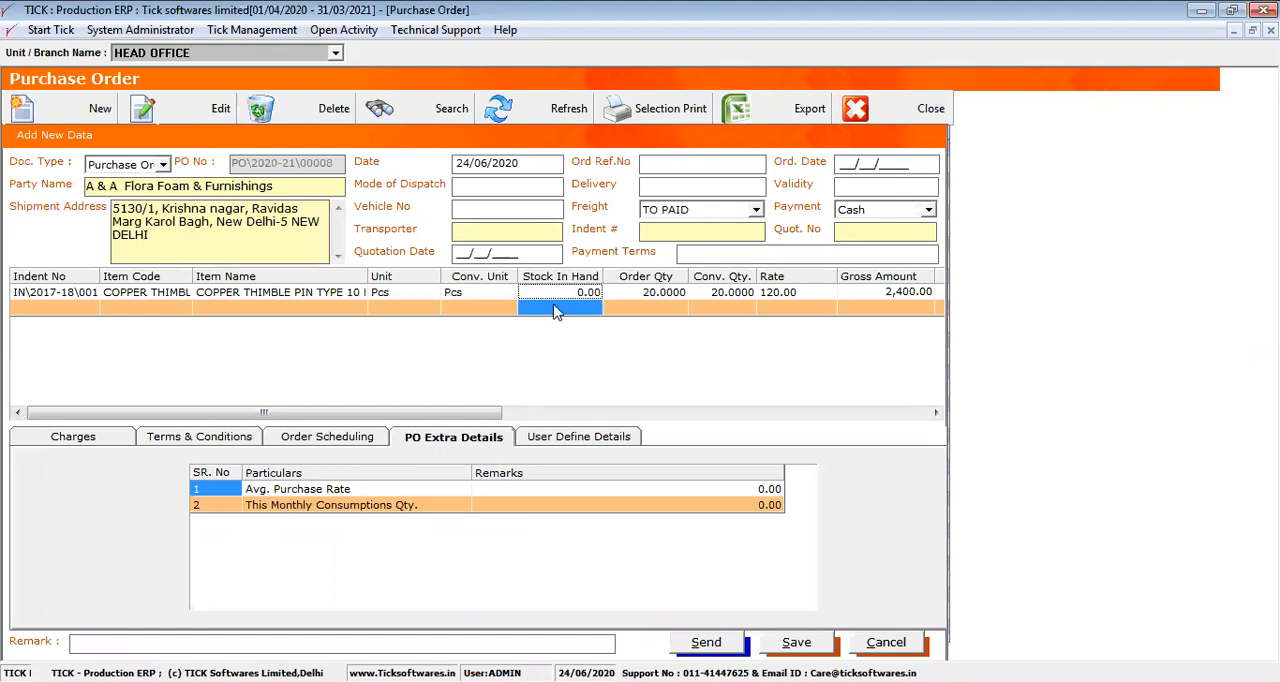
left_click(633, 290)
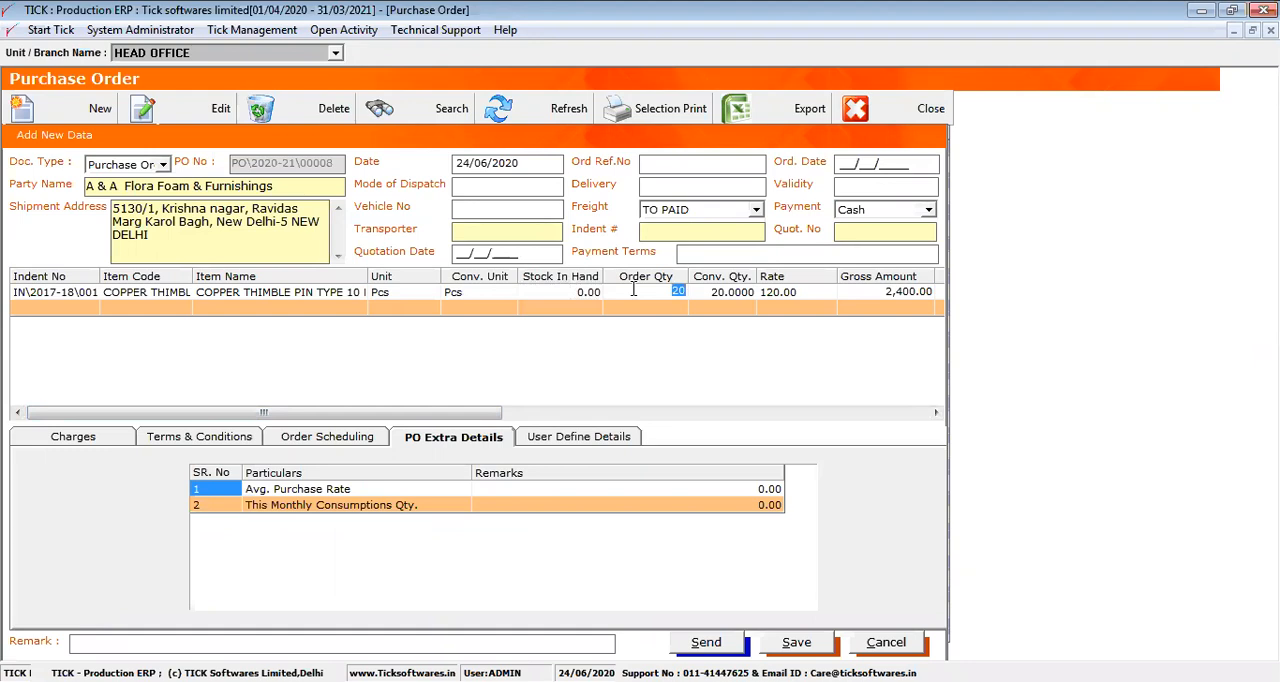
type("29")
key("Return")
key("Return")
Examine the copper thimble row's delivery date, remark and GST columns, narrowing the Net Amount column
left_click_drag(455, 420, 745, 412)
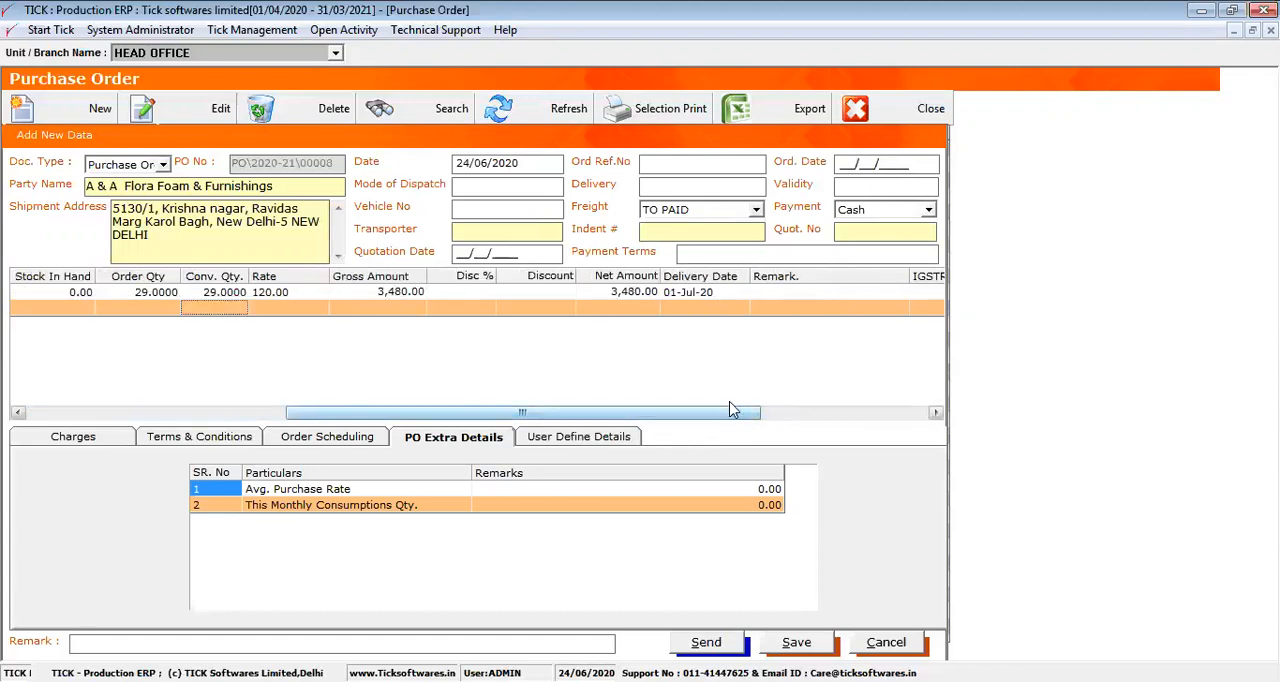
left_click(727, 293)
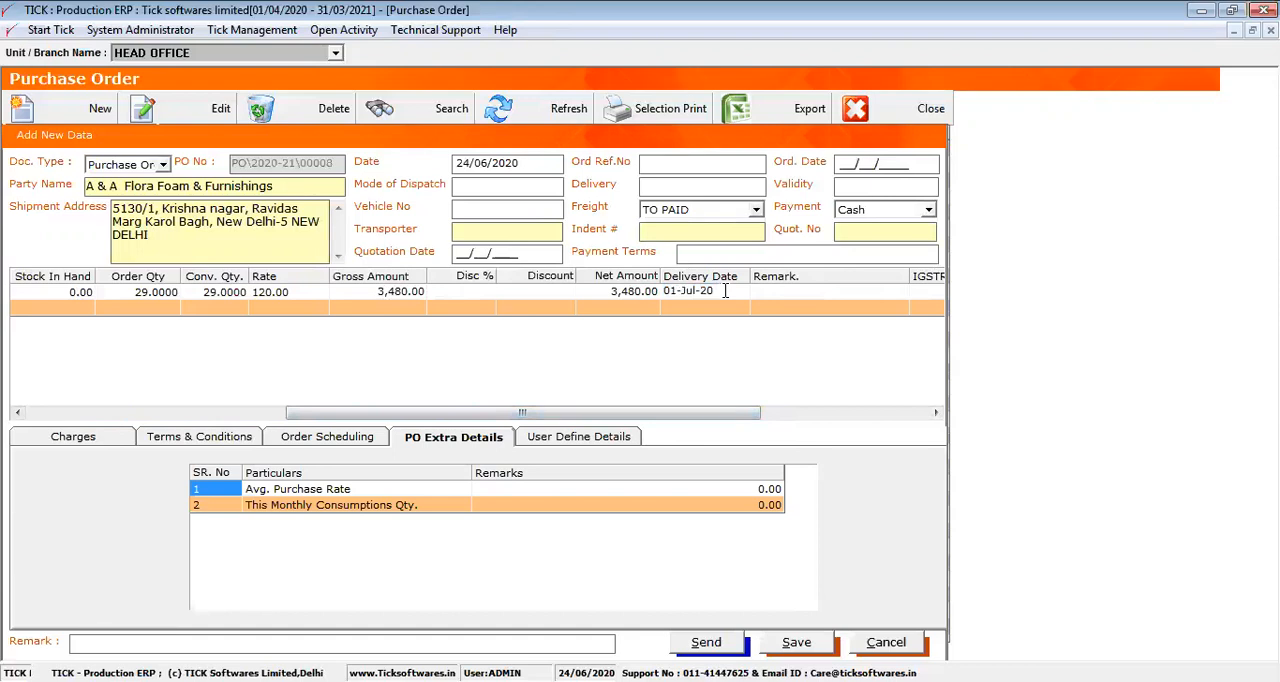
mouse_move(647, 297)
left_mouse_down()
mouse_move(667, 278)
mouse_move(633, 277)
left_mouse_up()
left_click(710, 290)
left_click_drag(710, 290, 613, 310)
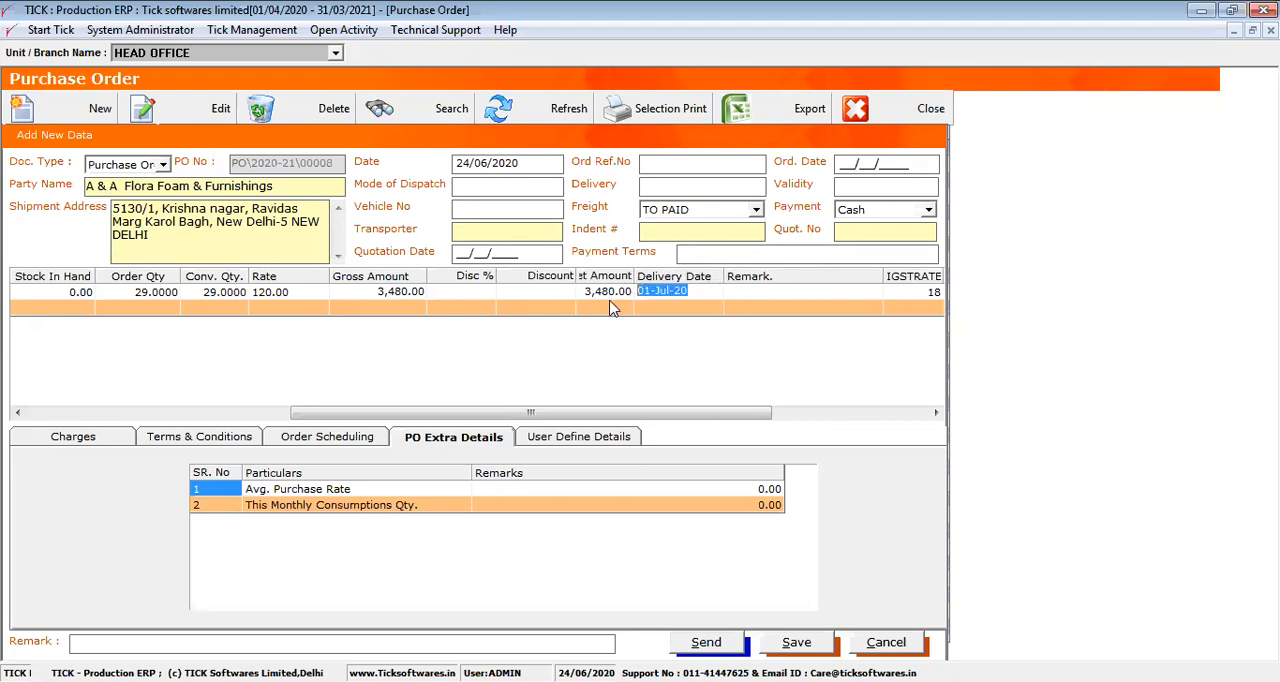
left_click_drag(626, 413, 855, 411)
left_click(596, 292)
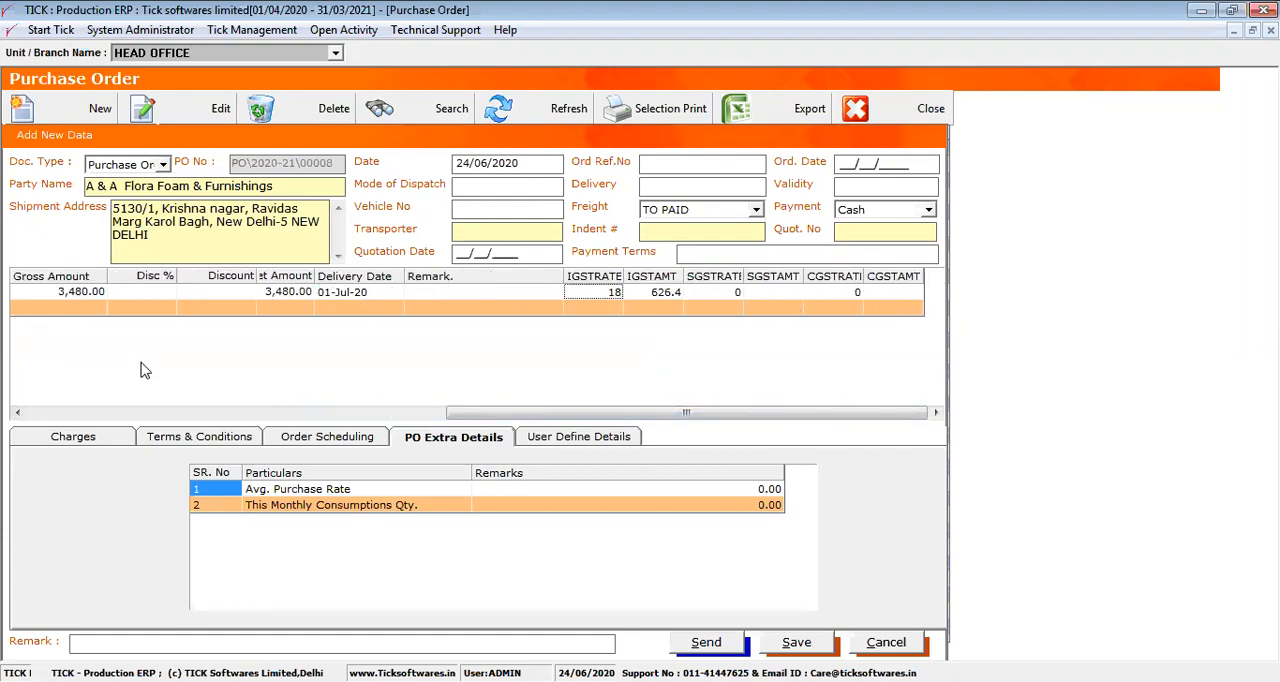
left_click(47, 414)
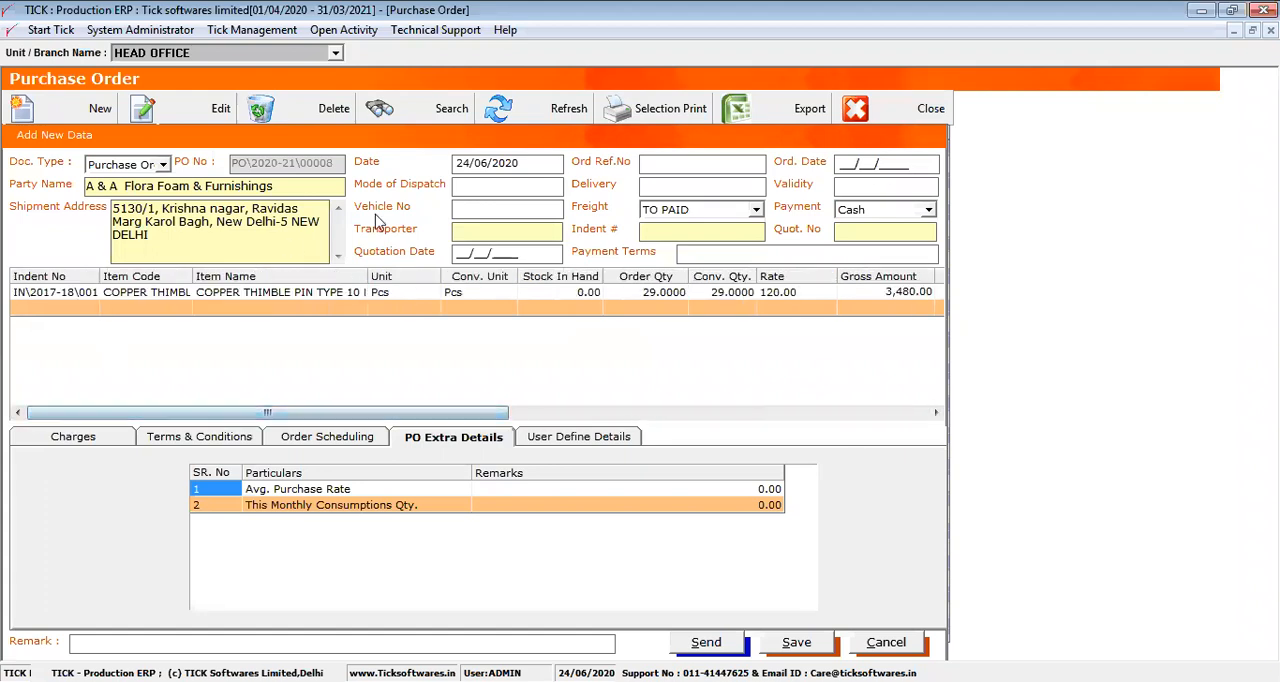
Choose Okara Roadlines as the transporter and save the purchase order
left_click(476, 231)
double_click(497, 290)
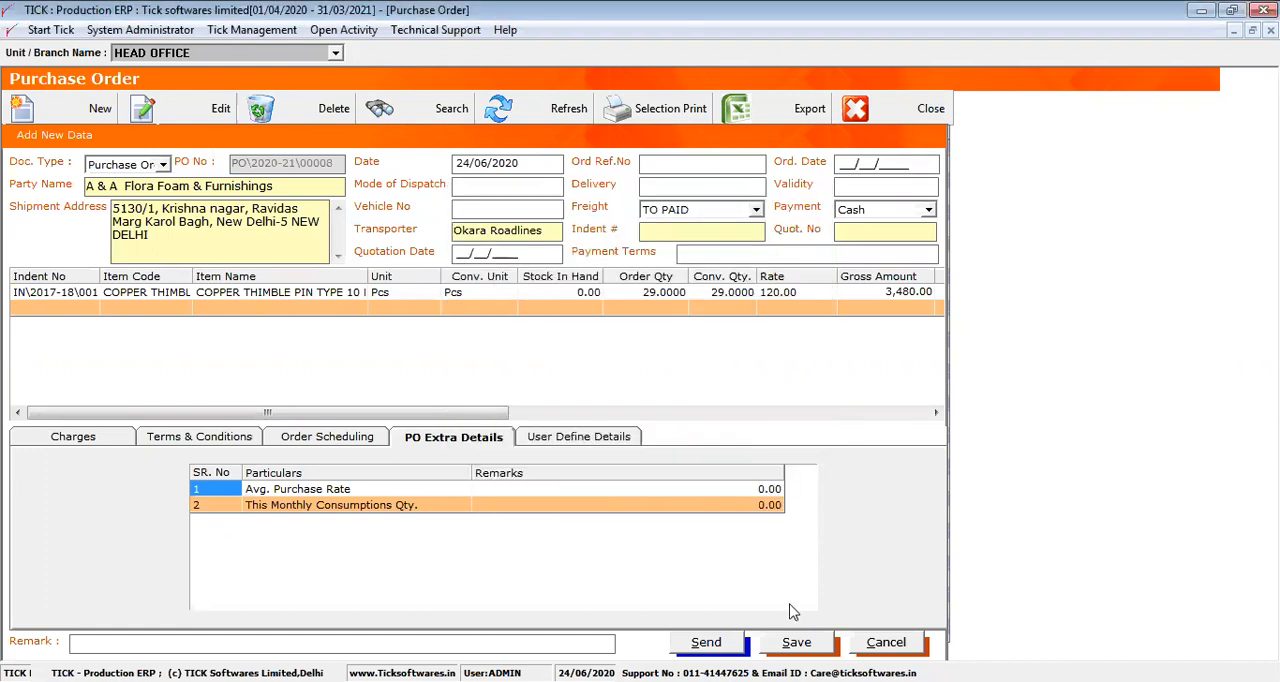
left_click(793, 644)
key("Return")
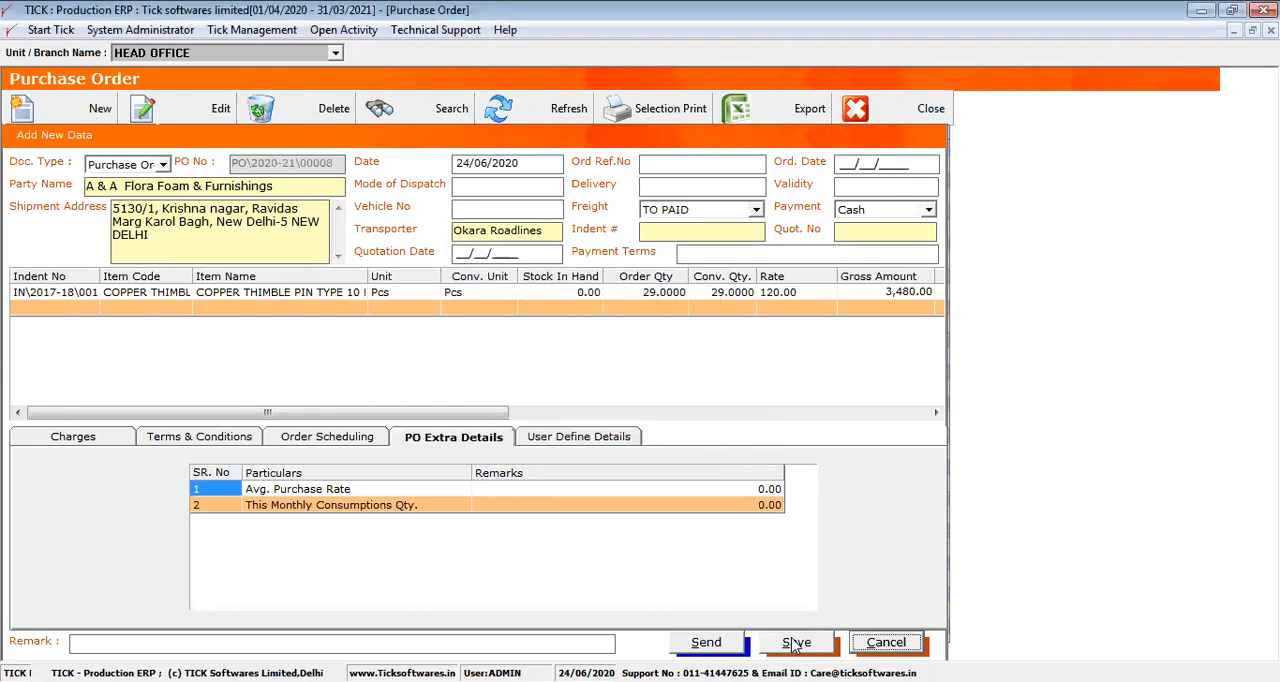
Open the order's send options, enter sample text as the e-mail recipient, and close them without sending
left_click(706, 643)
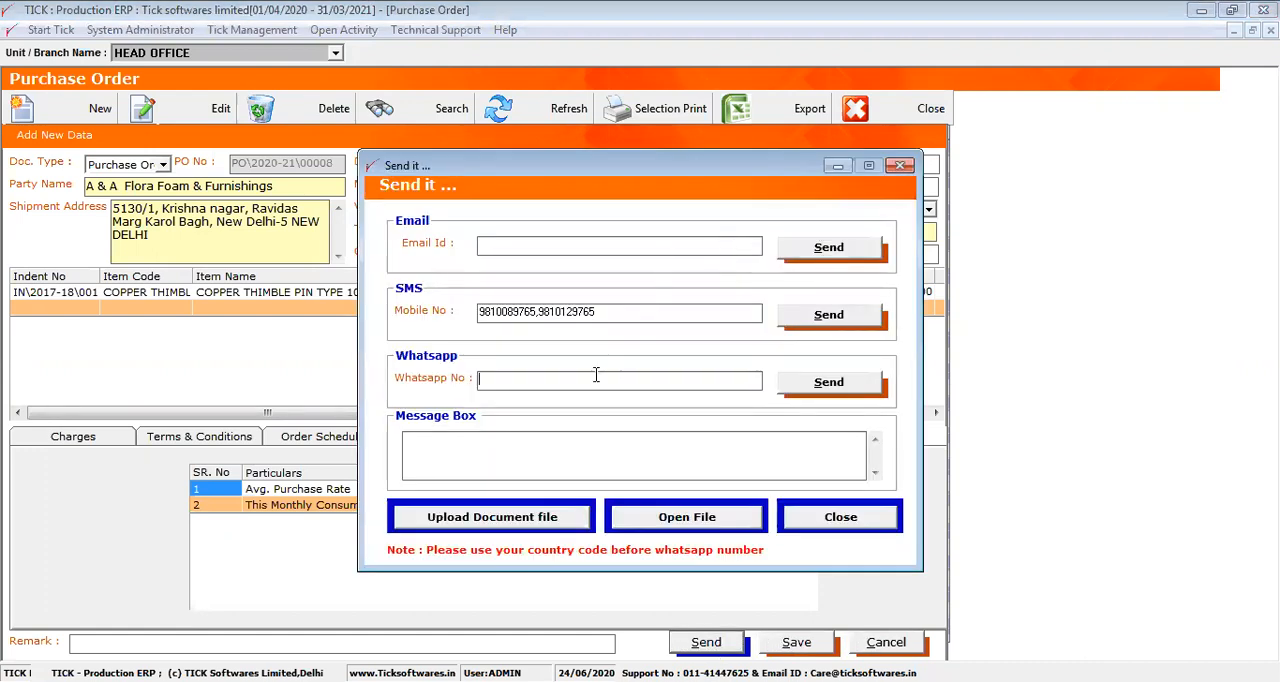
type("ajakhjhkjh")
left_click(901, 166)
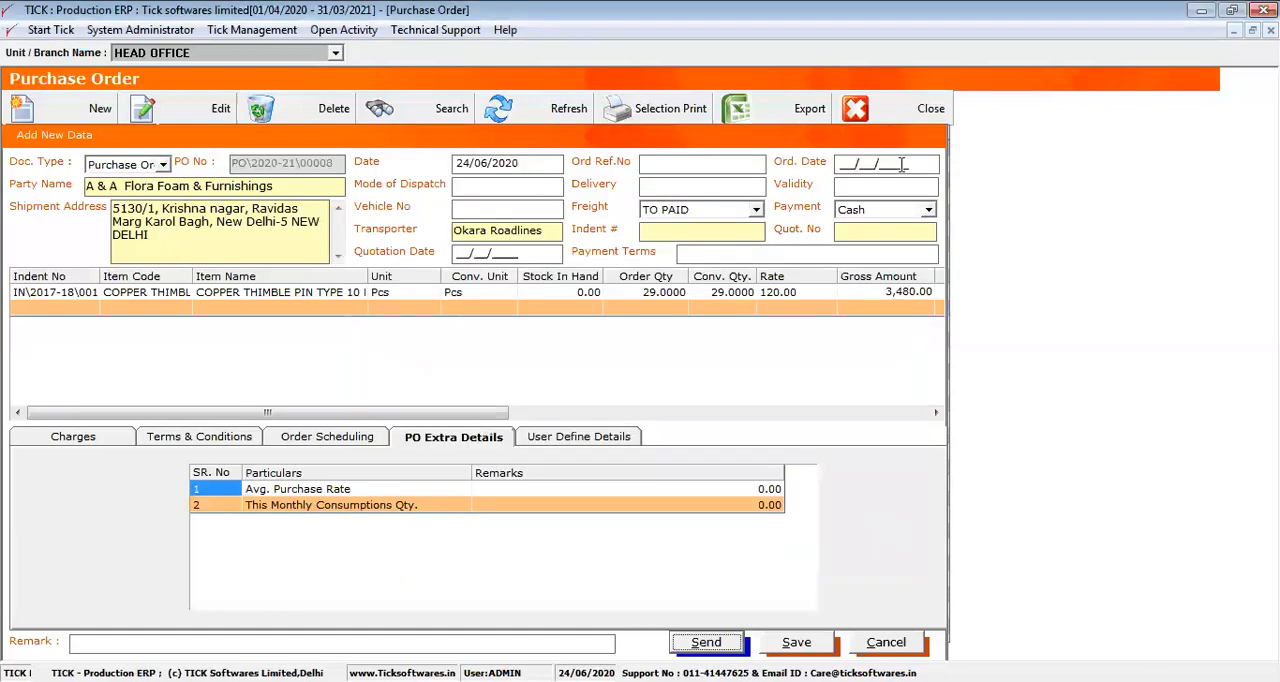
Close the order form and filter the purchase order list with a From Date of 16/06/2000
left_click(886, 642)
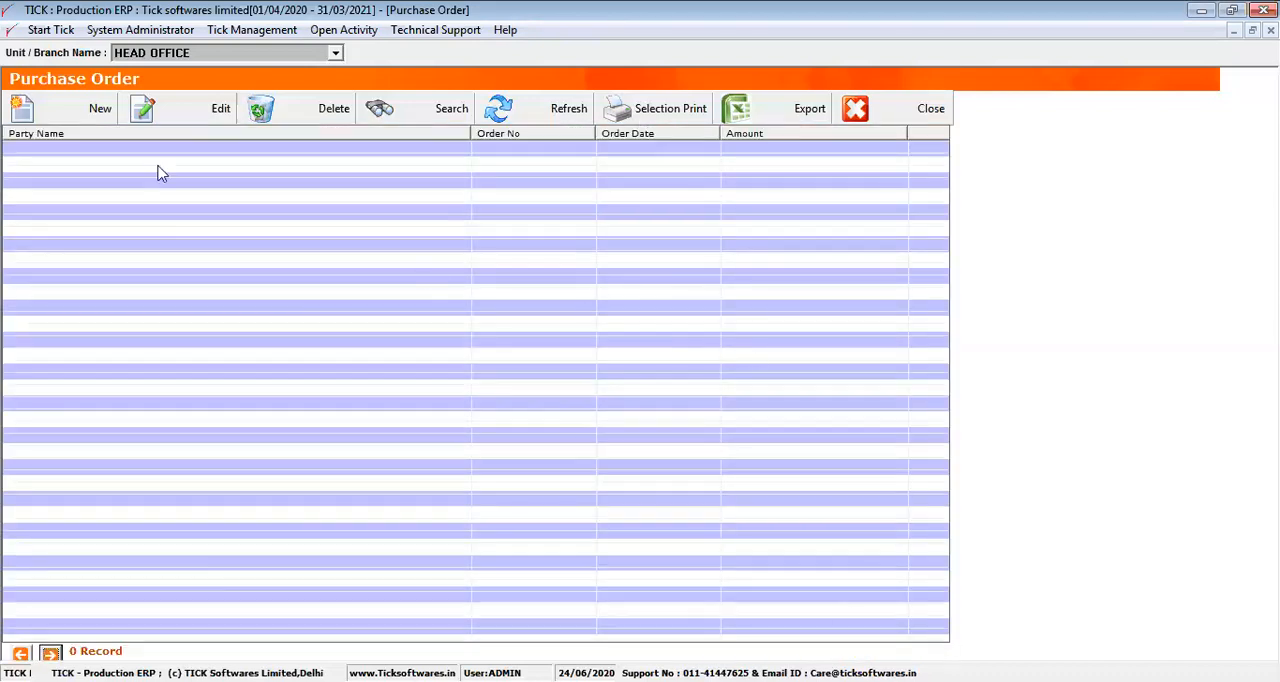
right_click(195, 215)
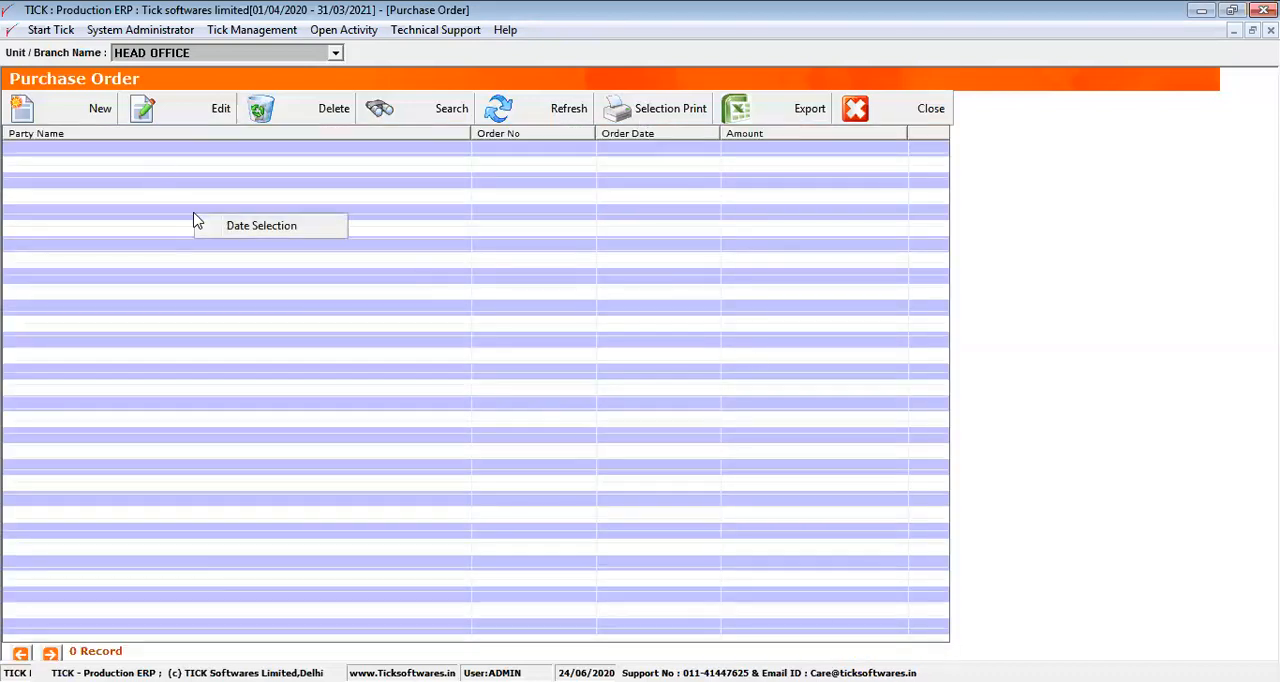
left_click(262, 232)
left_click(618, 339)
key("BackSpace")
key("BackSpace")
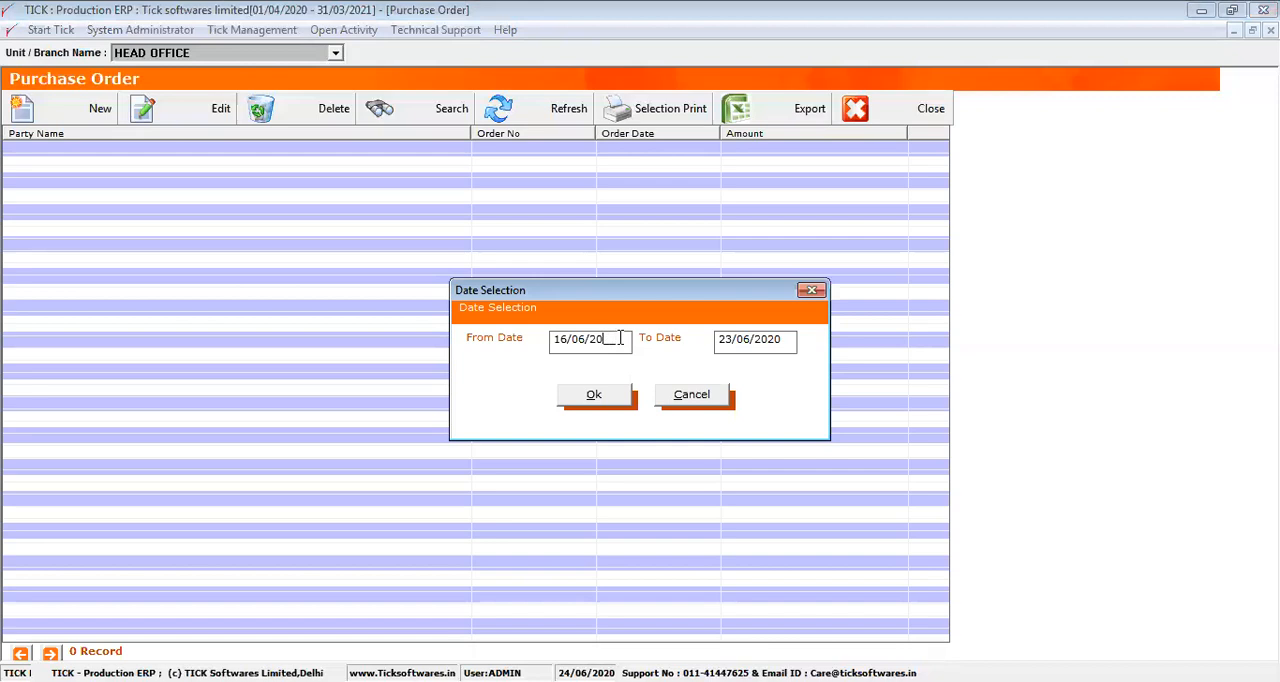
type("00")
left_click(612, 404)
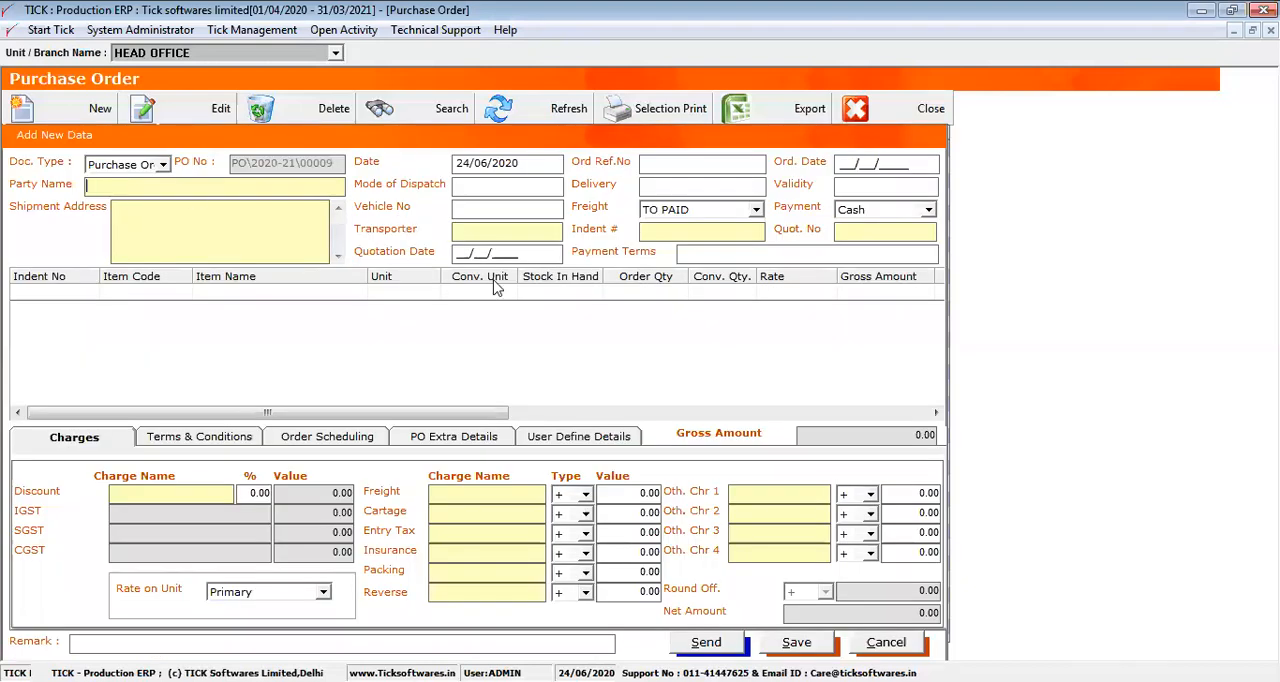
Select A & A Flora Foam & Furnishings as the order's party and load the last quotation listed for it
key("Return")
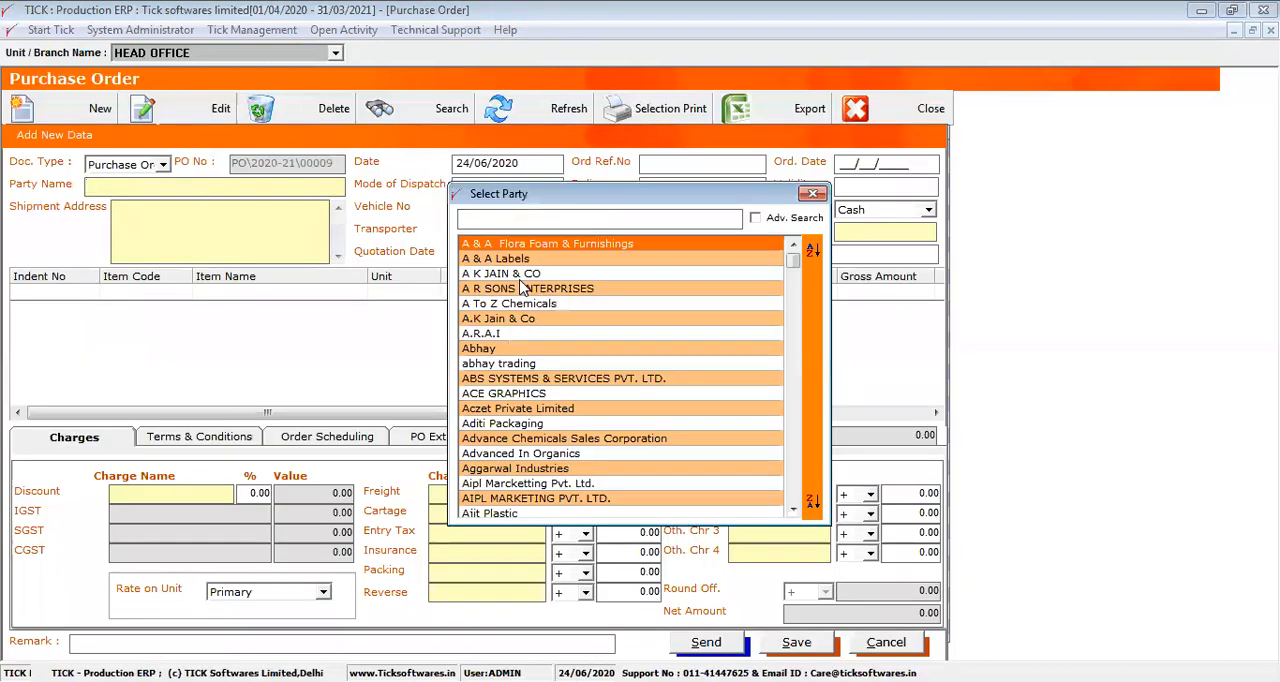
double_click(563, 244)
left_click(855, 230)
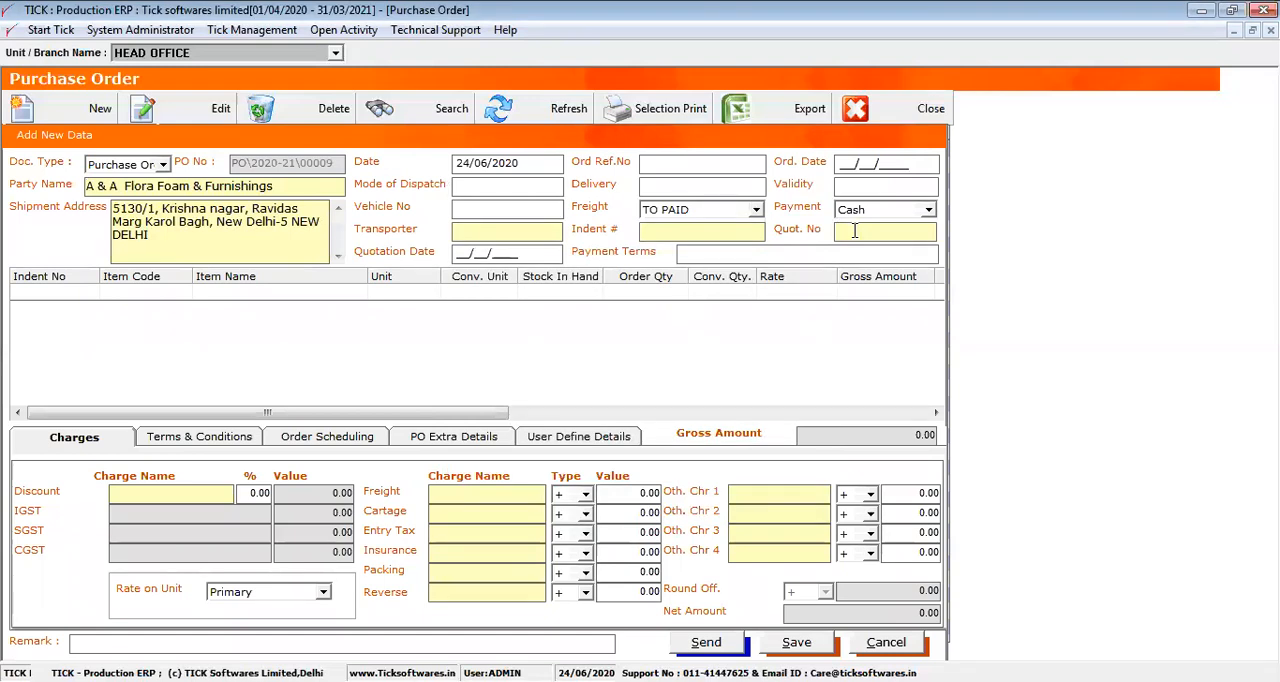
key("Return")
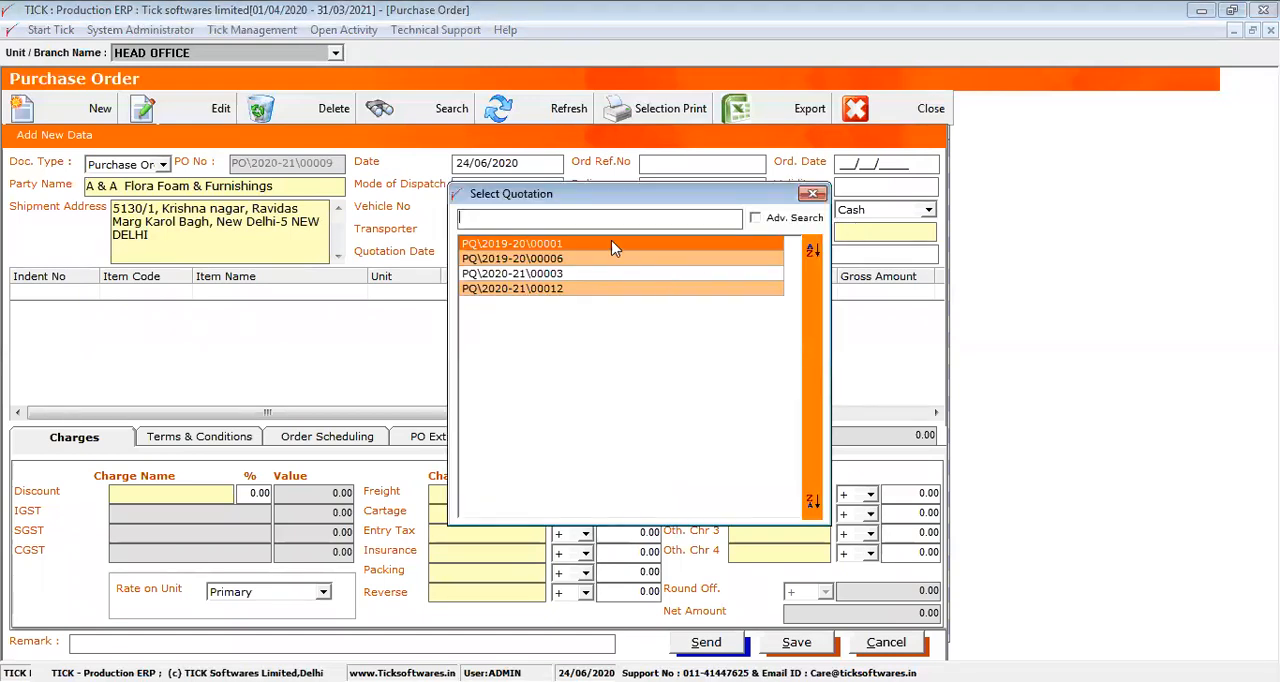
key("Down")
key("Down")
key("Down")
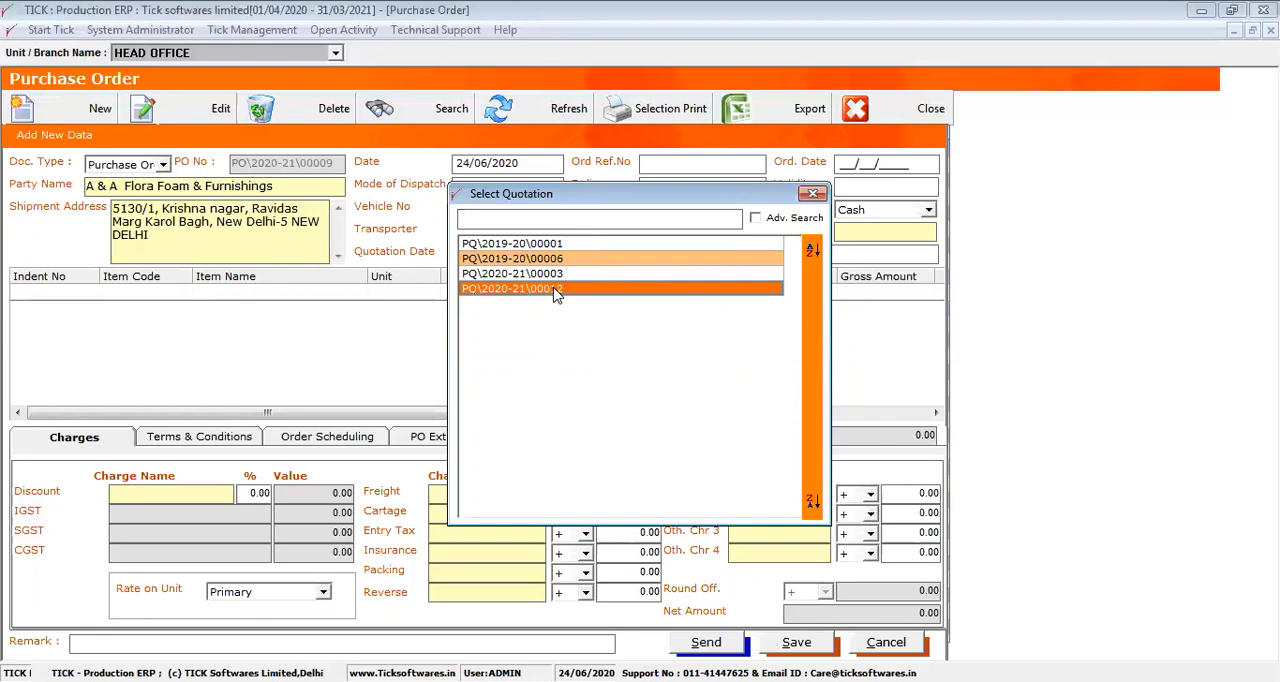
key("Return")
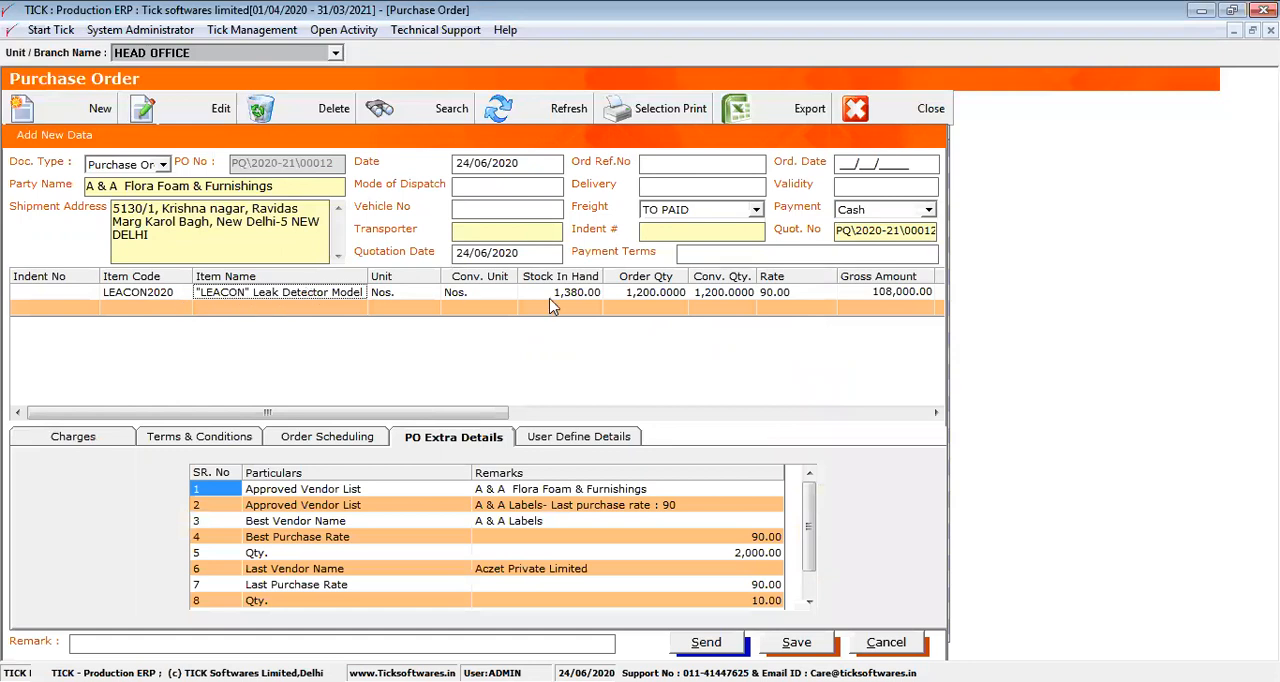
Review the LEACON leak detector's order quantity, rate, vendor history, purchase rates and monthly consumption in the PO extra details
left_click(622, 292)
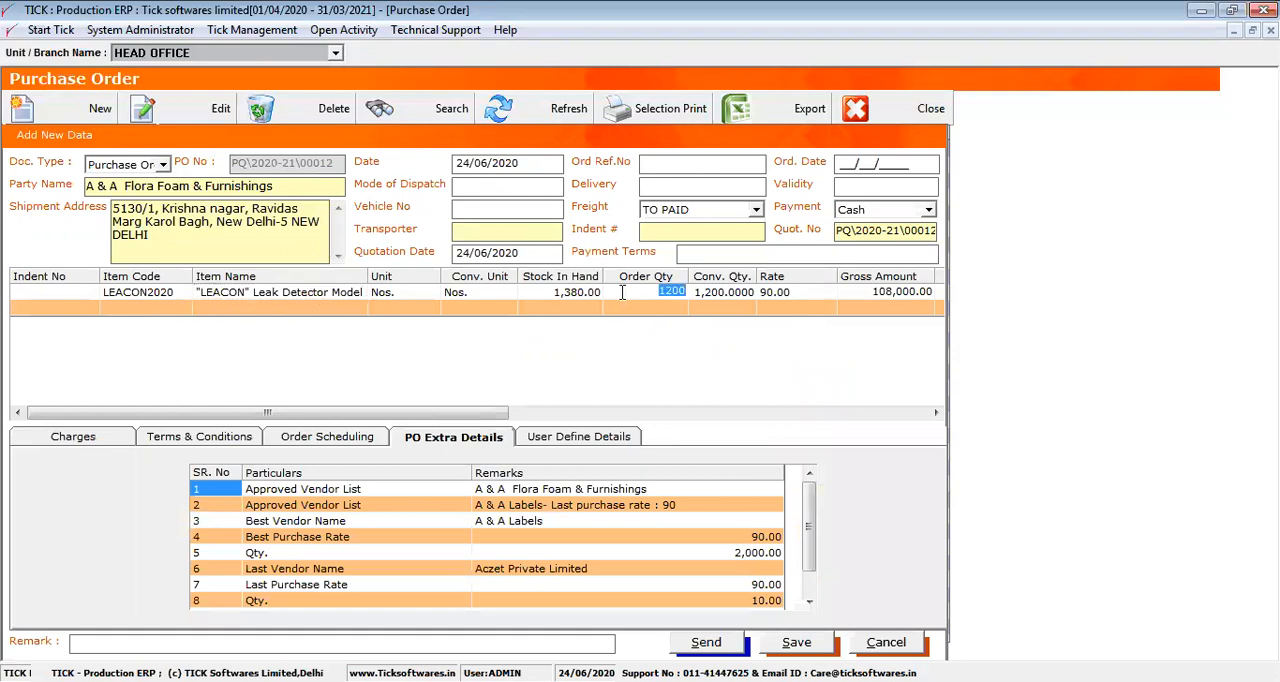
left_click(785, 290)
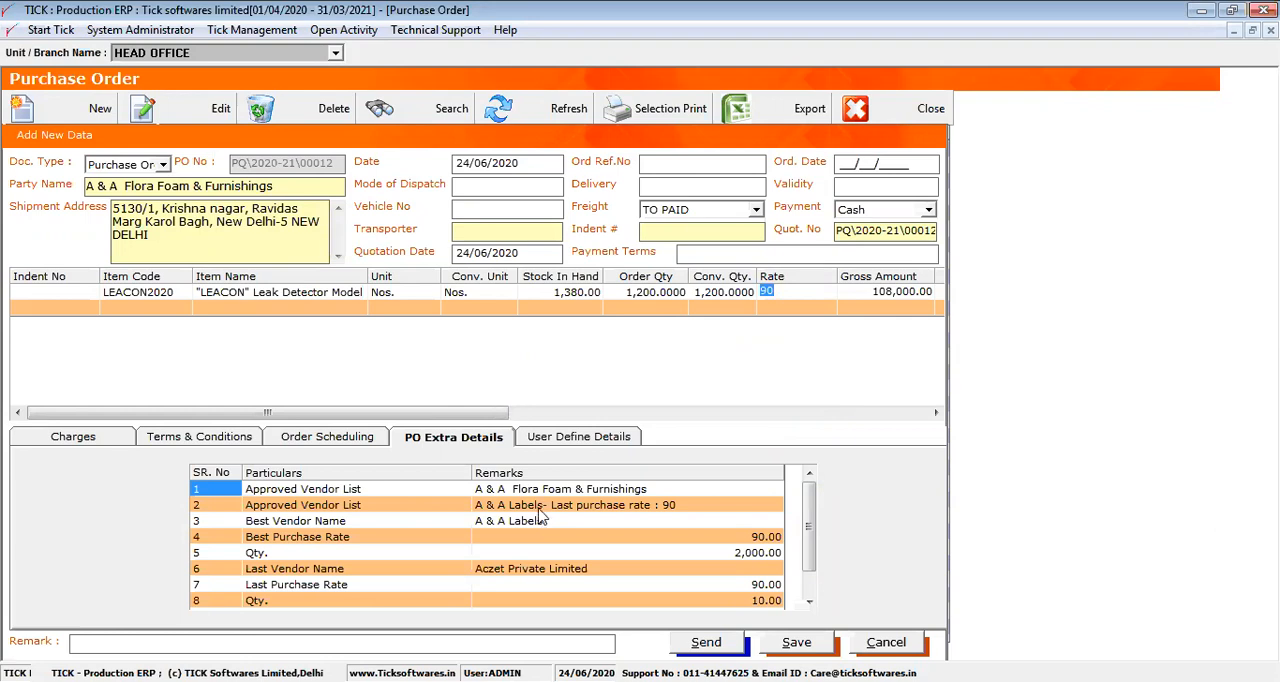
left_click_drag(538, 511, 560, 545)
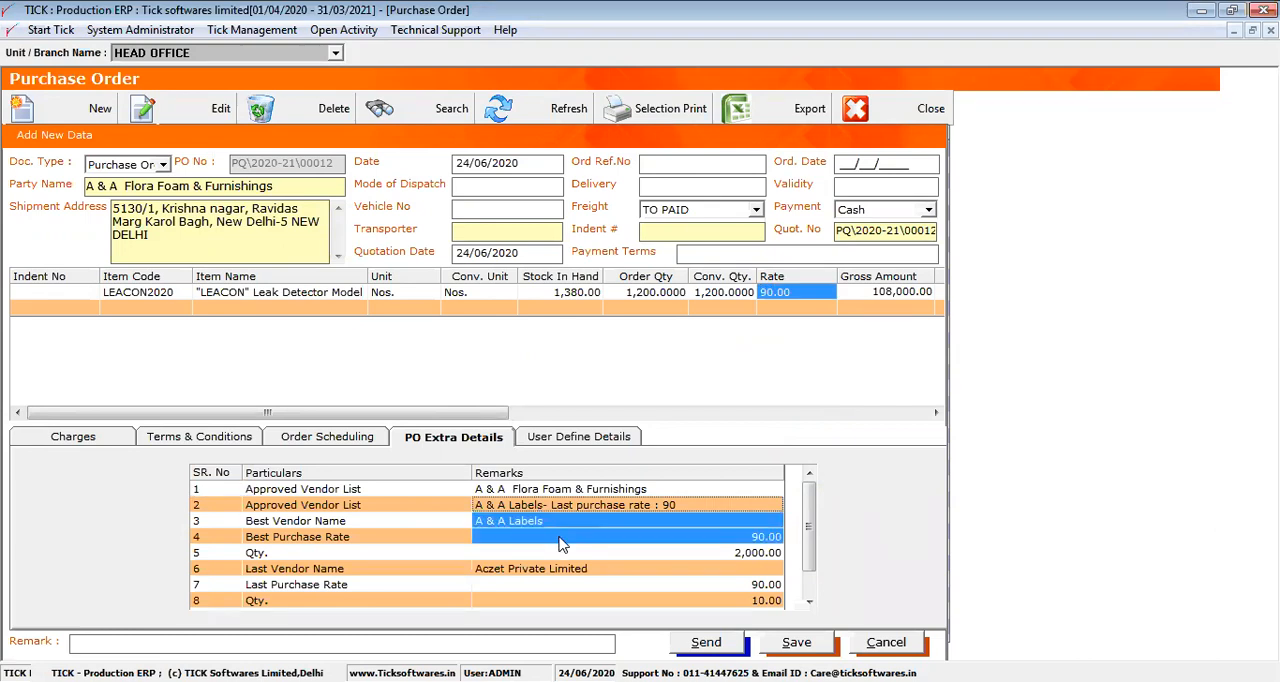
left_click(530, 522)
left_click(665, 540)
left_click(687, 557)
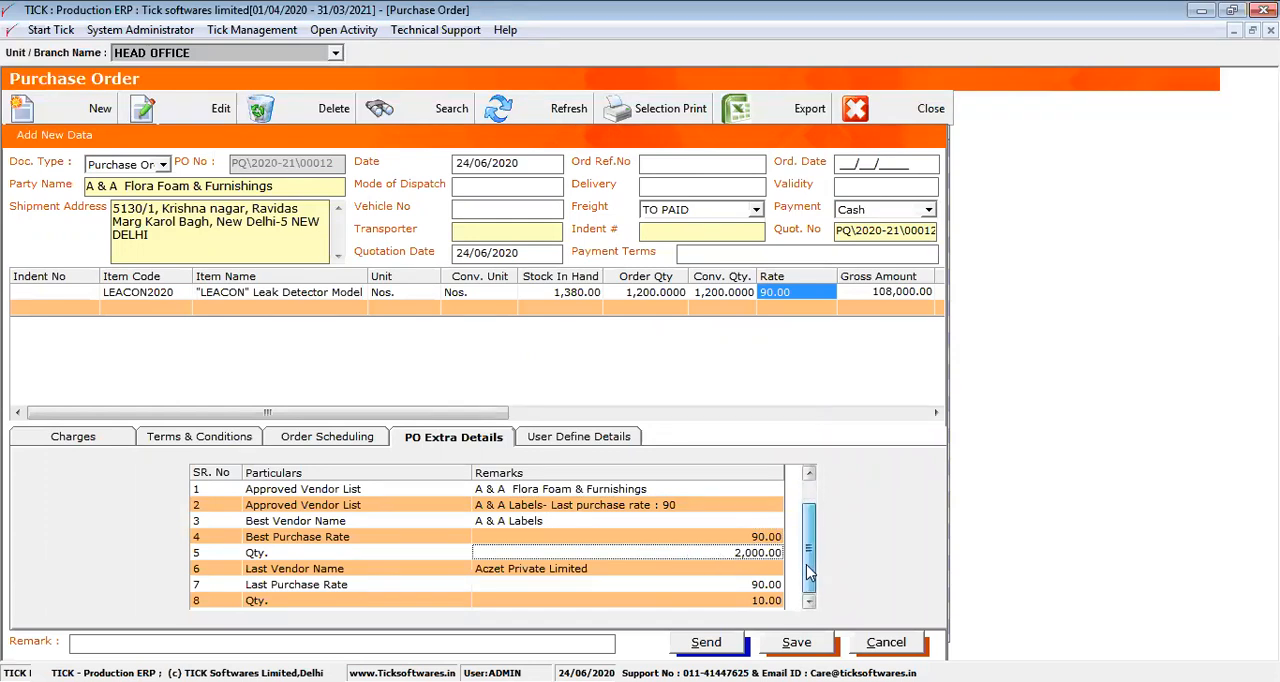
scroll(684, 550, "down", 1)
left_click(658, 553)
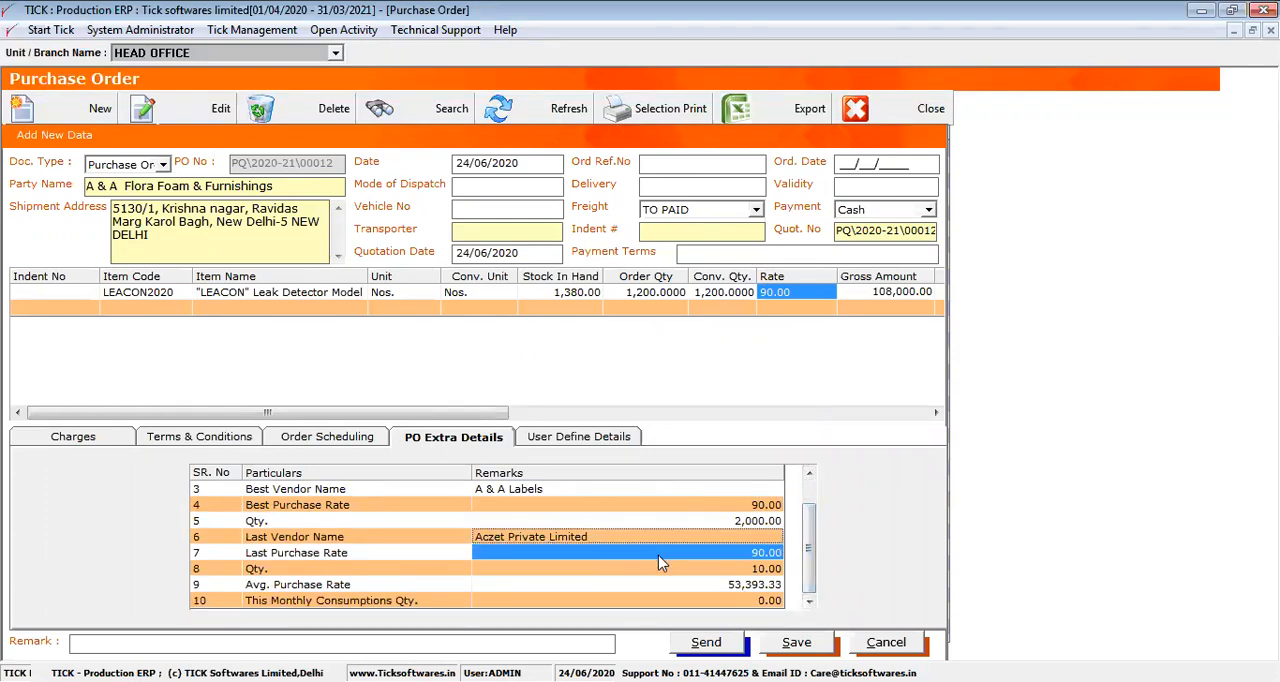
left_click(660, 569, "shift")
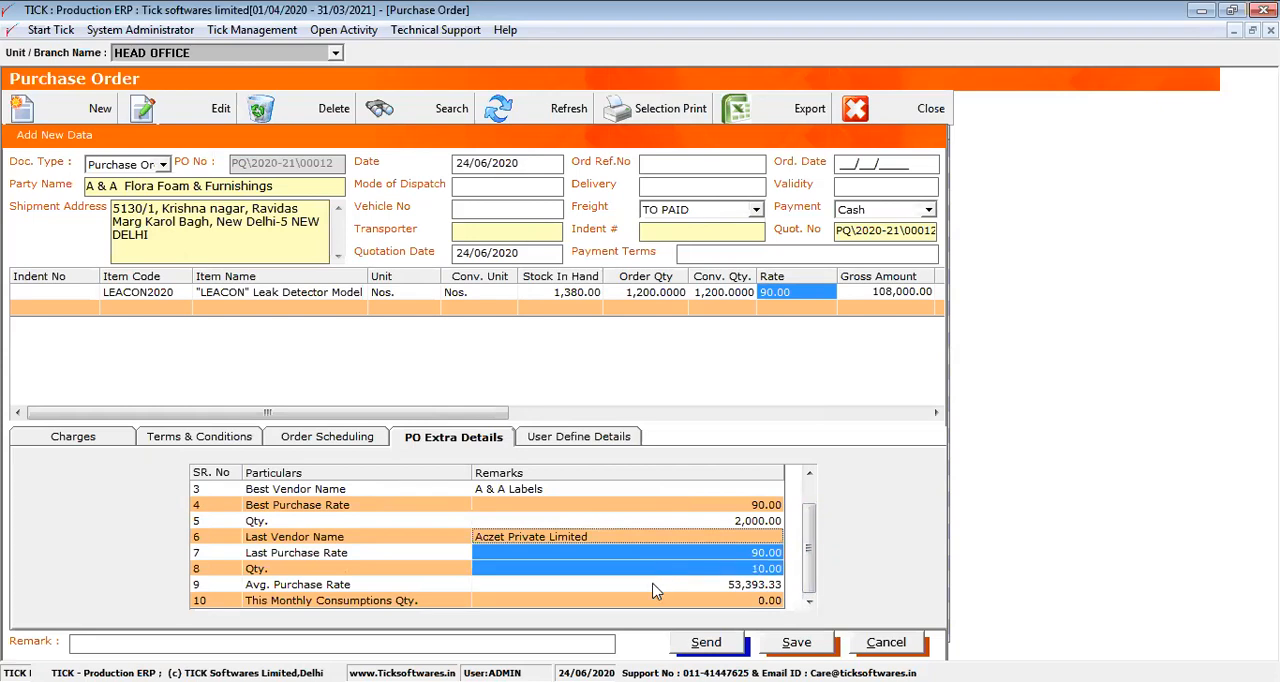
left_click(658, 586)
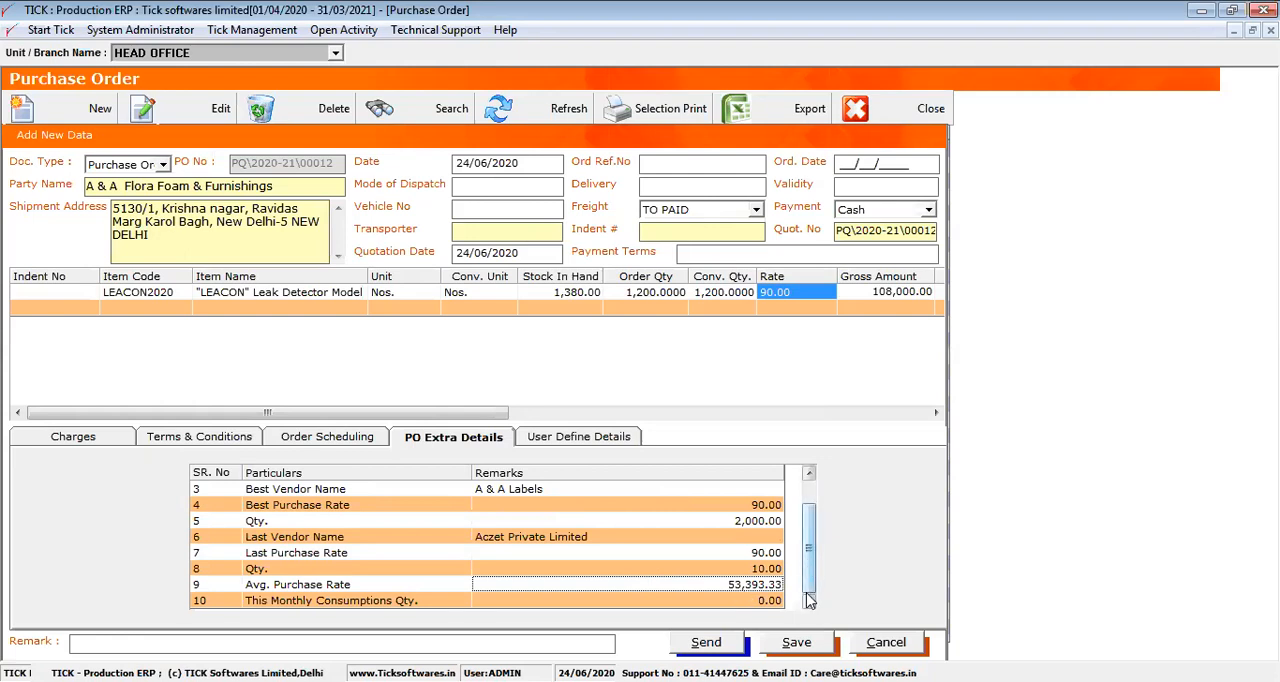
left_click(737, 601)
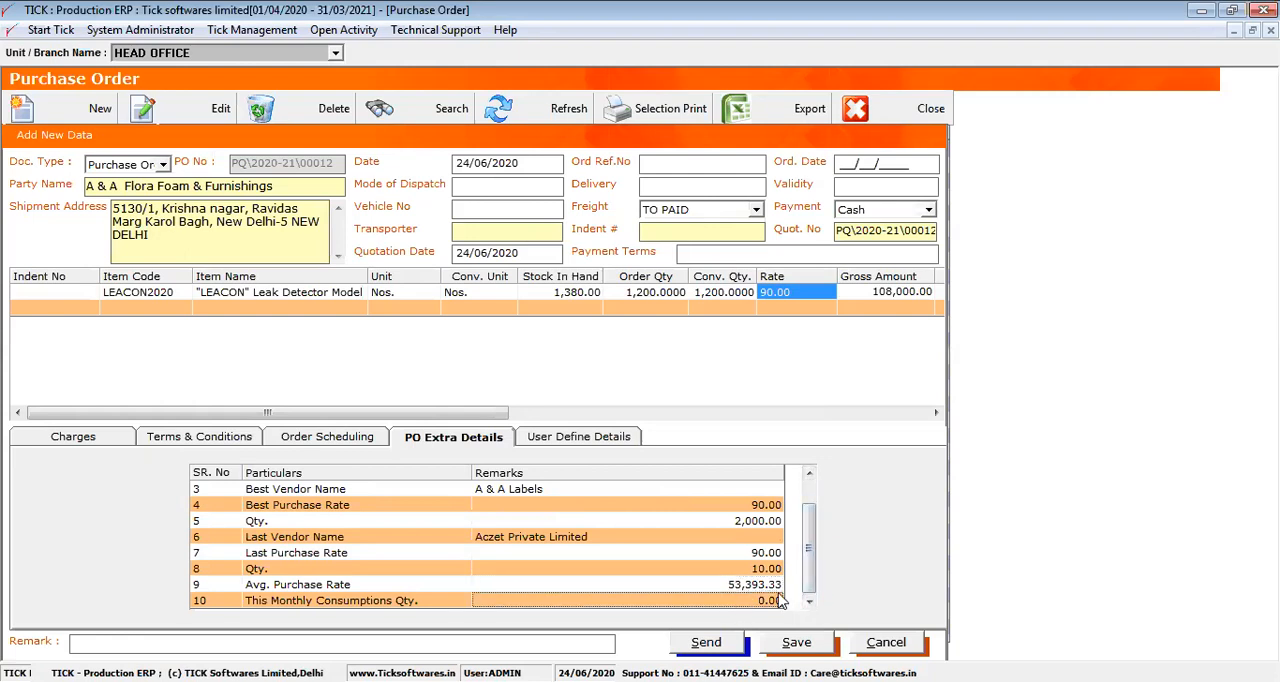
left_click_drag(779, 594, 779, 592)
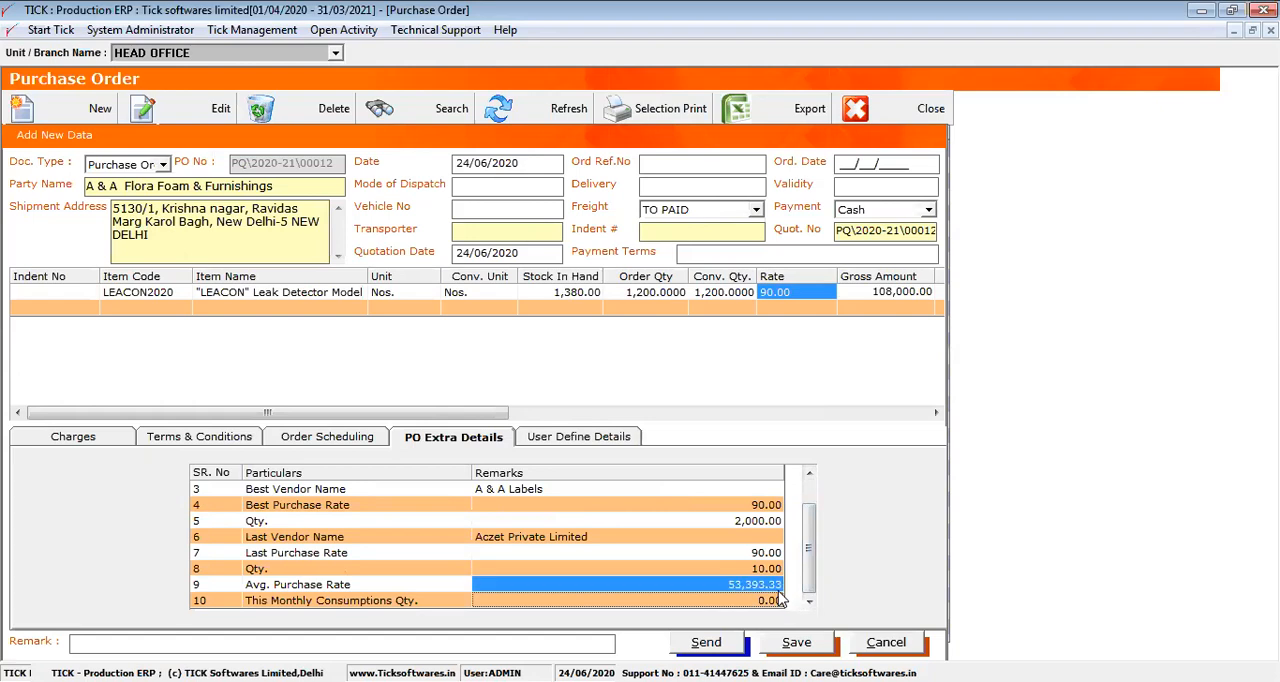
Add item RM008, -ALLEN BOLT-M14X110-, as the order's second line and dismiss the HSN code message
left_click(135, 314)
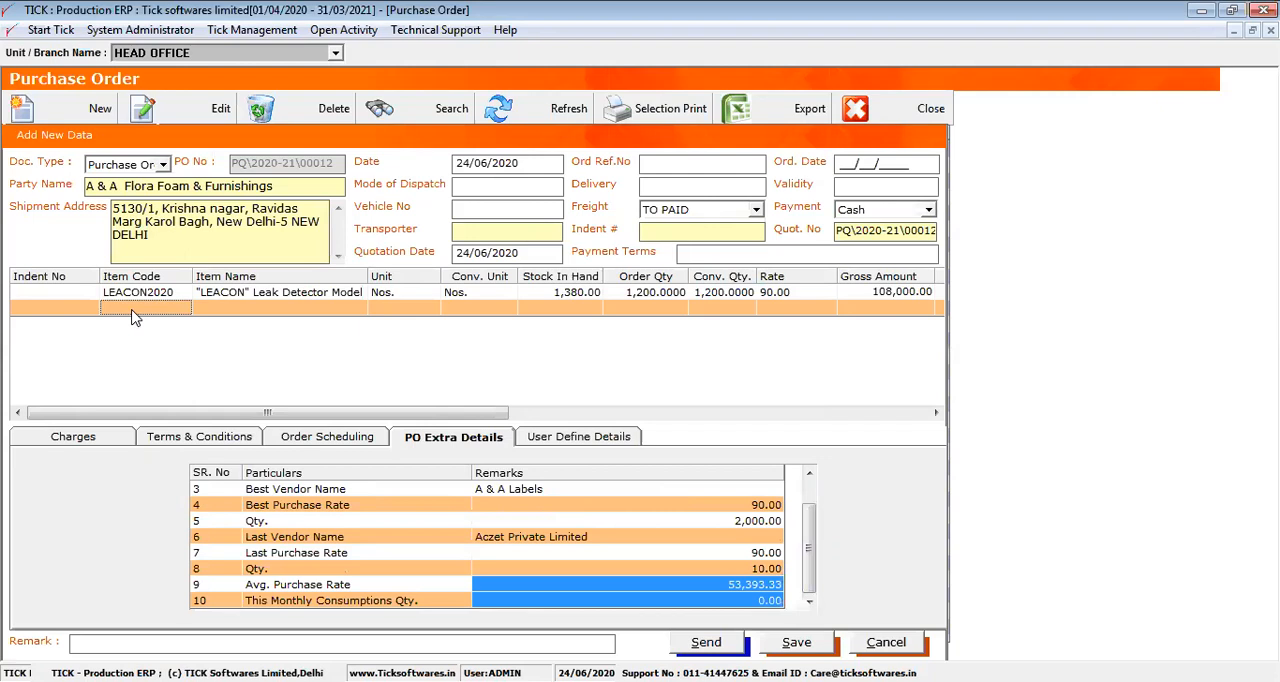
double_click(135, 316)
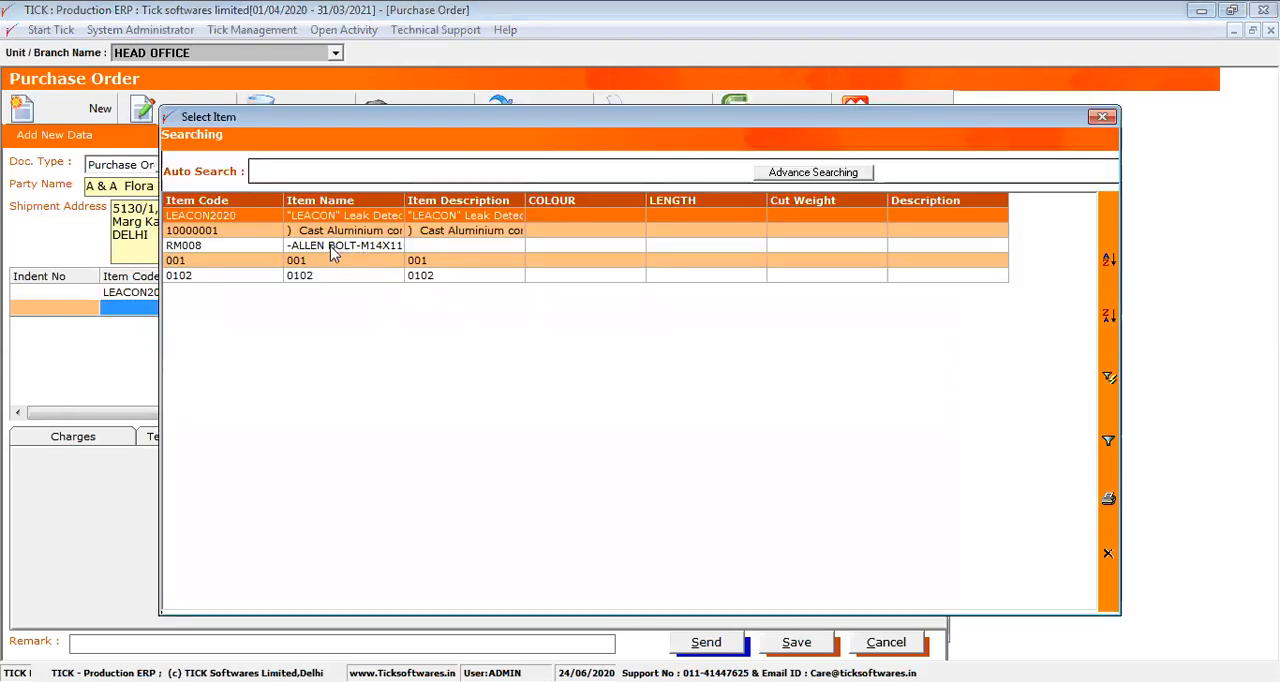
left_click(333, 247)
double_click(330, 246)
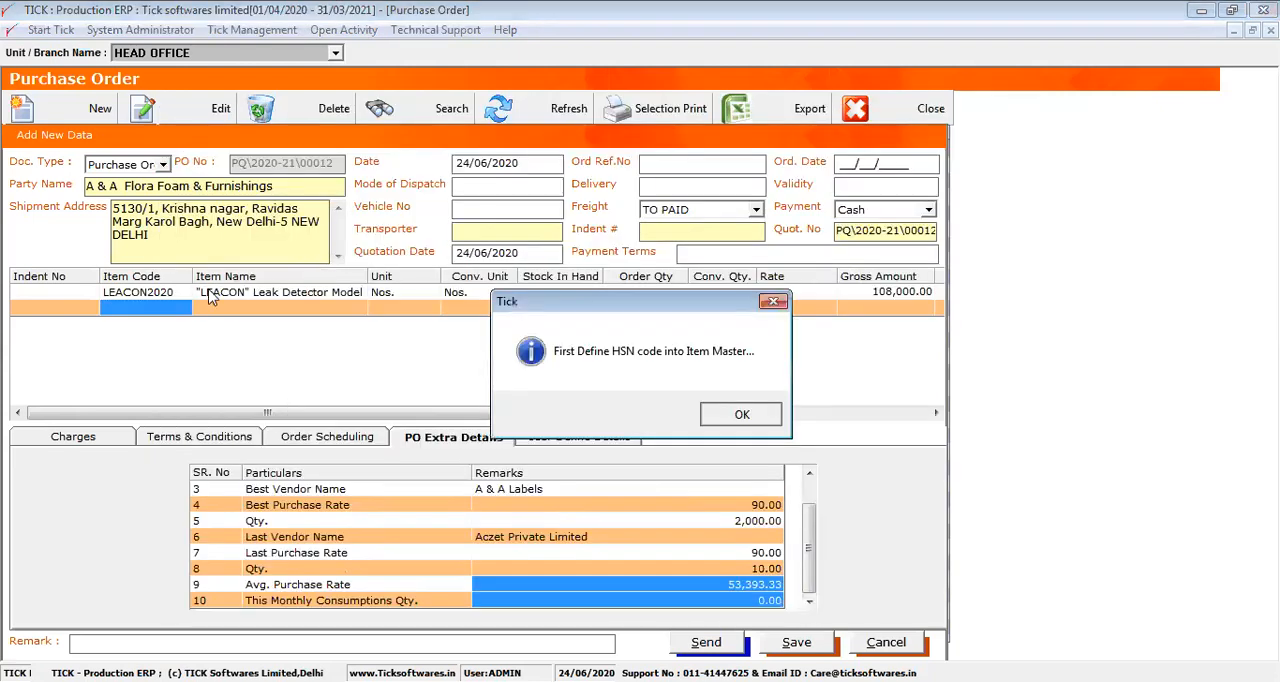
key("Return")
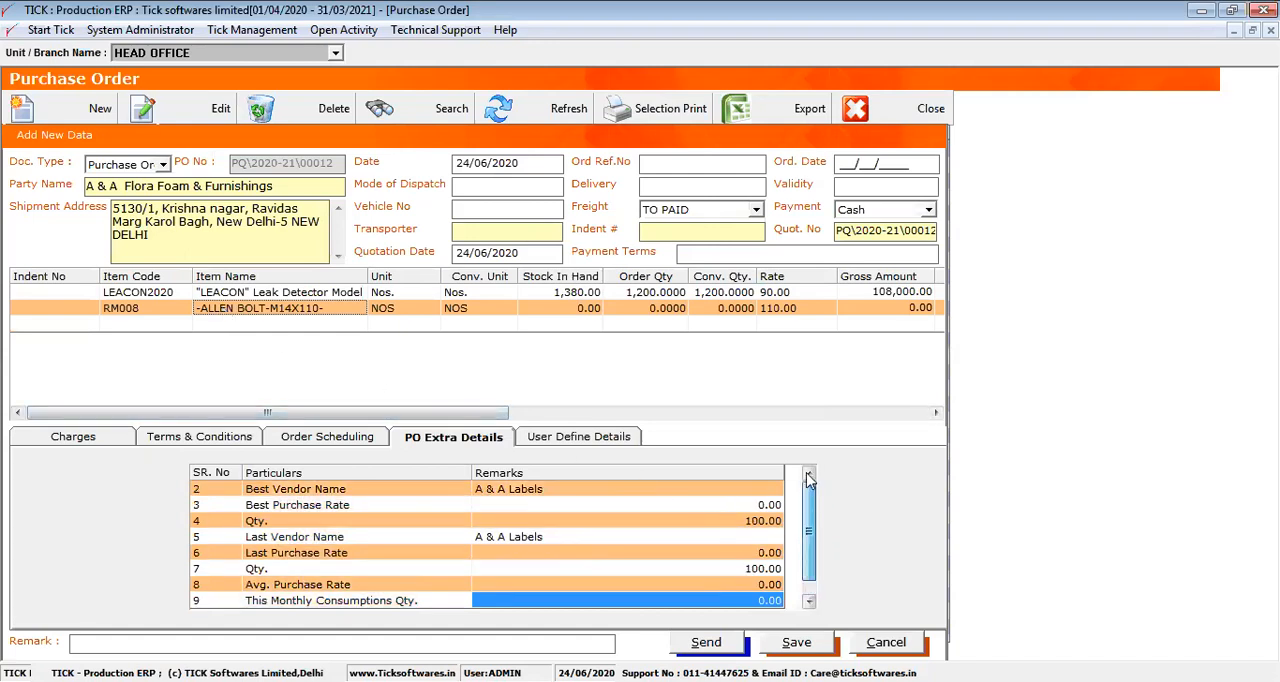
Compare the vendor and purchase details of the Allen bolt and leak detector, and view the order grid's remaining columns
scroll(812, 540, "up", 1)
left_click_drag(507, 515, 648, 560)
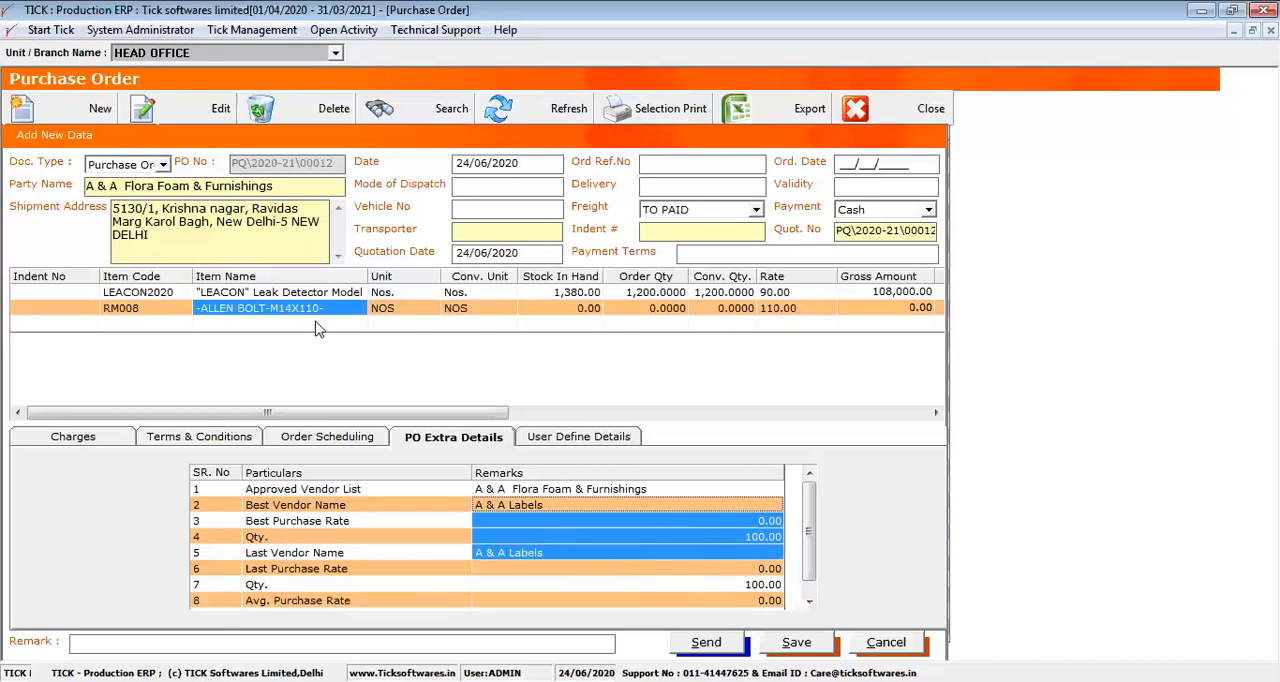
left_click(288, 292)
left_click_drag(596, 530, 675, 642)
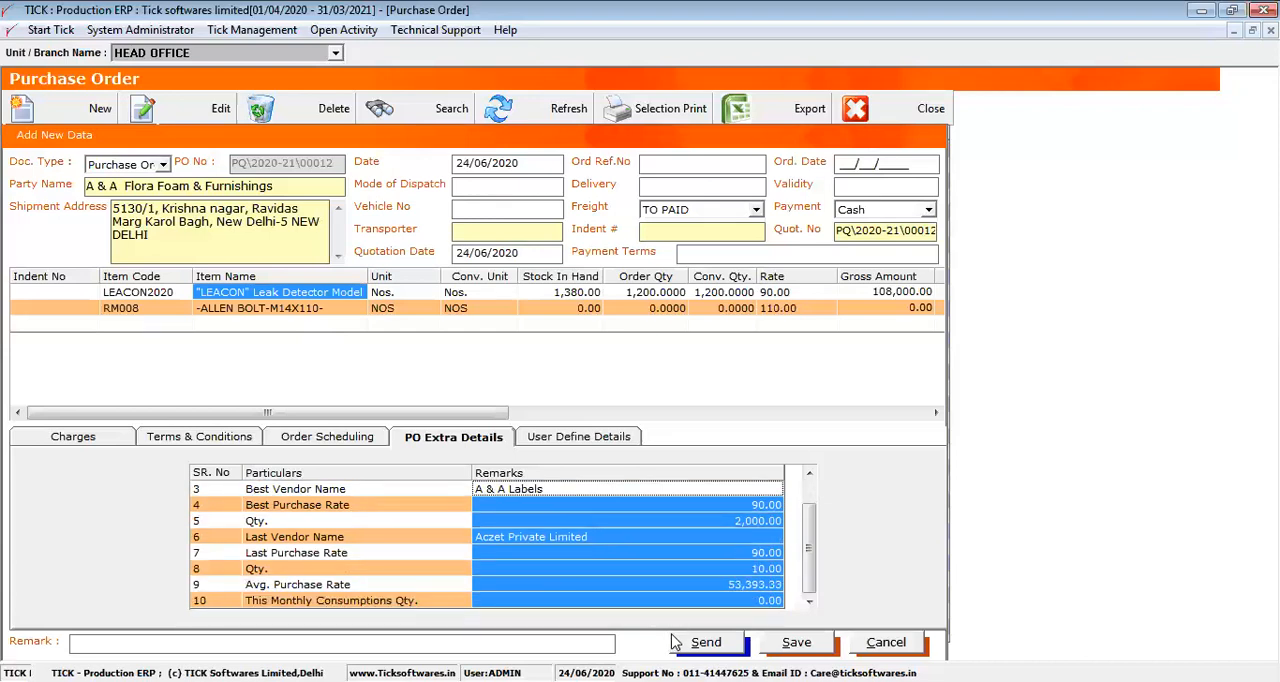
left_click_drag(381, 416, 722, 402)
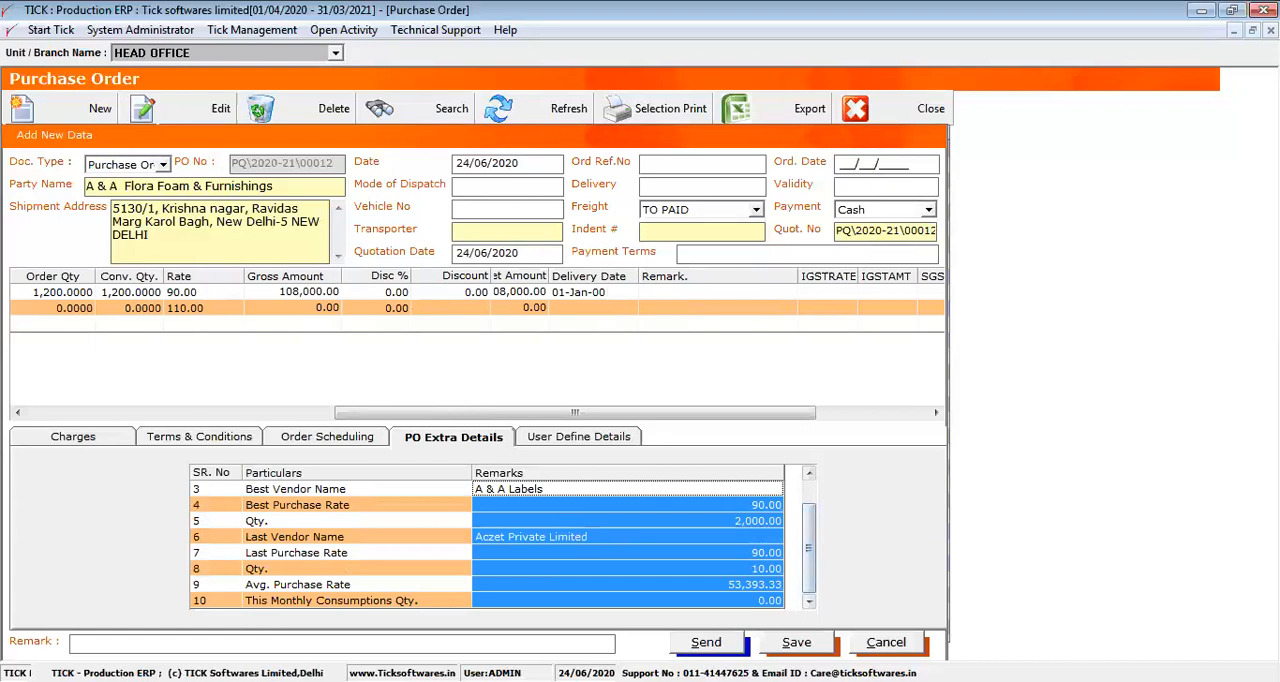
Save the purchase order, leave its form and close the purchase order list
left_click(796, 643)
left_click(781, 414)
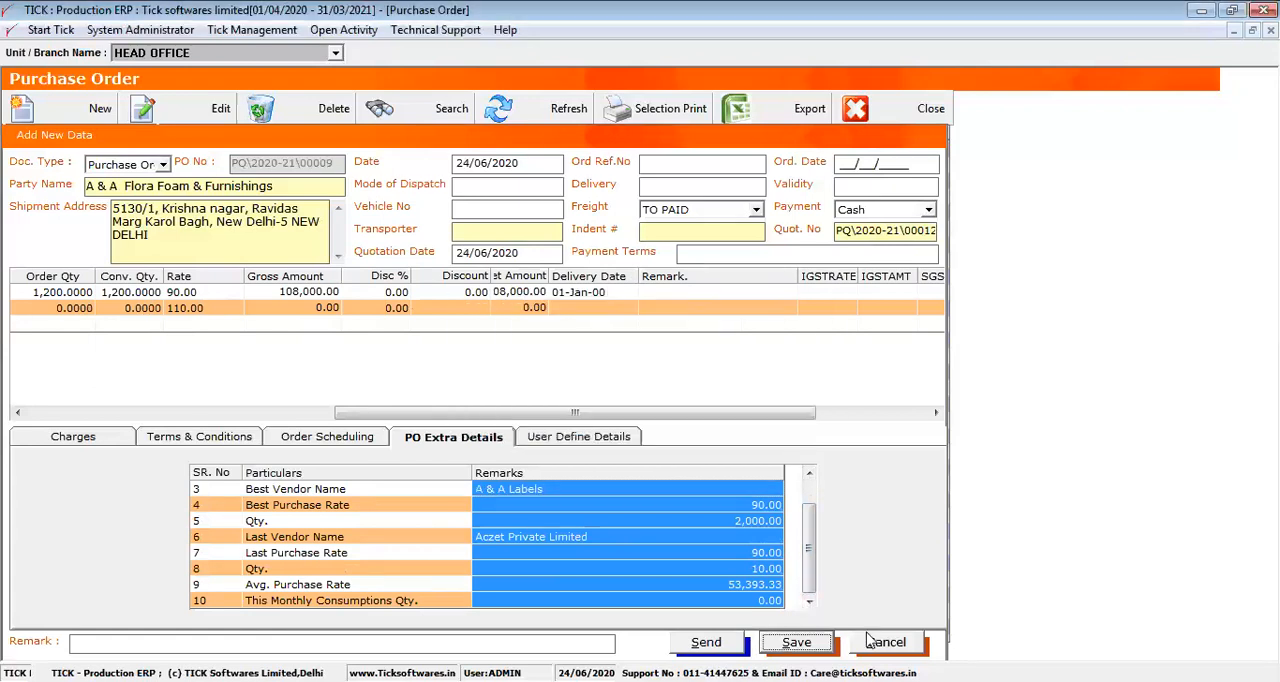
left_click(886, 642)
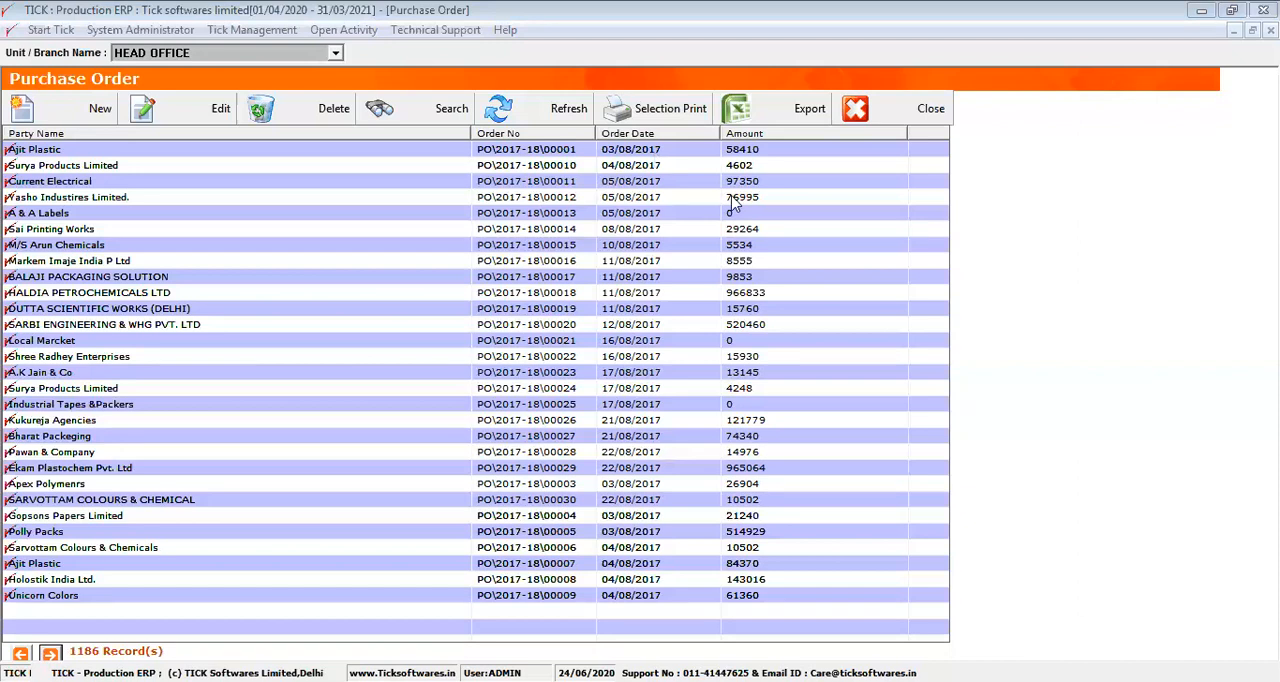
left_click(857, 110)
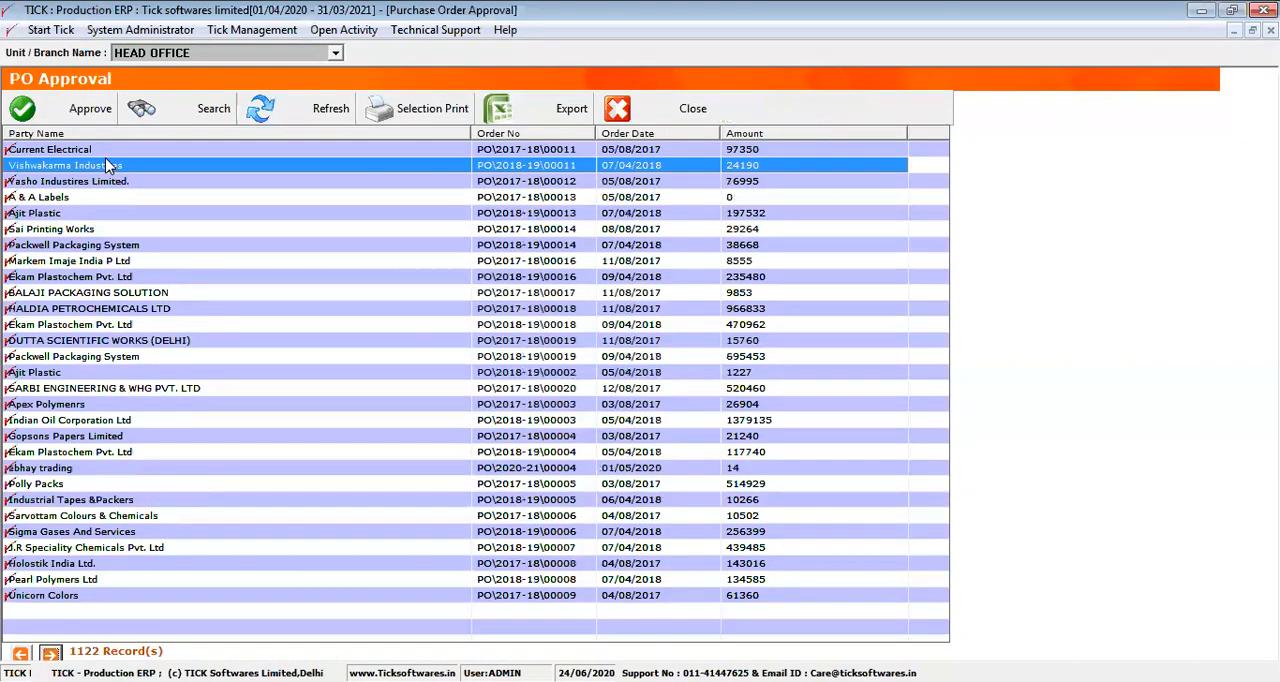
Approve Current Electrical's purchase order dated 05/08/2017 and close the PO approval list
left_click(92, 152)
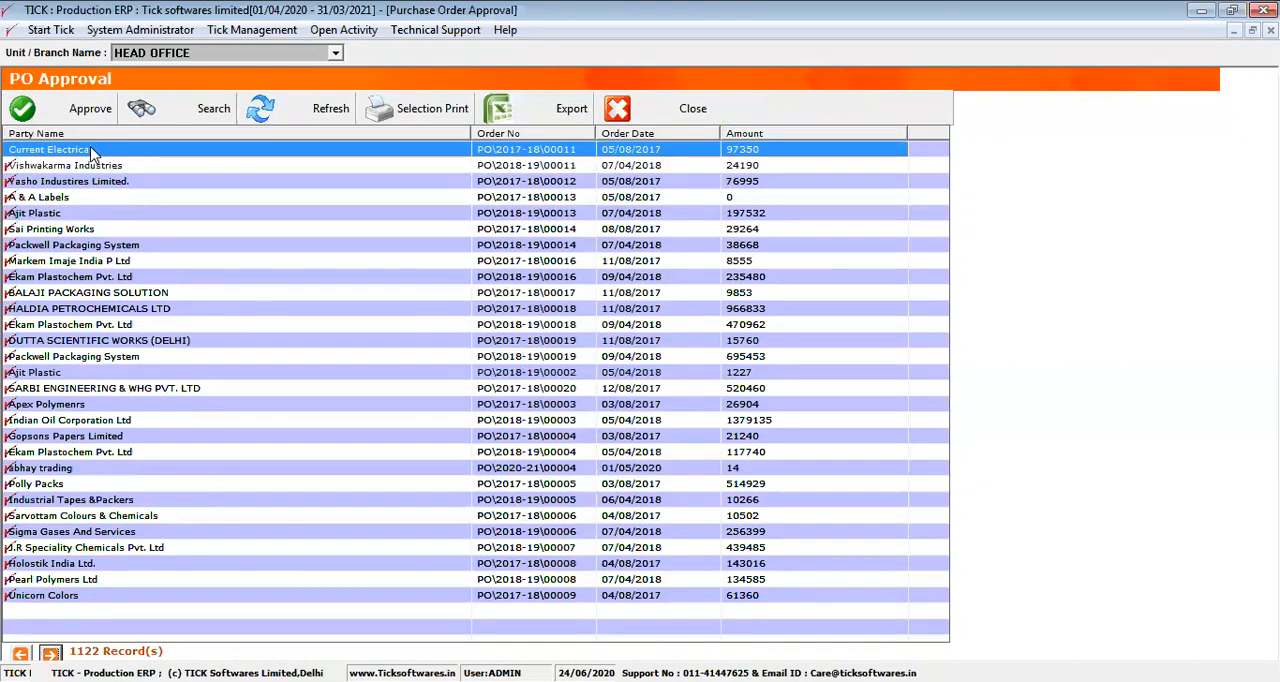
left_click(88, 112)
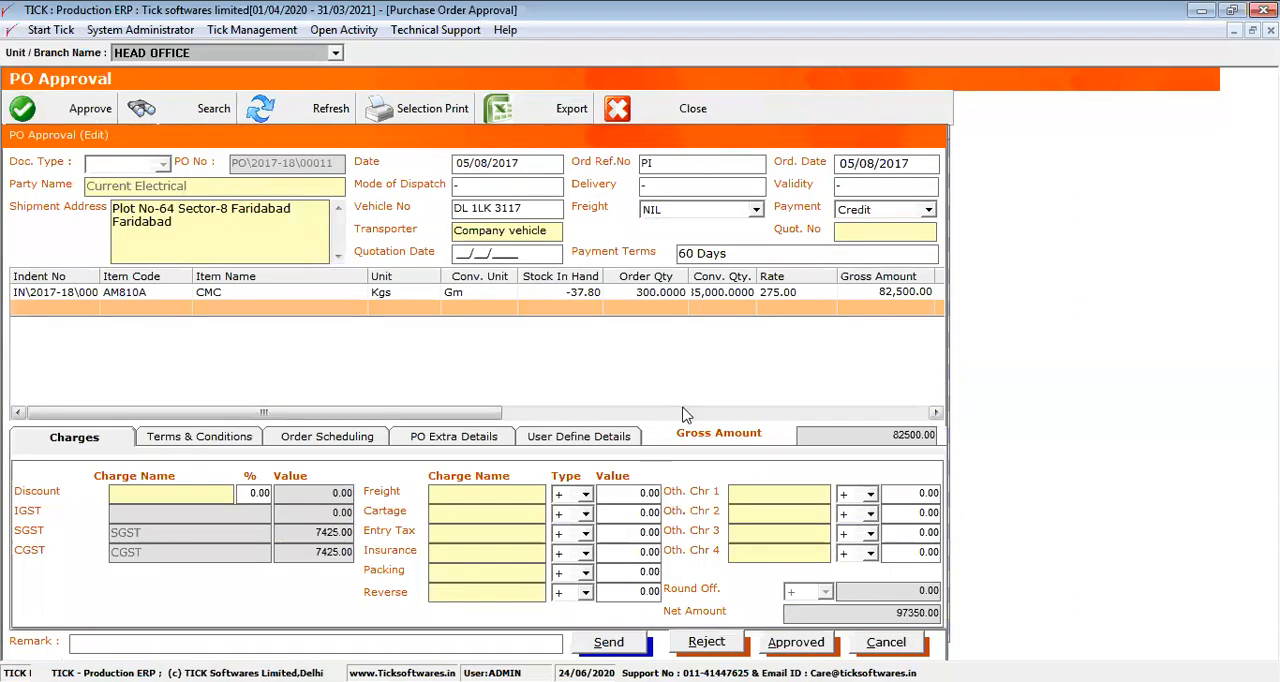
left_click(795, 643)
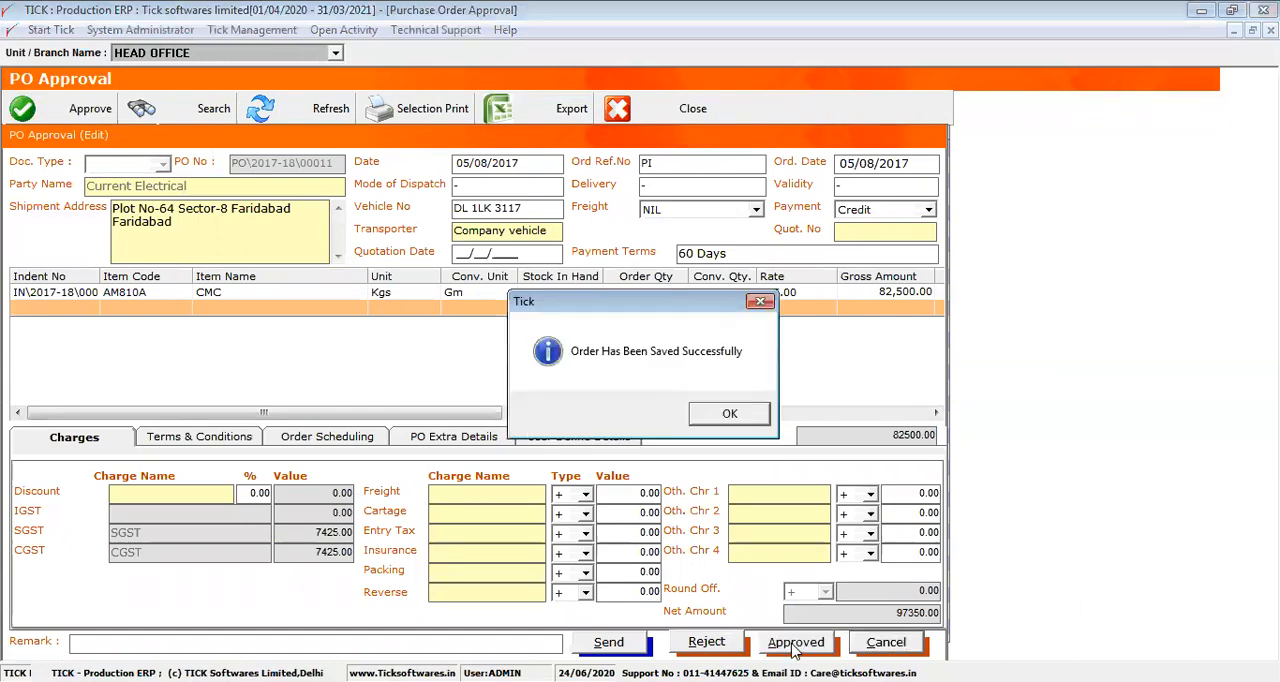
key("Return")
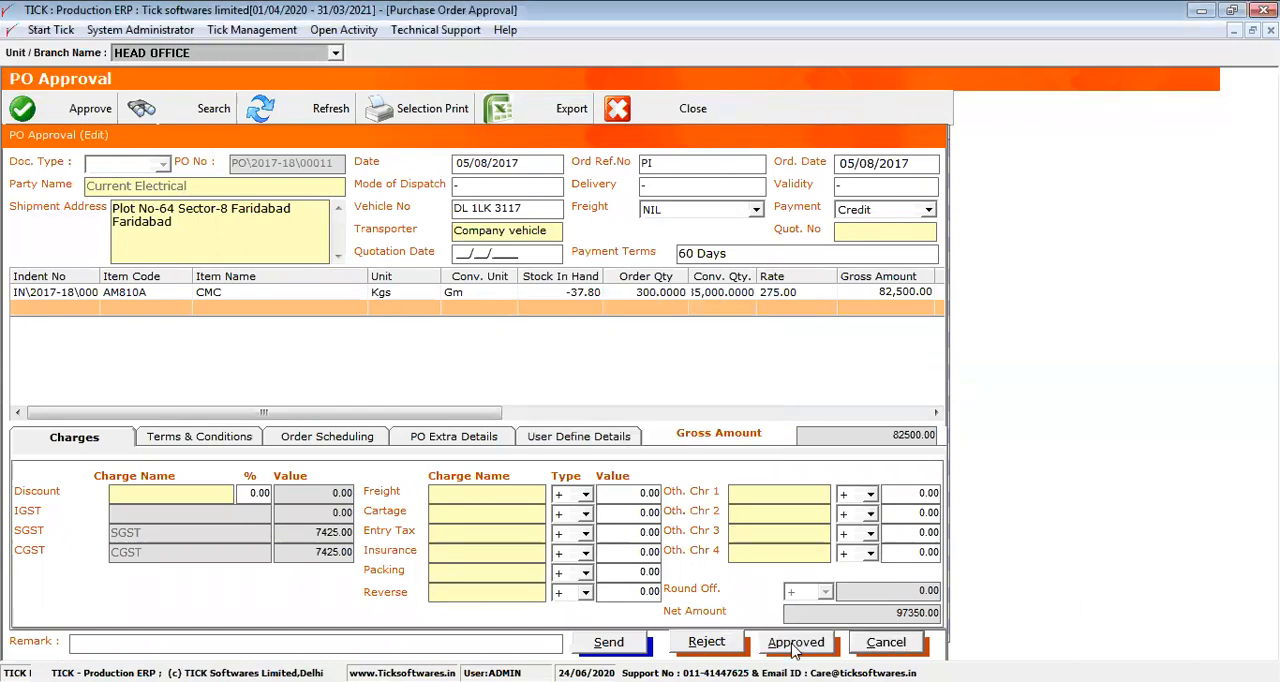
left_click(903, 647)
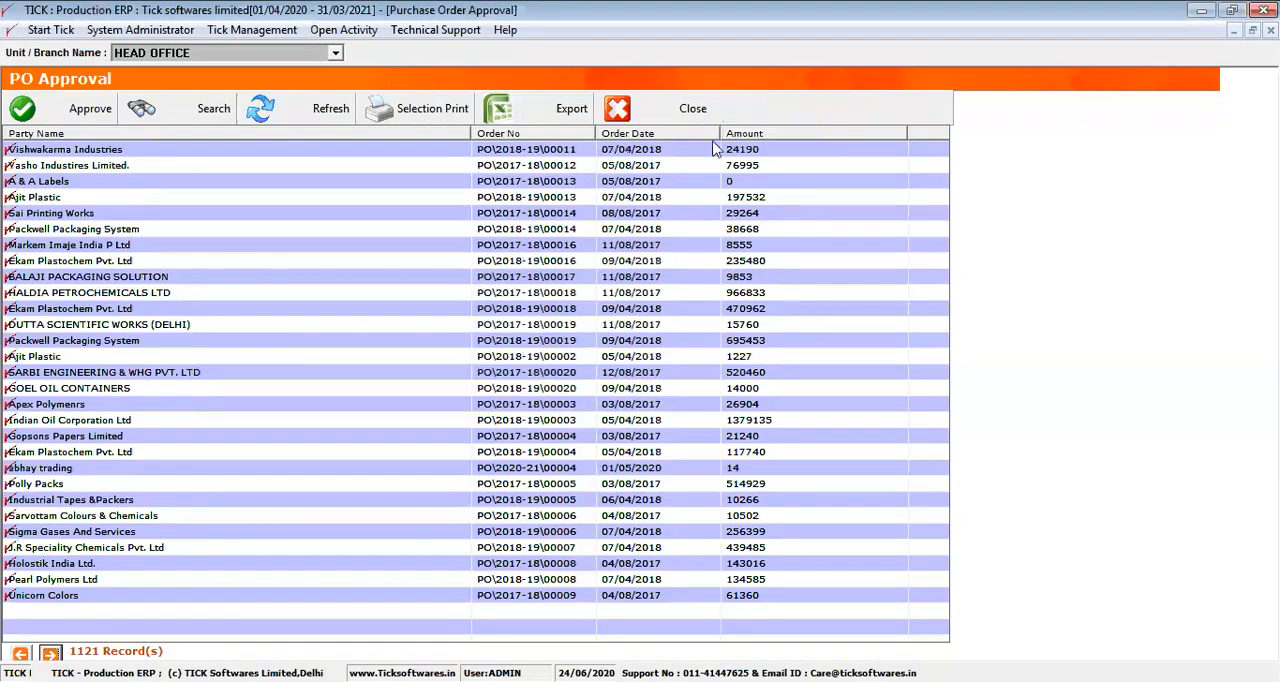
left_click(668, 112)
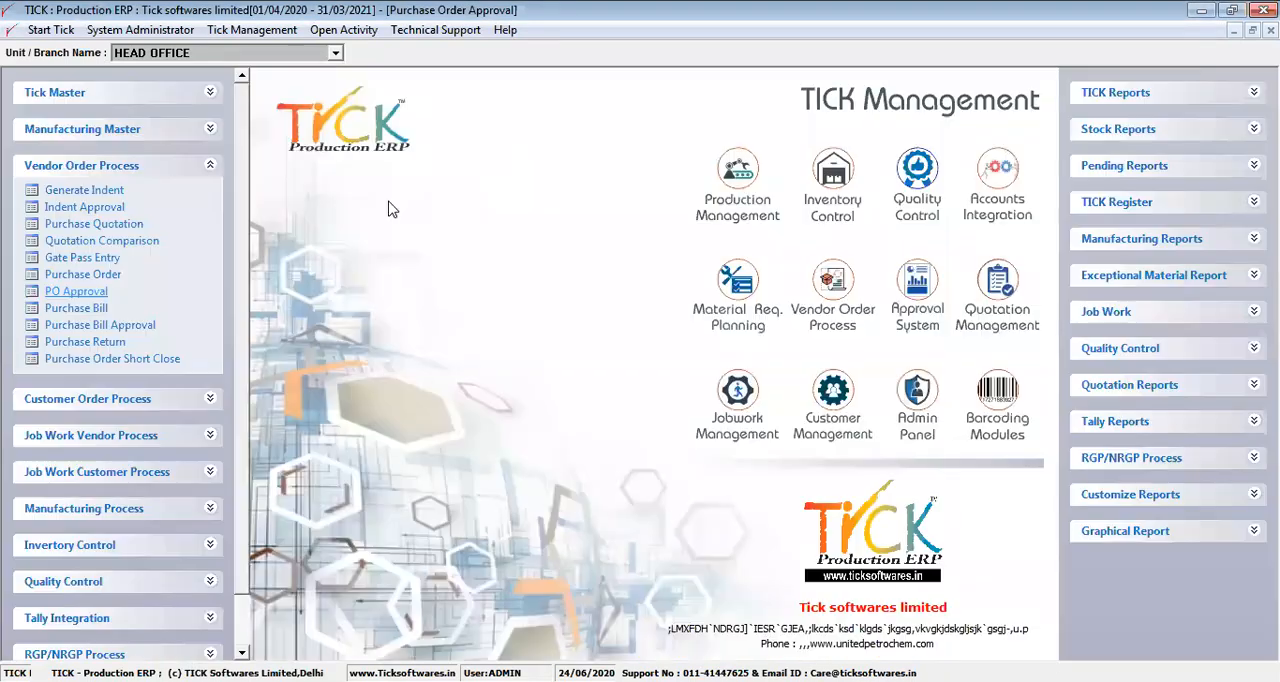
Open the A & A Flora Foam & Furnishings purchase order dated 24/06/2020 for approval
left_click(122, 275)
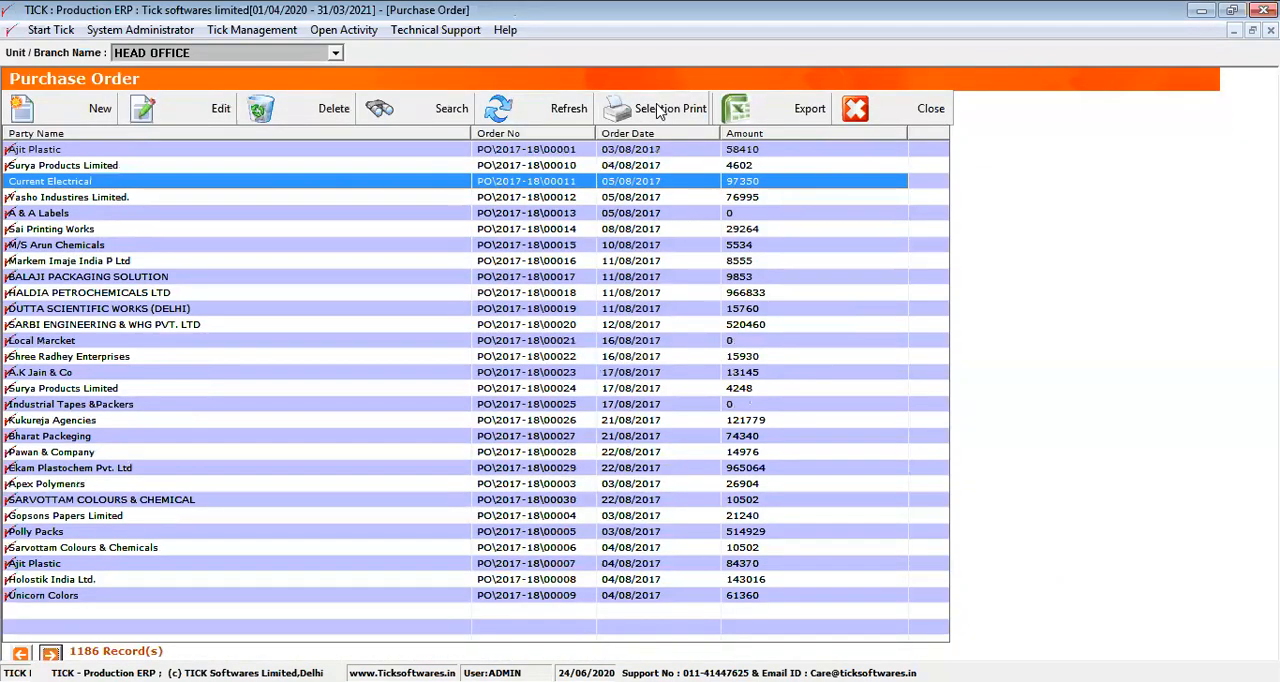
left_click(658, 112)
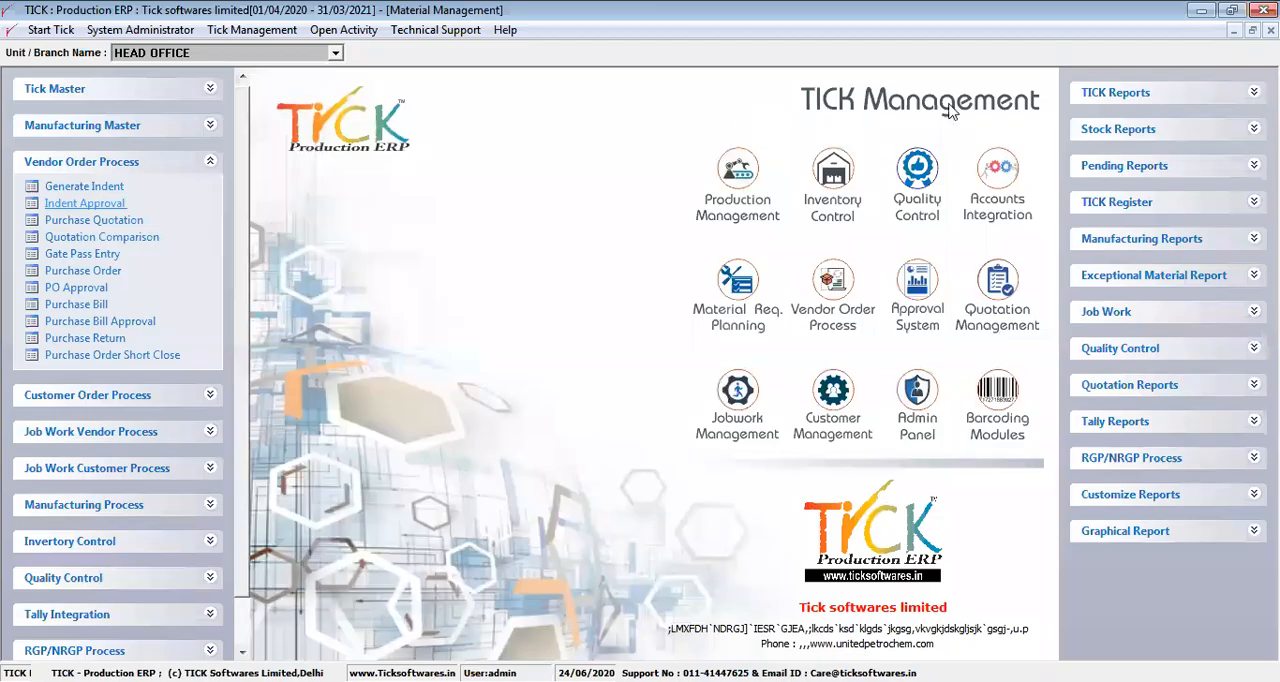
left_click(60, 288)
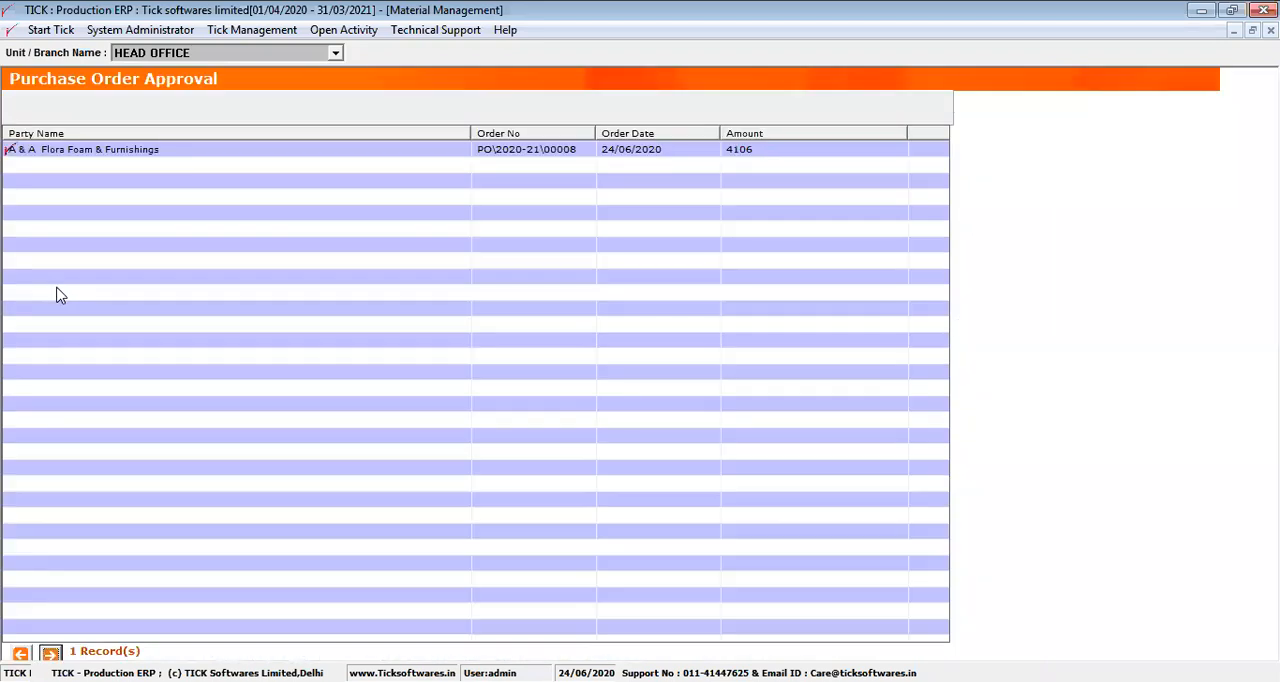
left_click(107, 152)
left_click(107, 124)
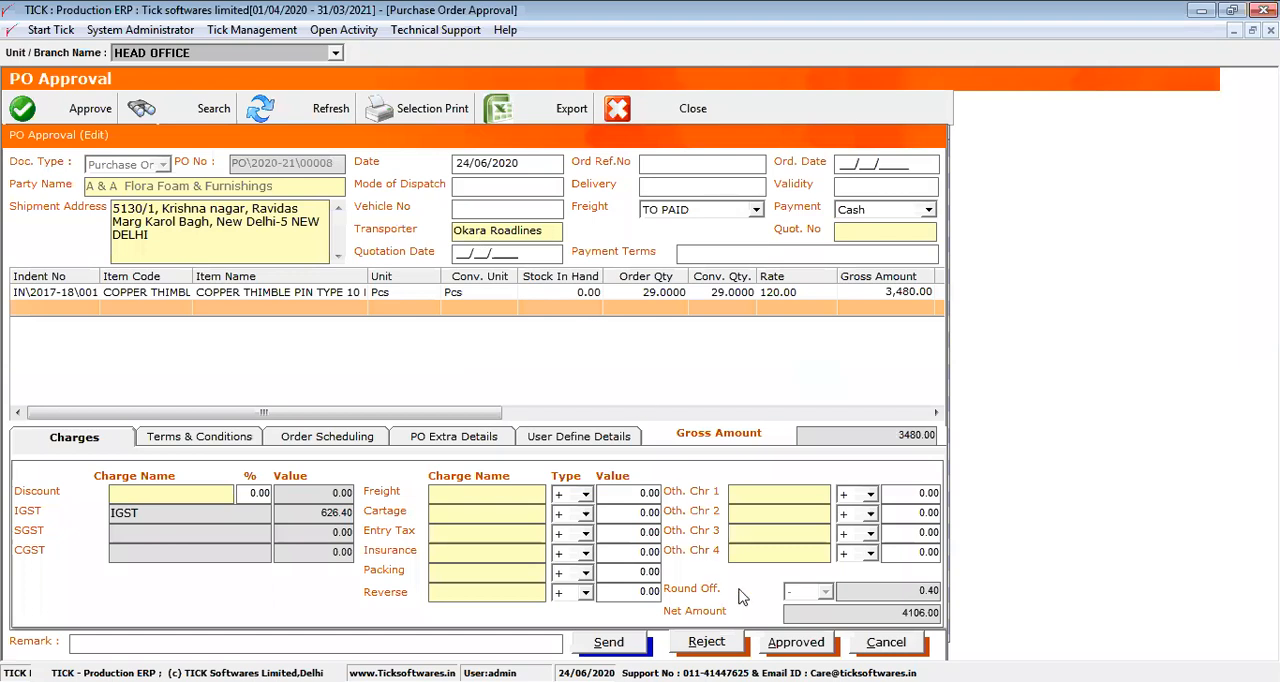
Check the copper thimble line's amounts, delivery date and tax columns, then the order scheduling and PO extra details
left_click_drag(417, 412, 757, 395)
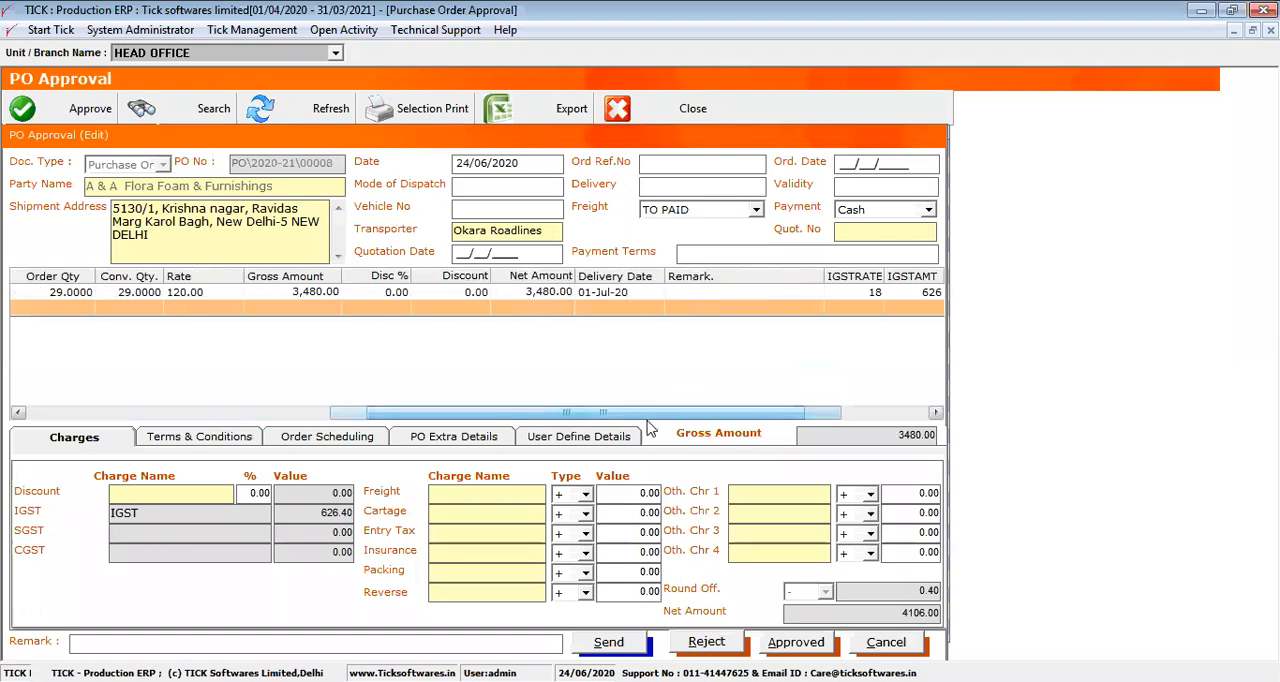
left_click(342, 443)
left_click(443, 442)
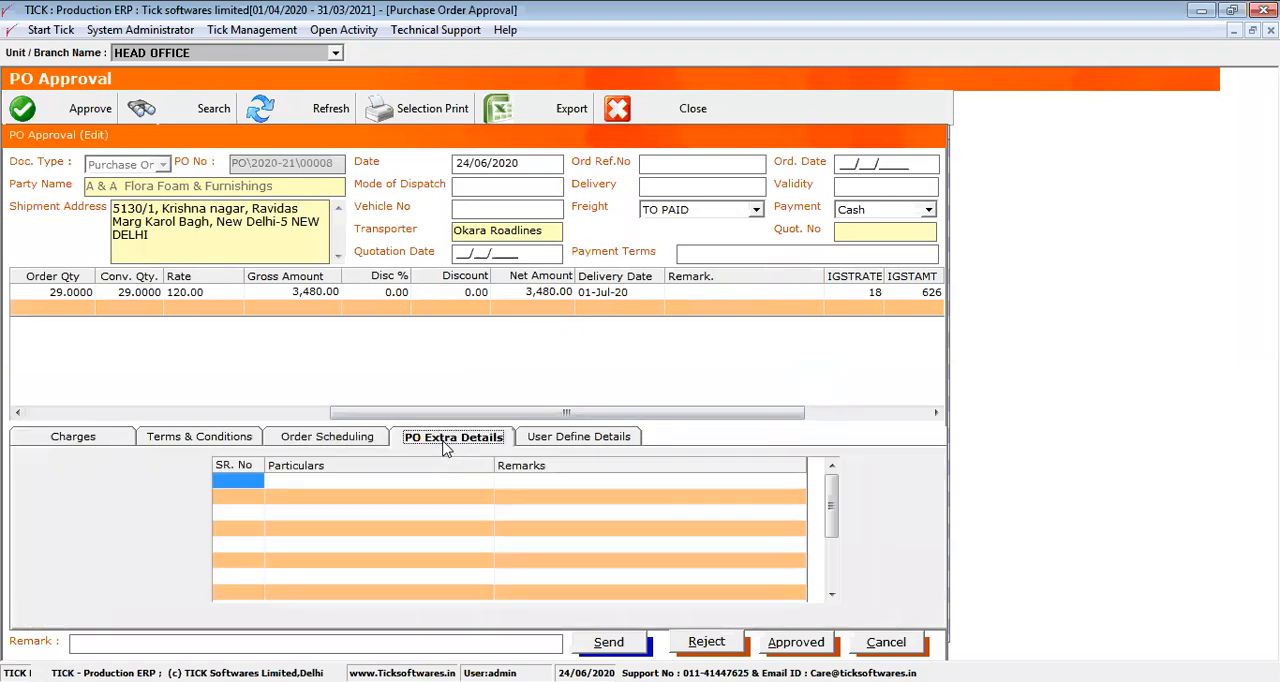
Approve the A & A Flora Foam & Furnishings purchase order, leave its form and close the PO approval list
left_click(805, 641)
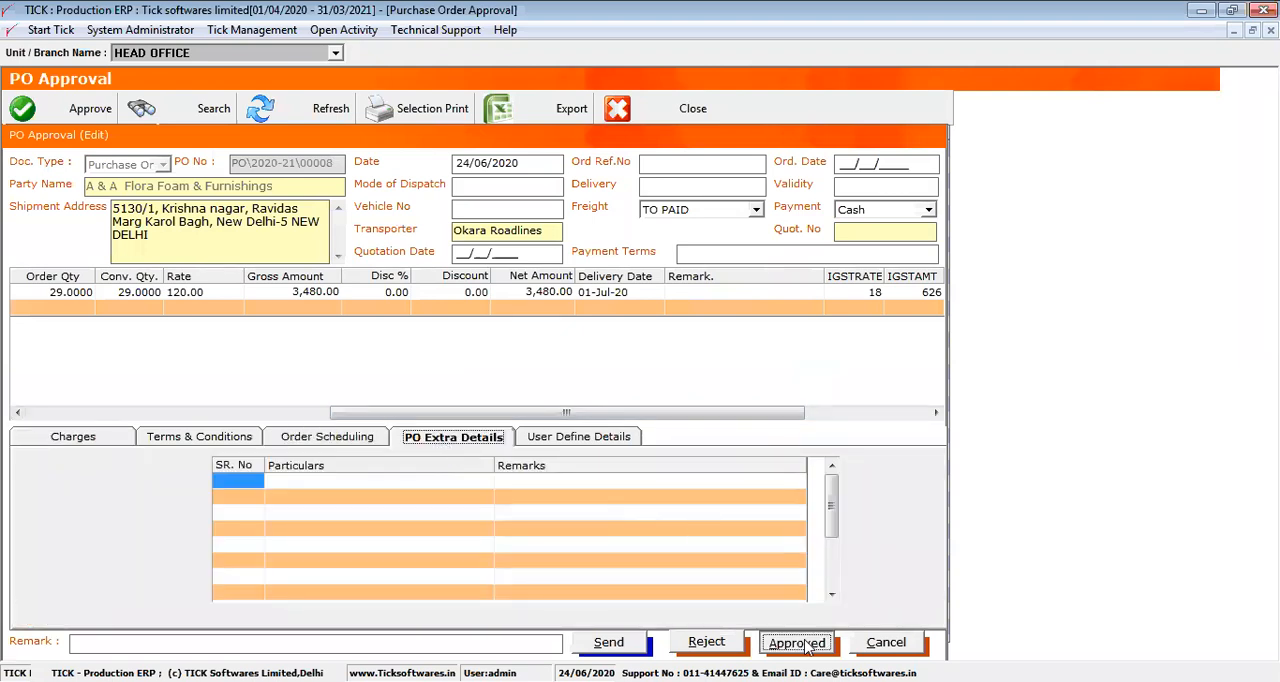
key("Return")
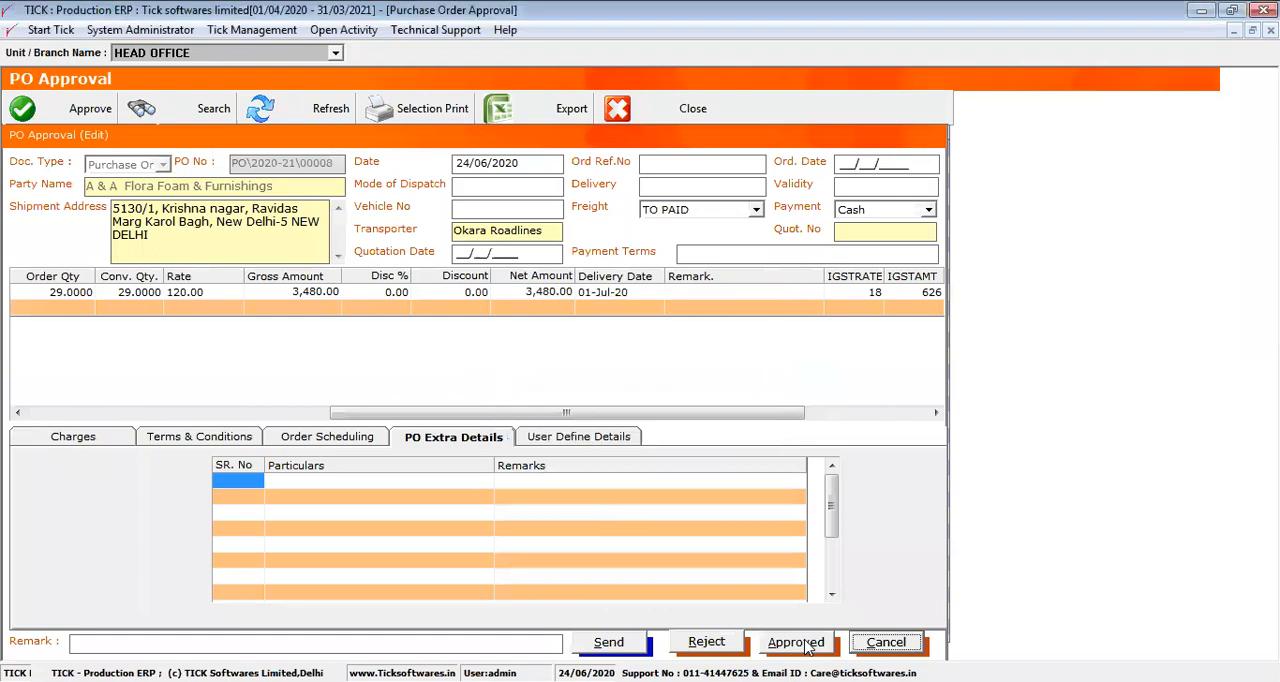
left_click(885, 644)
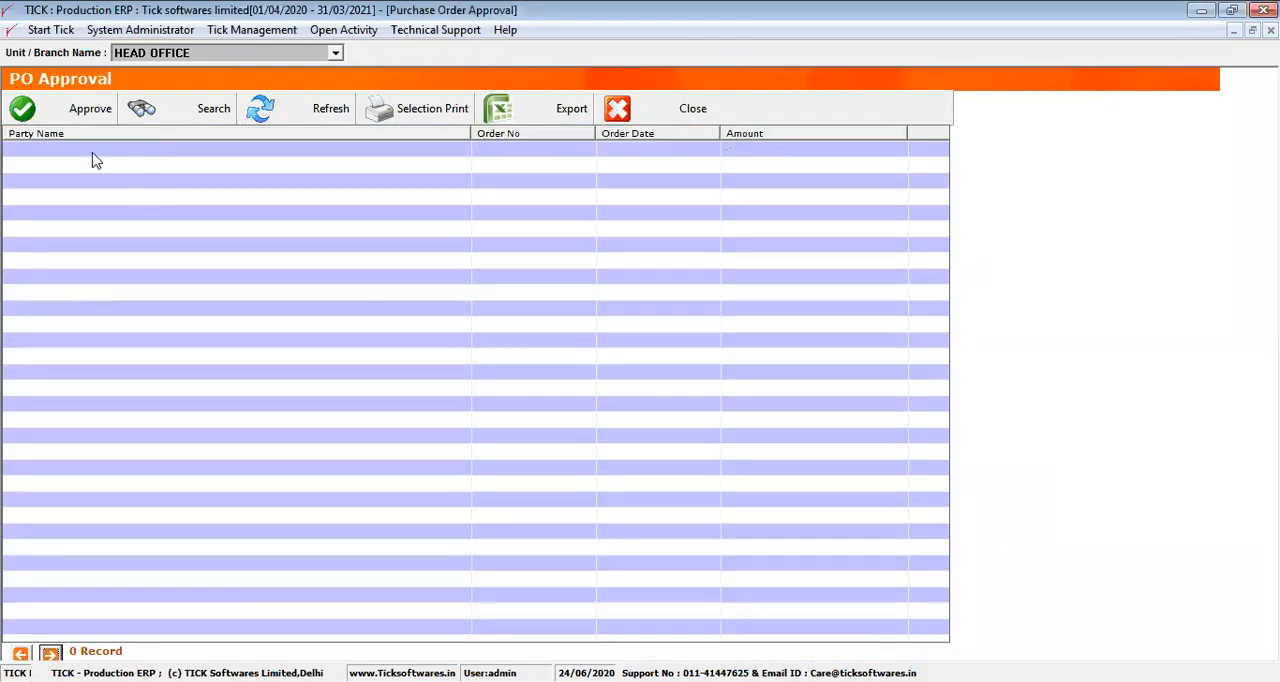
left_click(652, 117)
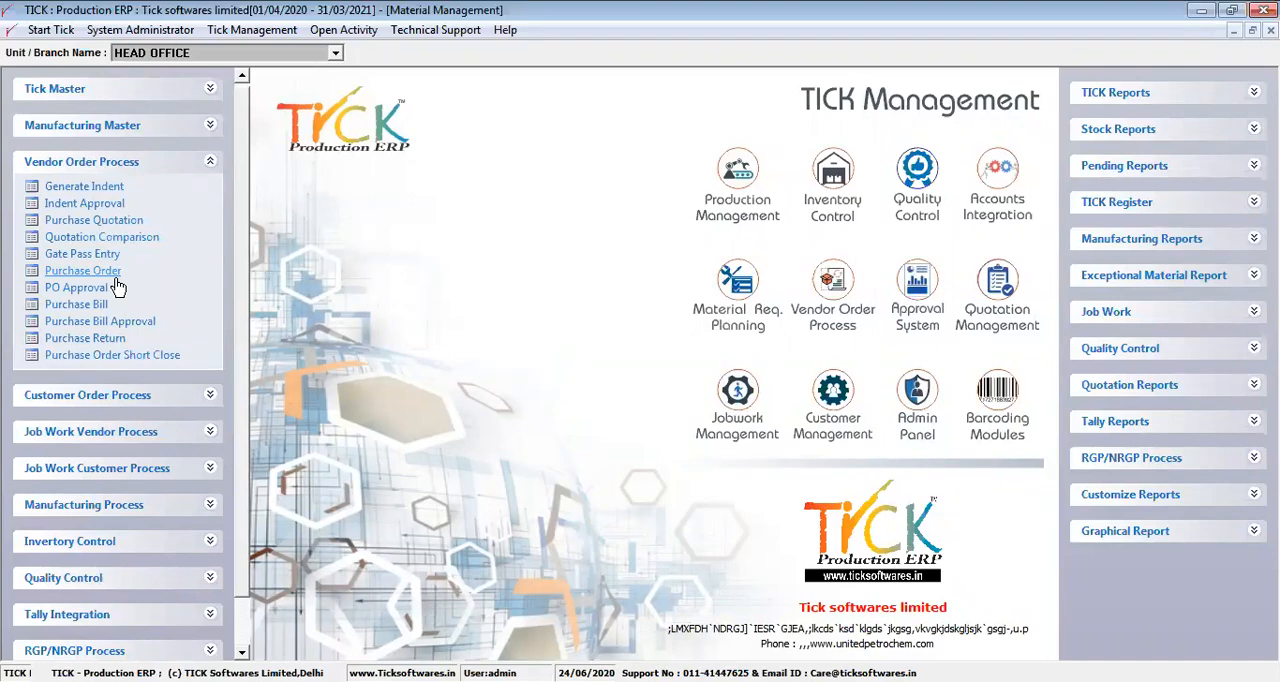
Preview the pending purchase order report from 01/04/2020 to 24/06/2020, grouped Party Order Wise, and close the preview
left_click(1108, 168)
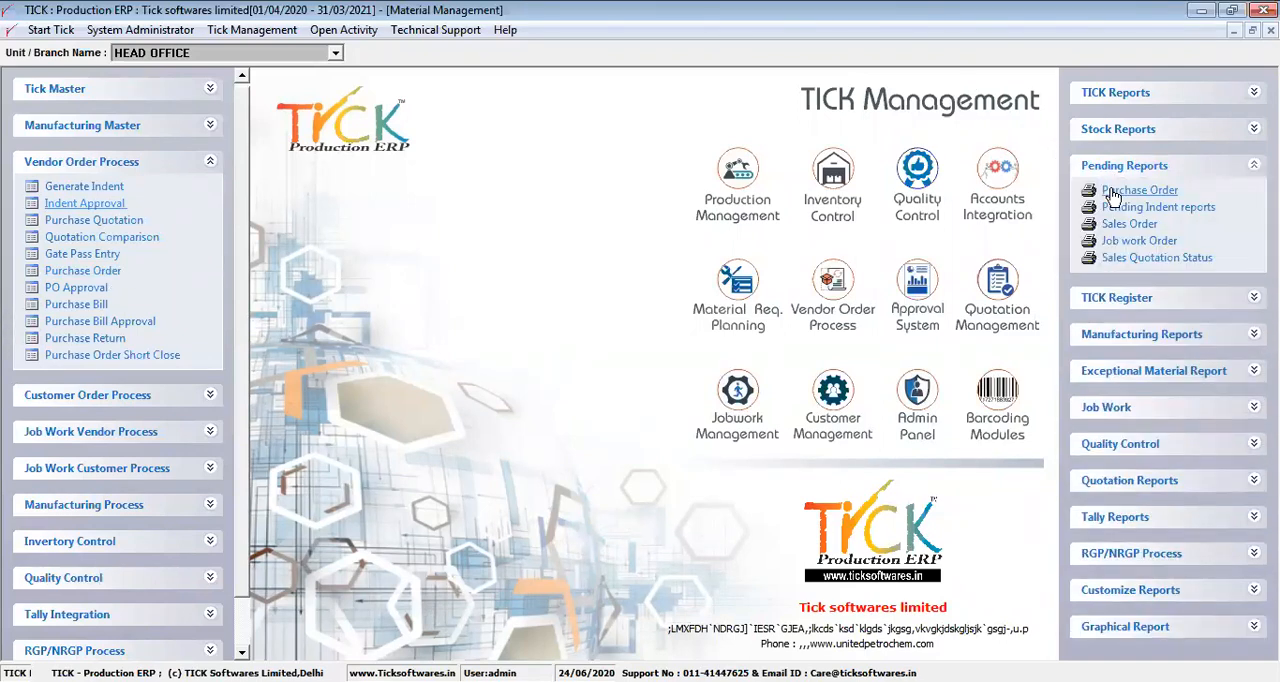
left_click(1112, 192)
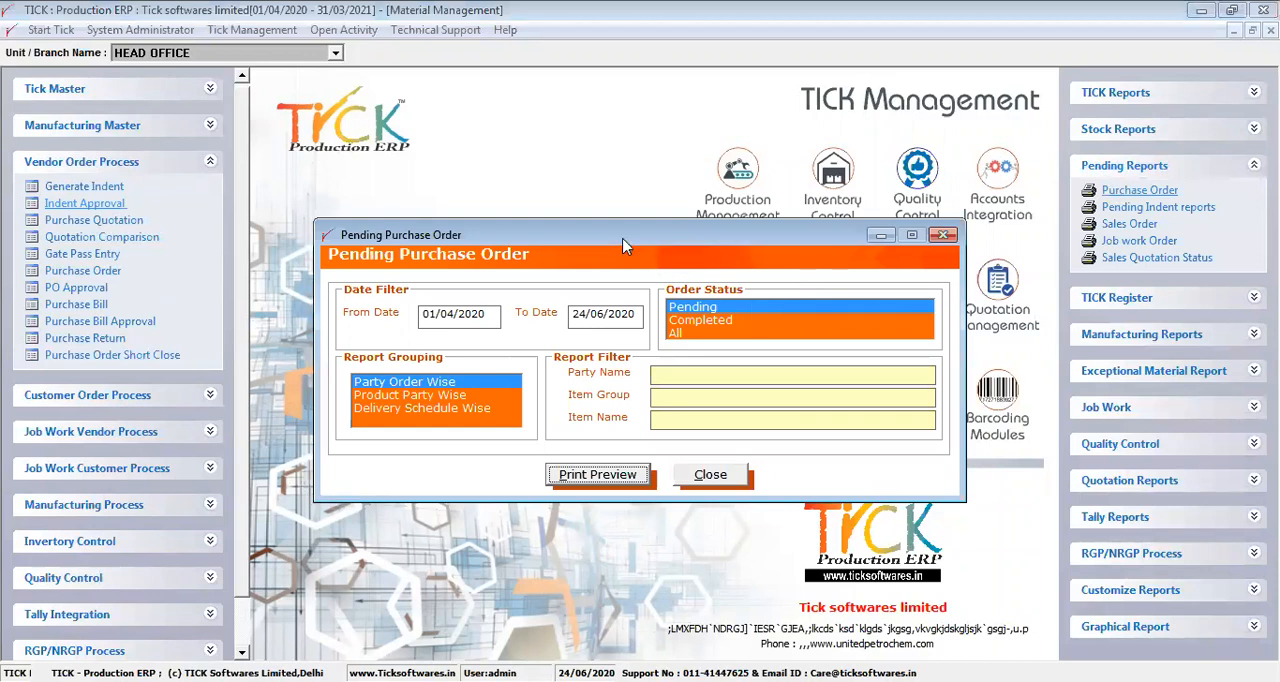
left_click_drag(624, 246, 677, 170)
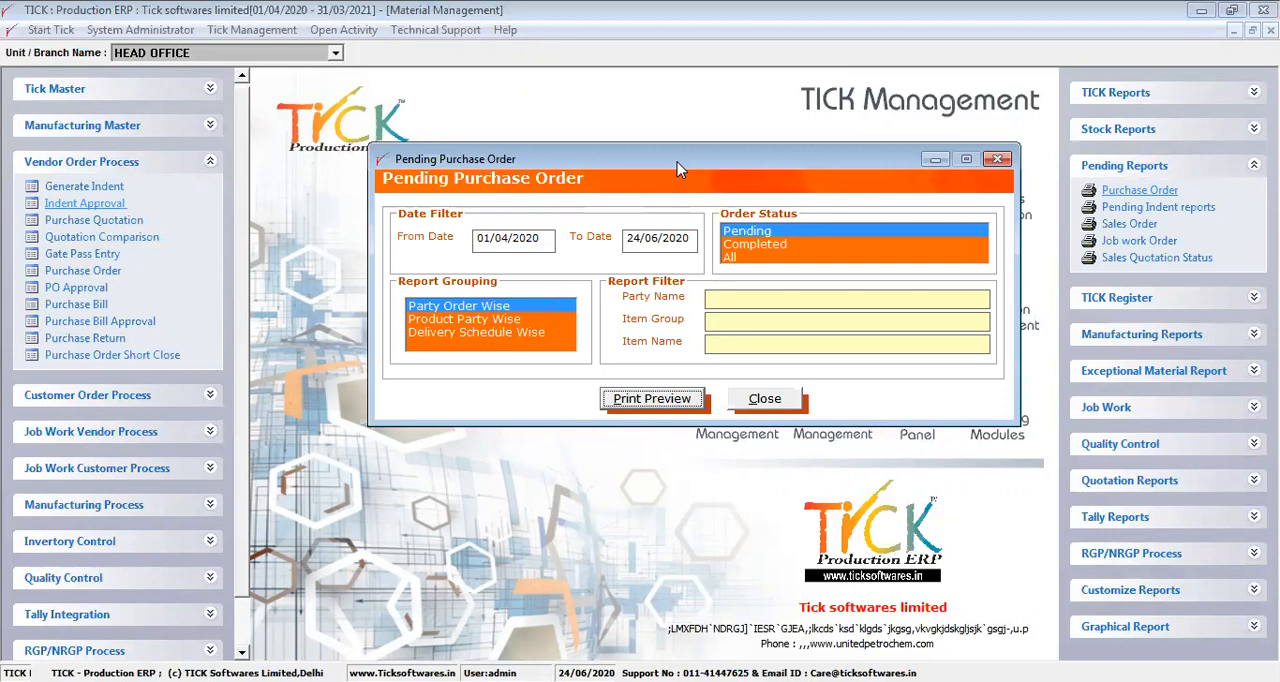
left_click(510, 305)
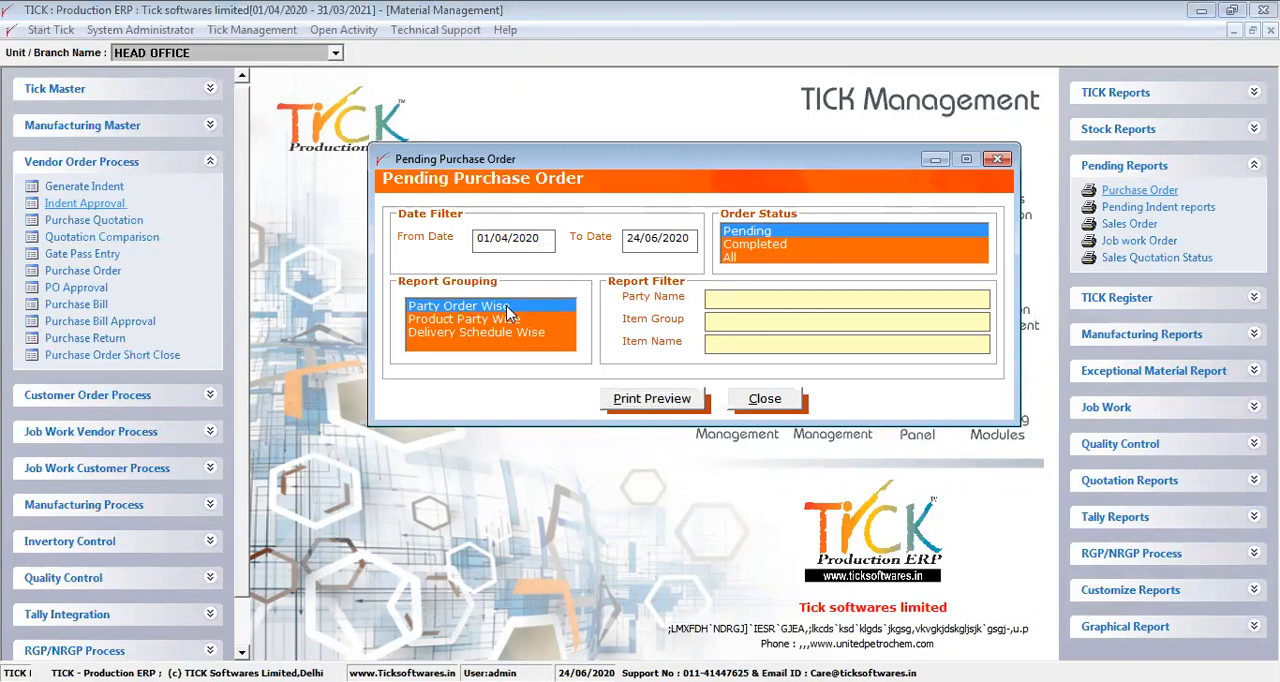
left_click(667, 409)
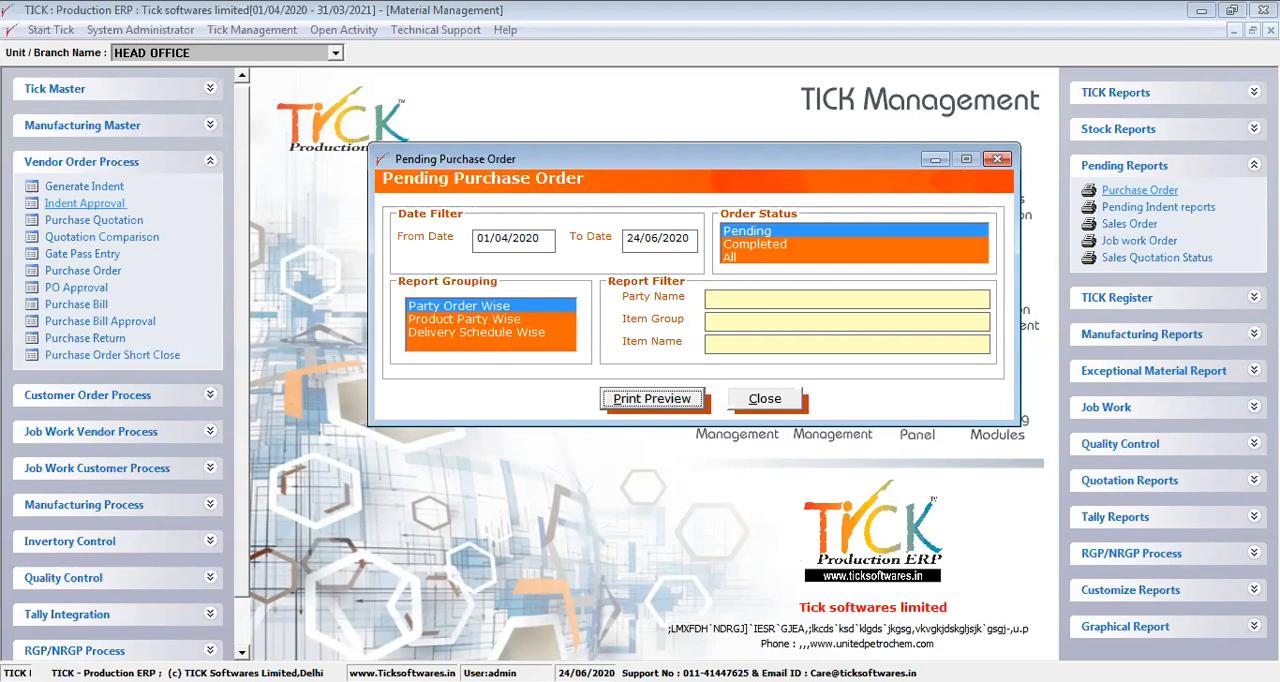
key("Return")
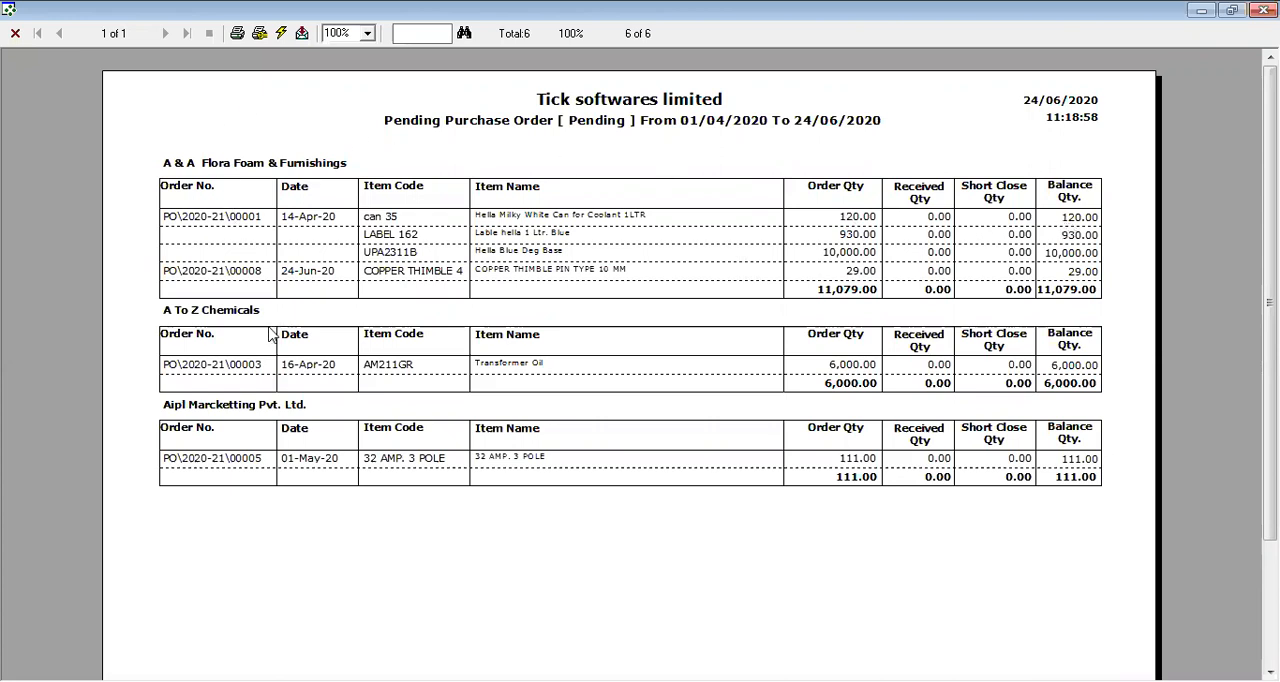
left_click(15, 33)
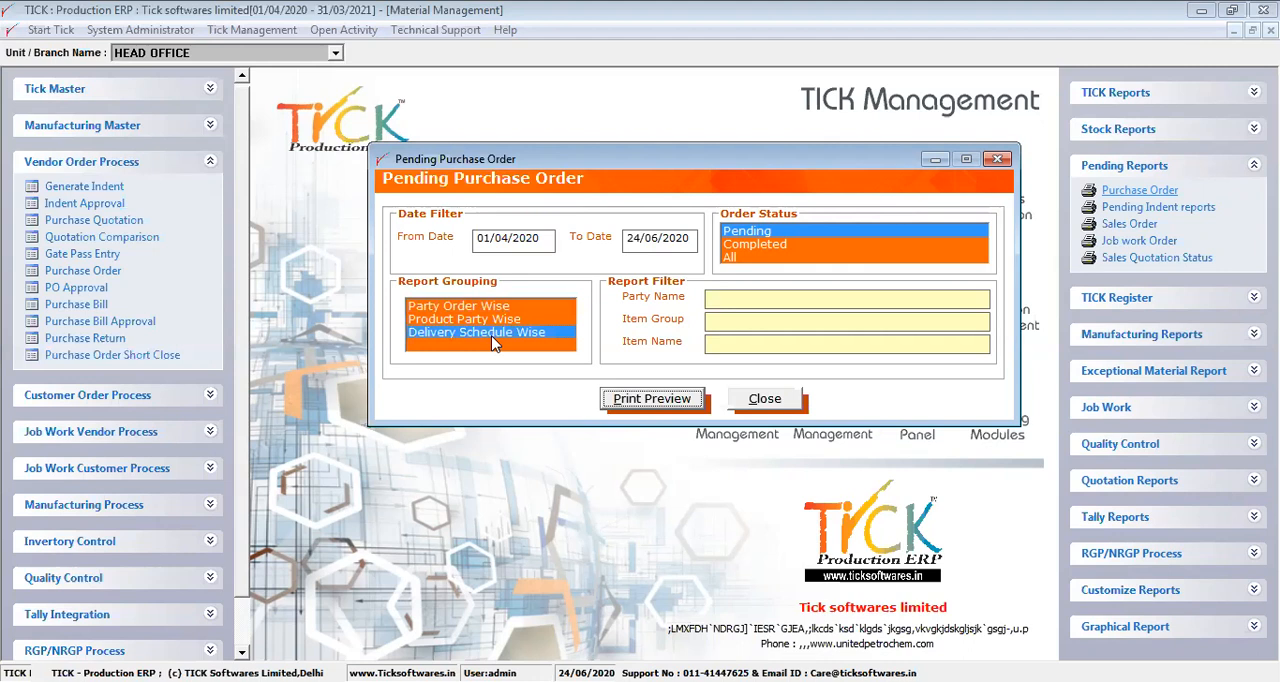
Preview the pending purchase order report grouped Delivery Schedule Wise and close the preview
left_click(718, 320)
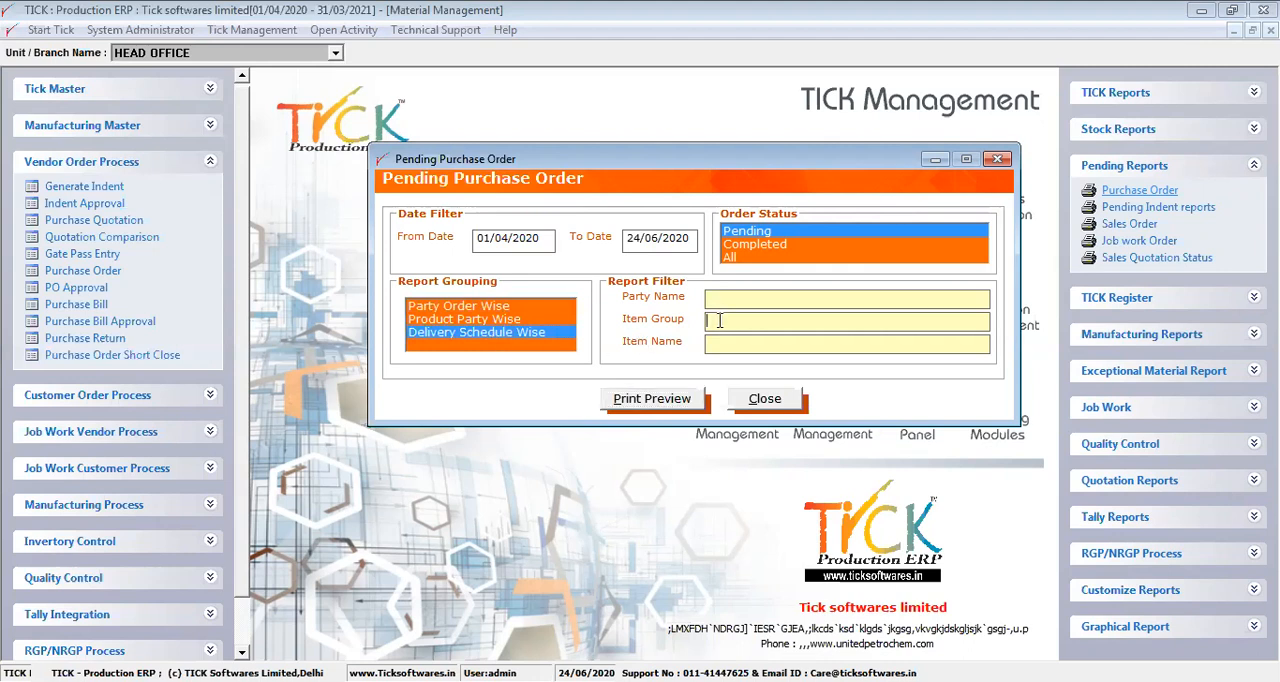
left_click(673, 400)
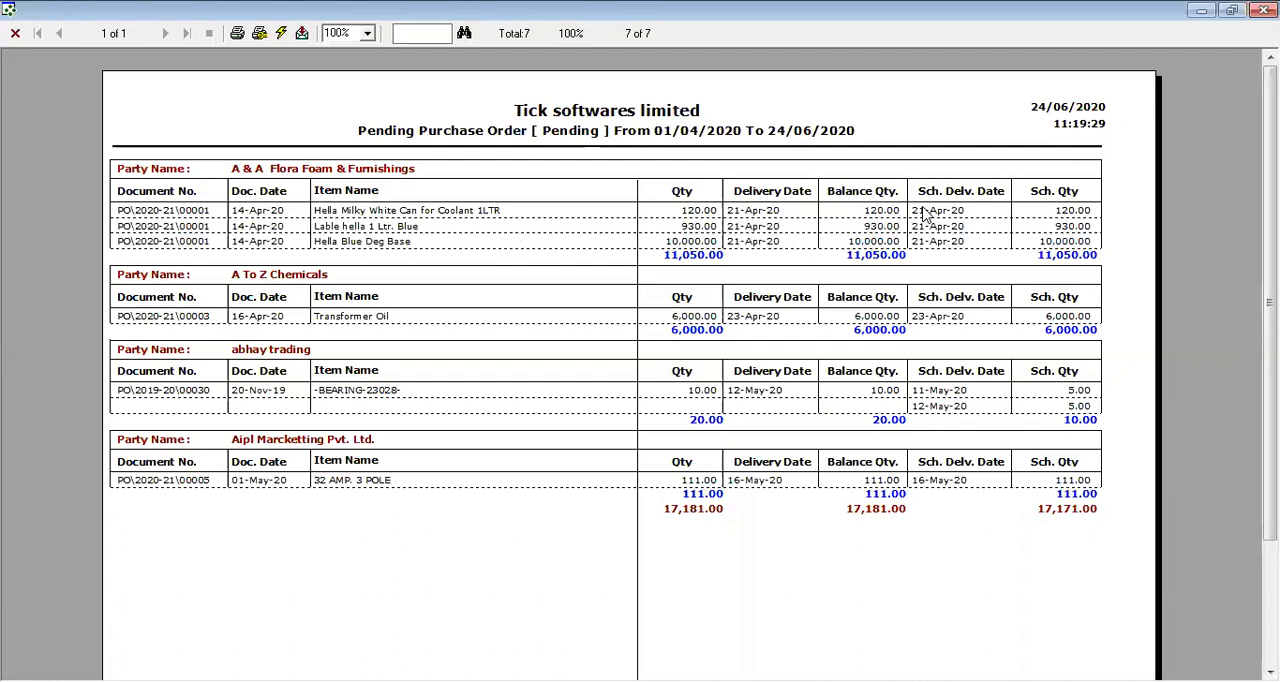
left_click(14, 34)
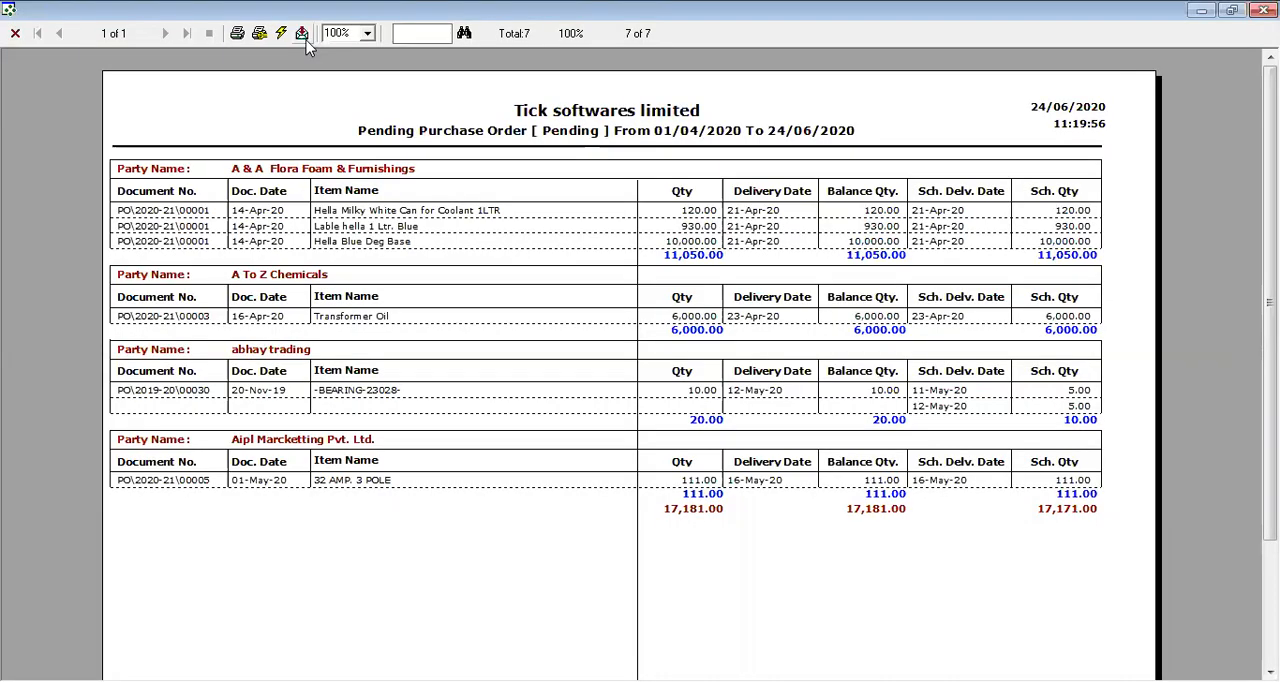
Examine the export formats offered for the Delivery Schedule Wise report, cancel the export and close the report
left_click(305, 39)
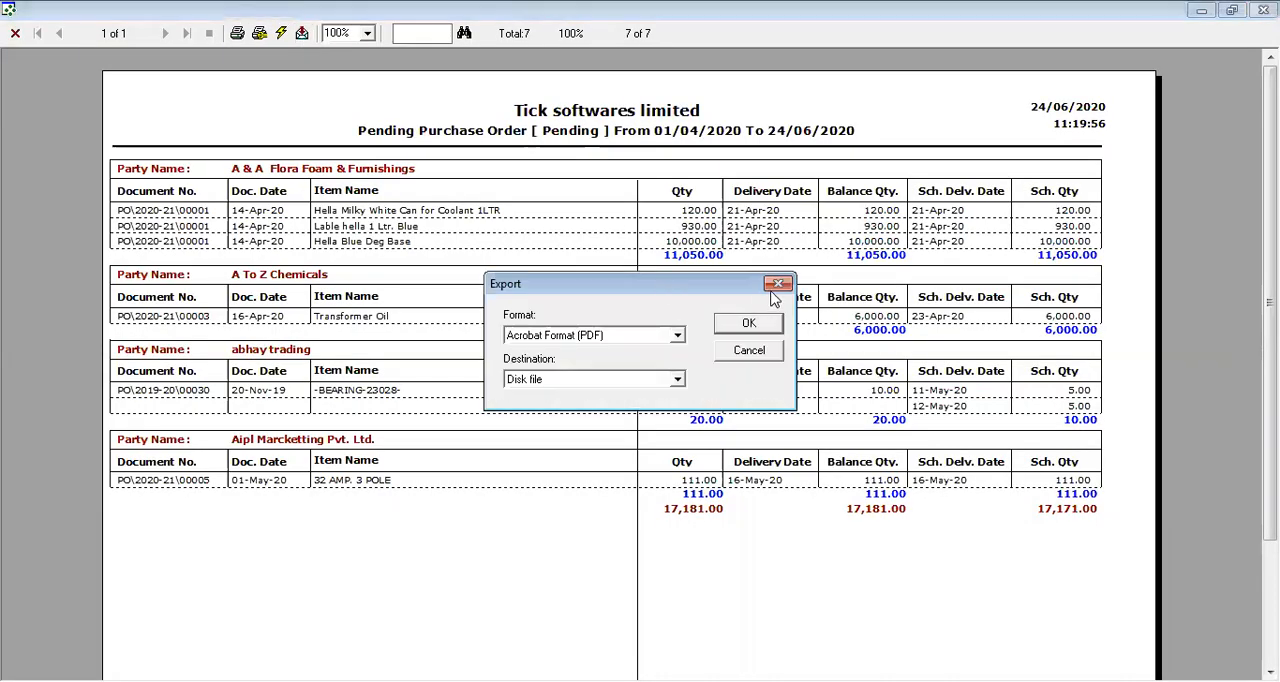
left_click(777, 285)
left_click(301, 33)
left_click(677, 336)
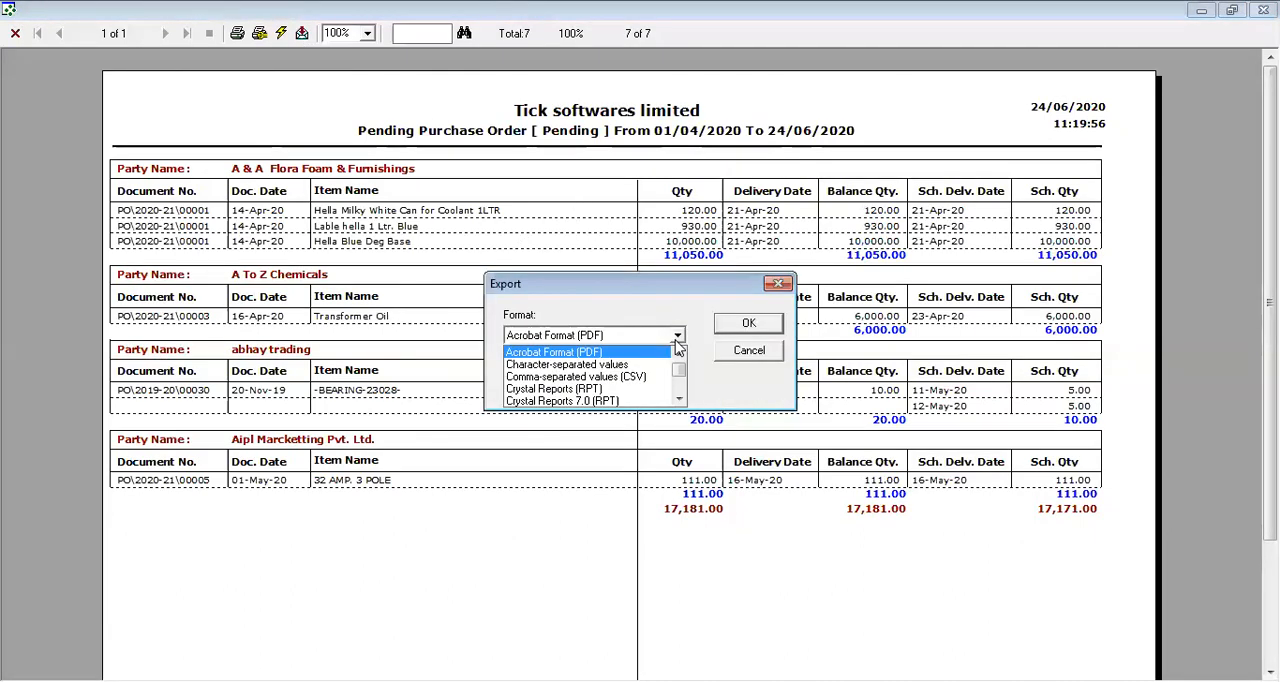
left_click(677, 347)
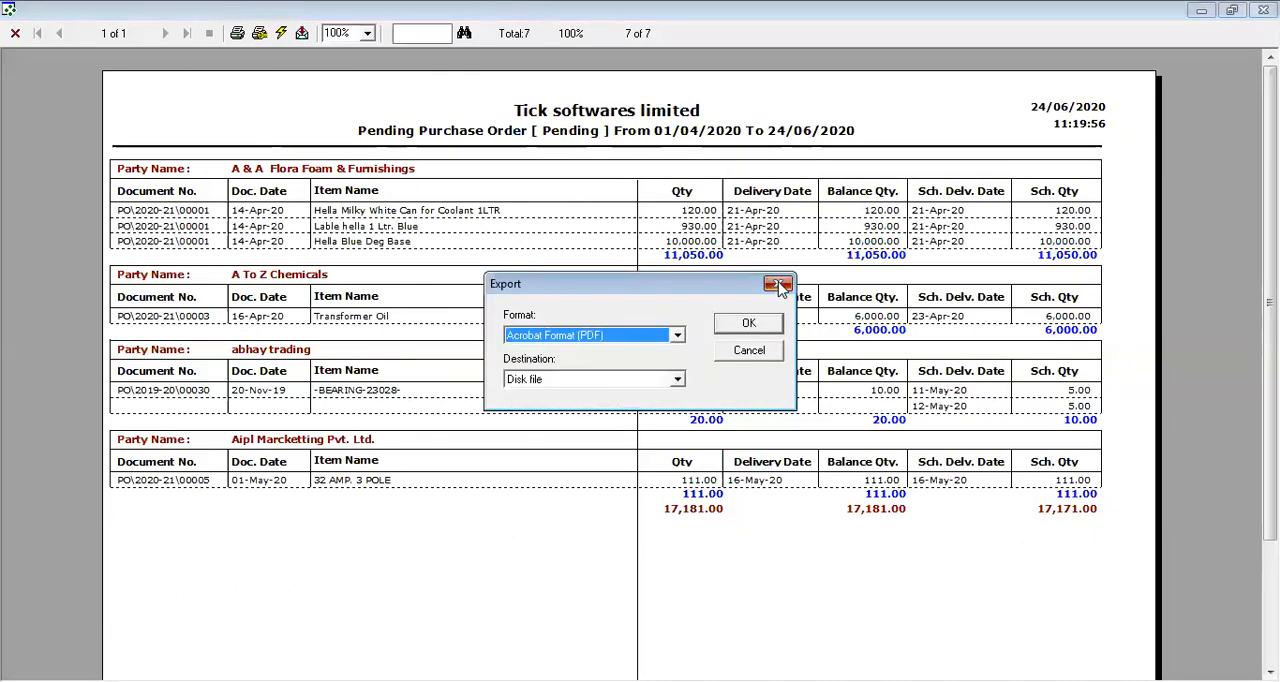
left_click(779, 286)
left_click(15, 33)
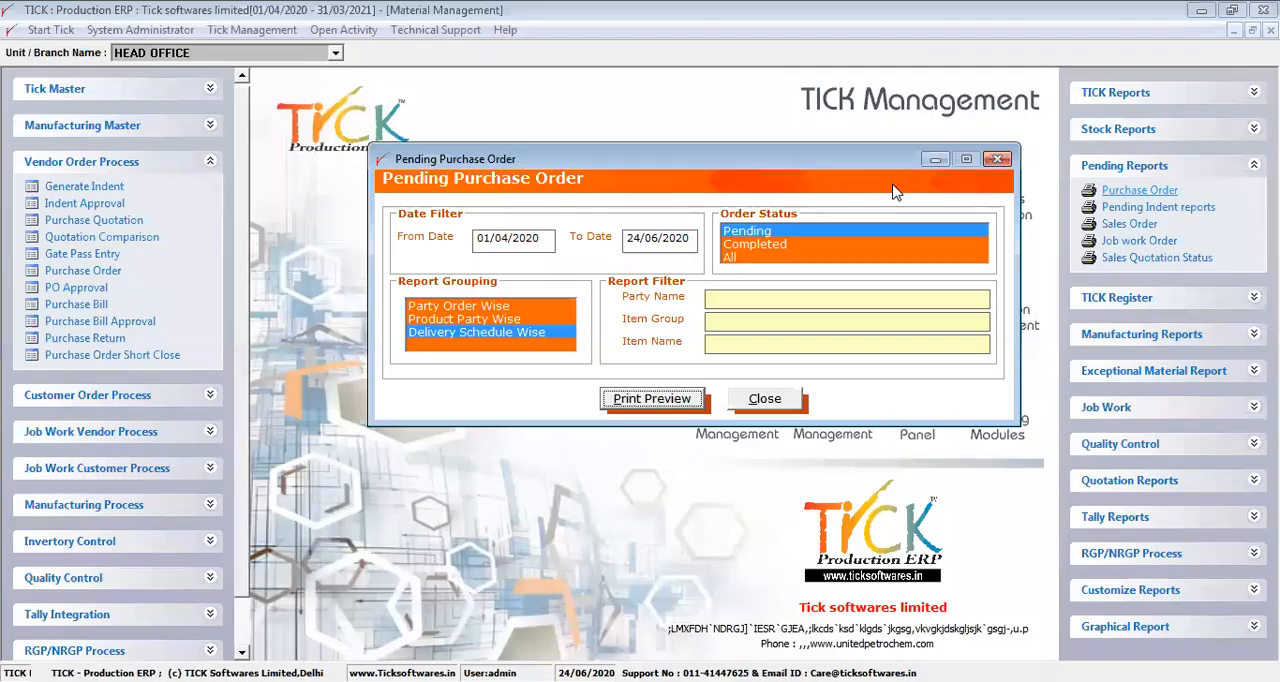
left_click(1002, 161)
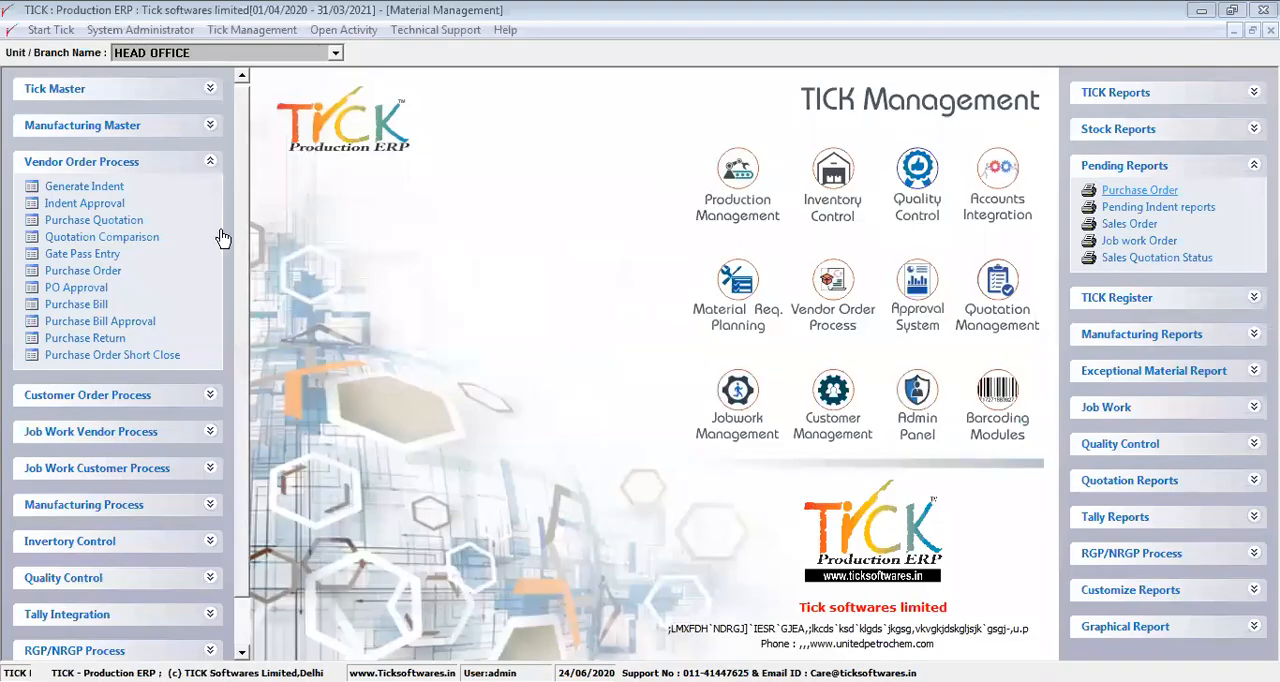
Review the gate pass entry of A K JAIN & CO dated 19/06/2020, cancel its form and close the gate pass list
left_click_drag(238, 244, 242, 221)
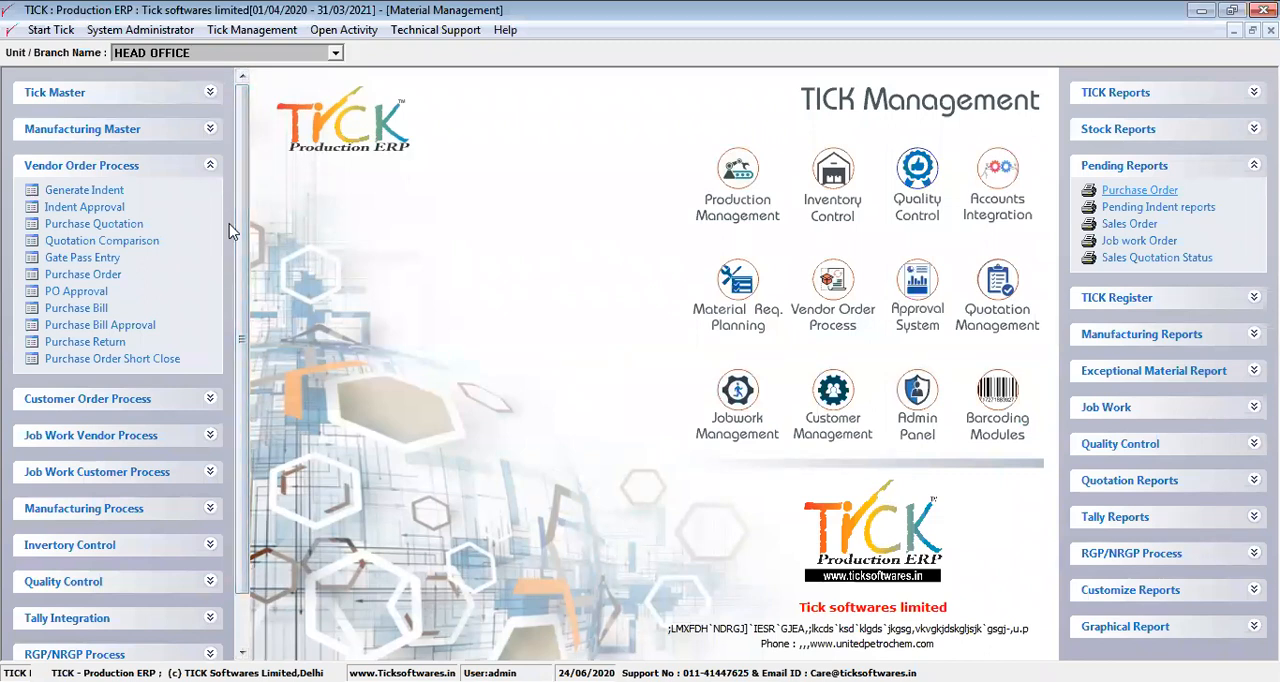
left_click(115, 259)
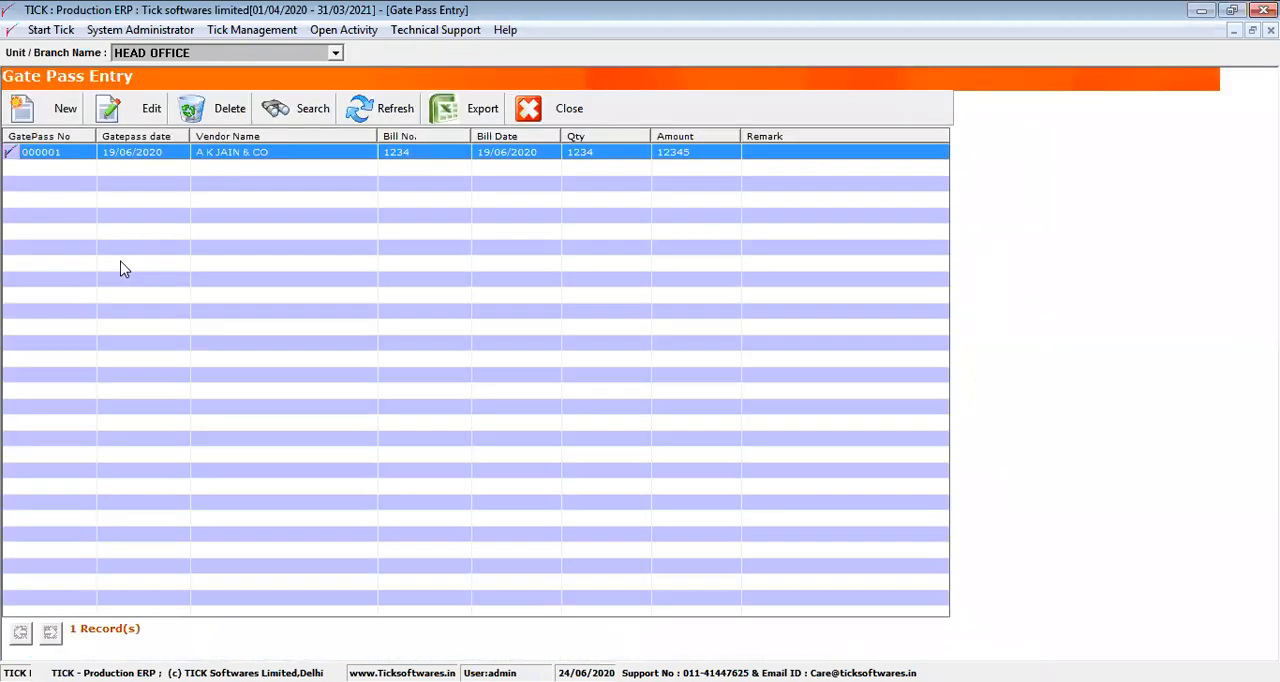
left_click(108, 108)
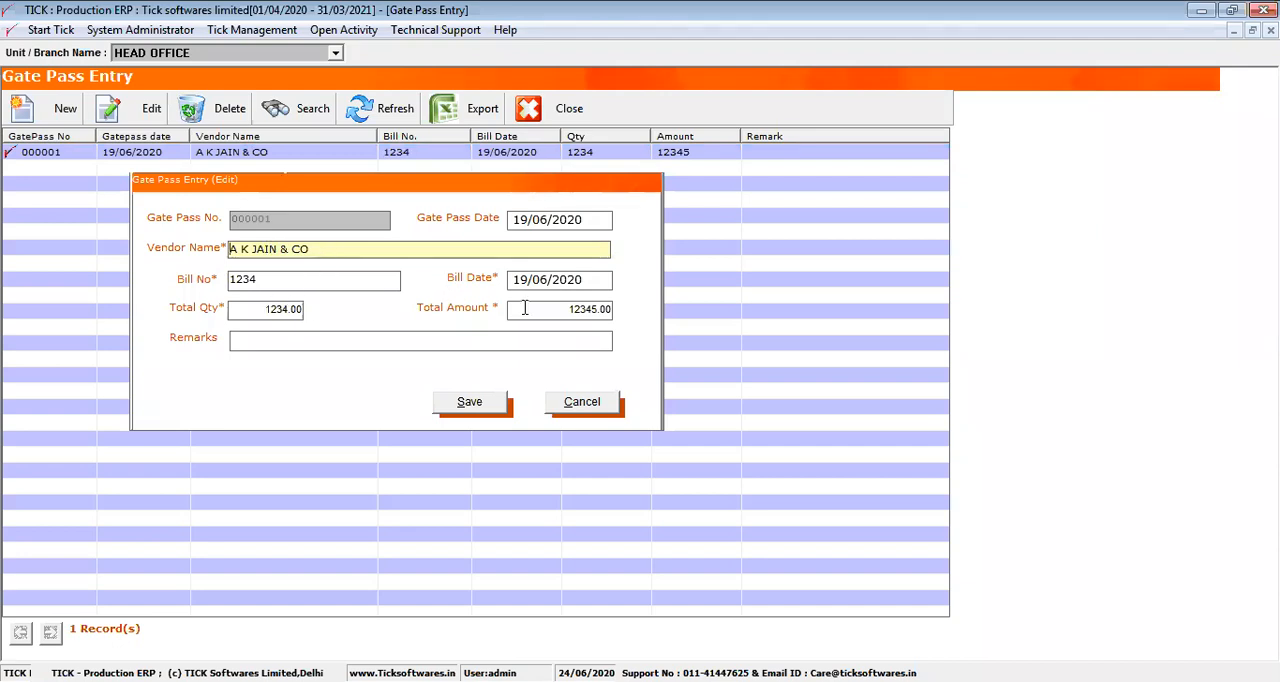
left_click(448, 345)
left_click(586, 404)
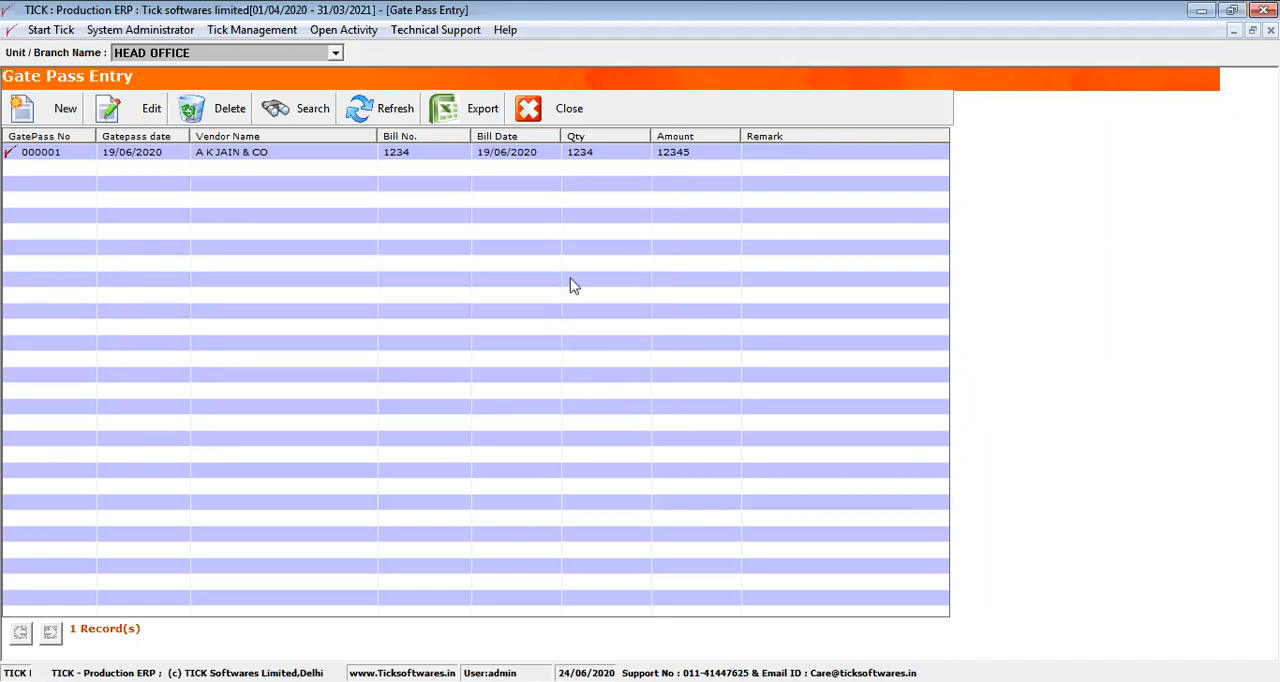
left_click(562, 115)
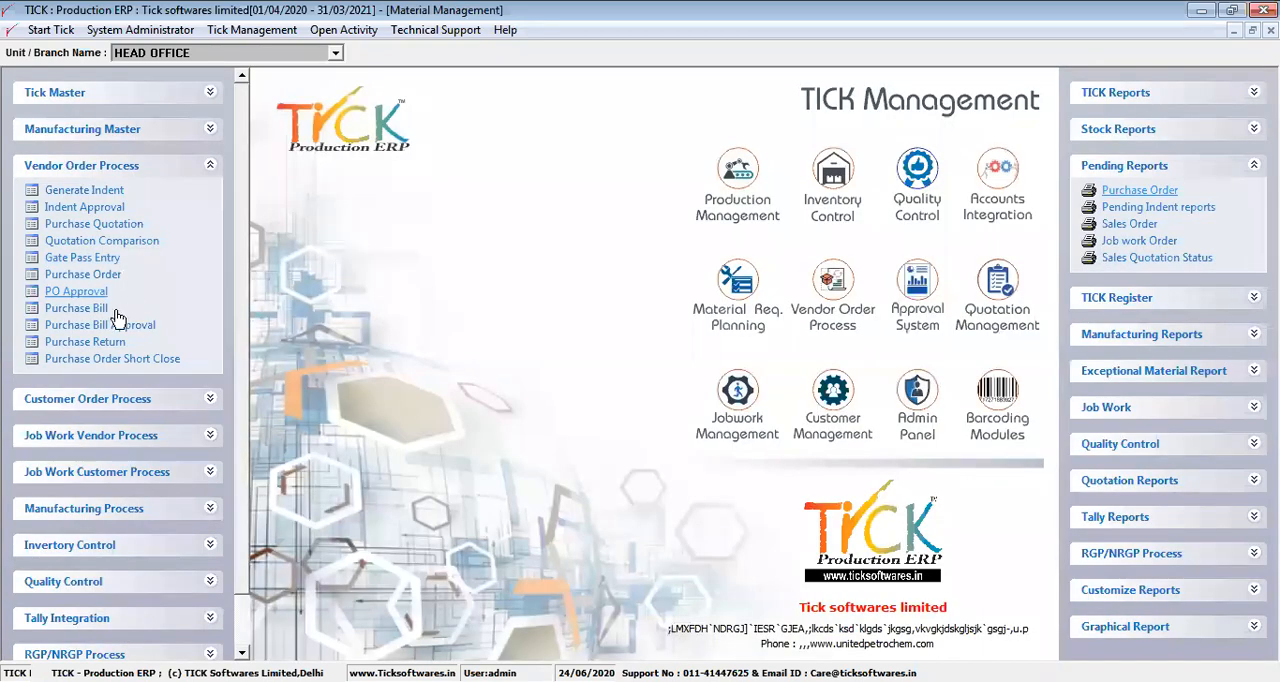
Start a new purchase bill with A & A Flora Foam & Furnishings as the party
left_click(76, 308)
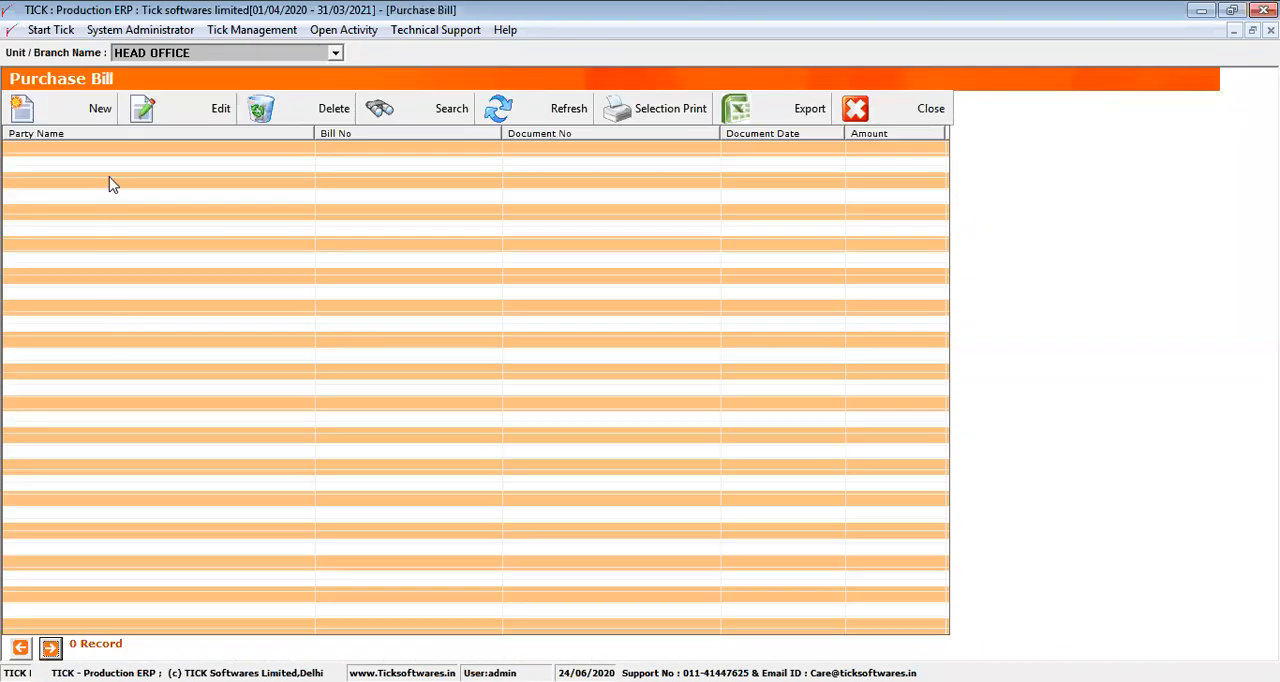
left_click(96, 108)
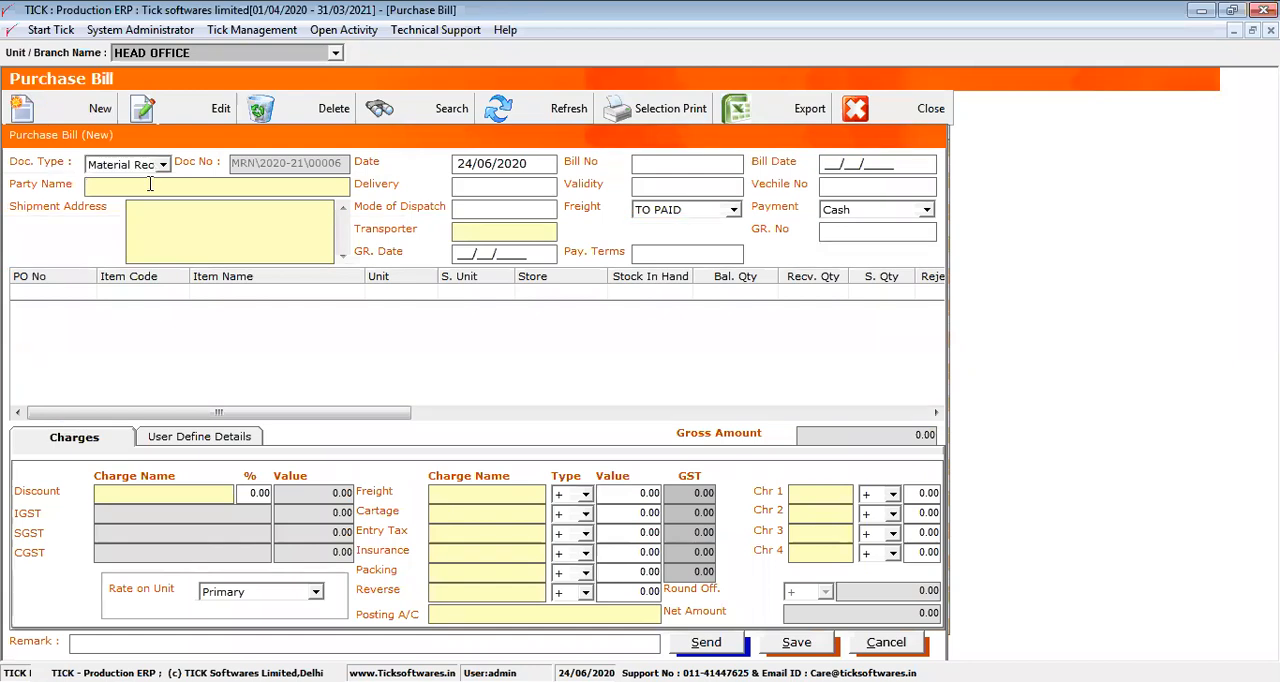
double_click(150, 185)
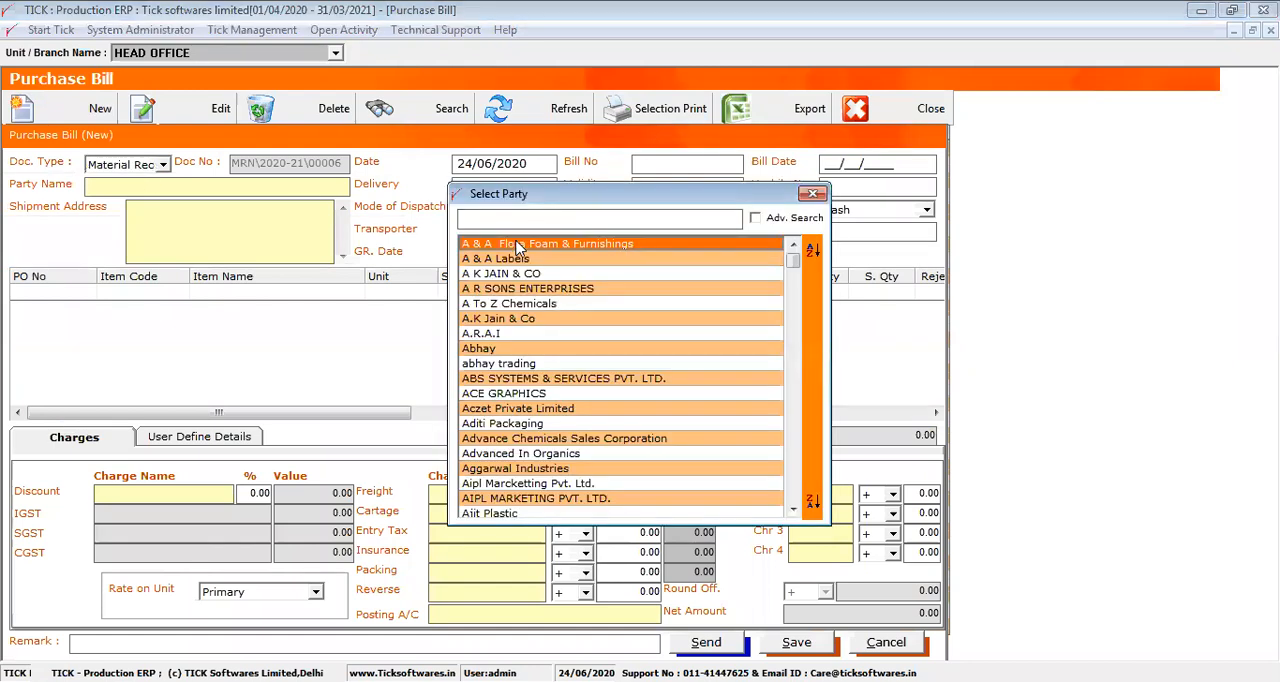
double_click(517, 246)
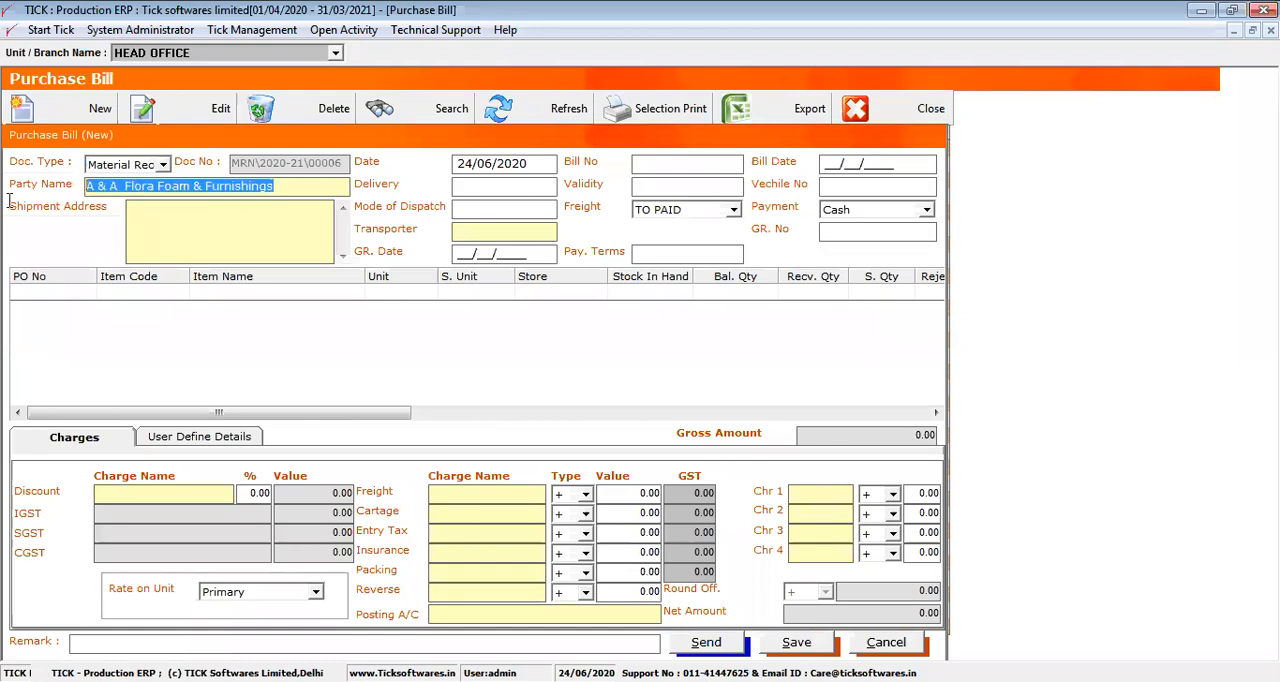
left_click(213, 241)
Add the vendor's pending METHYL PARABEN order line with quantity 5 to the purchase bill, widening the order number column in the item list
left_click(64, 302)
left_click(64, 302)
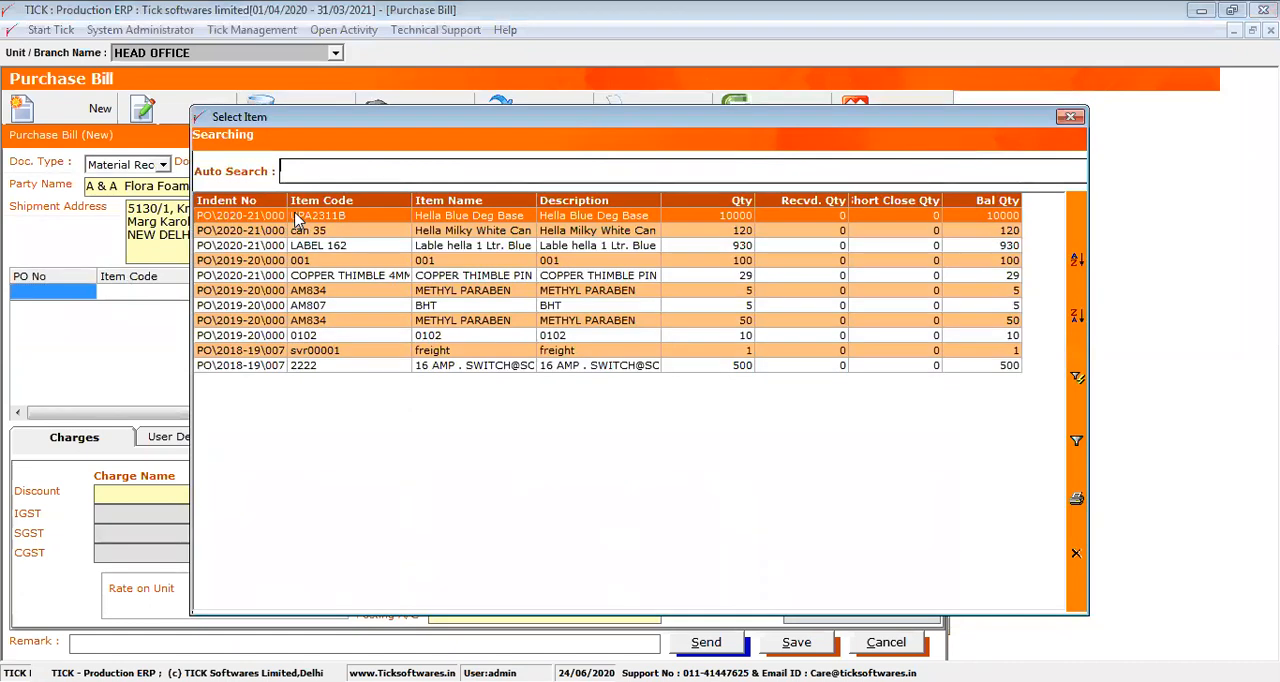
left_click(1069, 117)
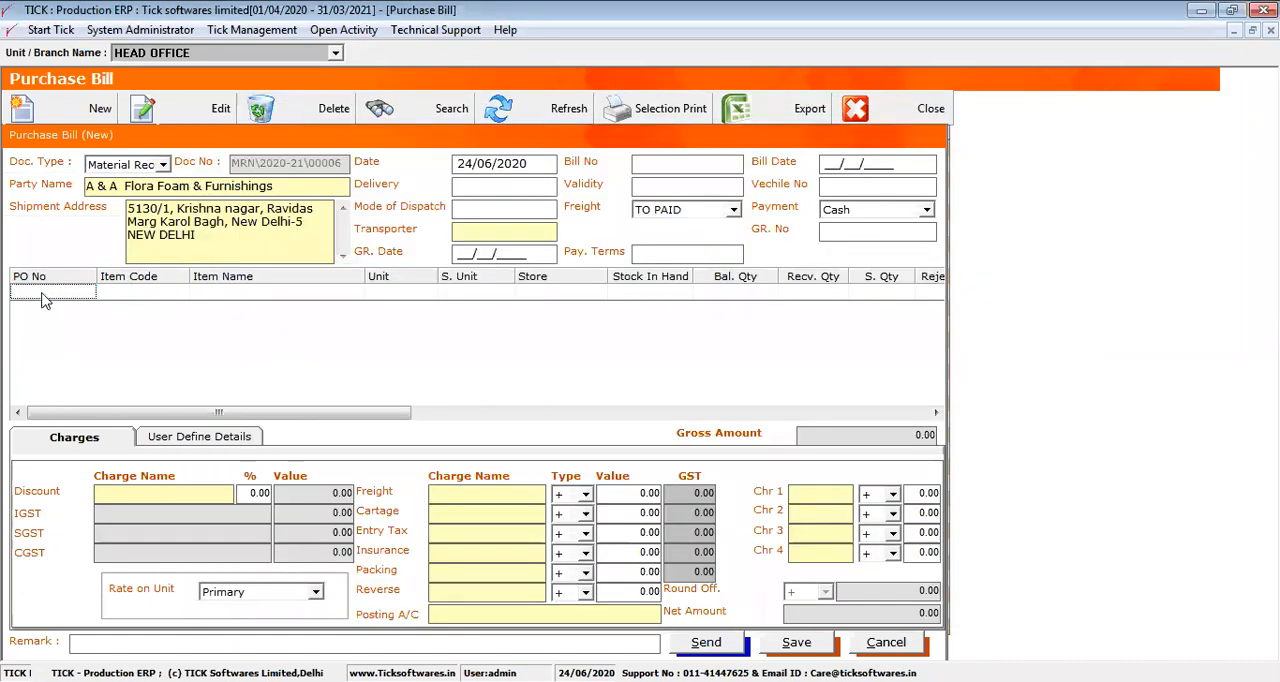
left_click(44, 300)
left_click_drag(411, 199, 325, 200)
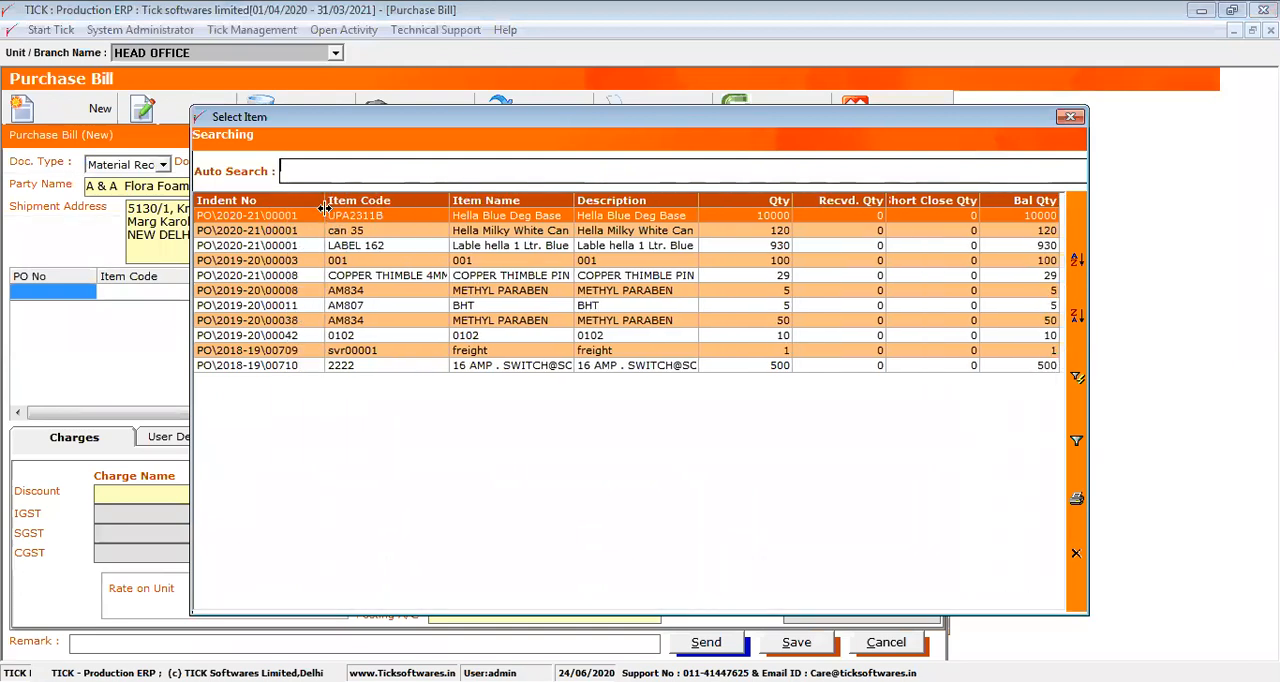
left_click(474, 291)
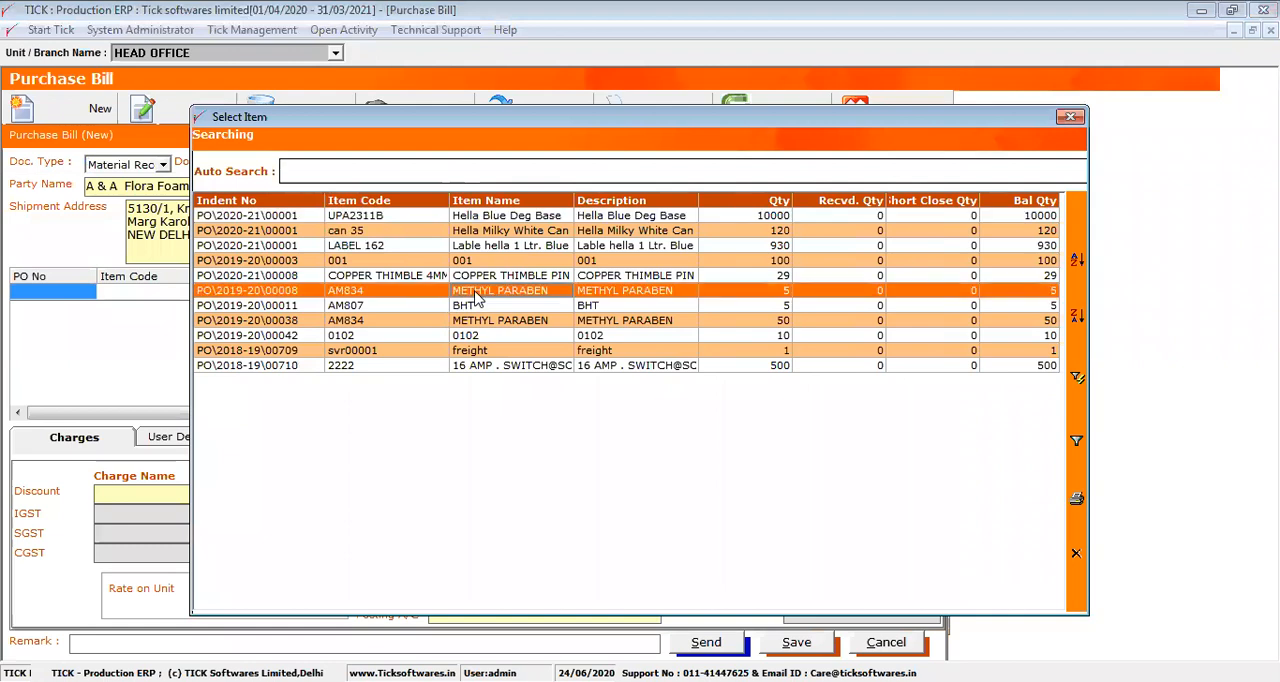
double_click(527, 294)
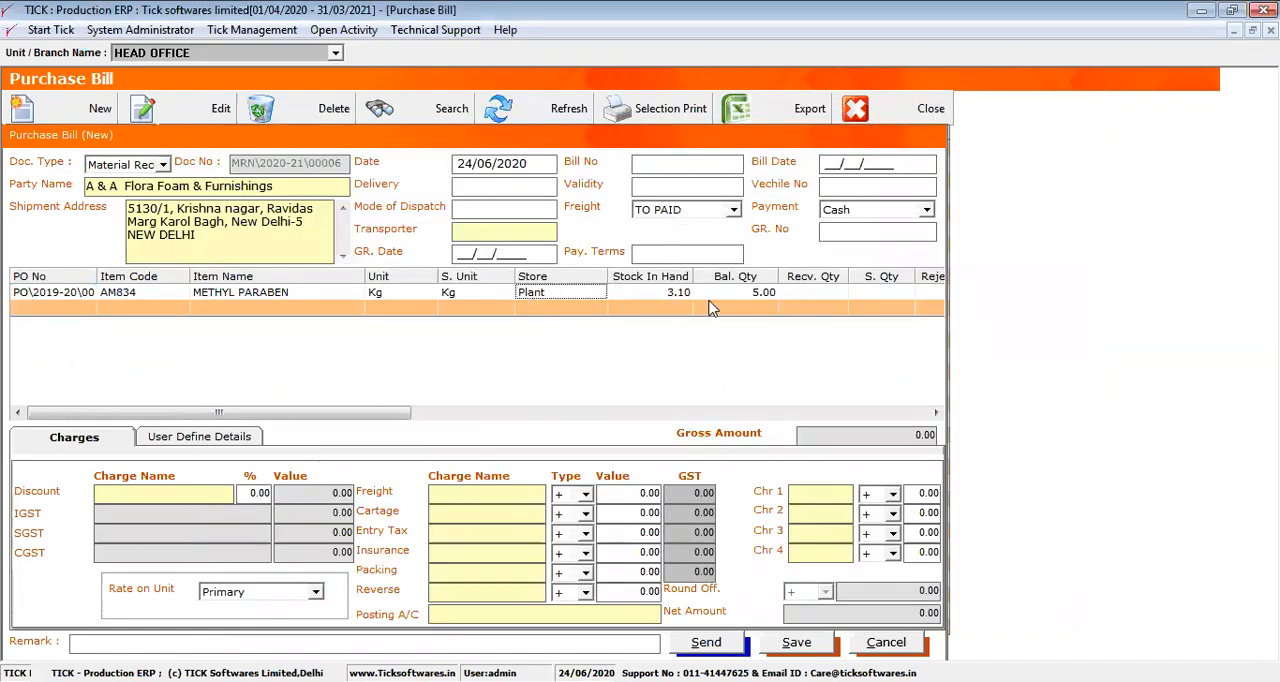
Set the received quantity of the METHYL PARABEN line to 5
left_click(758, 300)
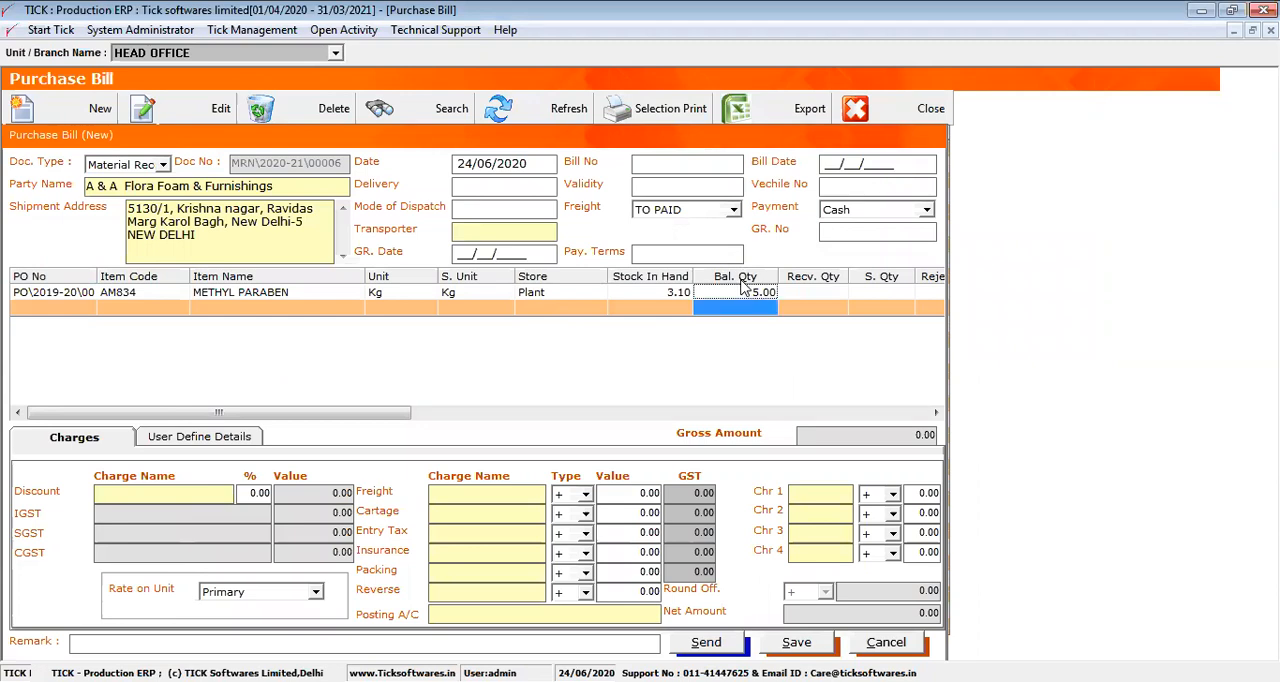
left_click(810, 294)
type("5")
key("Return")
key("Return")
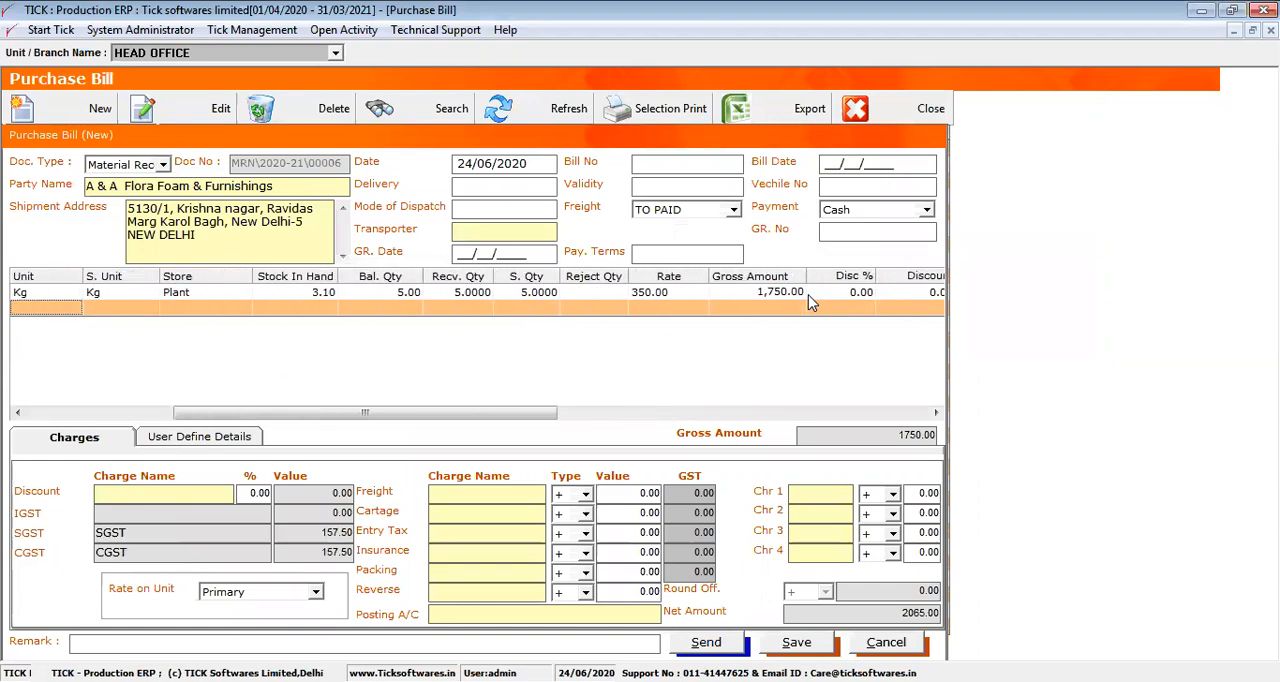
Enter bill number 12345, bill date 01/01/2021 and GR number 122345 in the purchase bill header
key("Return")
key("Return")
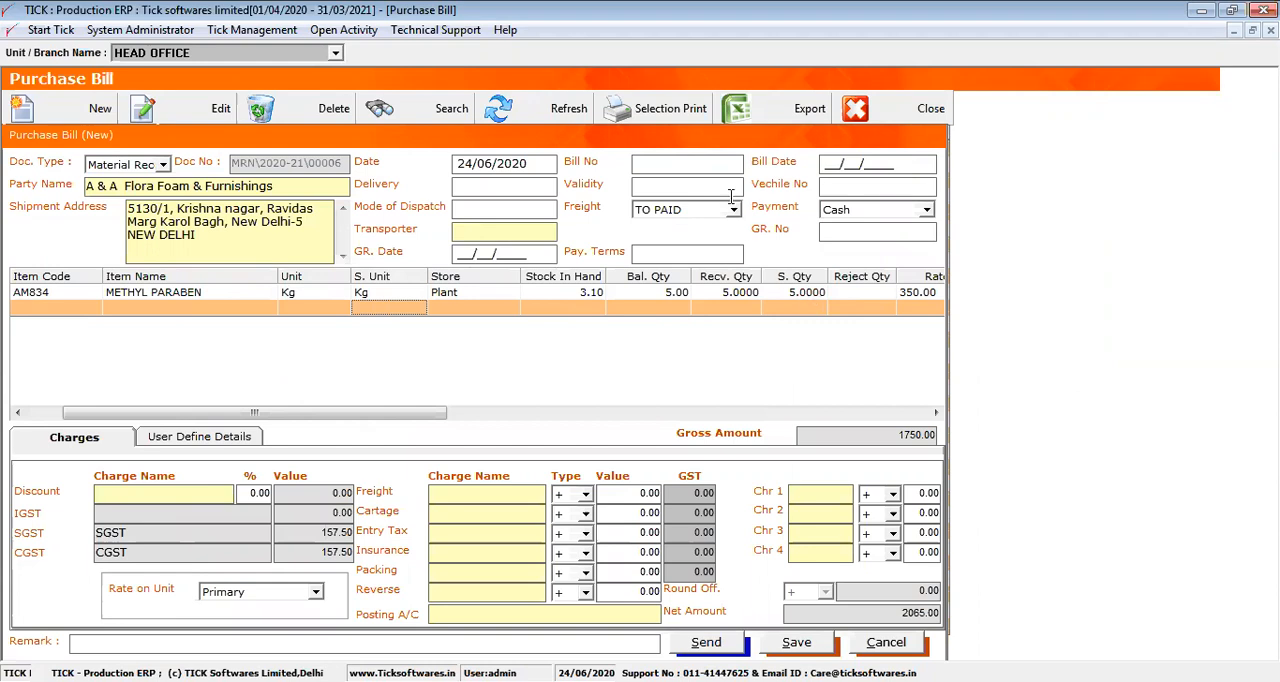
left_click(686, 164)
type("12345")
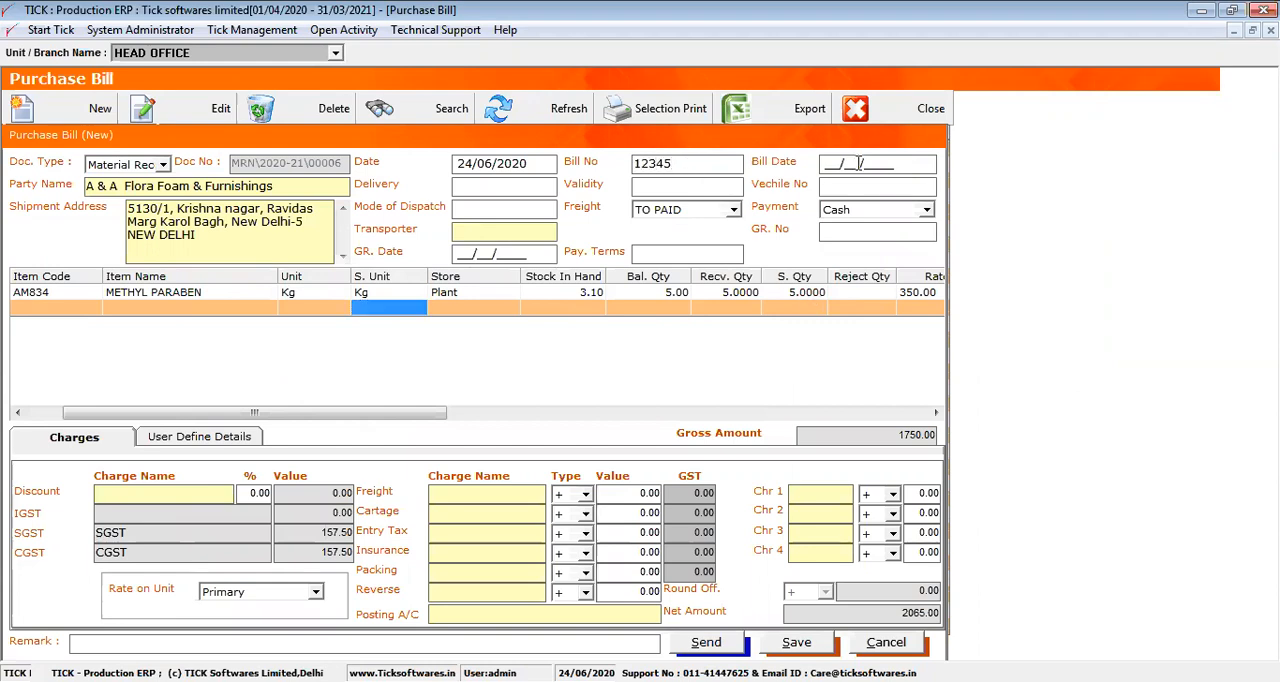
left_click(826, 166)
type("01/01/2021")
left_click(824, 232)
type("122345")
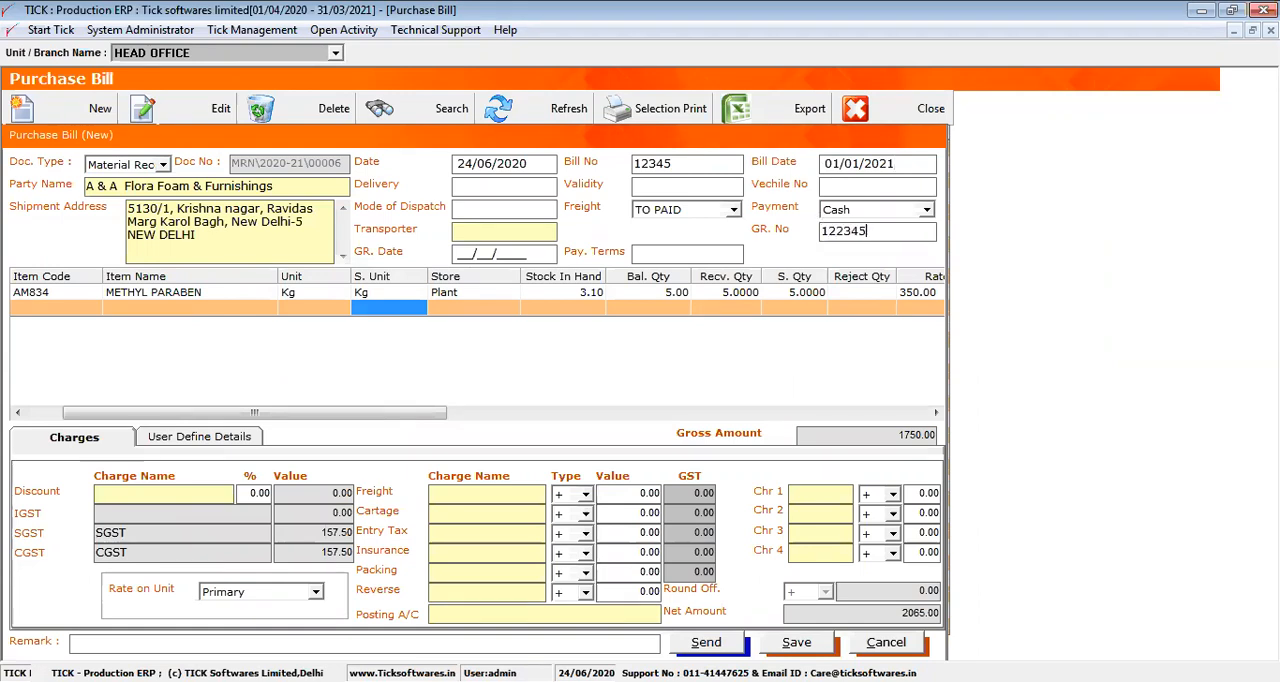
left_click(463, 254)
type("0/1")
key("BackSpace")
key("BackSpace")
Add the Freight and intallation charges to the bill's freight line with a value of 1000 and check the GST on it
left_click(502, 494)
double_click(500, 497)
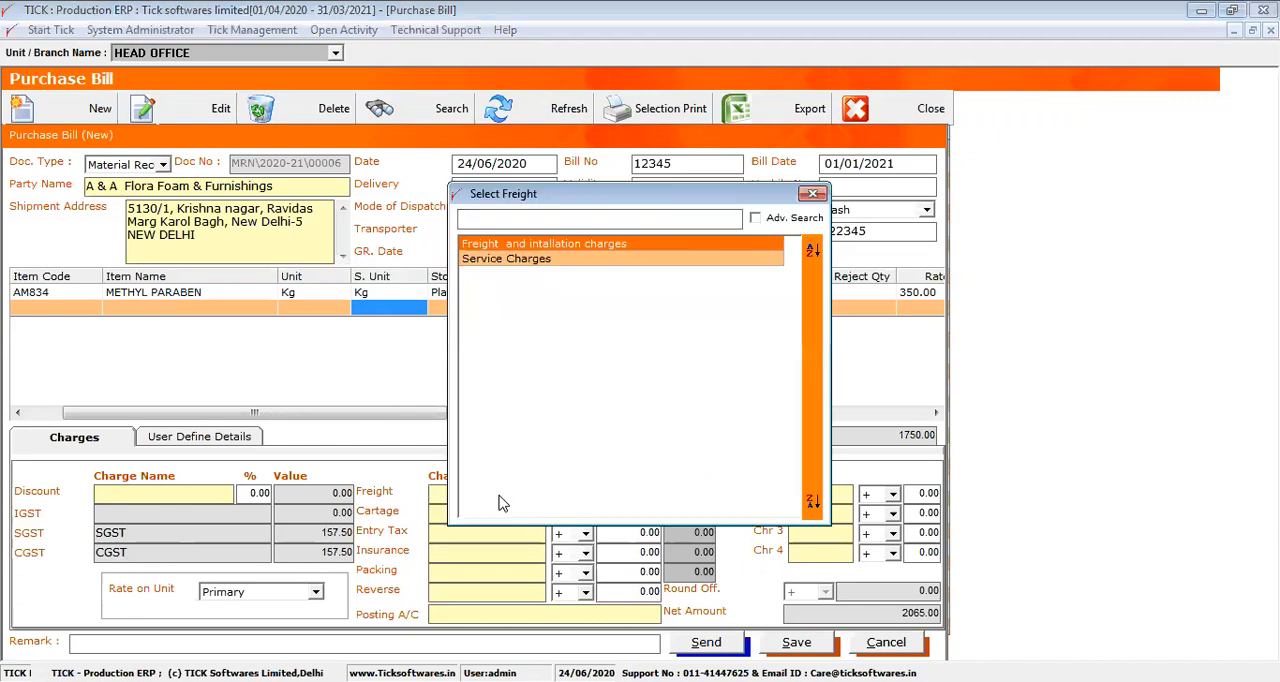
double_click(554, 247)
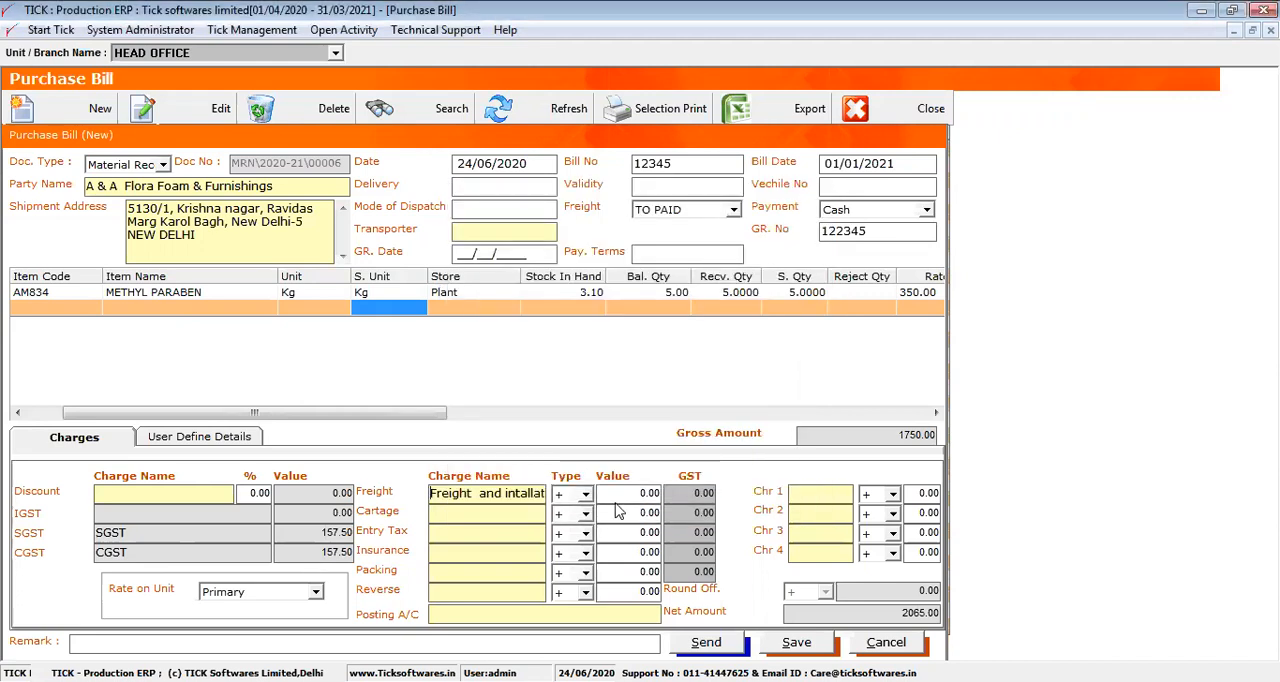
type("1000")
left_click(622, 511)
left_click(621, 493)
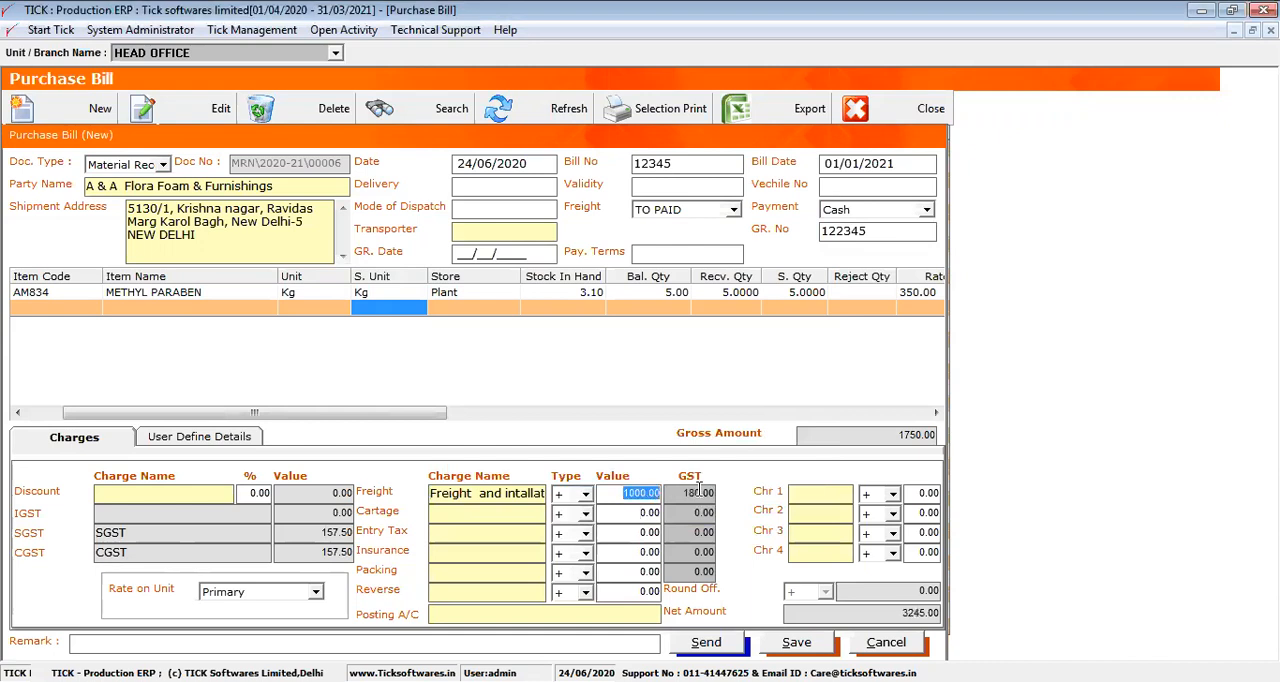
left_click(699, 492)
left_click(652, 493)
double_click(652, 493)
key("Tab")
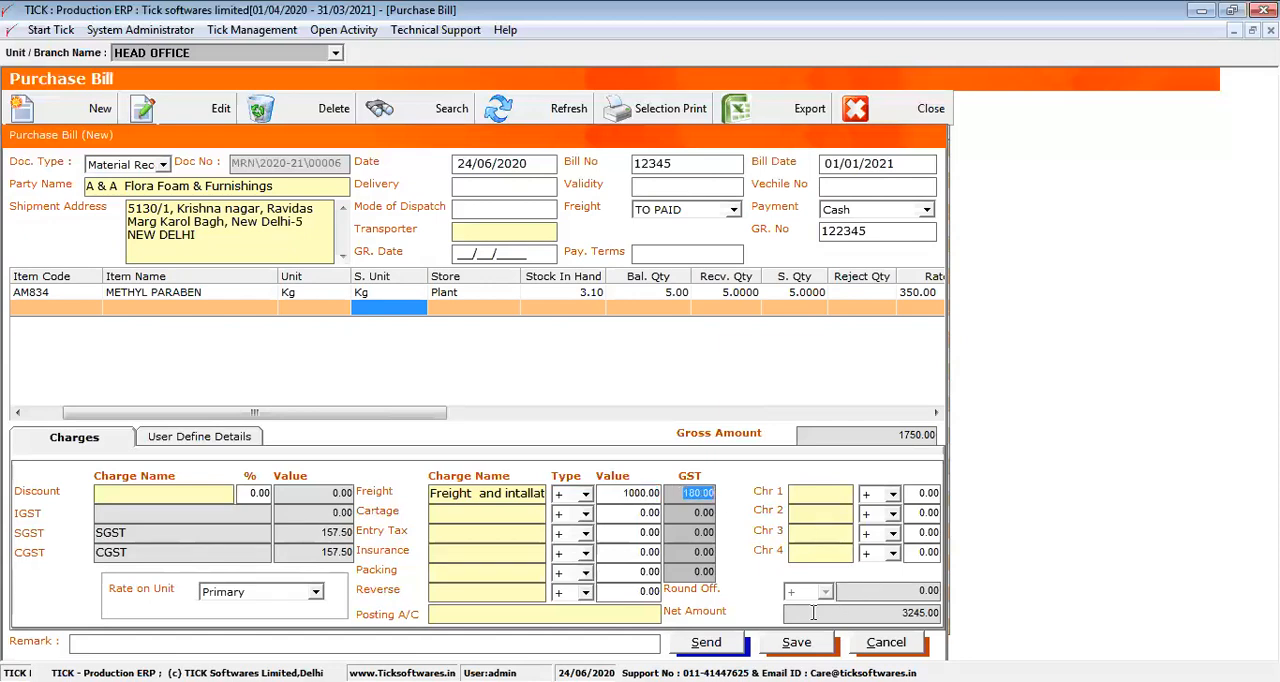
Save the purchase bill with PURCHASE as the posting account, agreeing to update the purchase rate in the material setup
left_click(799, 643)
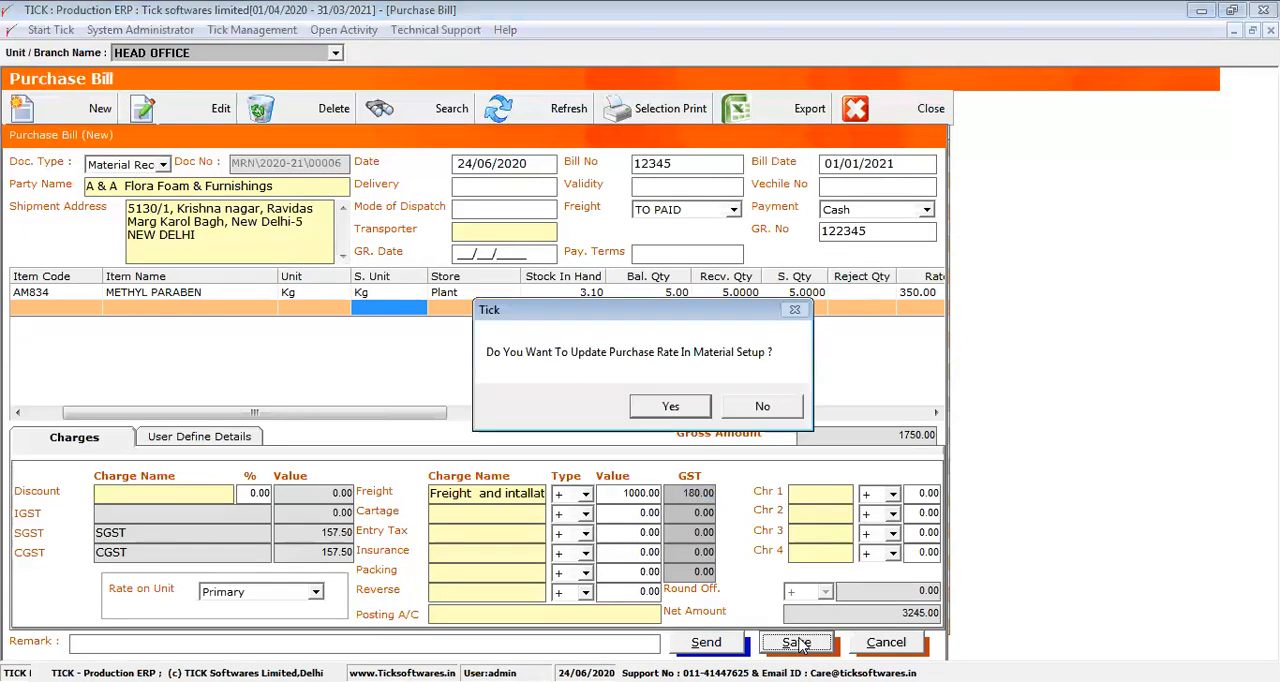
key("Return")
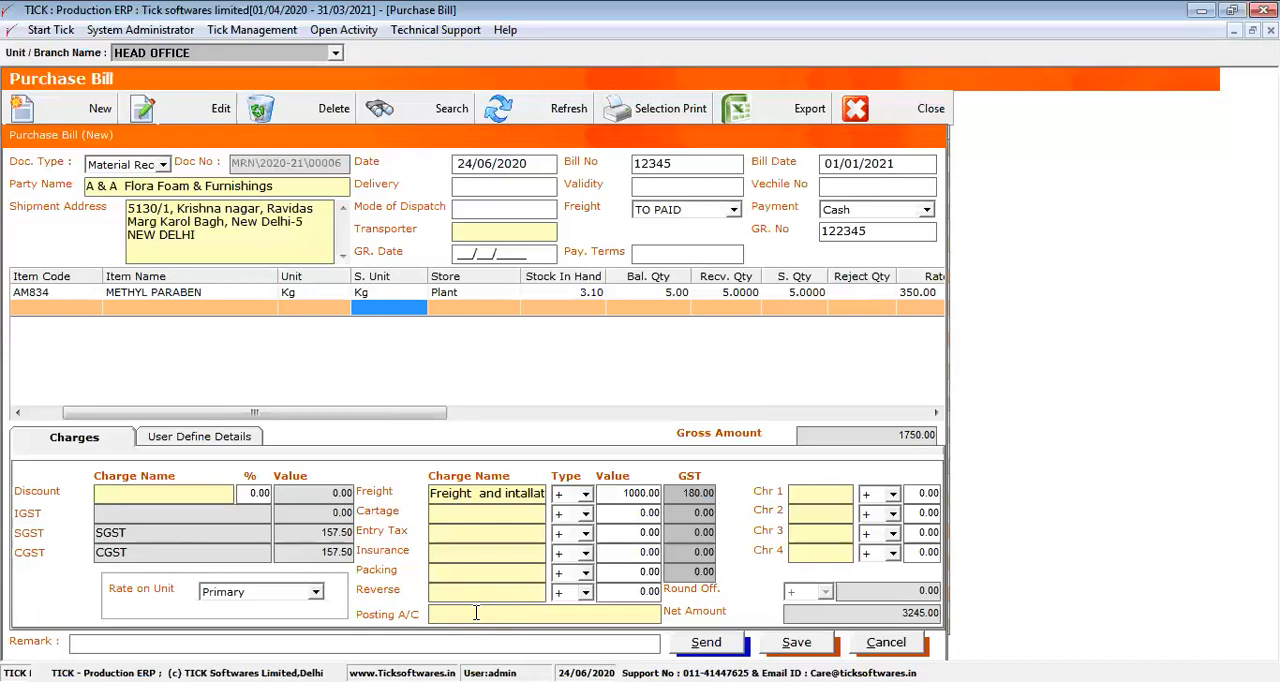
left_click(476, 613)
left_click(519, 260)
double_click(519, 263)
left_click(808, 643)
key("Return")
key("Return")
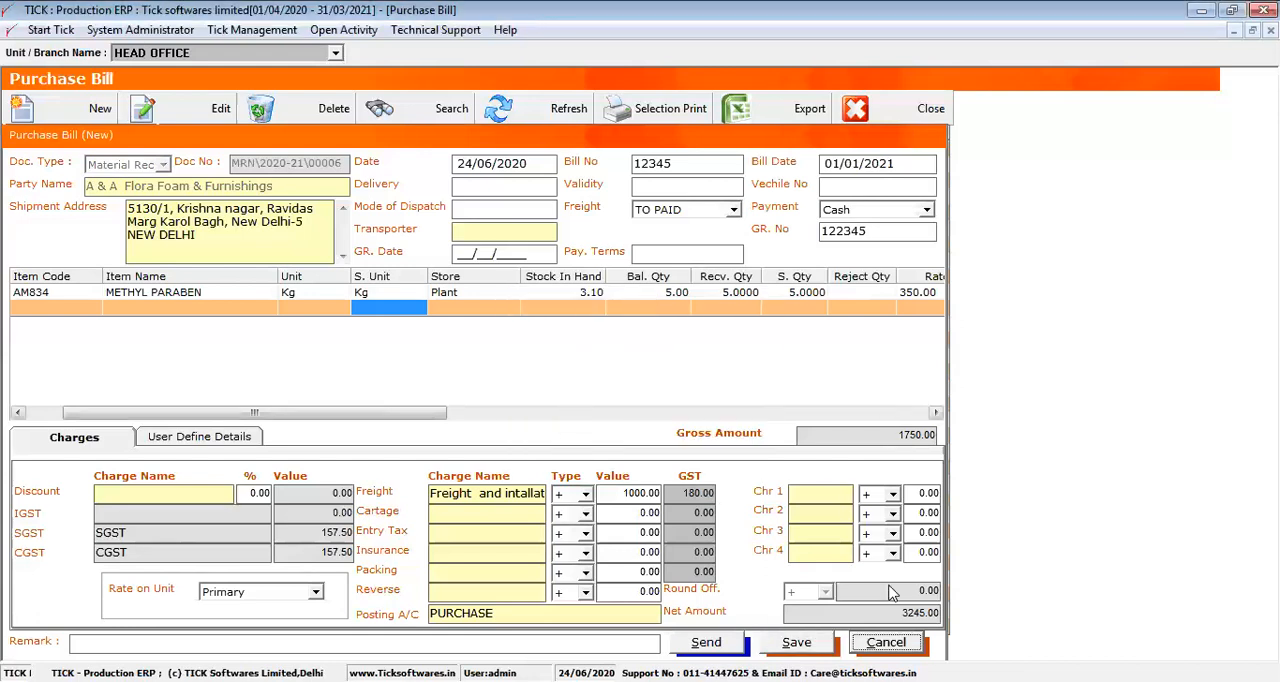
Leave the new purchase bill form and close the purchase bill list
left_click(888, 642)
left_click(875, 117)
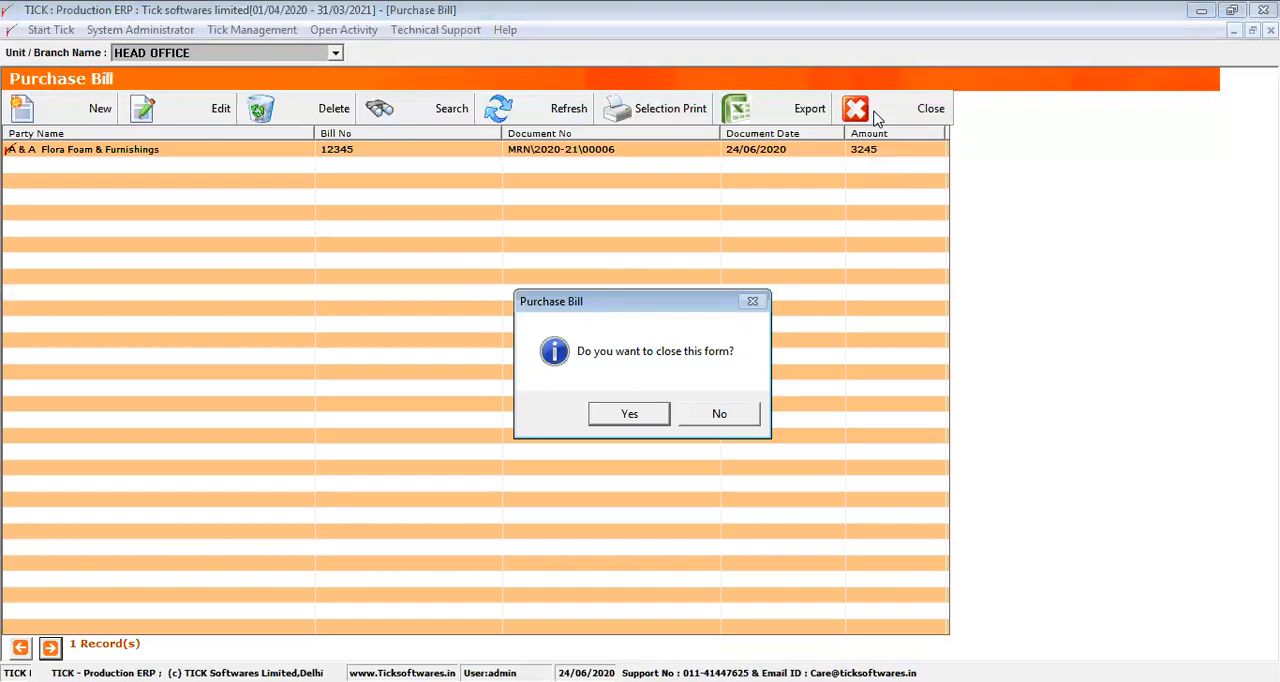
key("Return")
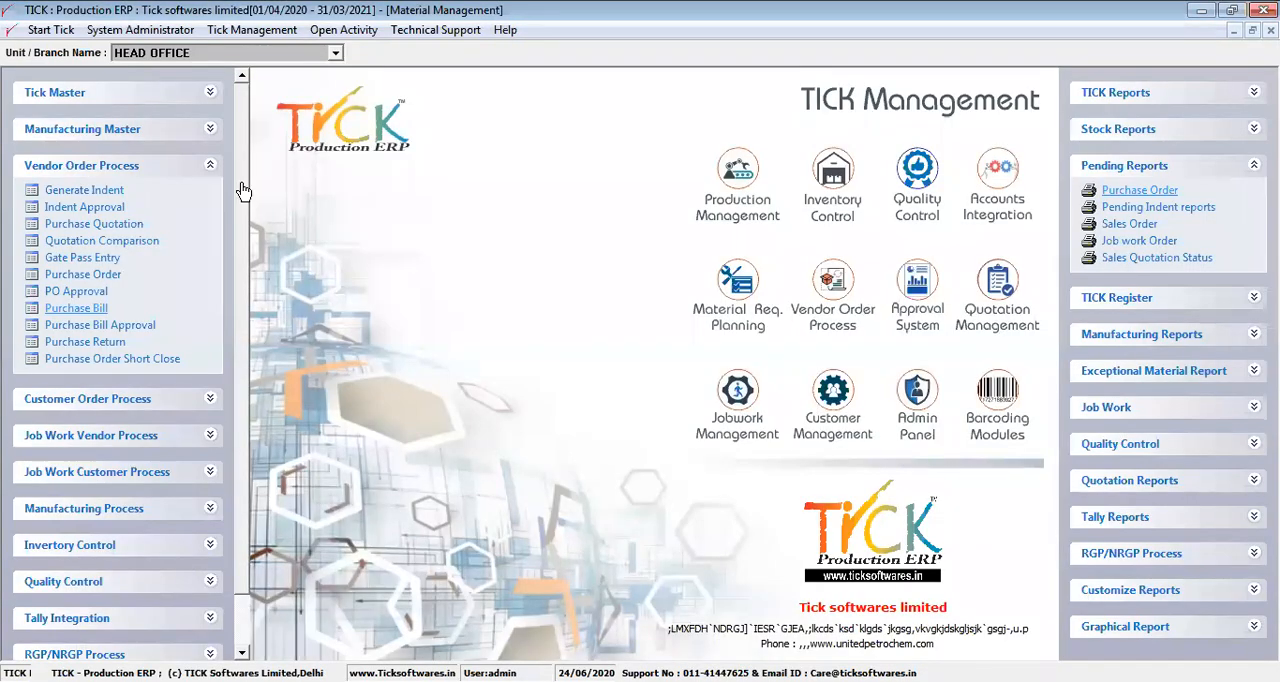
Open the material QC parameter definition of method 10W30SJ from Quality Control and review its list of QC parameters
left_click(212, 168)
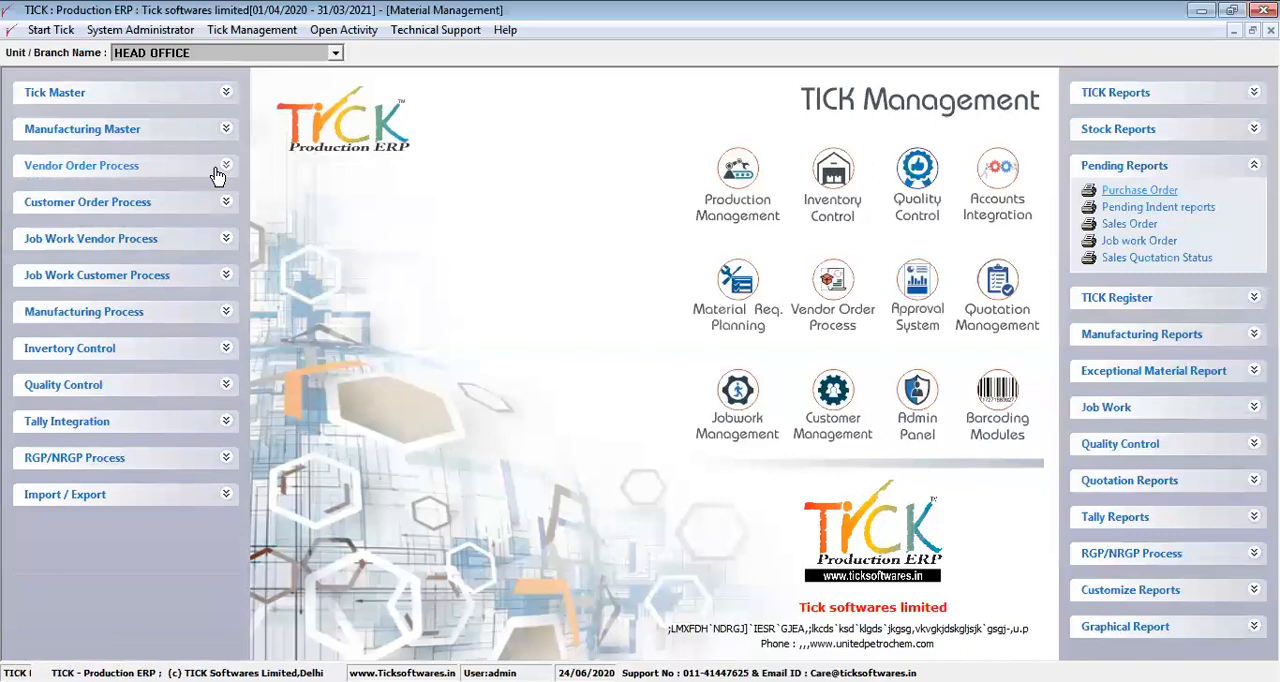
left_click(193, 388)
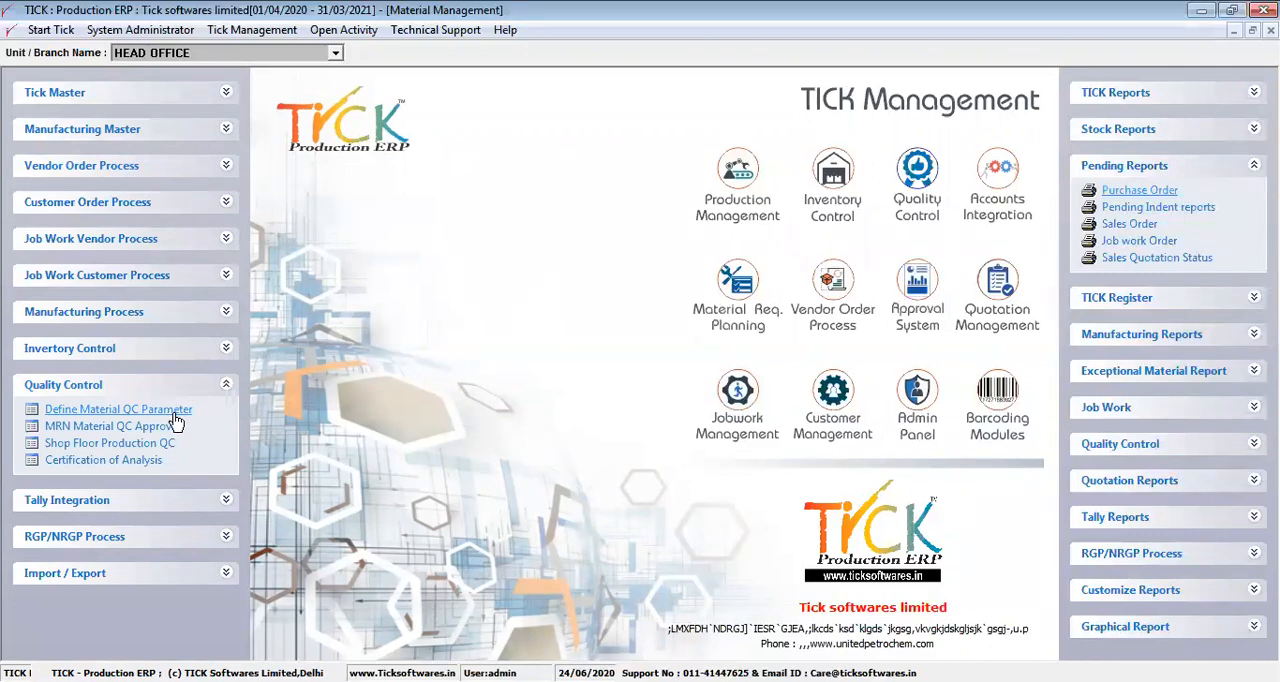
left_click(174, 414)
key("Return")
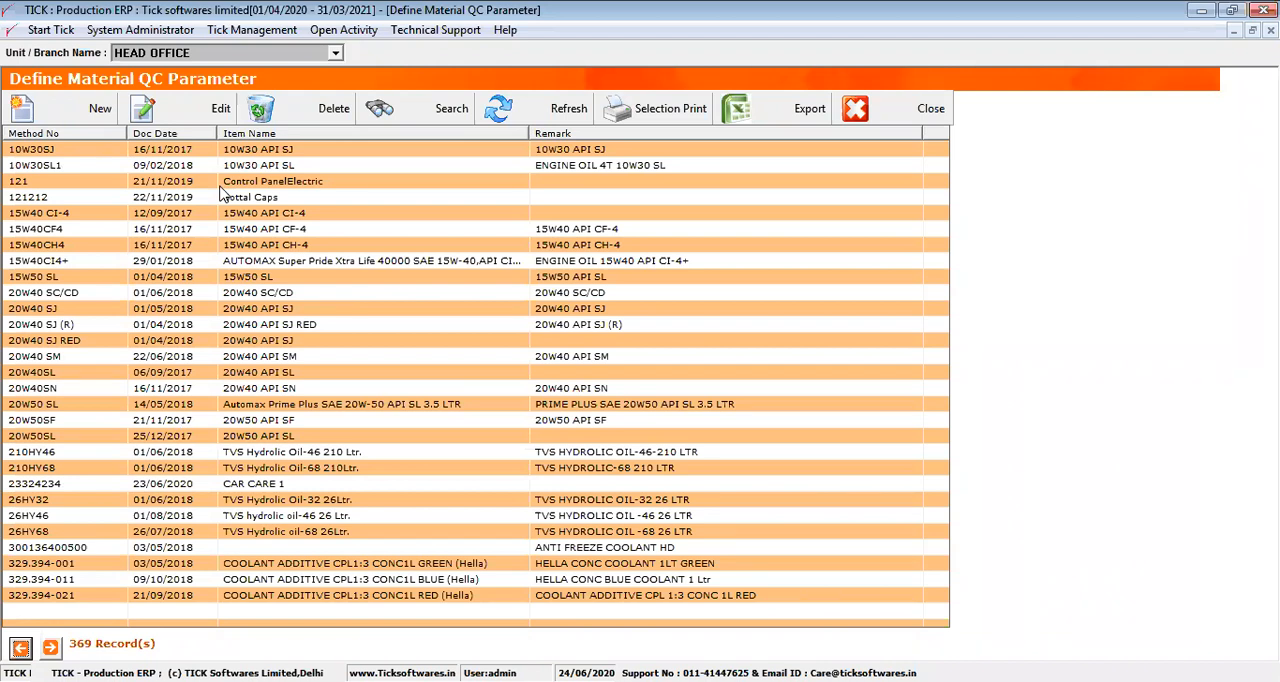
left_click(138, 151)
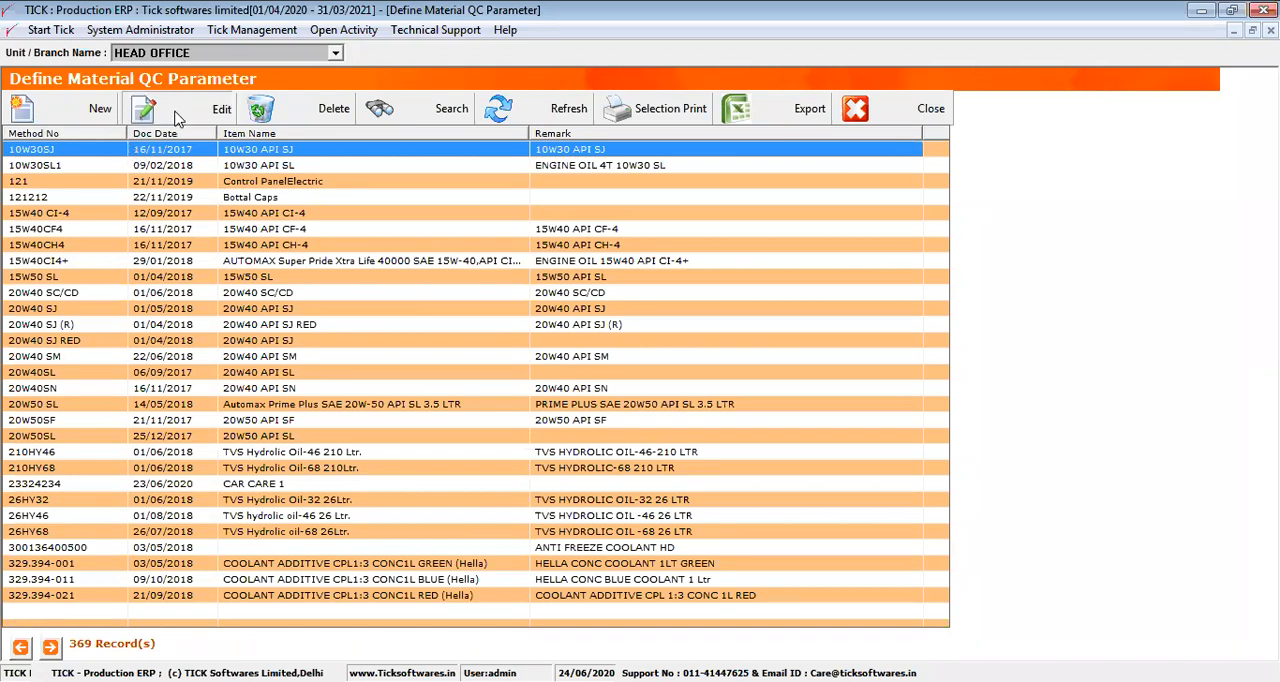
left_click(176, 118)
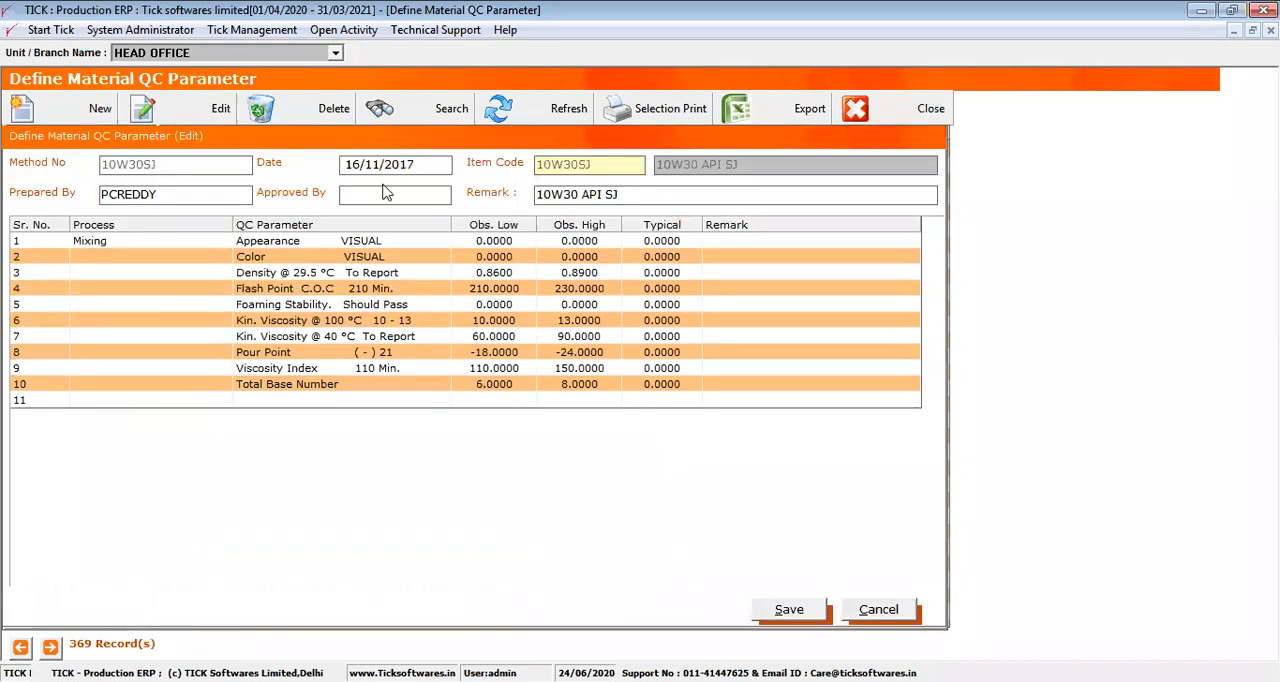
left_click_drag(352, 246, 355, 387)
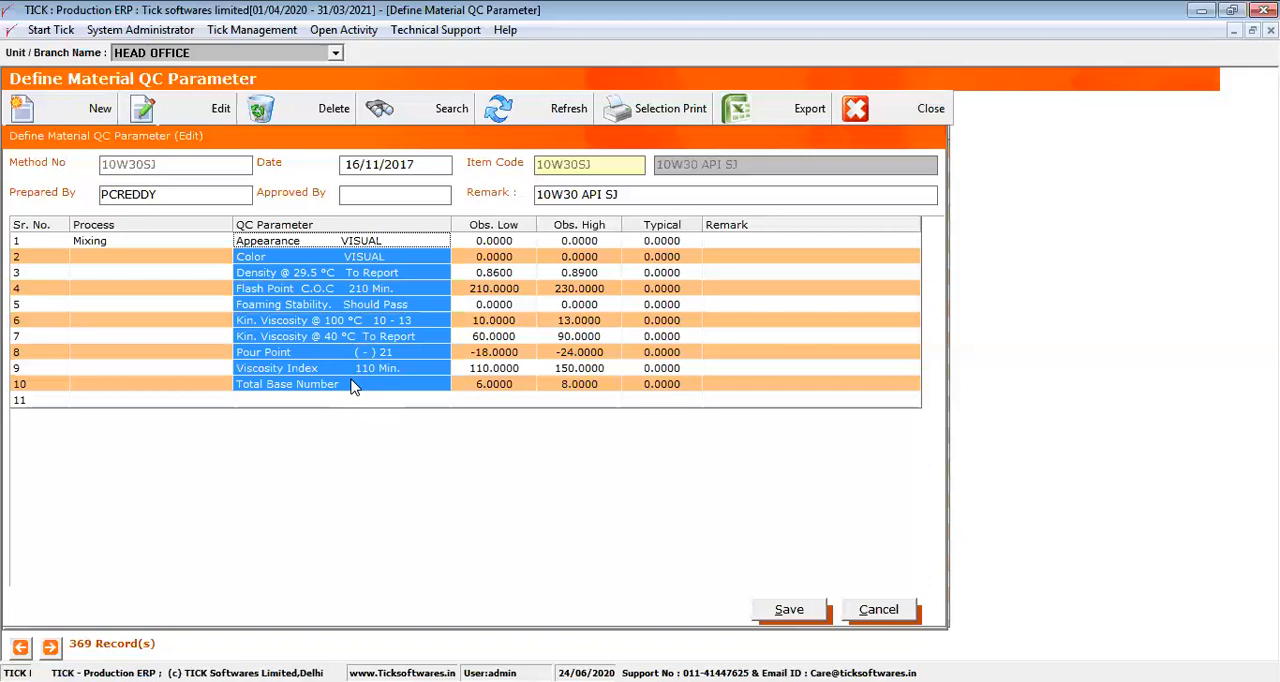
Try to add Color VISUAL as the QC parameter of row 11 in the 10W30SJ definition
left_click(292, 401)
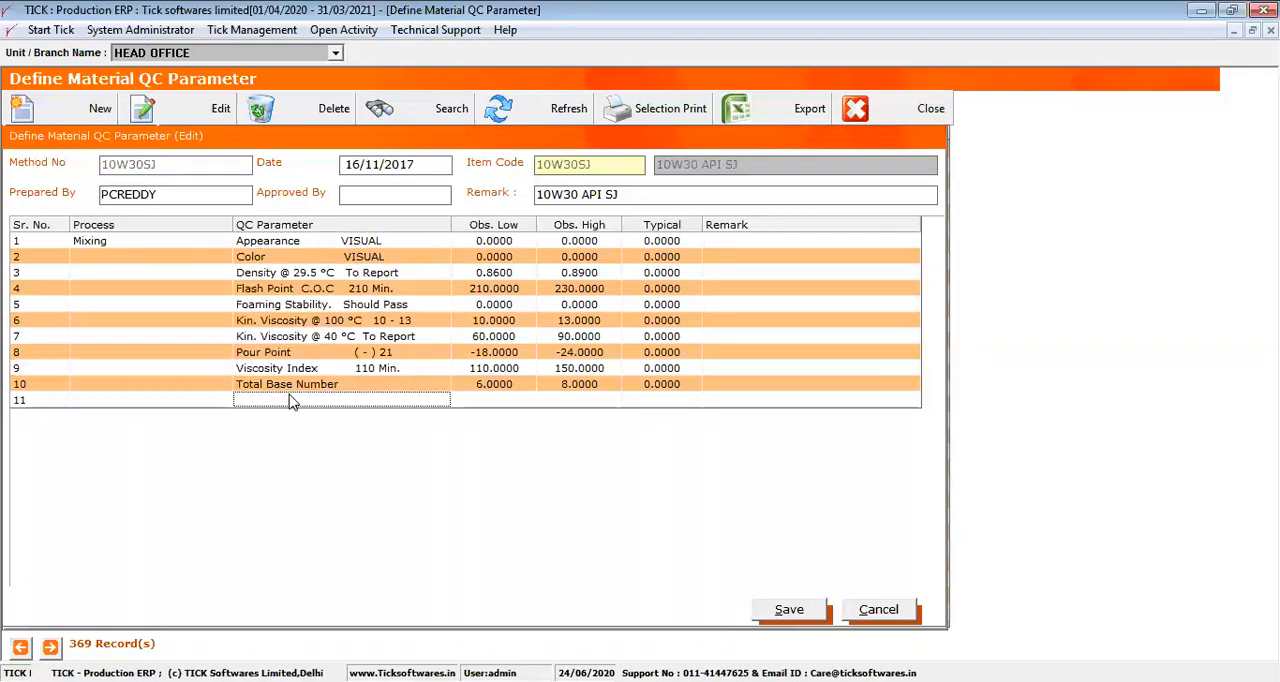
double_click(289, 396)
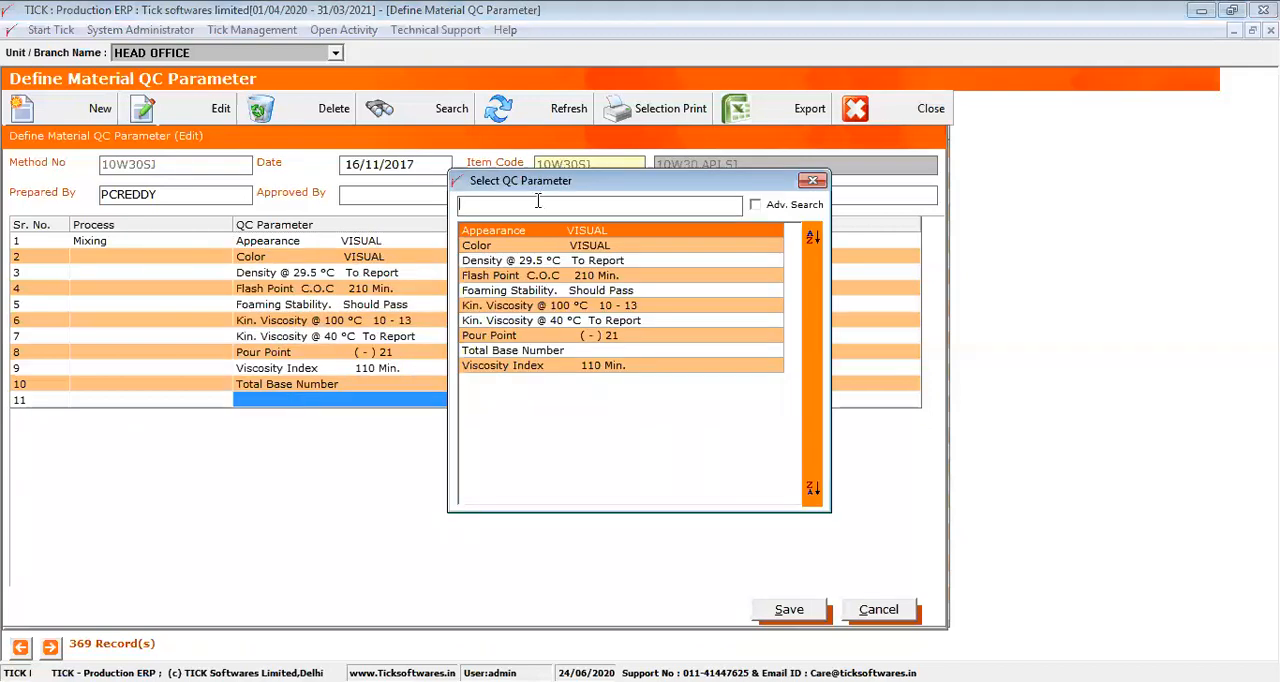
left_click(509, 250)
double_click(509, 252)
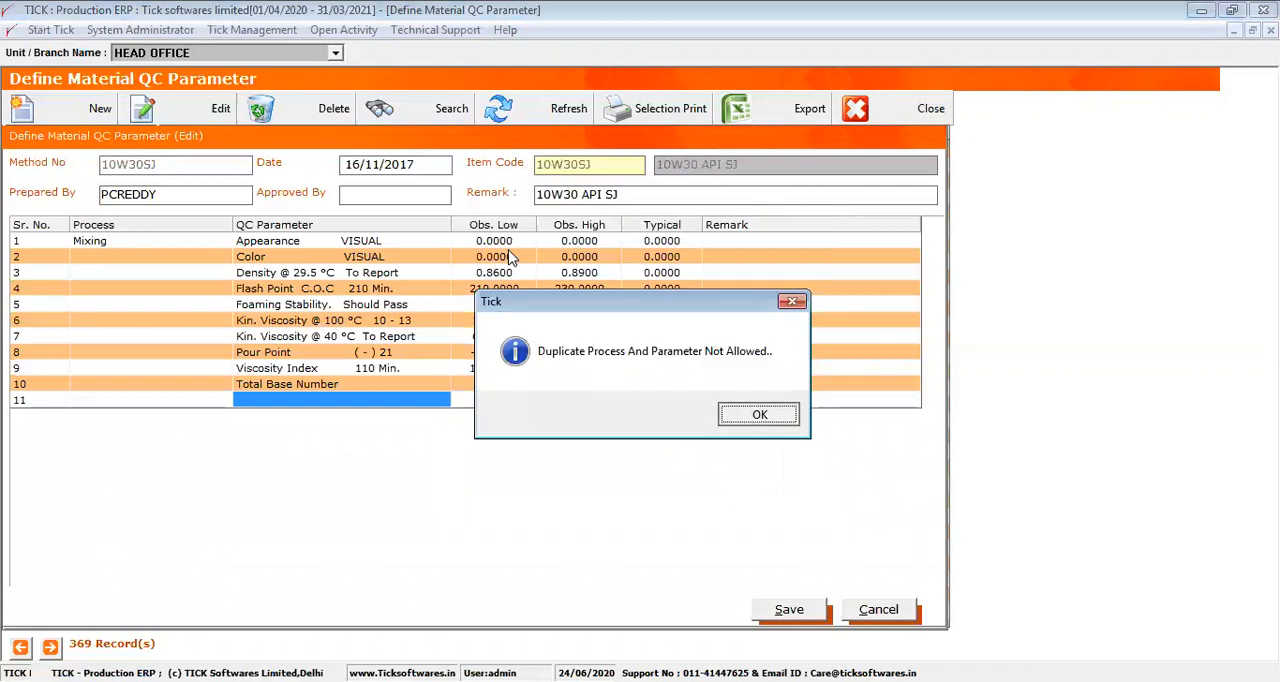
key("Return")
Examine the QC Parameter, Obs. Low, Obs. High and Typical columns of the 10W30SJ definition
left_click(410, 242, "shift")
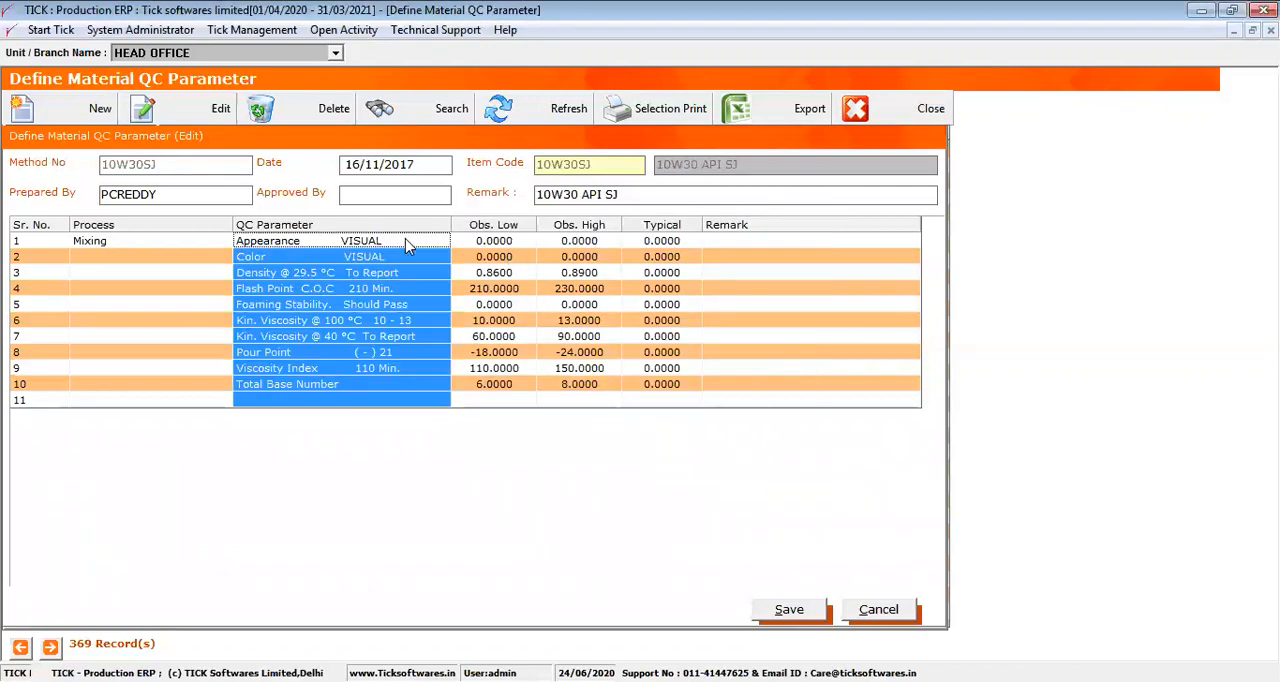
left_click(510, 229)
left_click(592, 229)
left_click(676, 229)
left_click(506, 228)
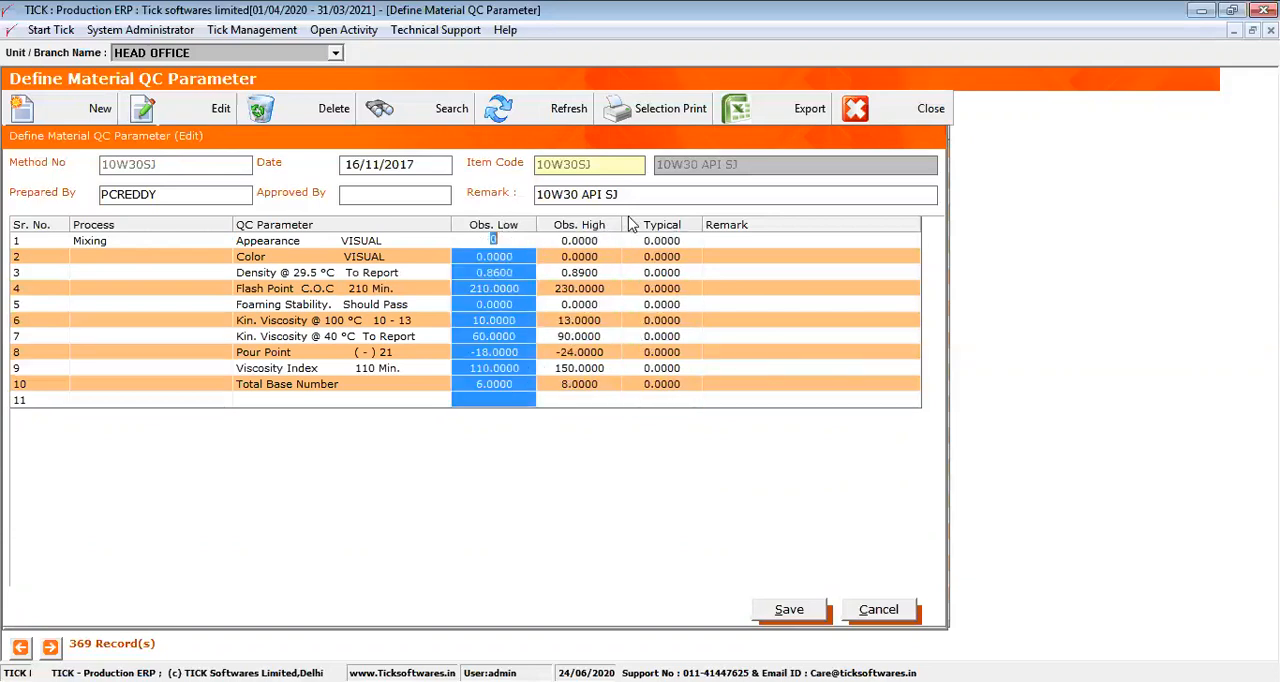
left_click(592, 228)
left_click(508, 228)
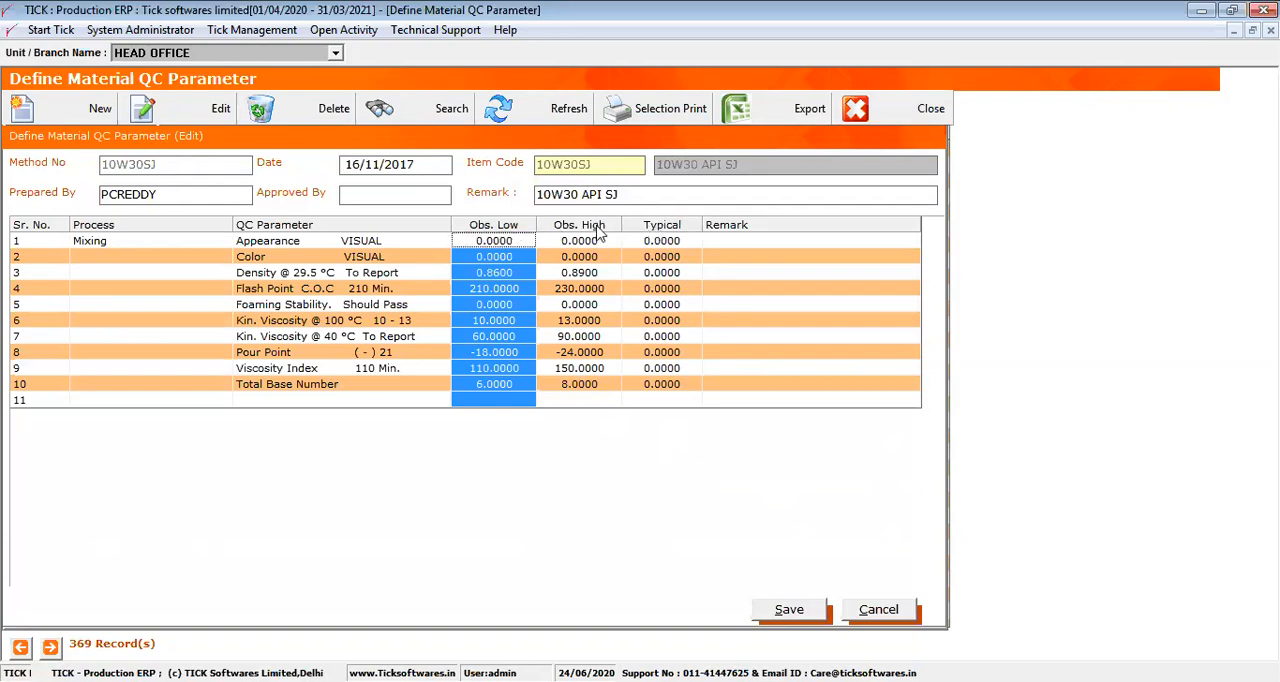
left_click(608, 230)
left_click(652, 231)
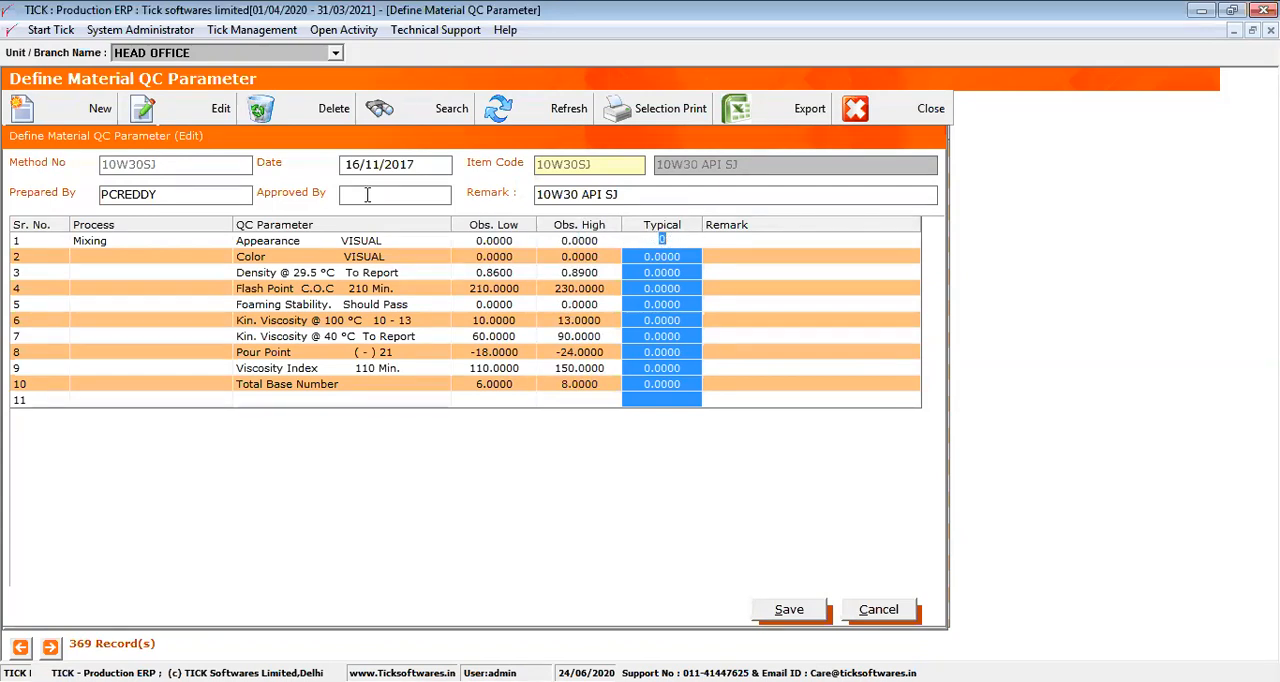
left_click(367, 232)
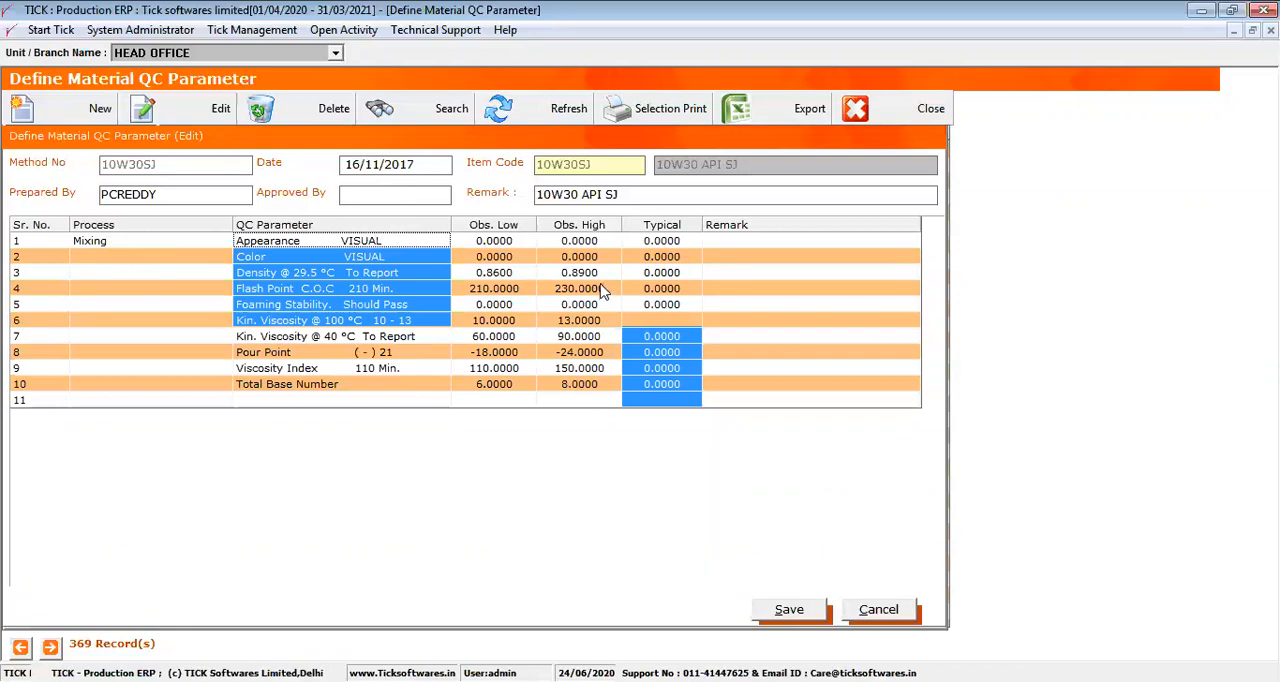
left_click(493, 230)
left_click(648, 237)
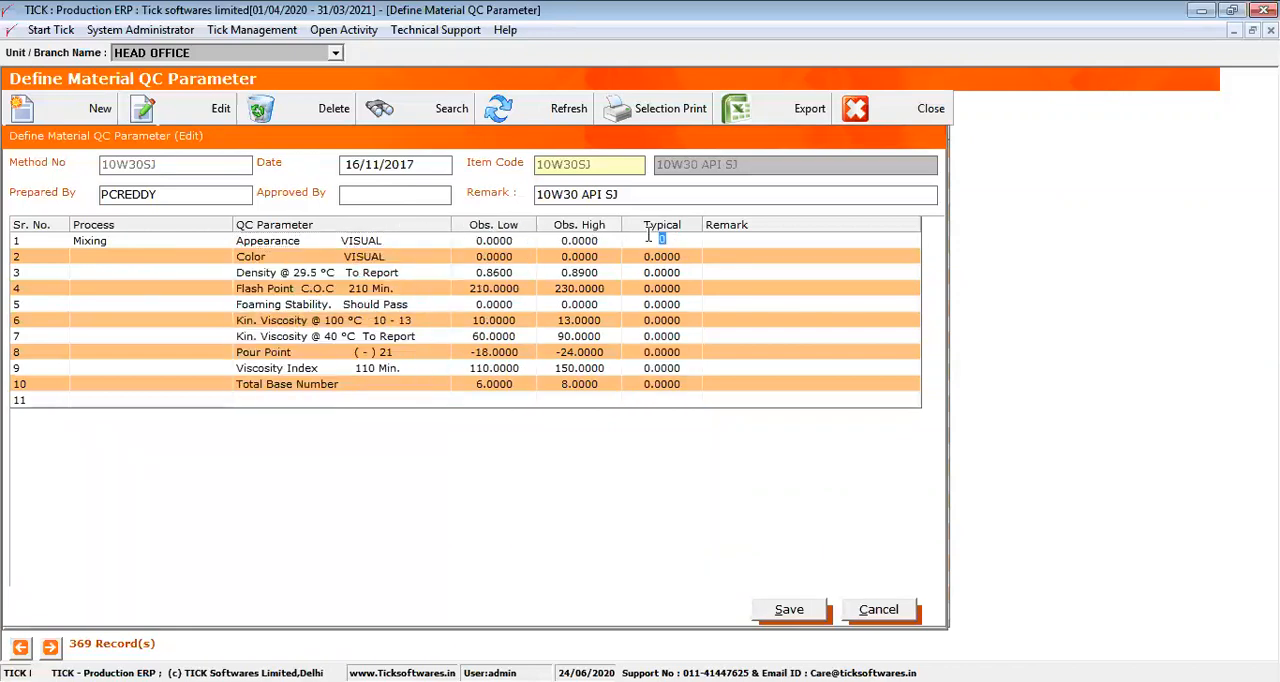
left_click(442, 228)
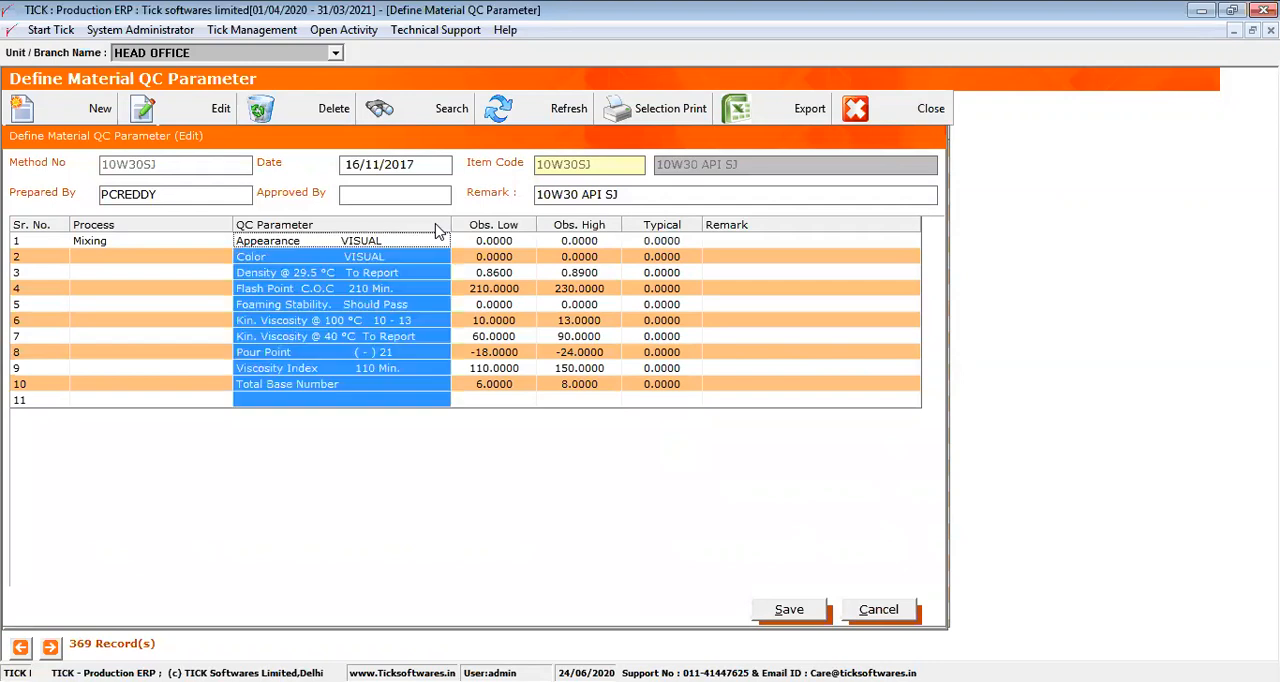
left_click(586, 228)
left_click(664, 228)
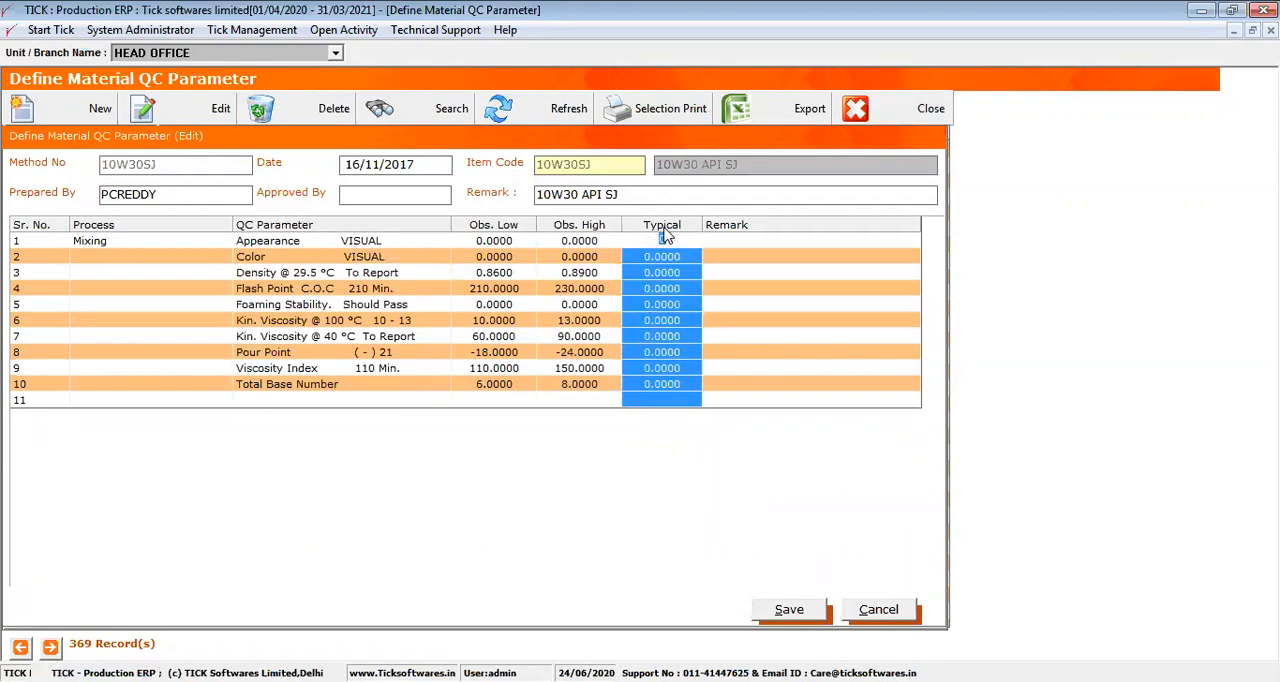
Cancel the 10W30SJ definition form and close the material QC parameter list
left_click(872, 609)
key("Return")
left_click(858, 110)
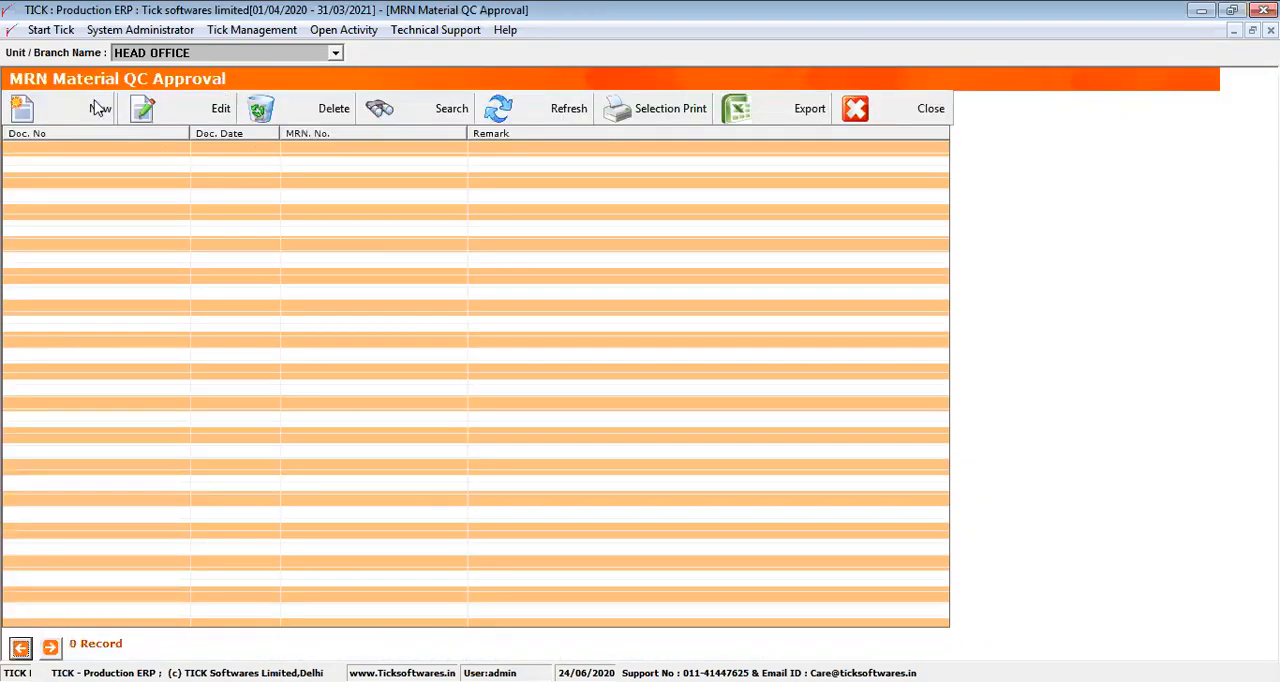
Start a new MRN Material QC Approval for document MRN\2019-20\00001 and load its item into the grid
left_click(100, 108)
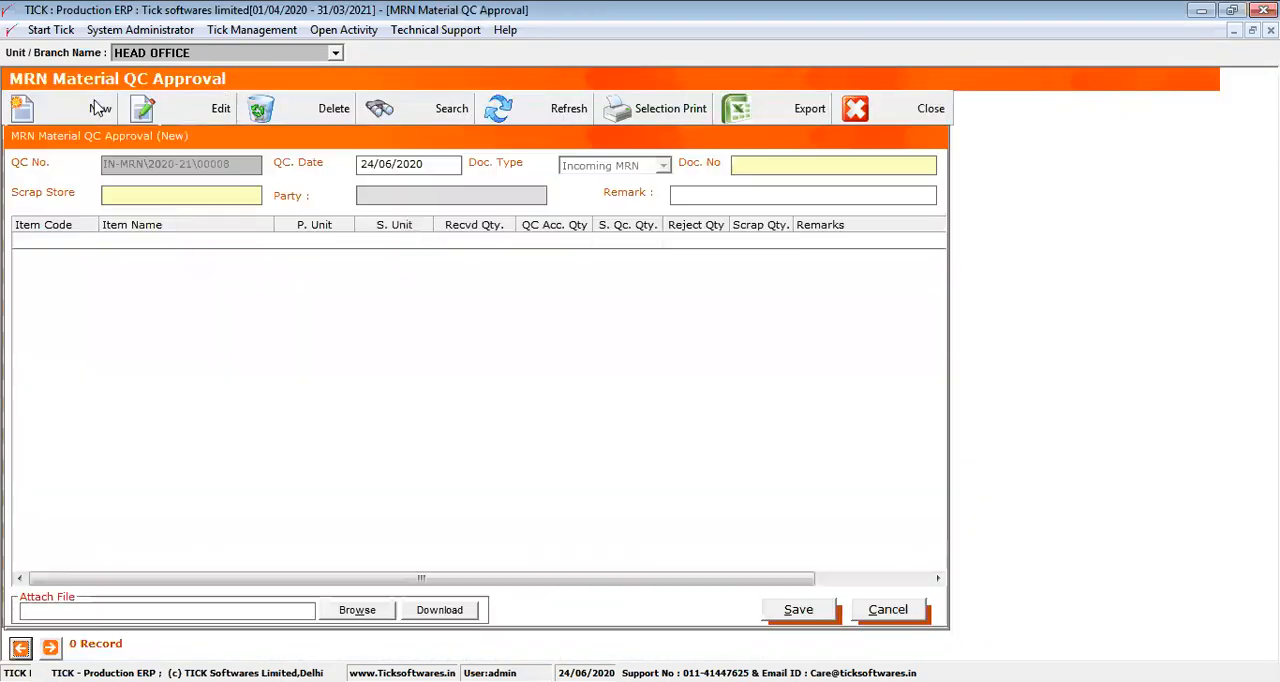
double_click(743, 170)
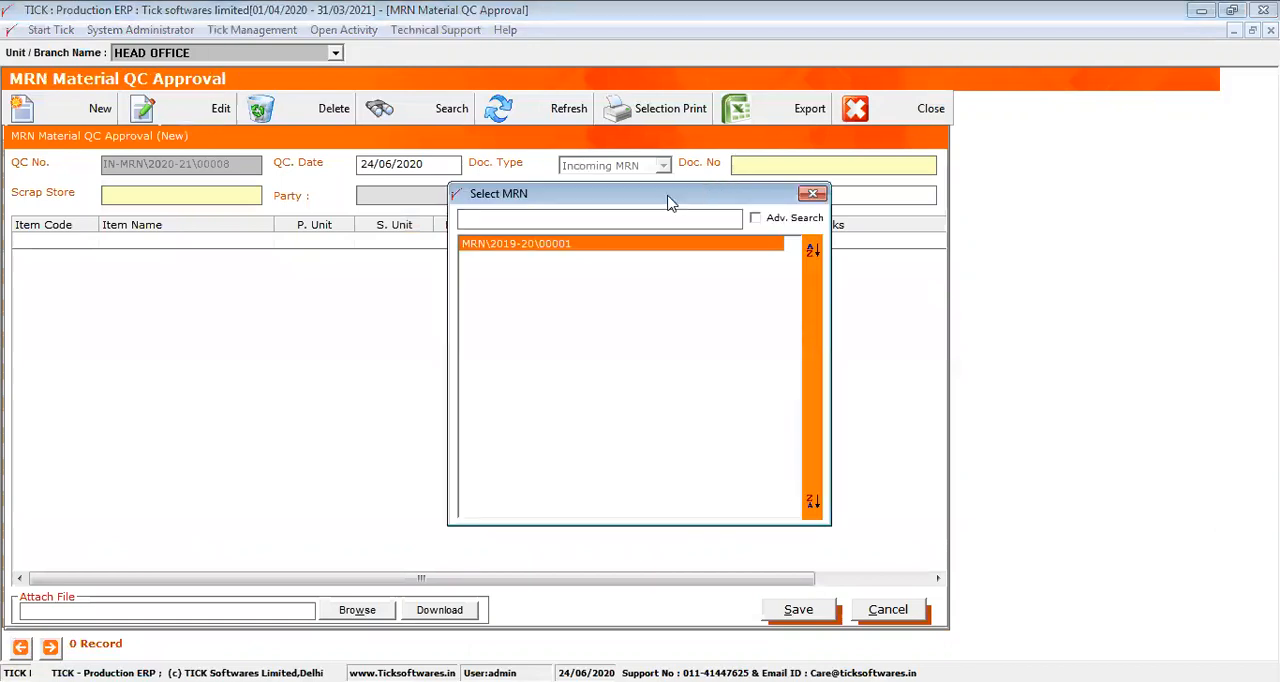
double_click(567, 249)
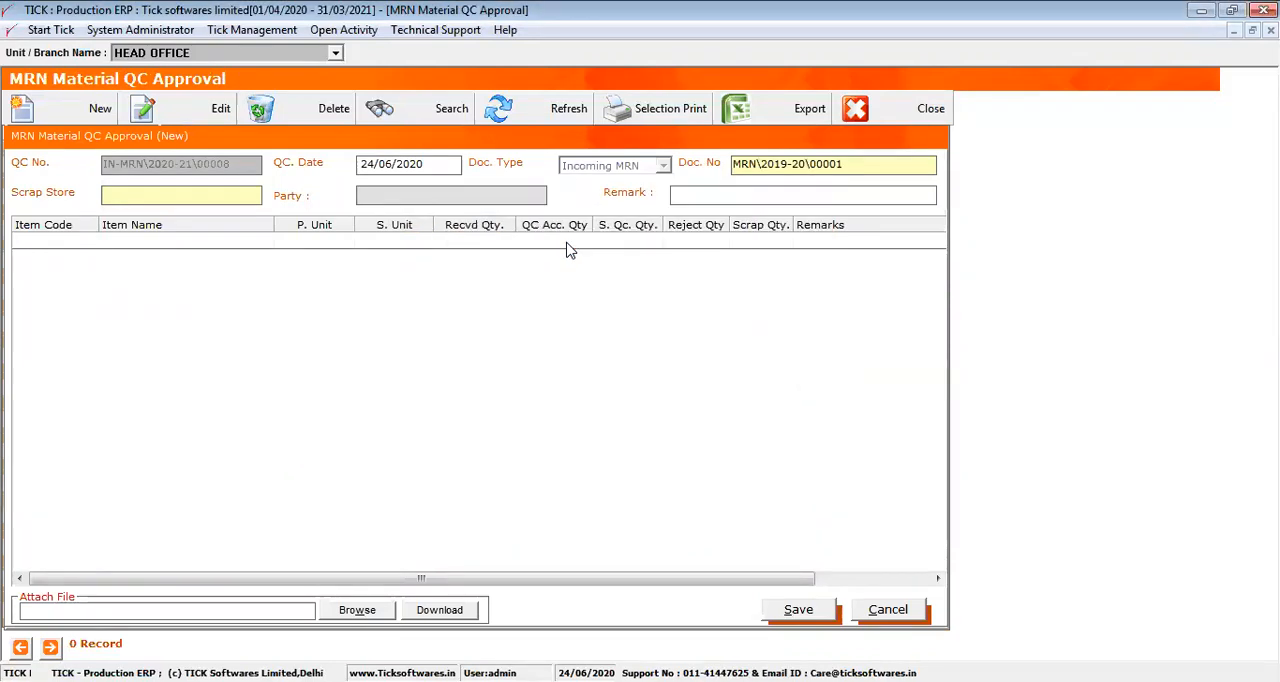
left_click(211, 258)
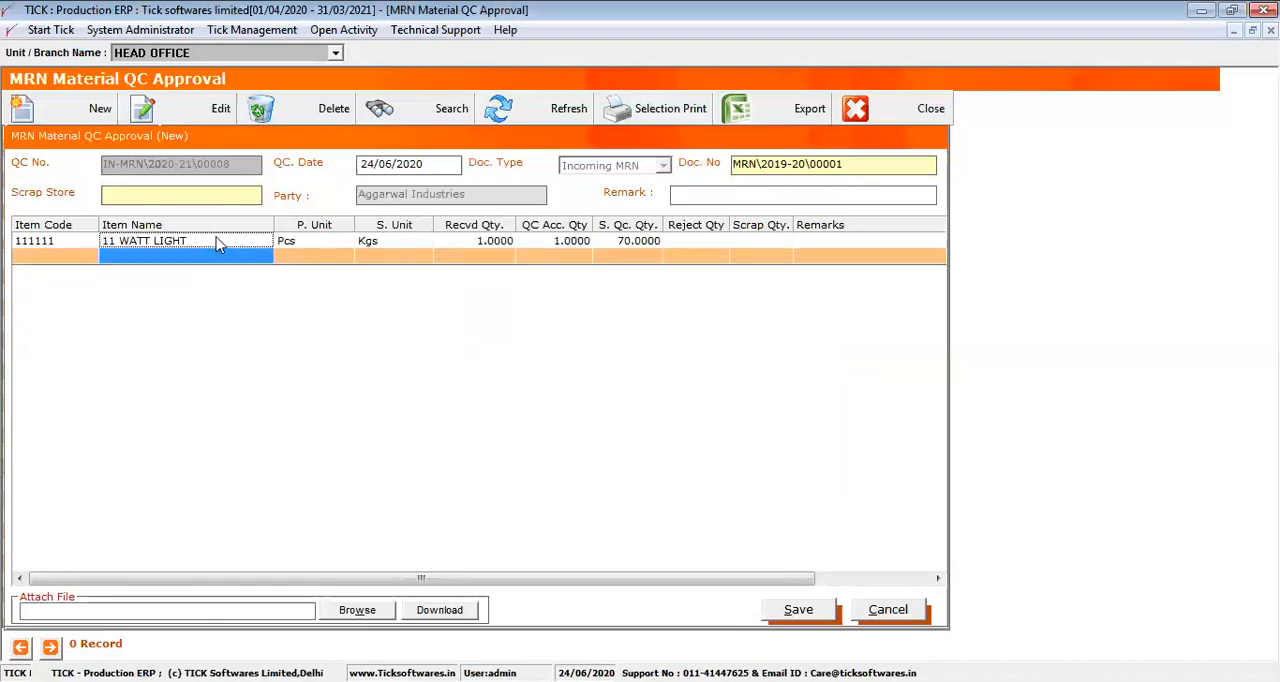
left_click(447, 258)
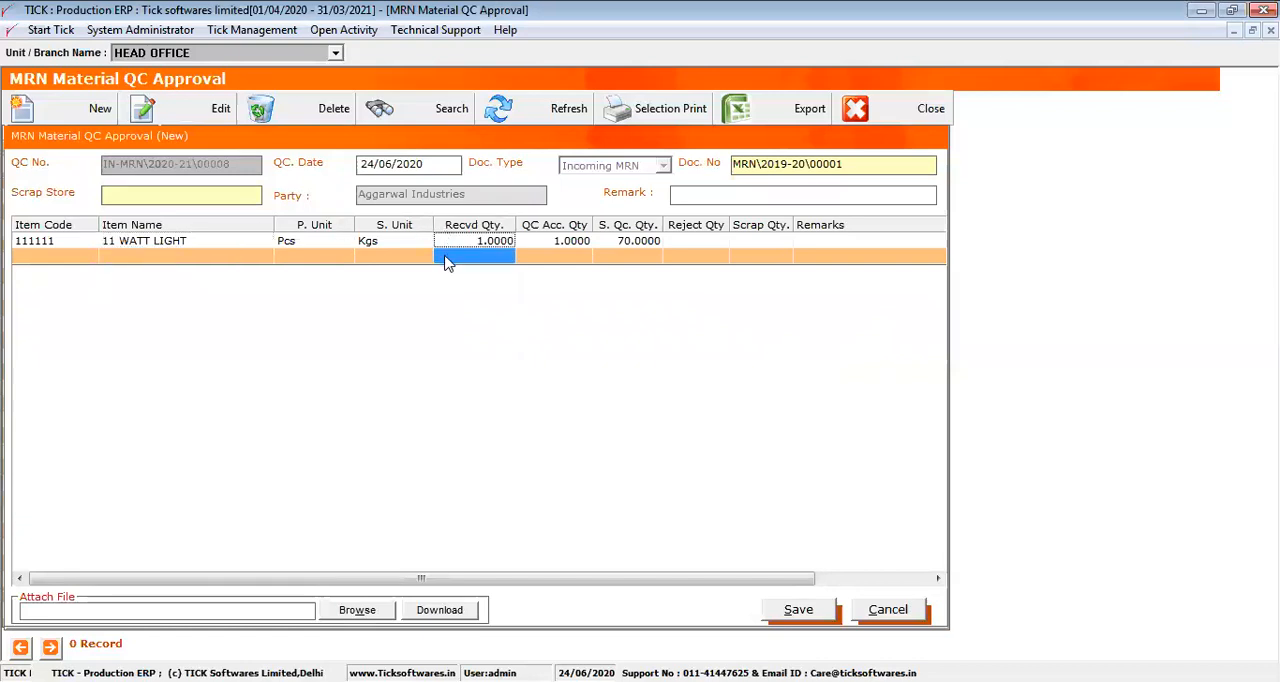
Set the QC accepted quantity of 11 WATT LIGHT to 0.90 and check its reject quantity
left_click(555, 243)
left_click(621, 233)
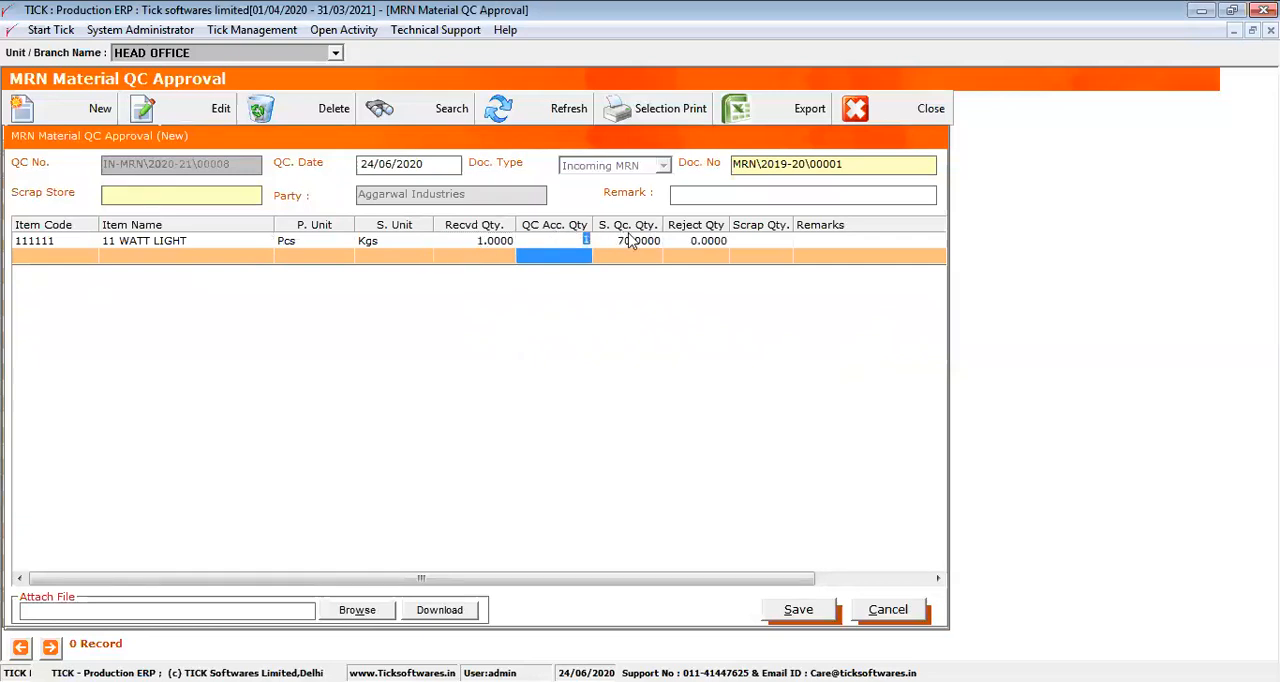
type("0.90")
key("Return")
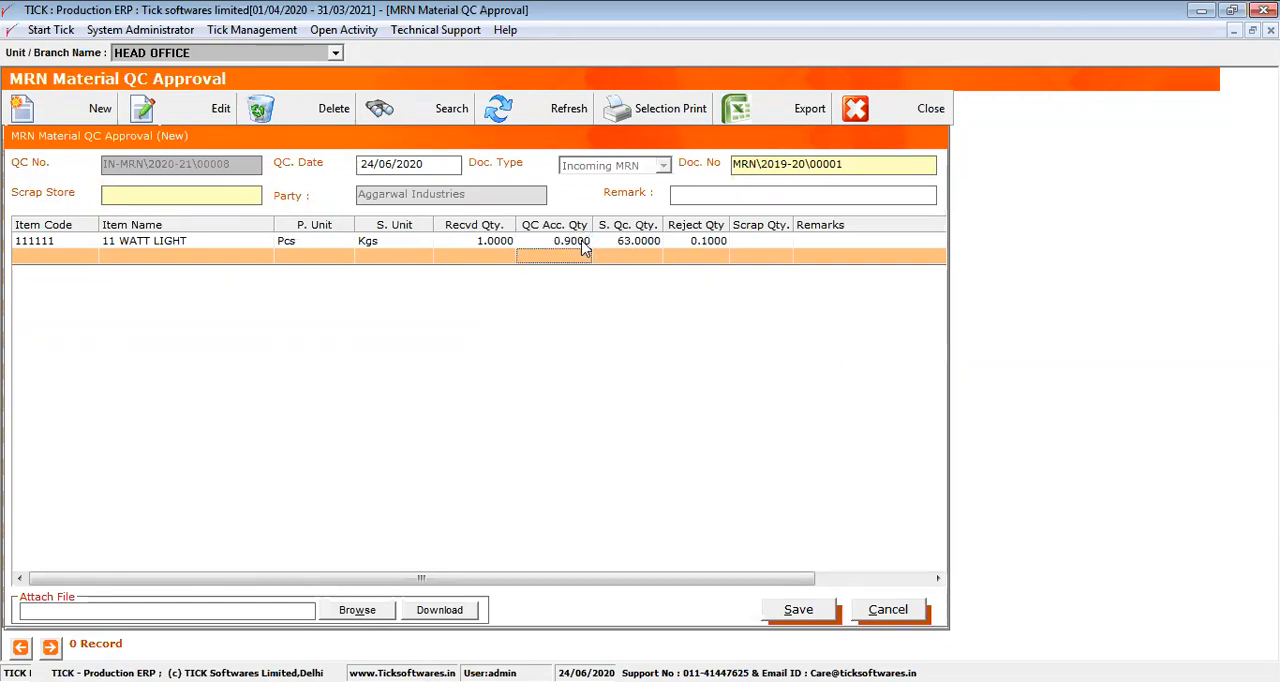
left_click(580, 236)
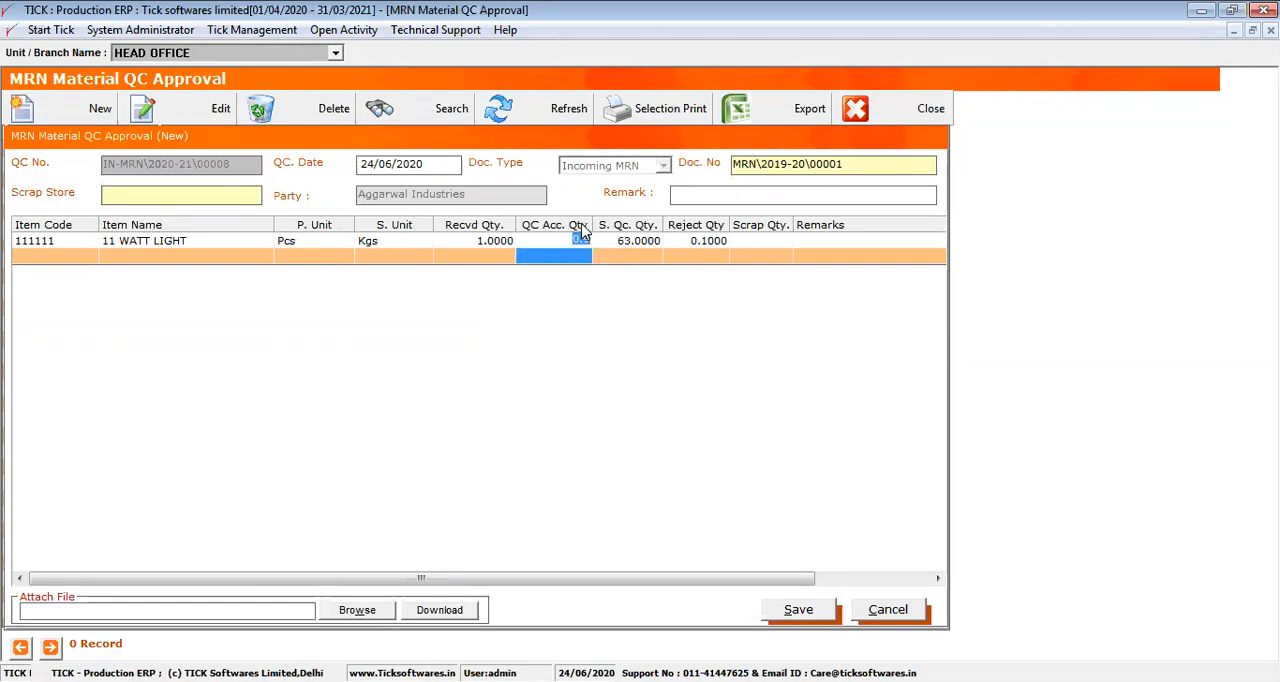
left_click(685, 236)
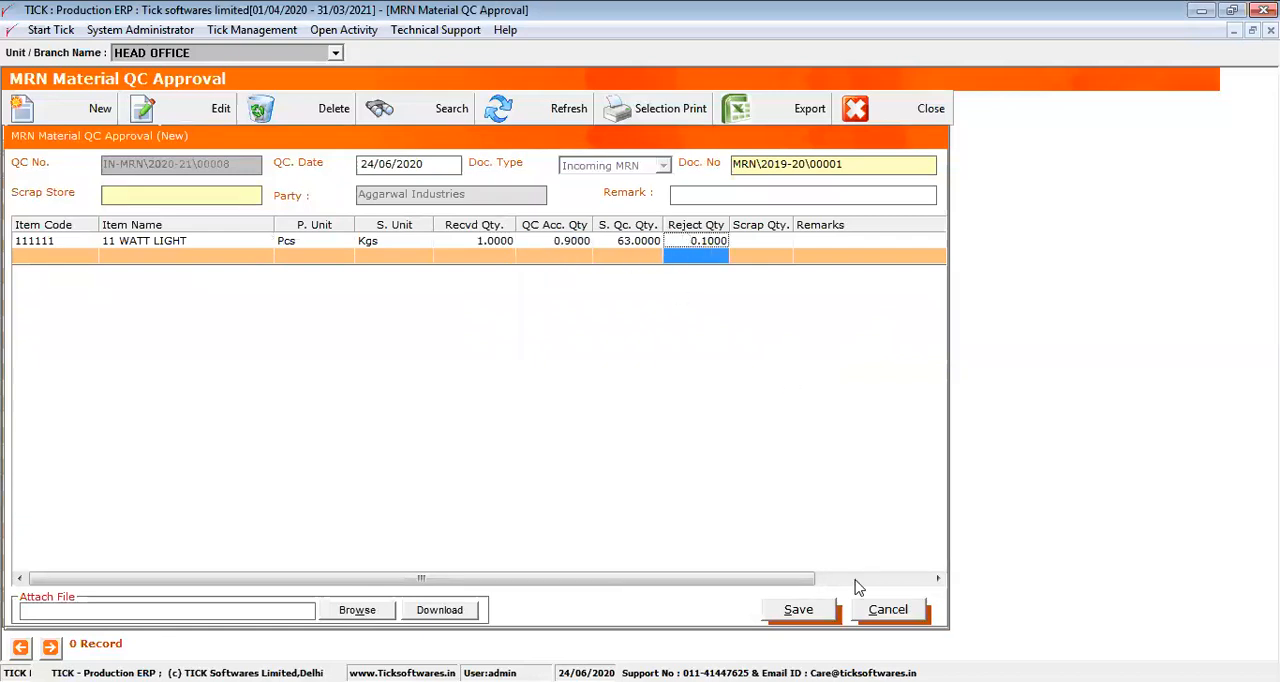
Save the new MRN material QC approval and close the approval list
left_click(815, 610)
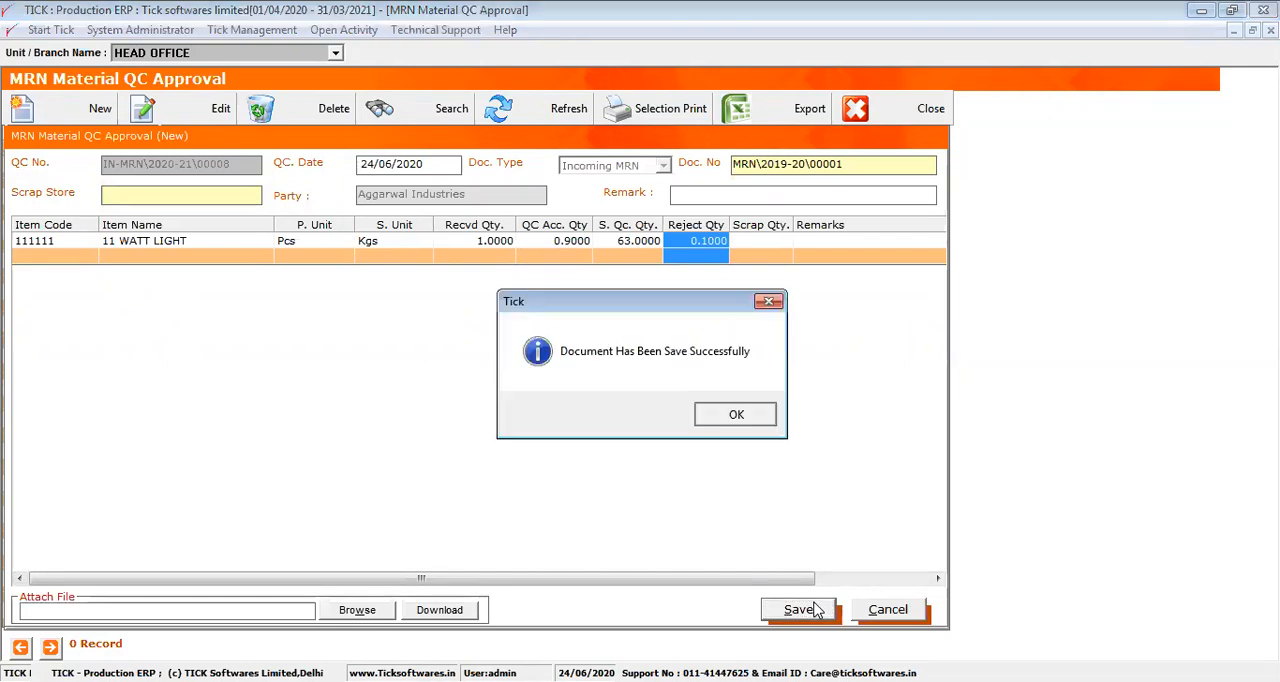
key("Return")
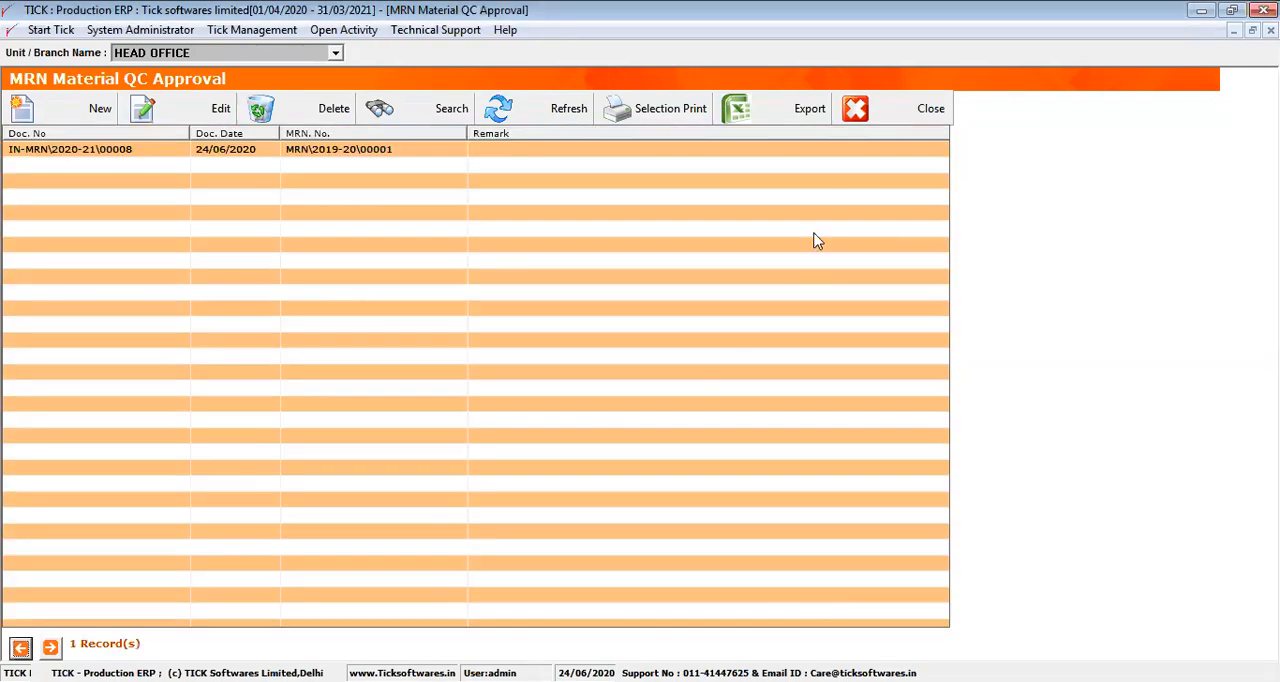
left_click(856, 110)
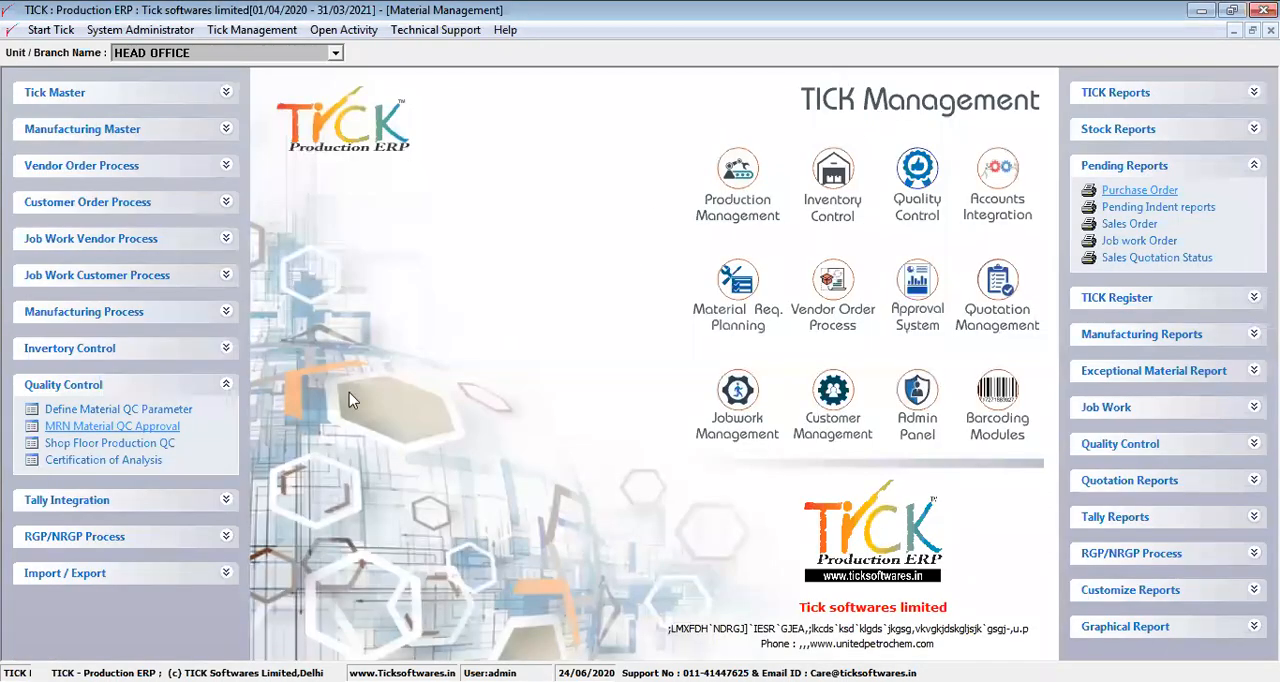
Open certification of analysis COA\2020-21\00001 from Quality Control for editing and widen the Parameter column to show full names
left_click(124, 462)
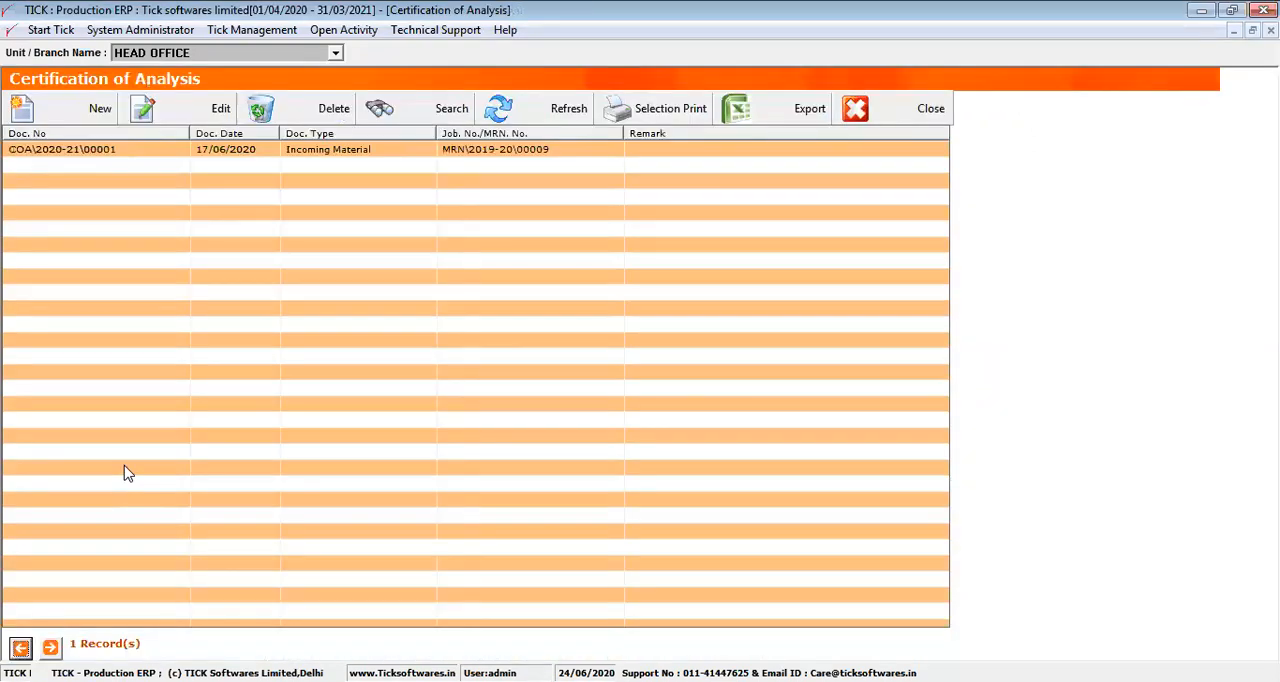
left_click(100, 157)
left_click(178, 117)
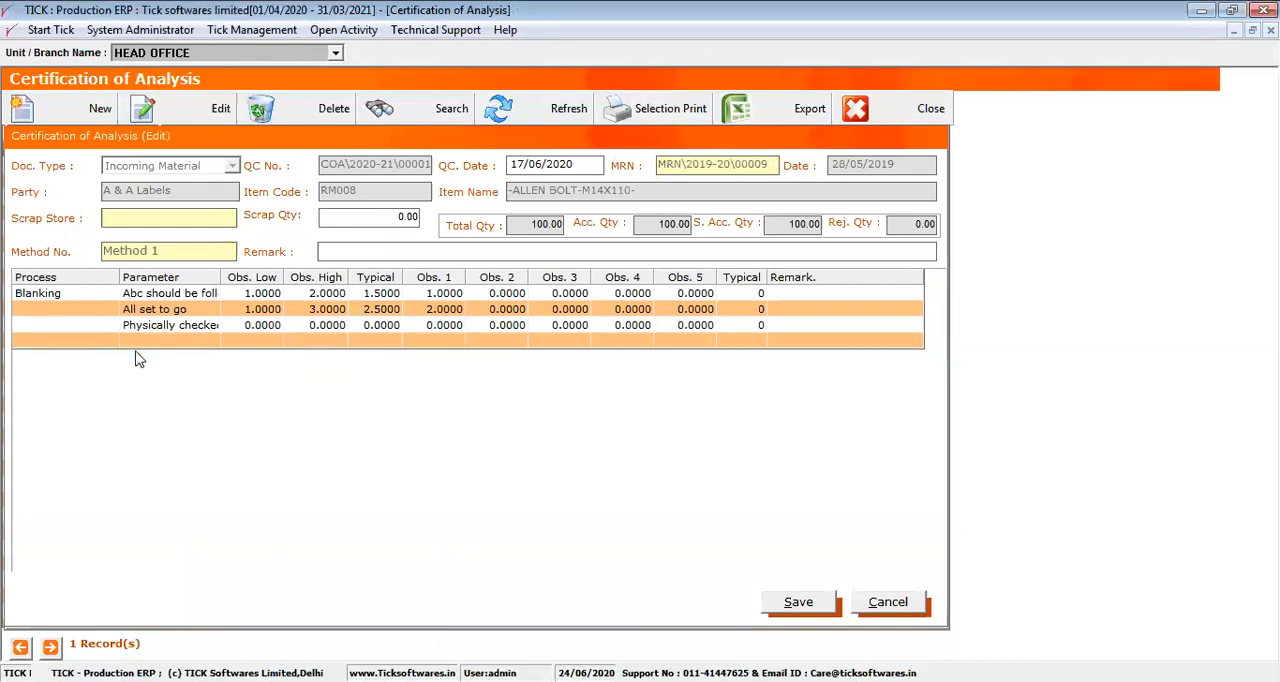
left_click_drag(224, 279, 287, 279)
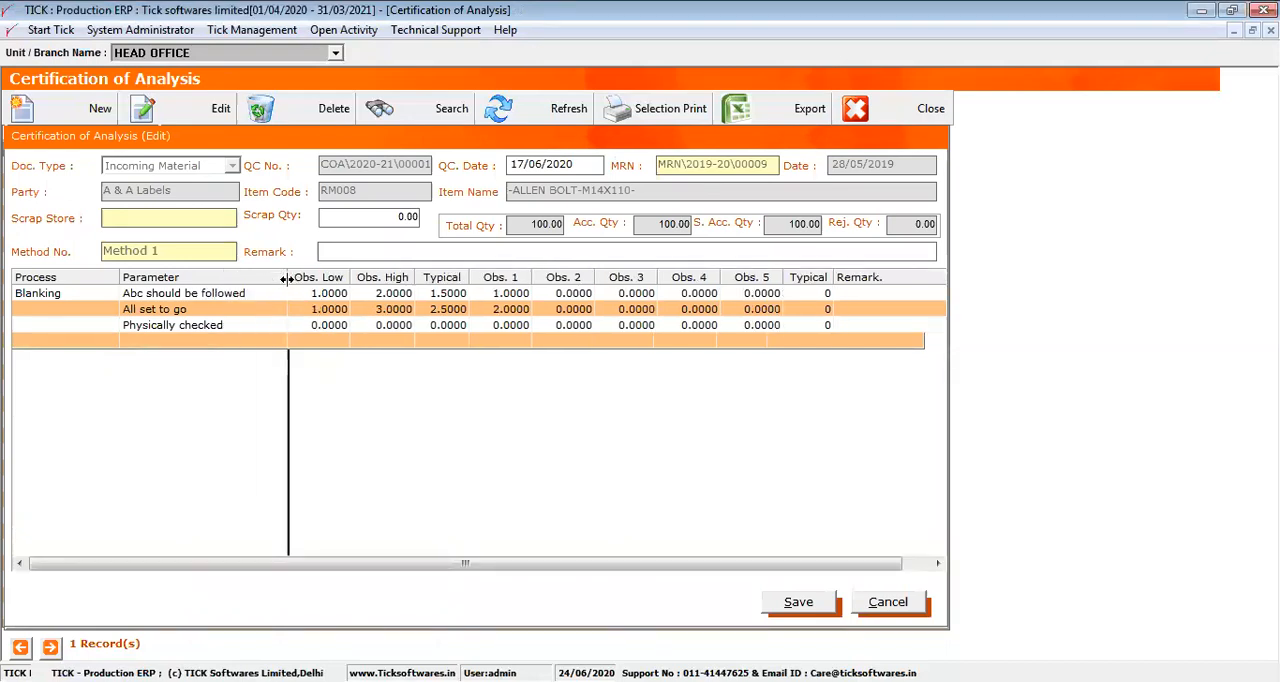
Examine the certificate's Parameter, Obs. Low, Obs. High and Typical columns and the Obs. 1 to Obs. 5 columns
left_click(250, 279)
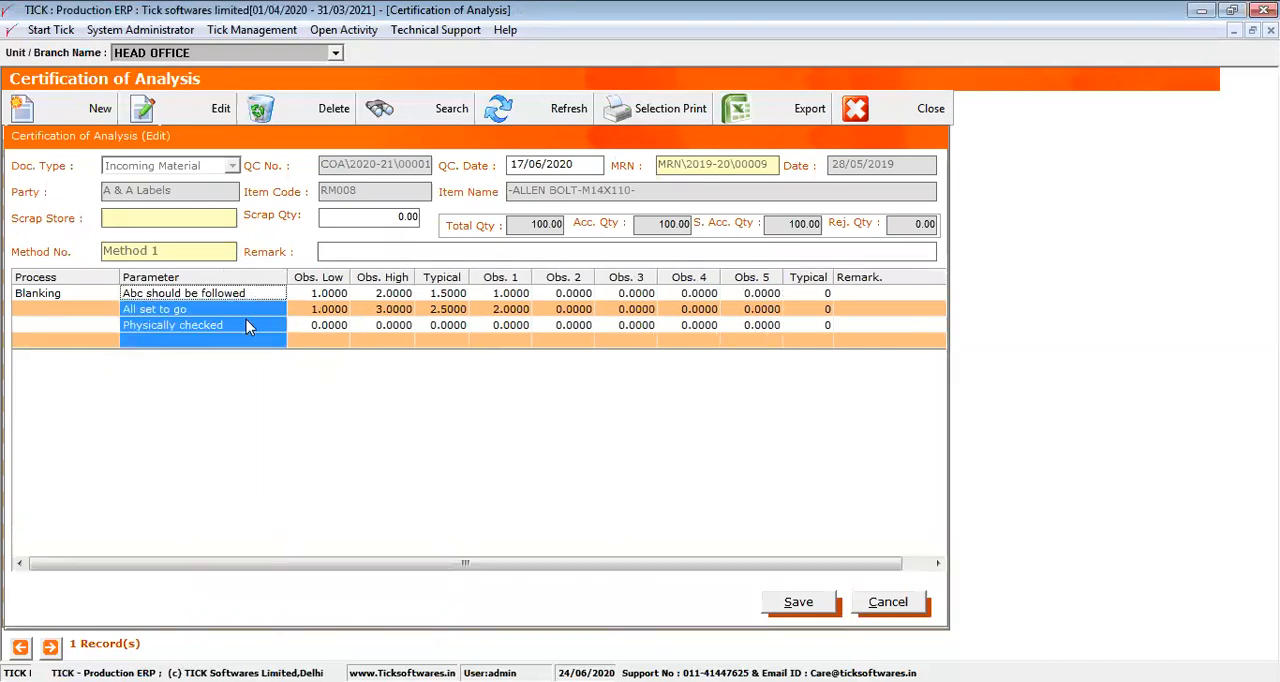
left_click_drag(316, 278, 436, 280)
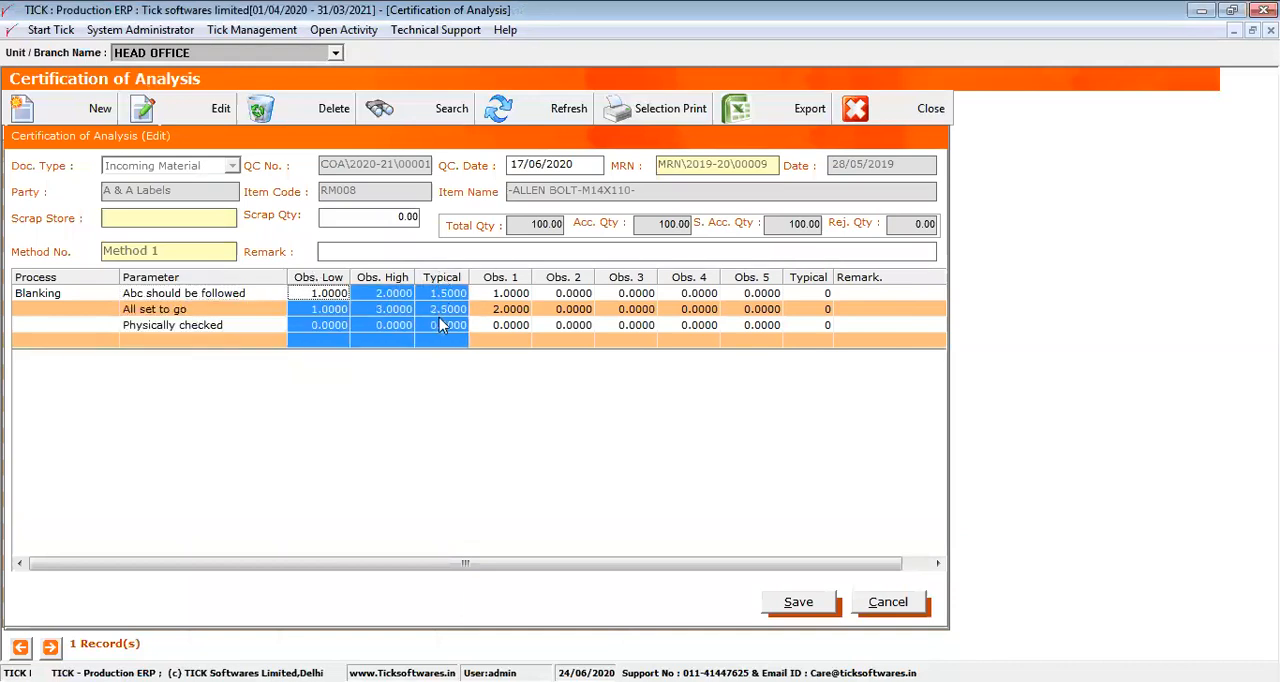
left_click(499, 281)
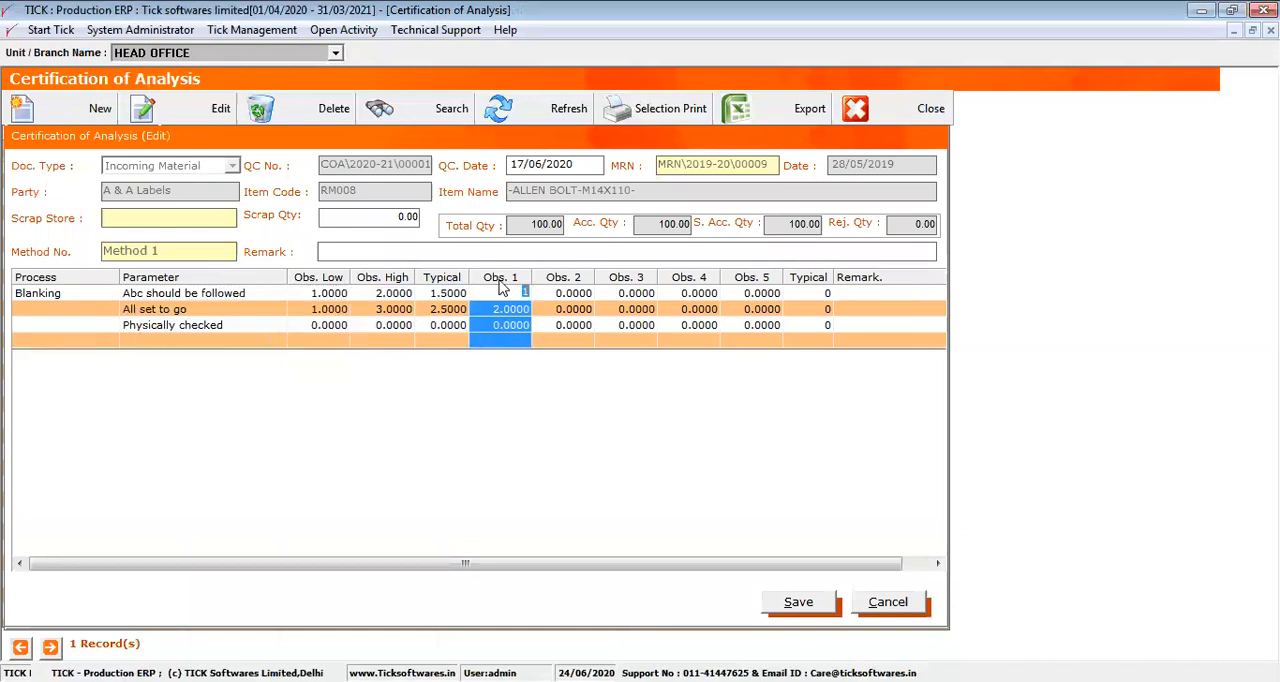
left_click(587, 282)
left_click(630, 282)
left_click(676, 281)
left_click(735, 281)
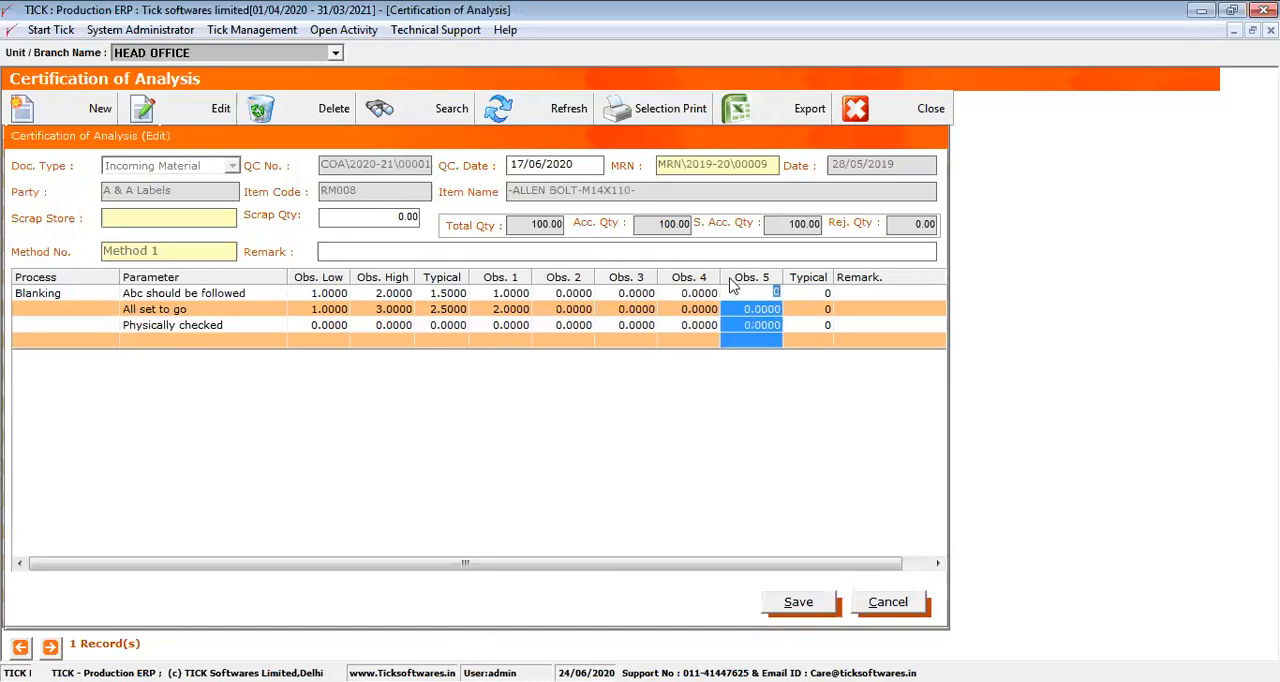
Record observations 1.2, 1.3 and 1.33 in Obs. 1 to Obs. 3 for the parameter "Abc should be followed"
left_click(487, 293)
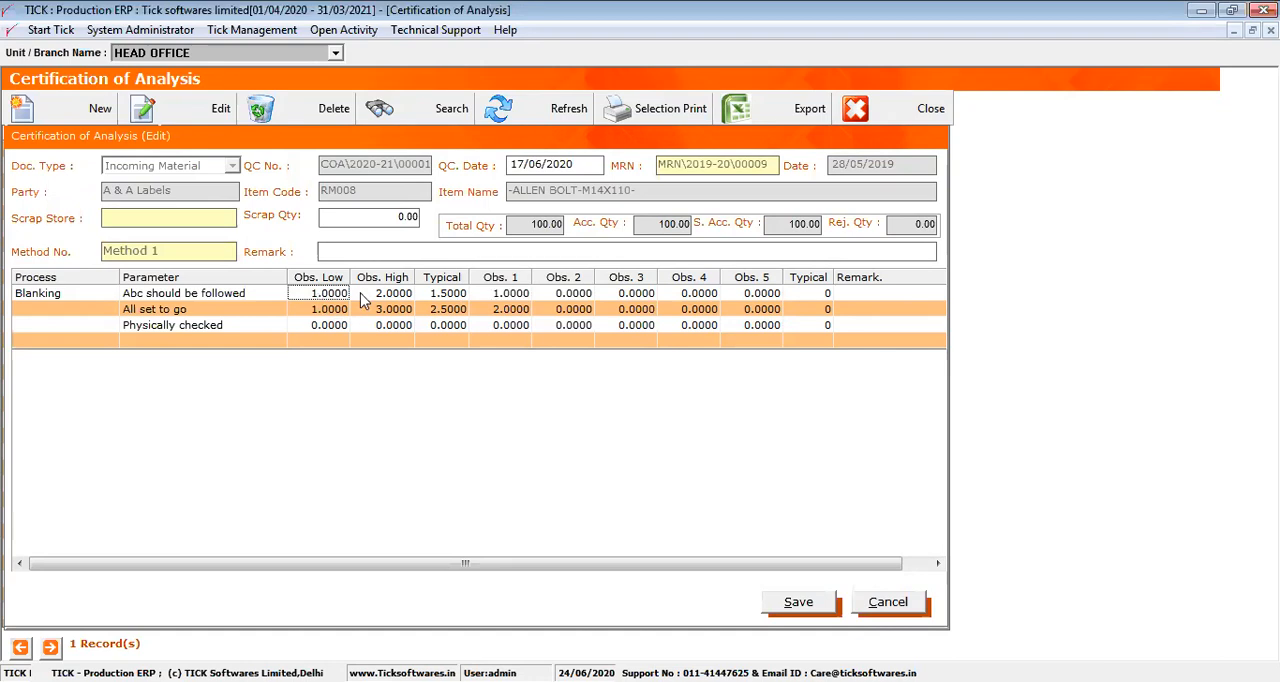
type("1.2")
key("Tab")
type("1.3")
key("Tab")
type("1.33")
key("Tab")
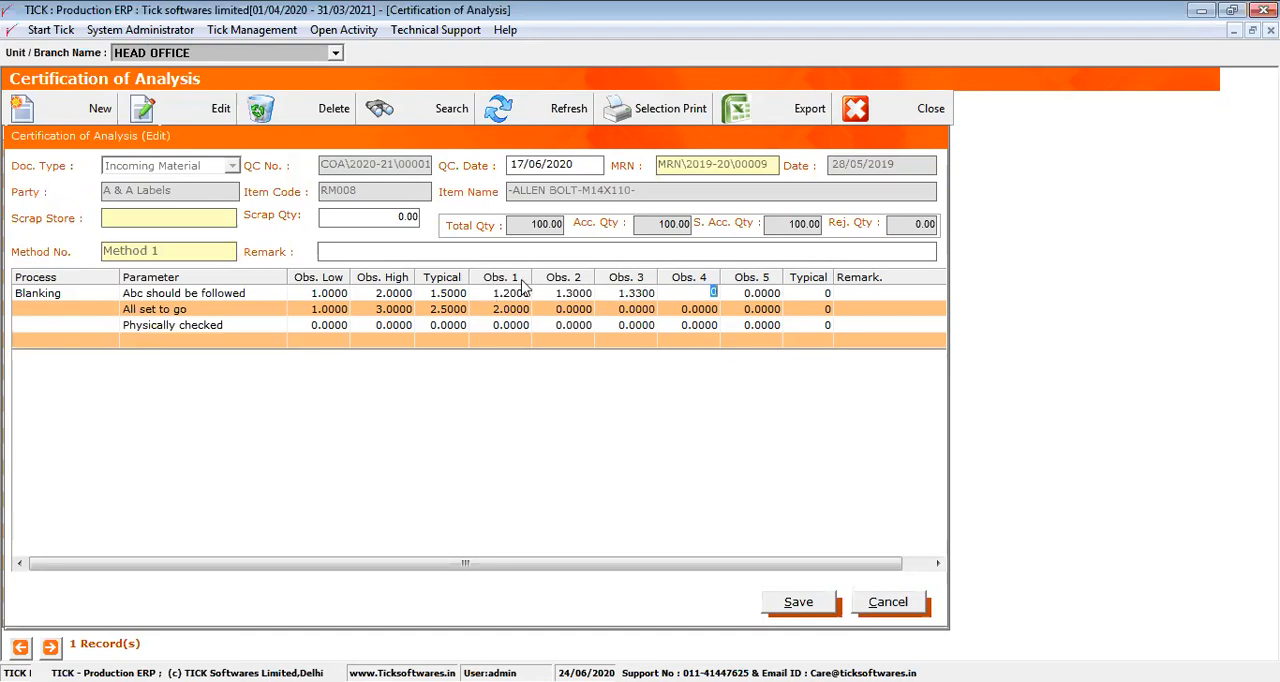
Enter the remark Pass for "Abc should be followed" and PAss for "All set to go"
left_click_drag(778, 570, 894, 545)
left_click(757, 292)
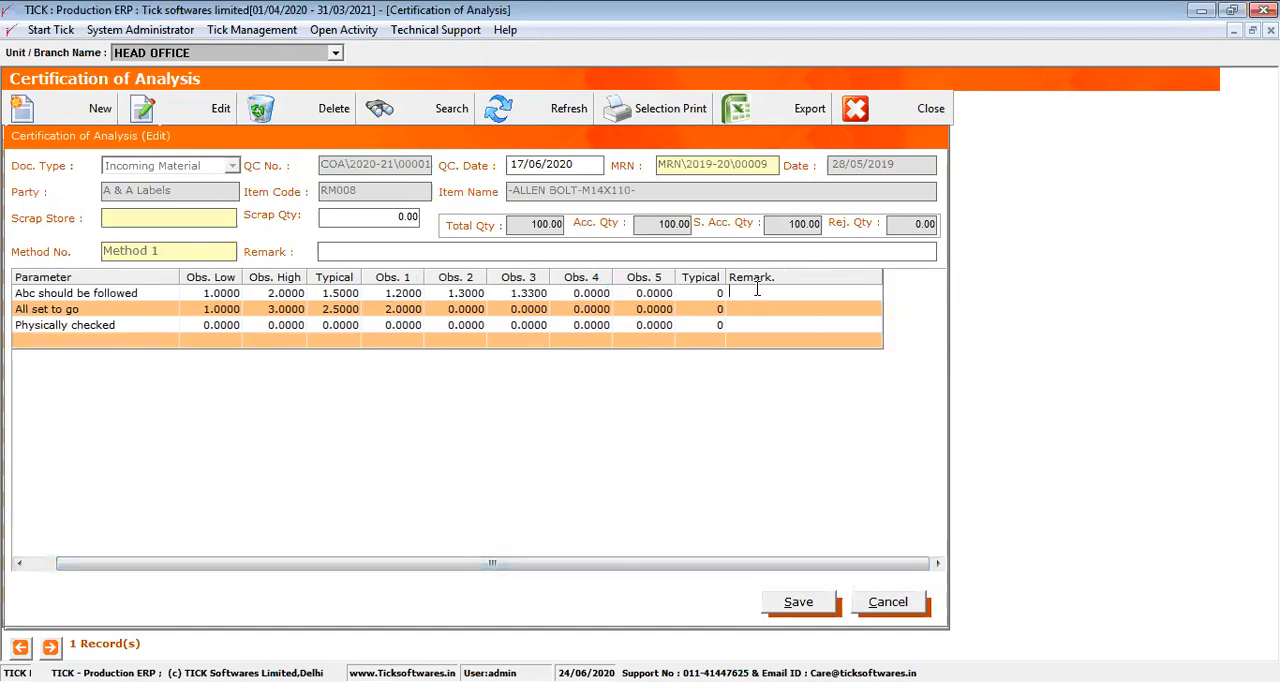
type("Fail")
key("BackSpace")
key("BackSpace")
key("BackSpace")
key("BackSpace")
type("Pass")
key("Down")
type("PAss")
key("Down")
Save the modified certification of analysis and print the COA\2020-21\00001 record
left_click(783, 603)
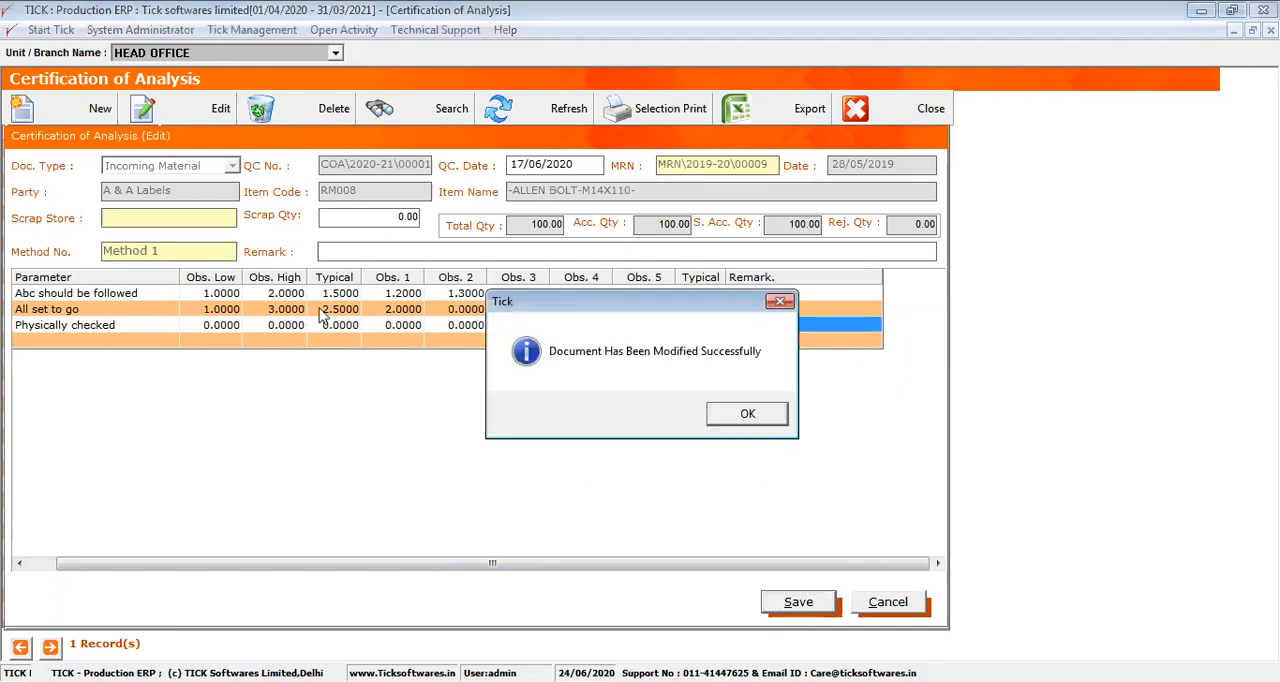
key("Return")
left_click(440, 160)
left_click(673, 118)
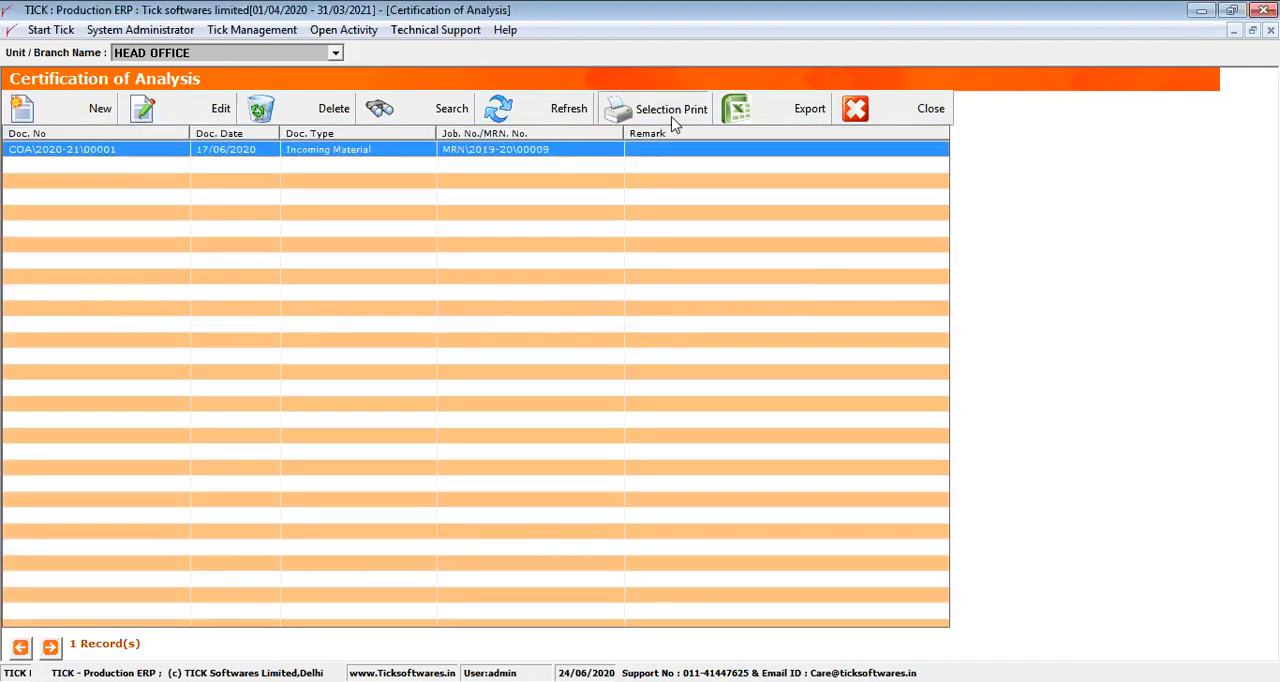
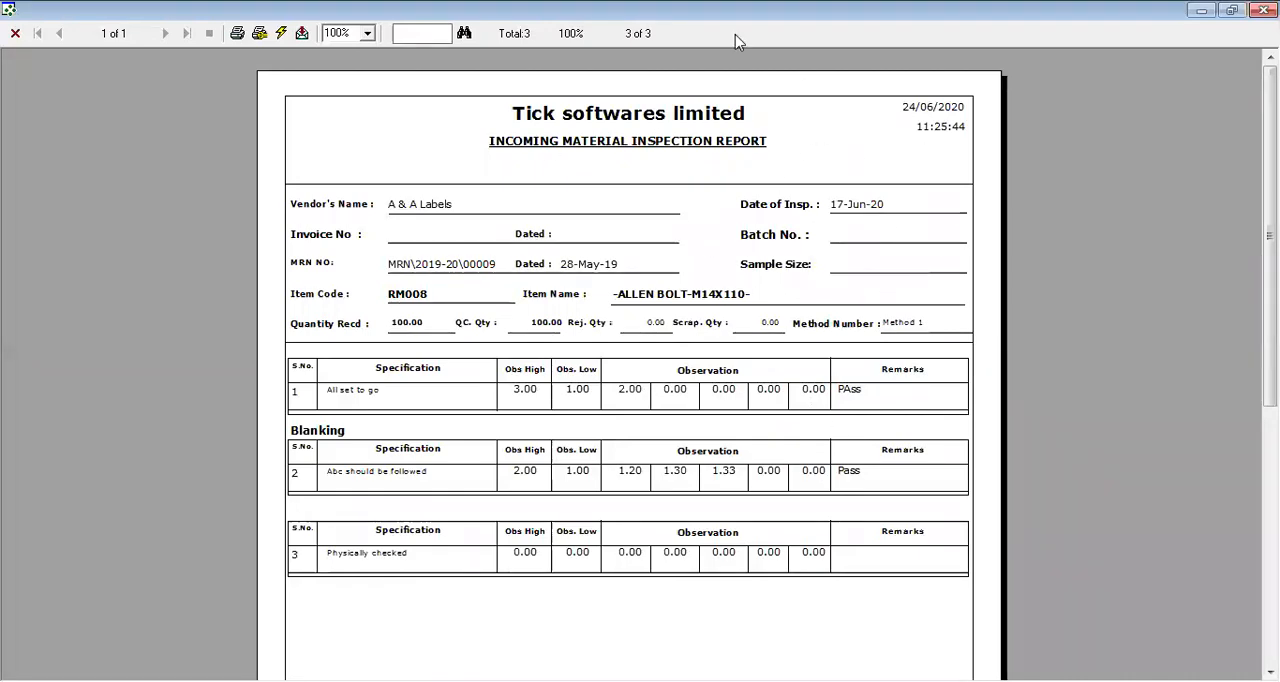
Check the inspection report's PDF export options without exporting, and return from the report and certification list to the main screen
left_click(302, 34)
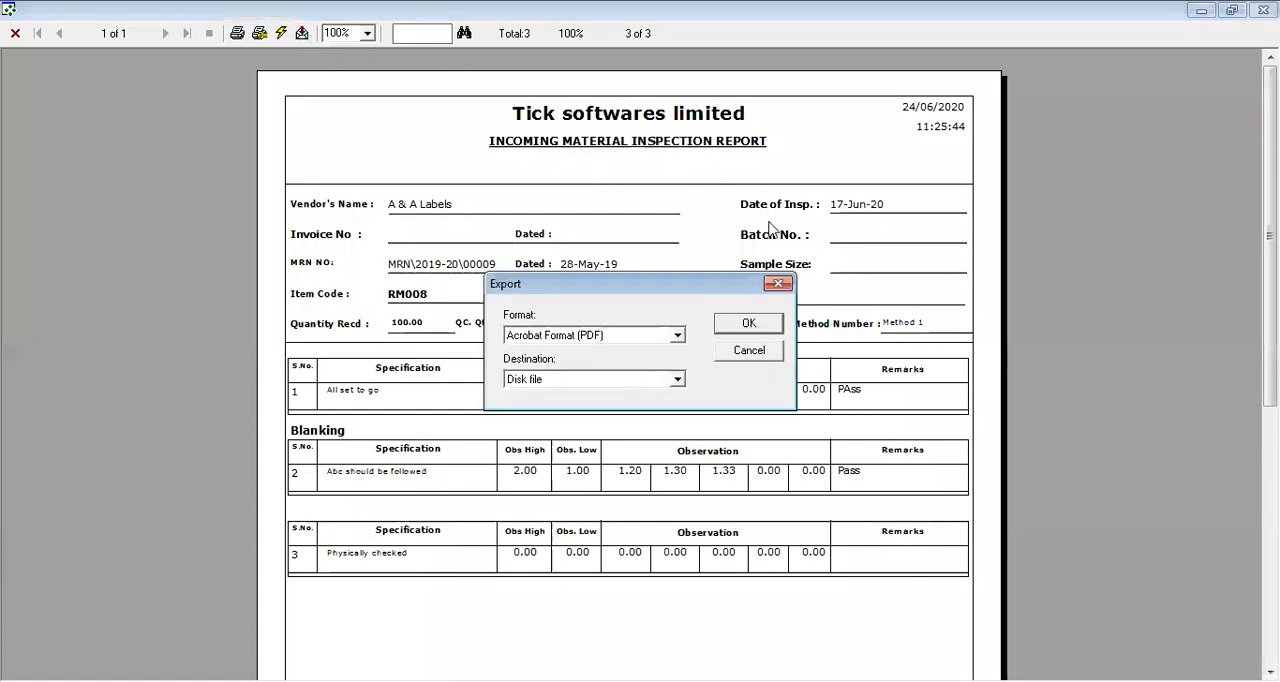
left_click(779, 284)
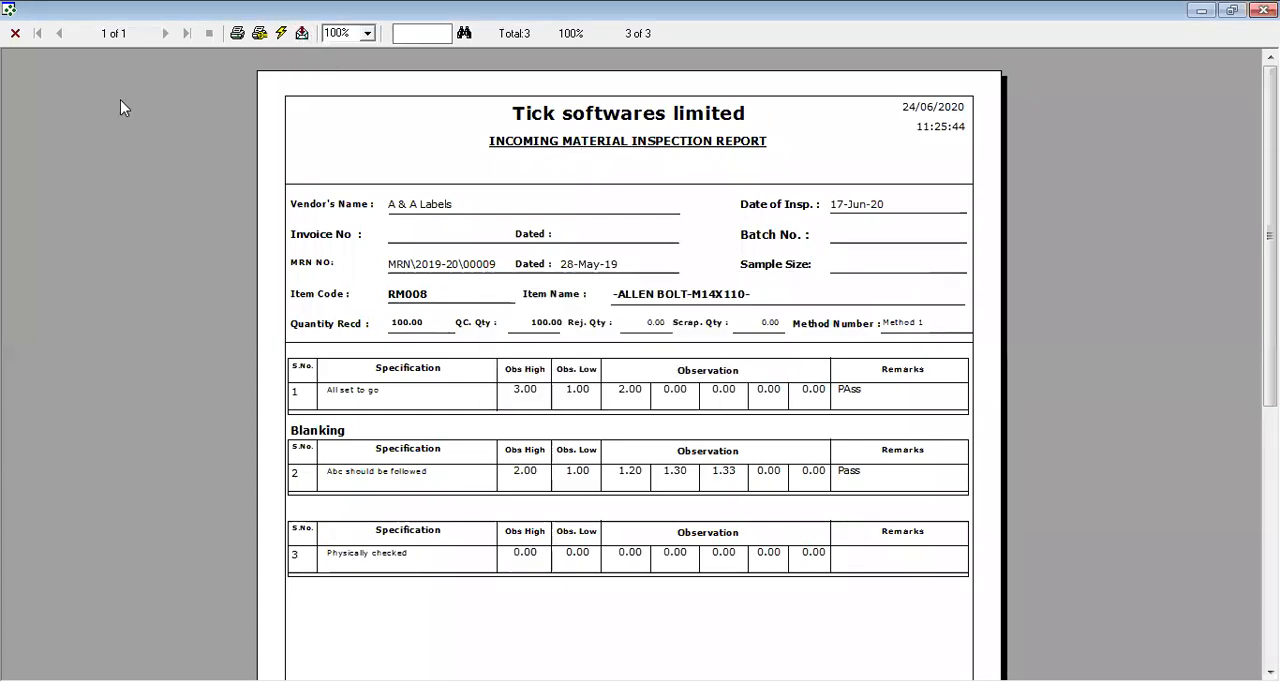
left_click(16, 35)
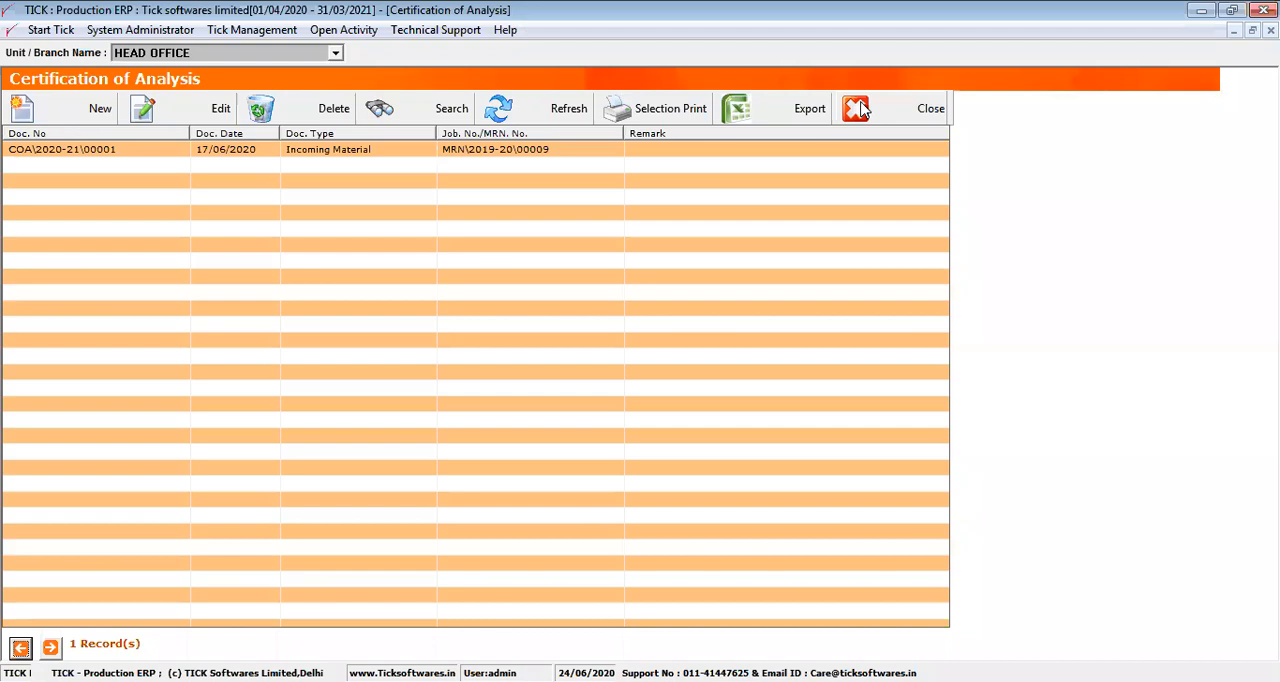
left_click(862, 110)
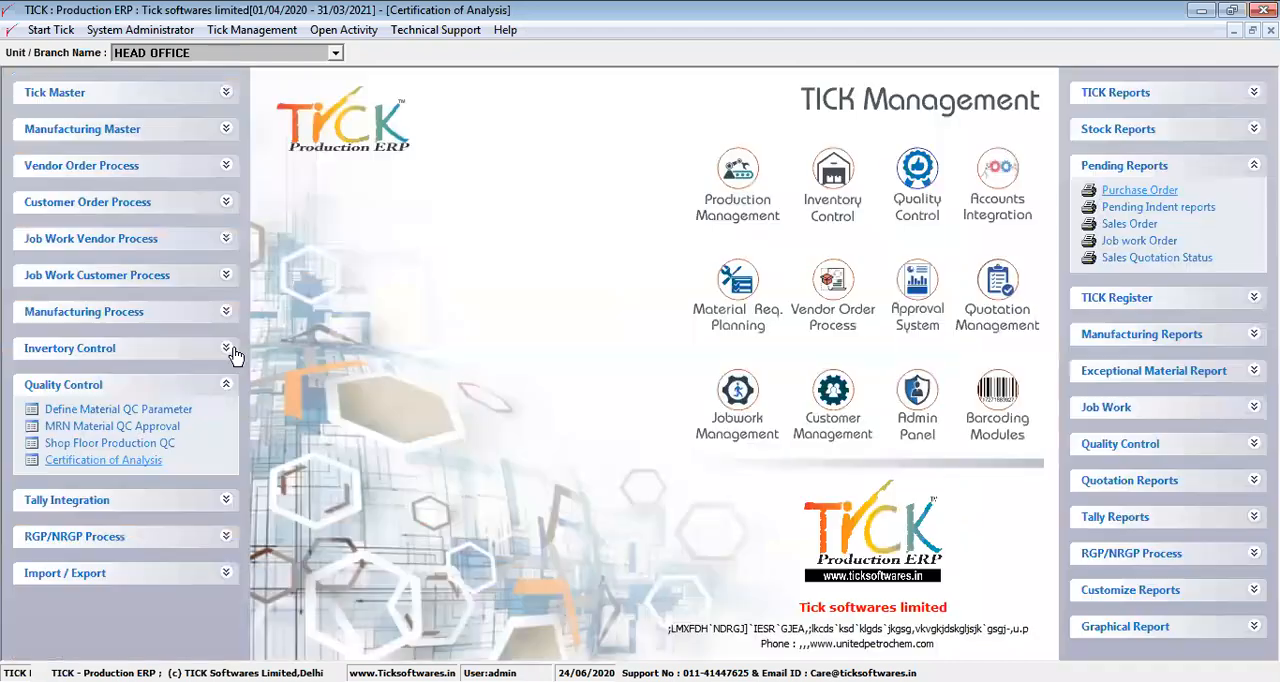
left_click(200, 391)
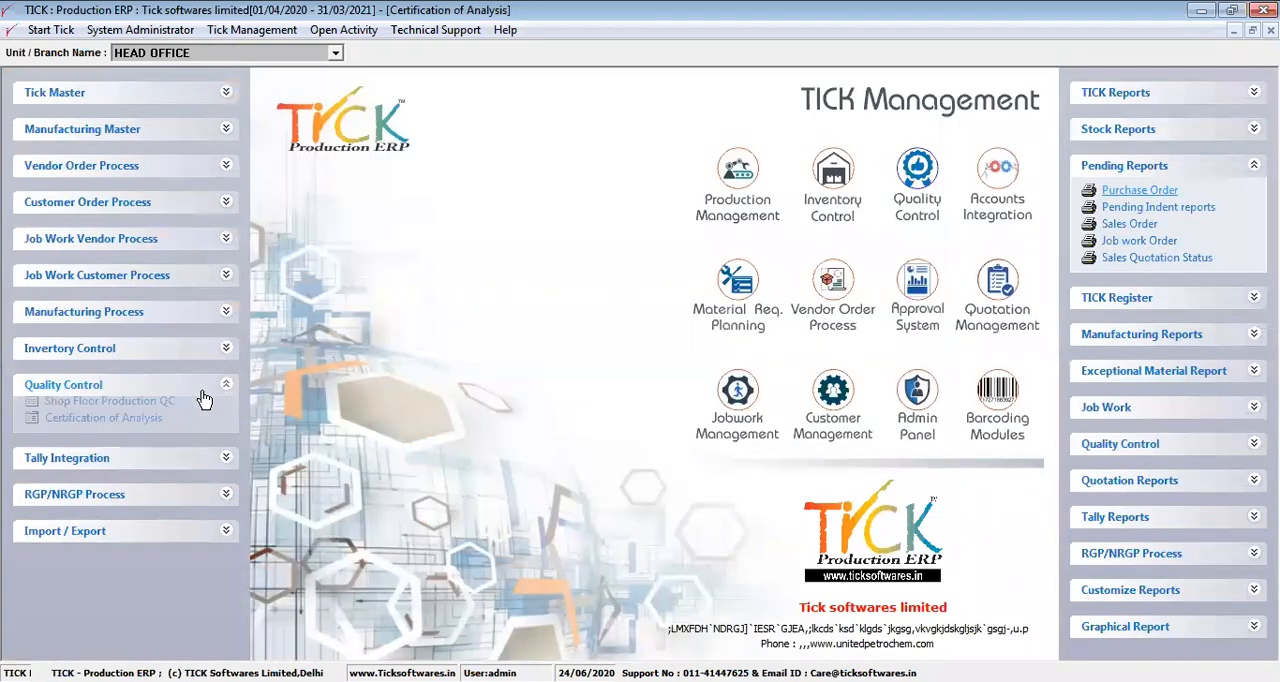
Create a new purchase return in the vendor order process for the party A & A Flora Foam & Furnishings
left_click(203, 175)
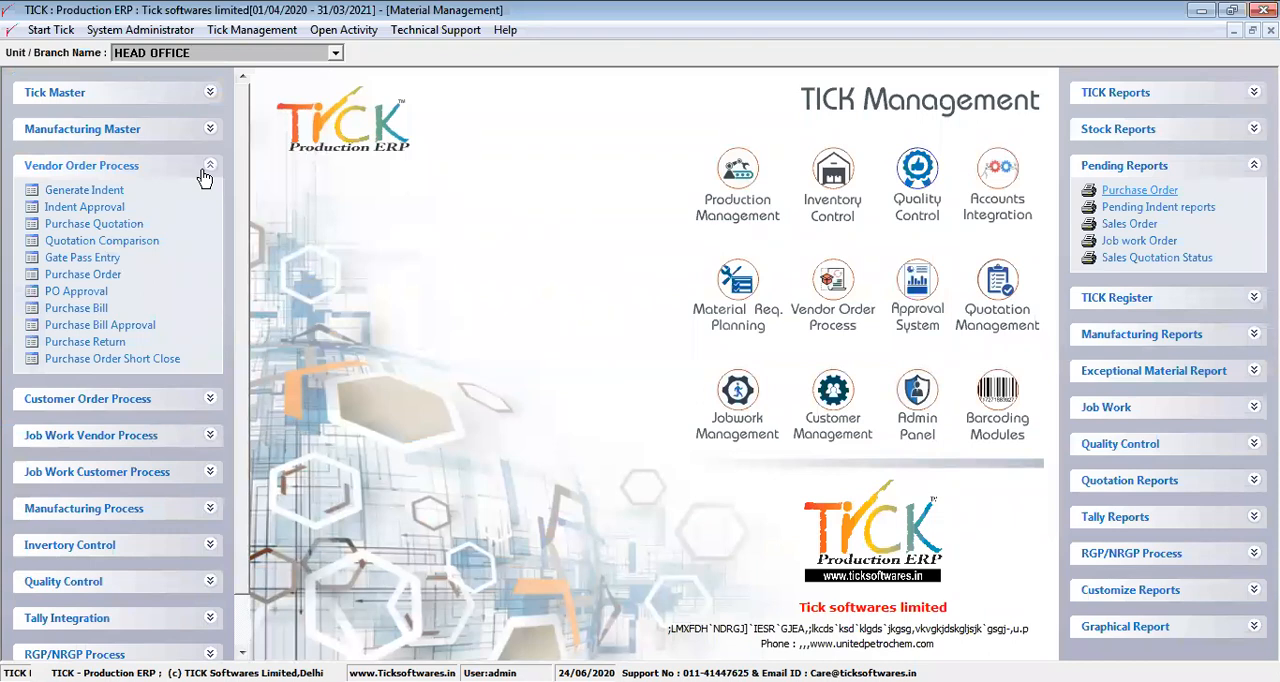
left_click(84, 342)
left_click(106, 112)
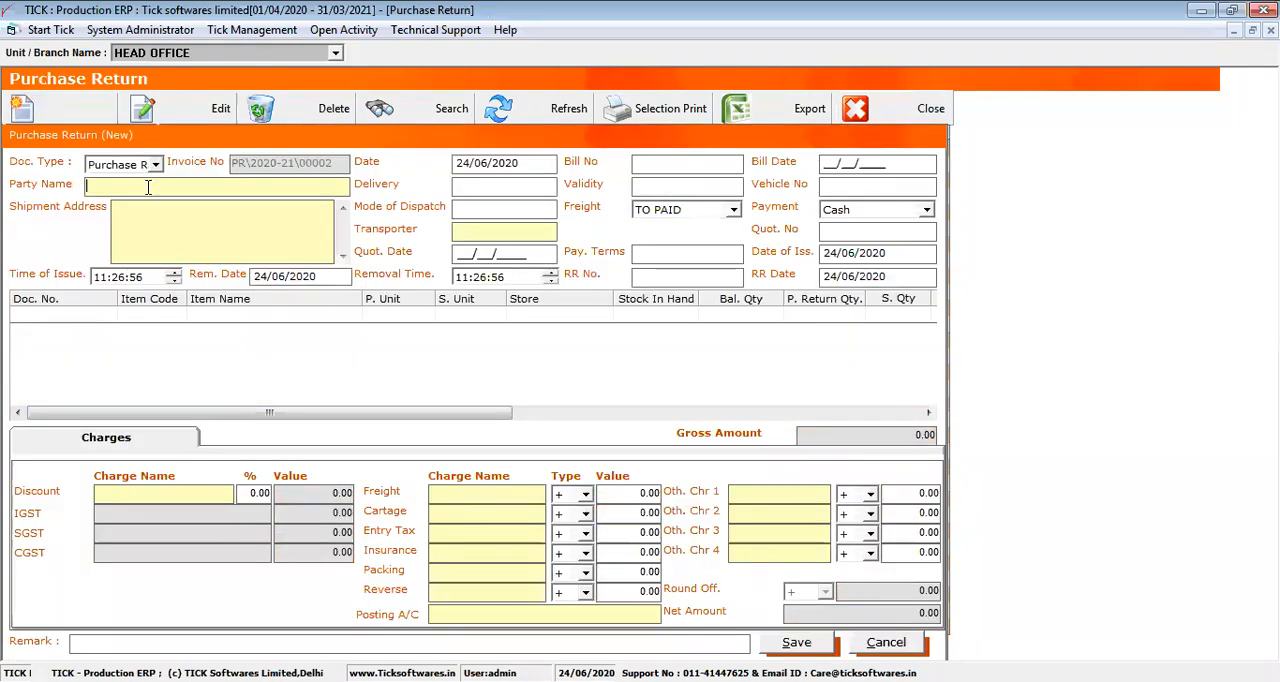
left_click(148, 187)
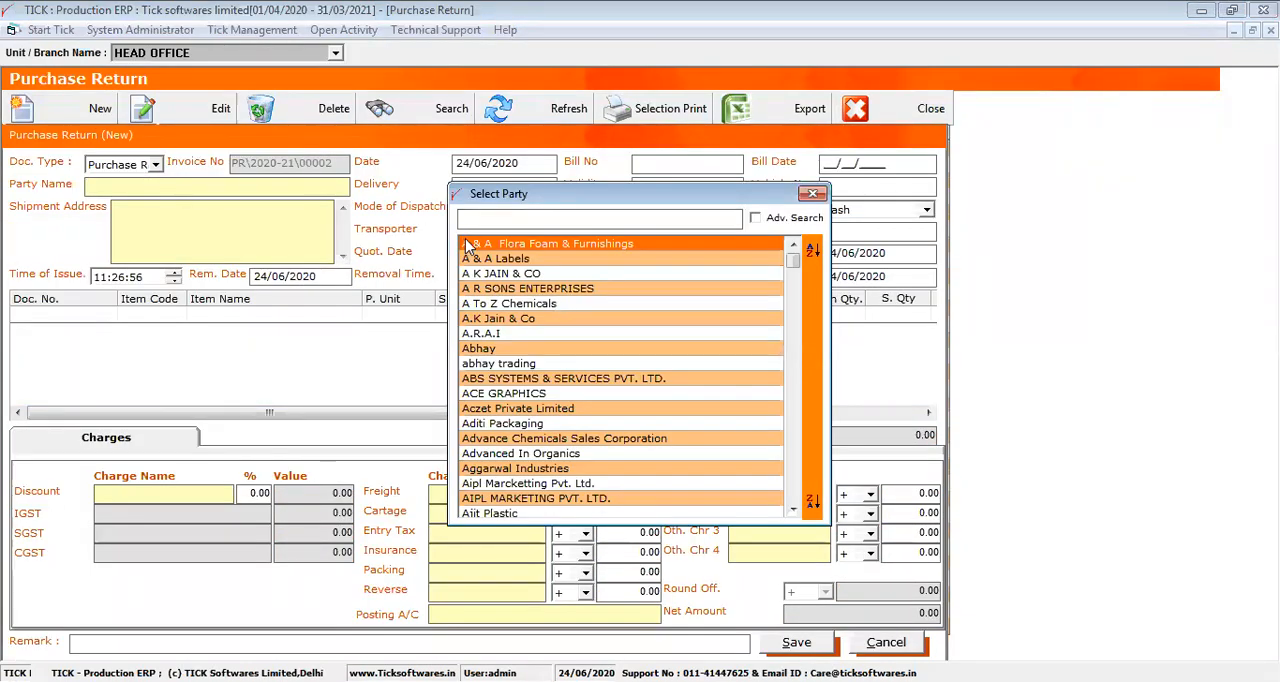
key("Return")
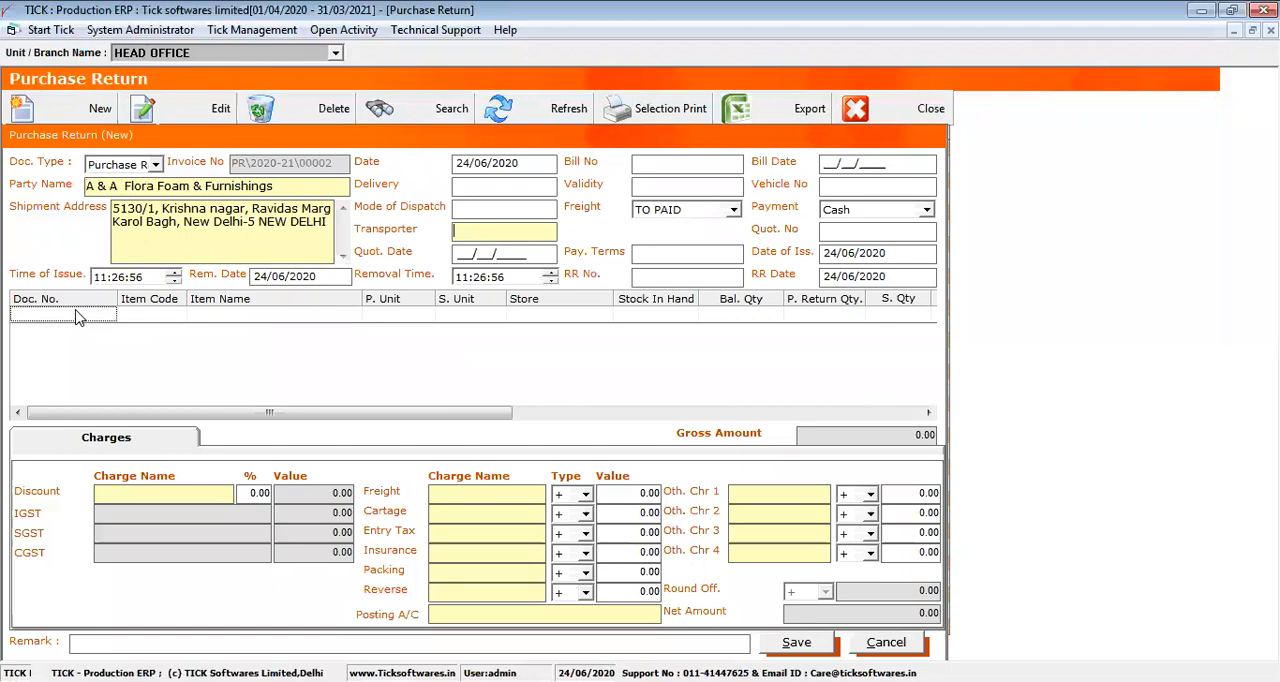
Add the rejected item colour (RM000023) from MRN\2019-20\00011 as the first line of the purchase return
left_click(78, 317)
left_click_drag(349, 200, 316, 200)
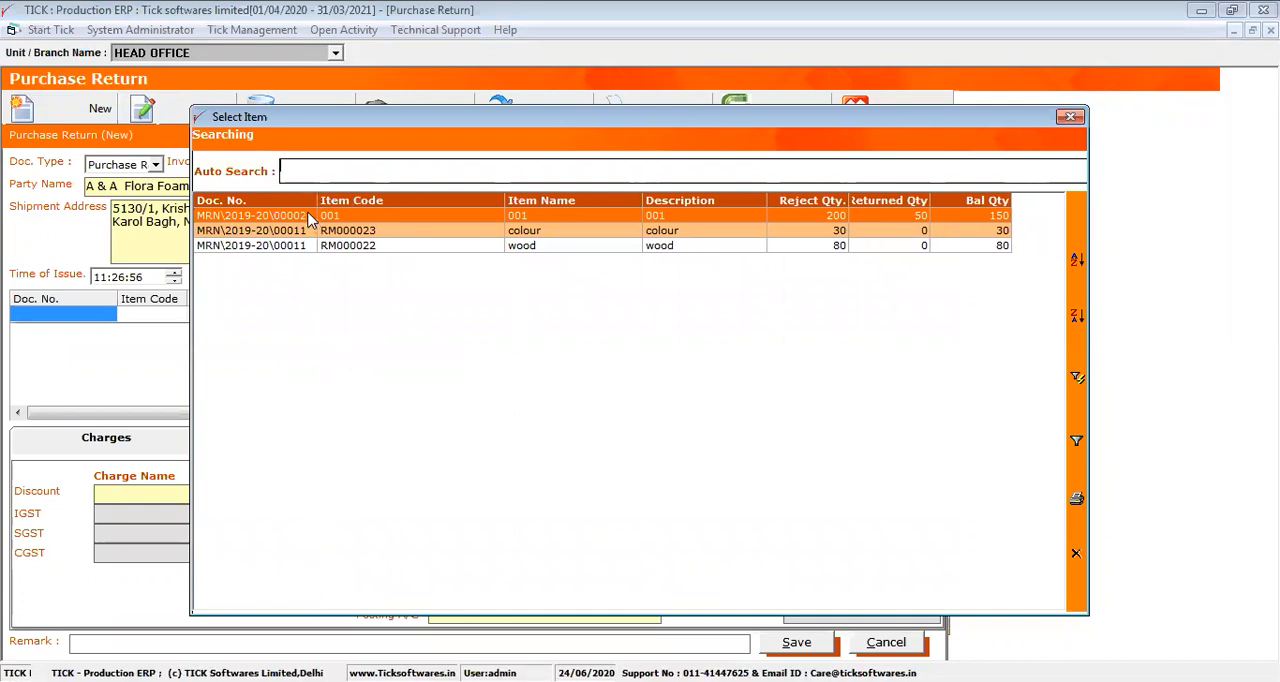
left_click(310, 232)
double_click(310, 232)
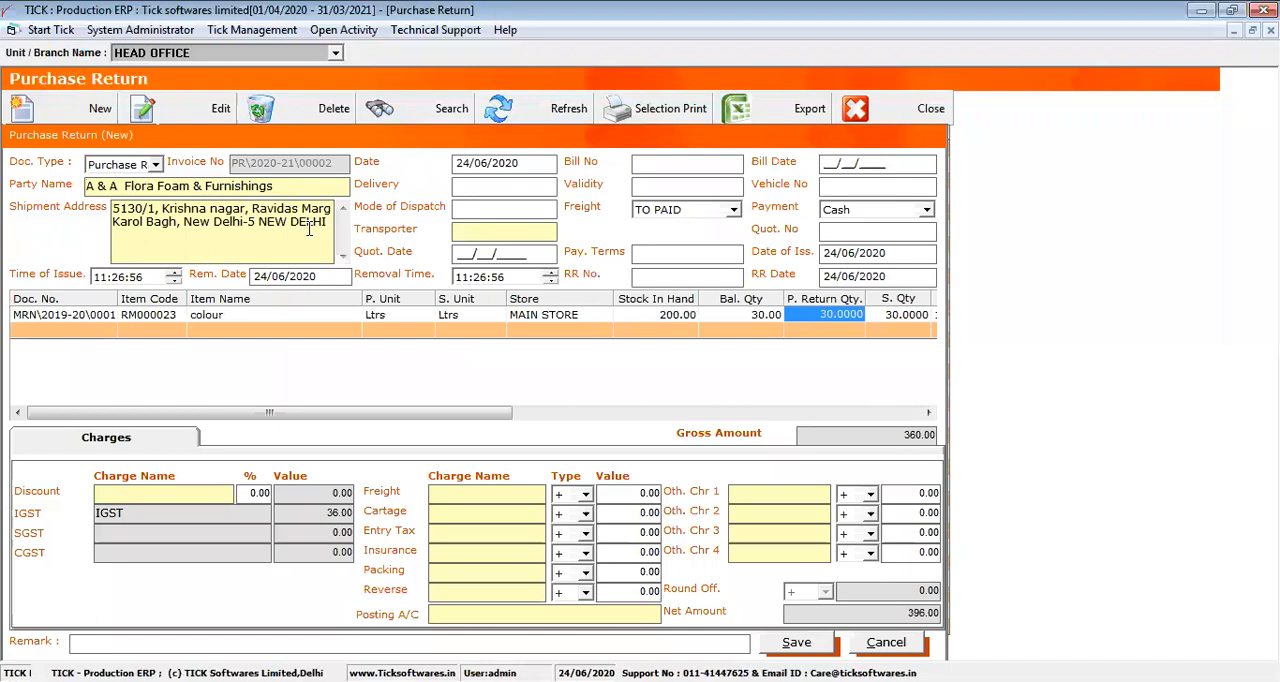
Add the rejected item wood (RM000022) from MRN\2019-20\00011 as the second line and review the return quantities and rates
left_click(109, 331)
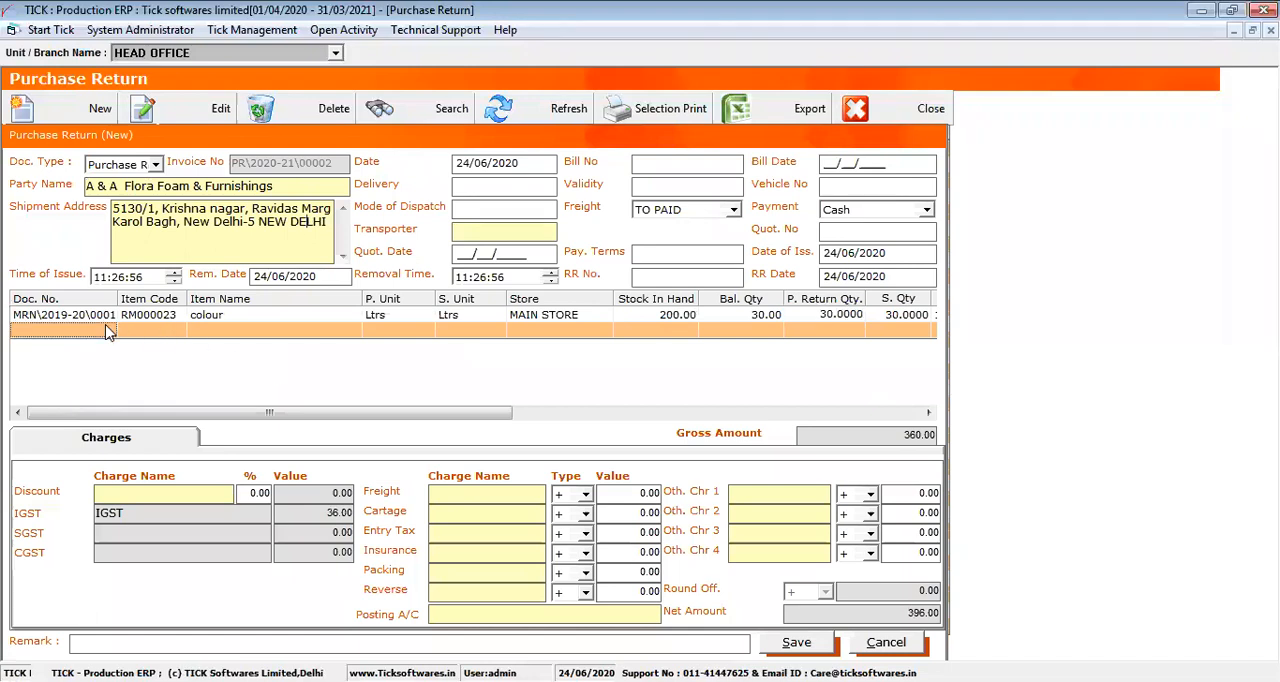
double_click(109, 331)
left_click(304, 238)
double_click(302, 238)
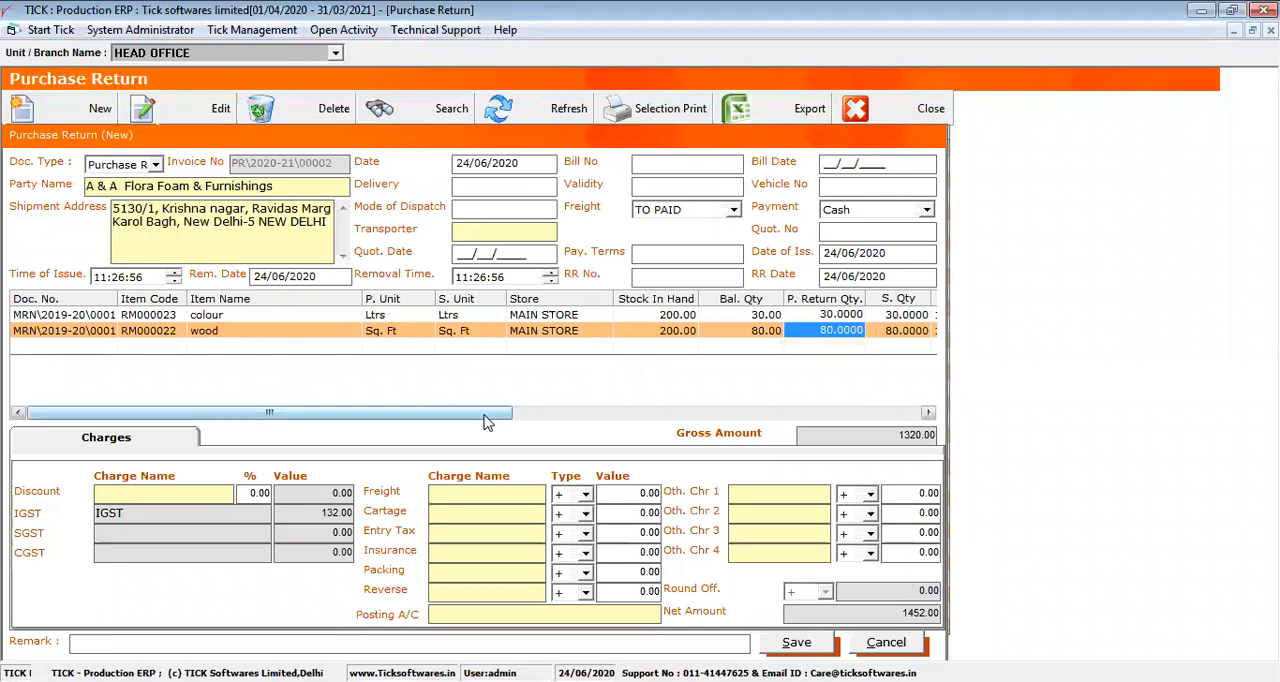
left_click_drag(485, 420, 577, 420)
left_click(643, 331)
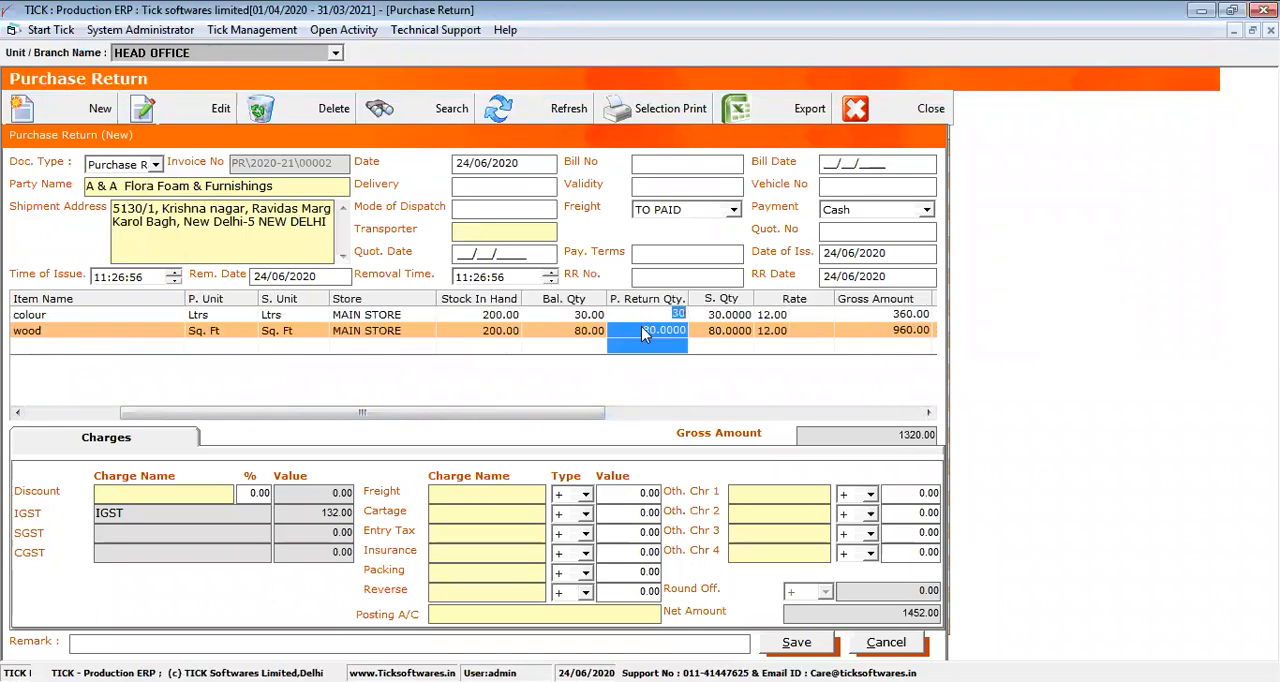
left_click_drag(579, 412, 638, 403)
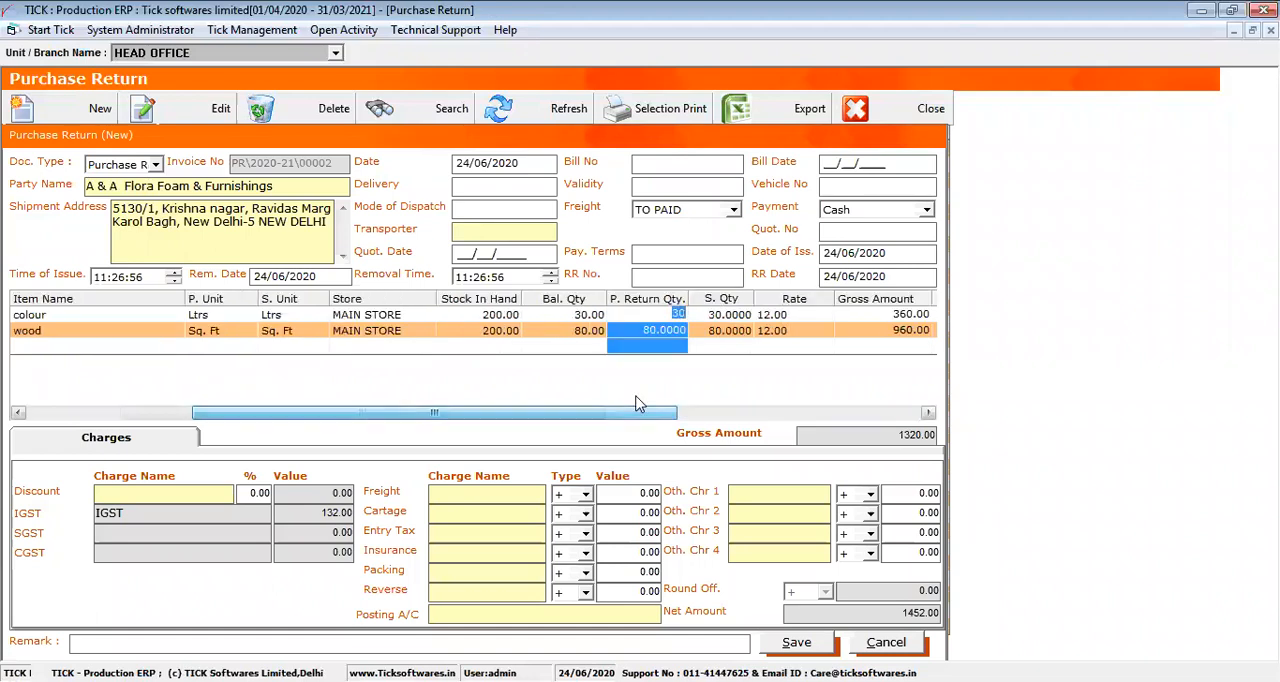
left_click_drag(320, 413, 105, 428)
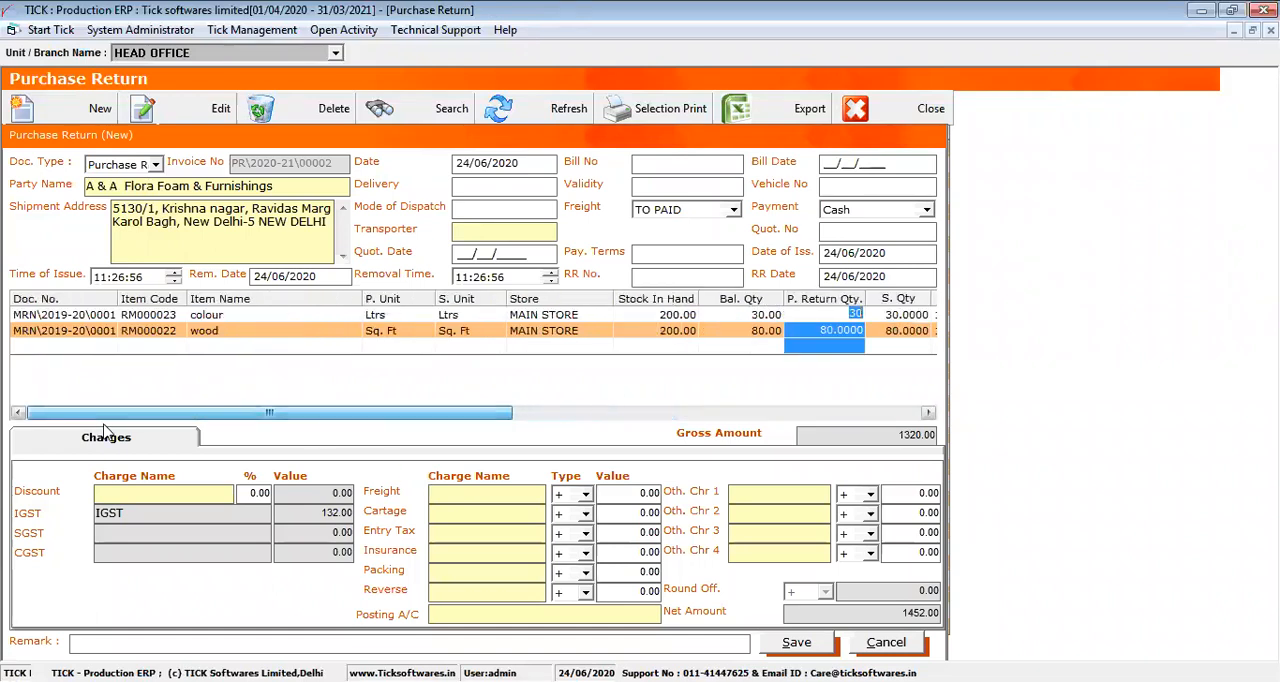
Set the freight charge name to "Freight and intallation charges" and the posting account to PURCHASE
left_click(433, 491)
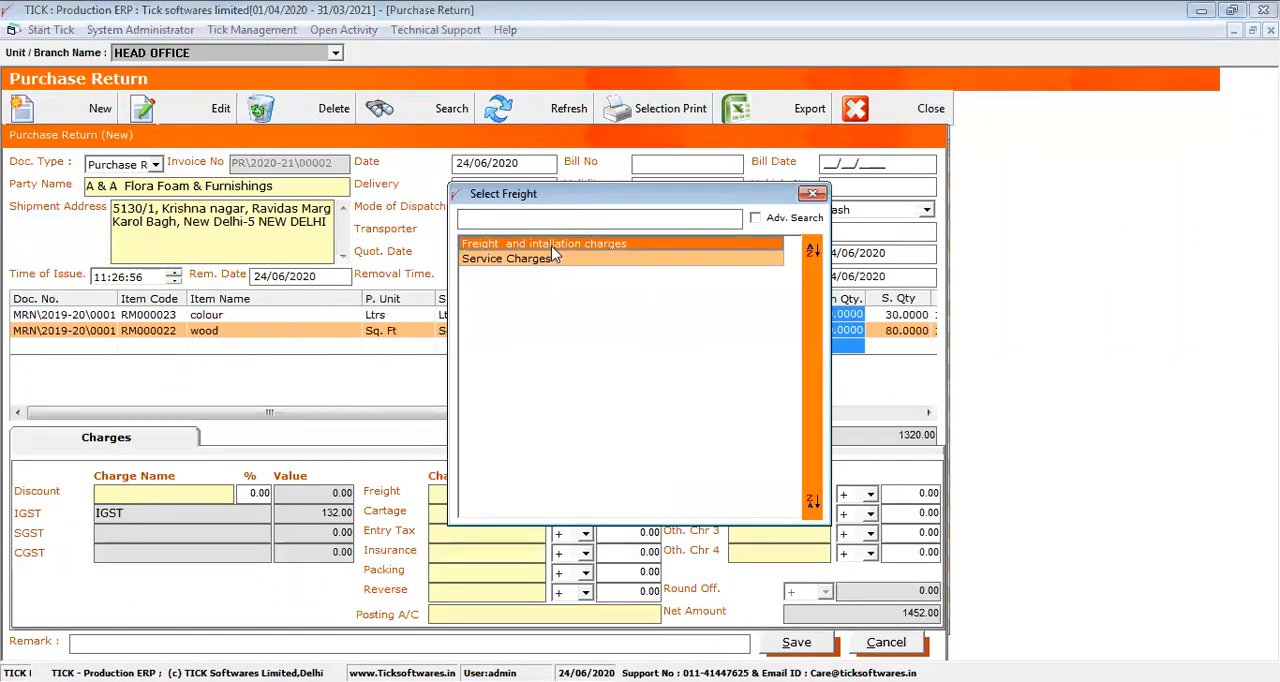
double_click(552, 245)
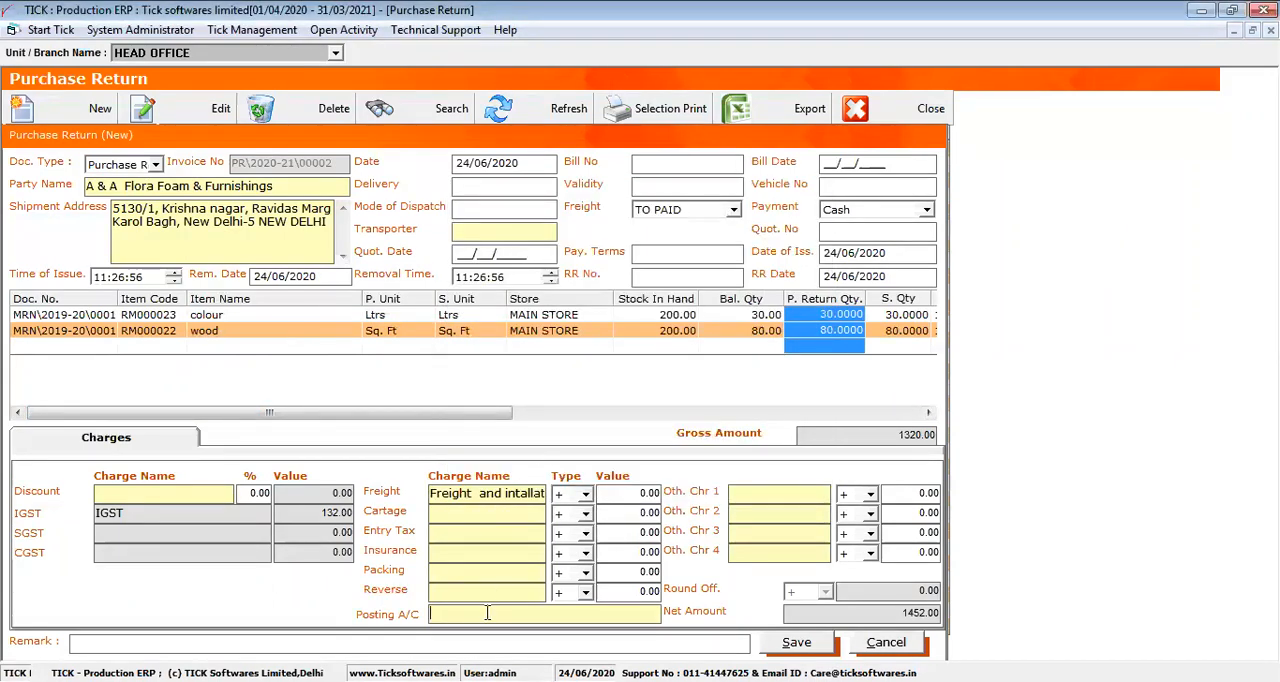
left_click(516, 262)
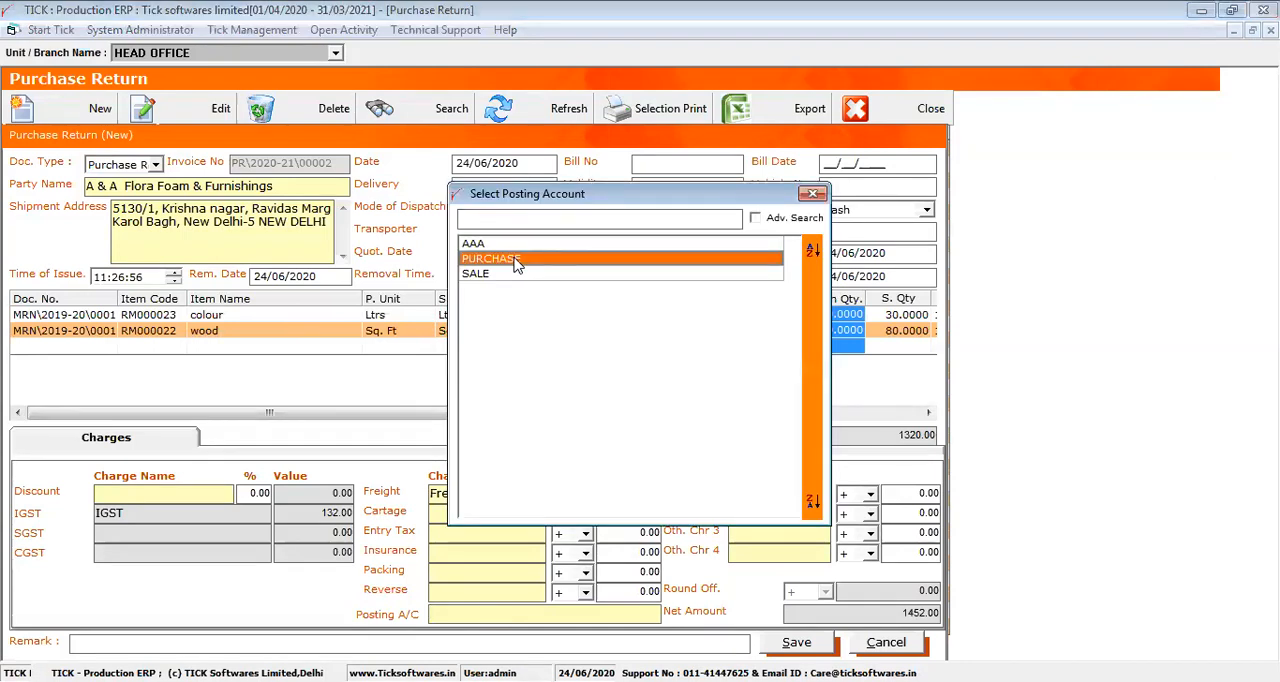
double_click(516, 262)
left_click(545, 493)
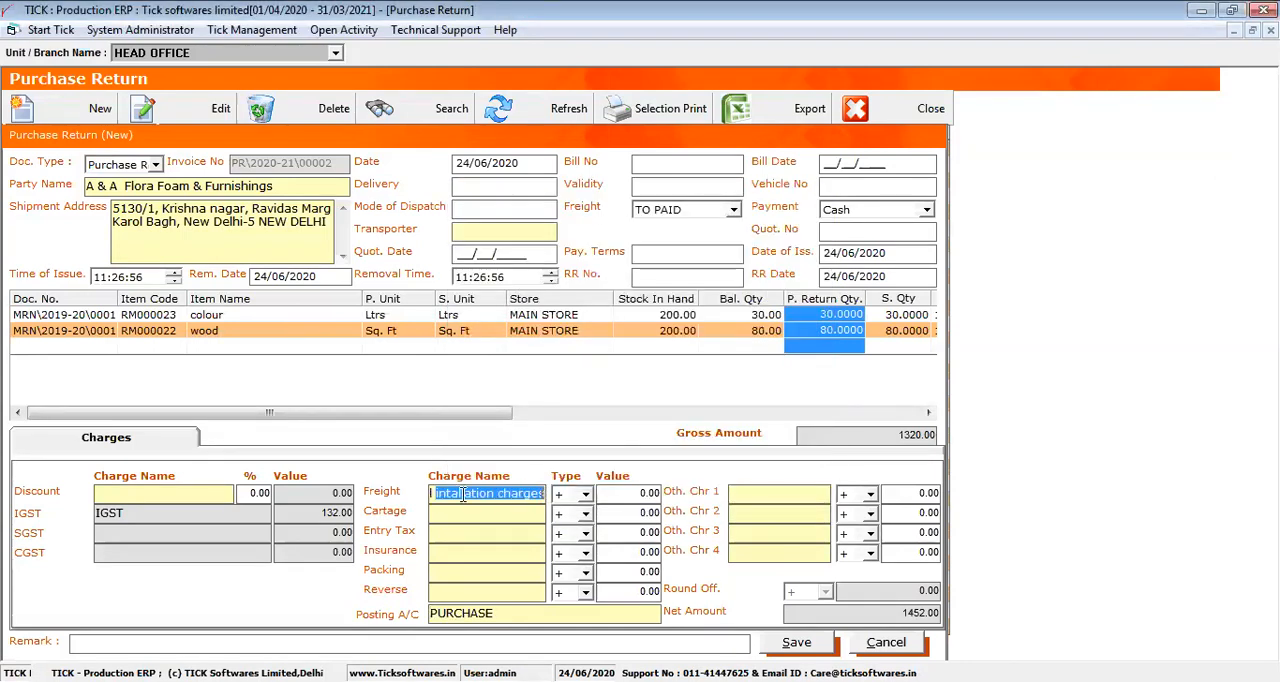
Save the purchase return and close the Purchase Return list
left_click(795, 642)
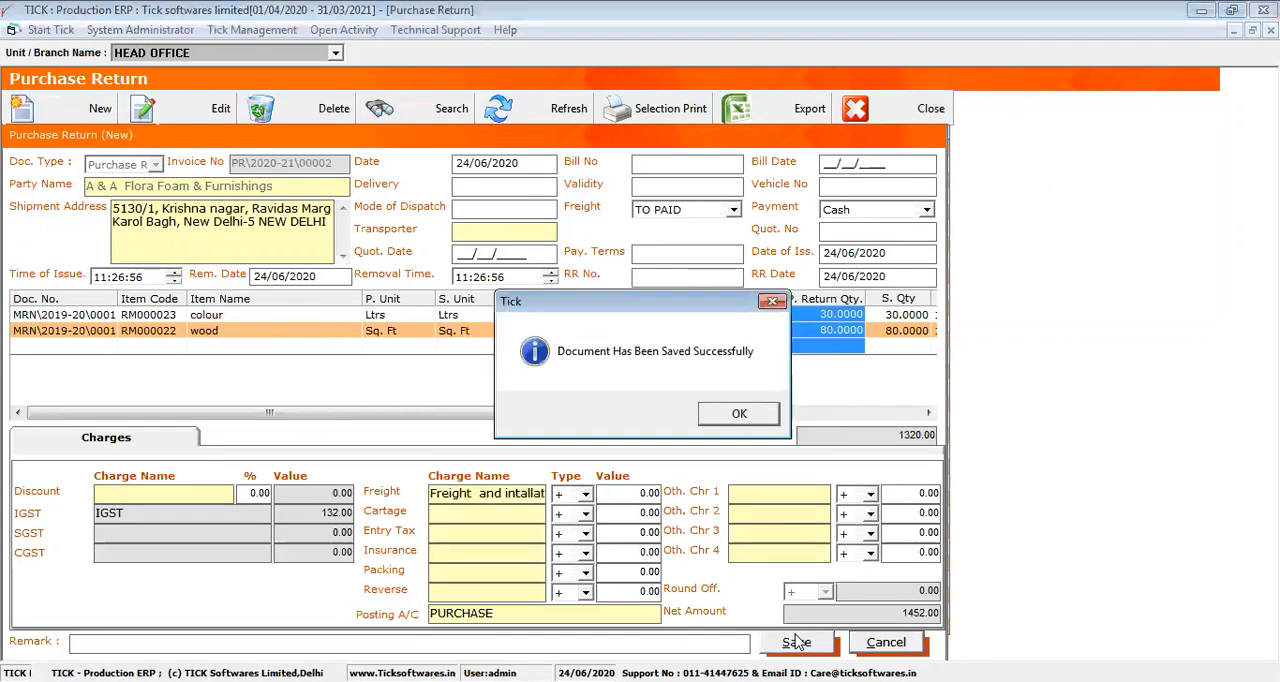
key("Return")
left_click(858, 645)
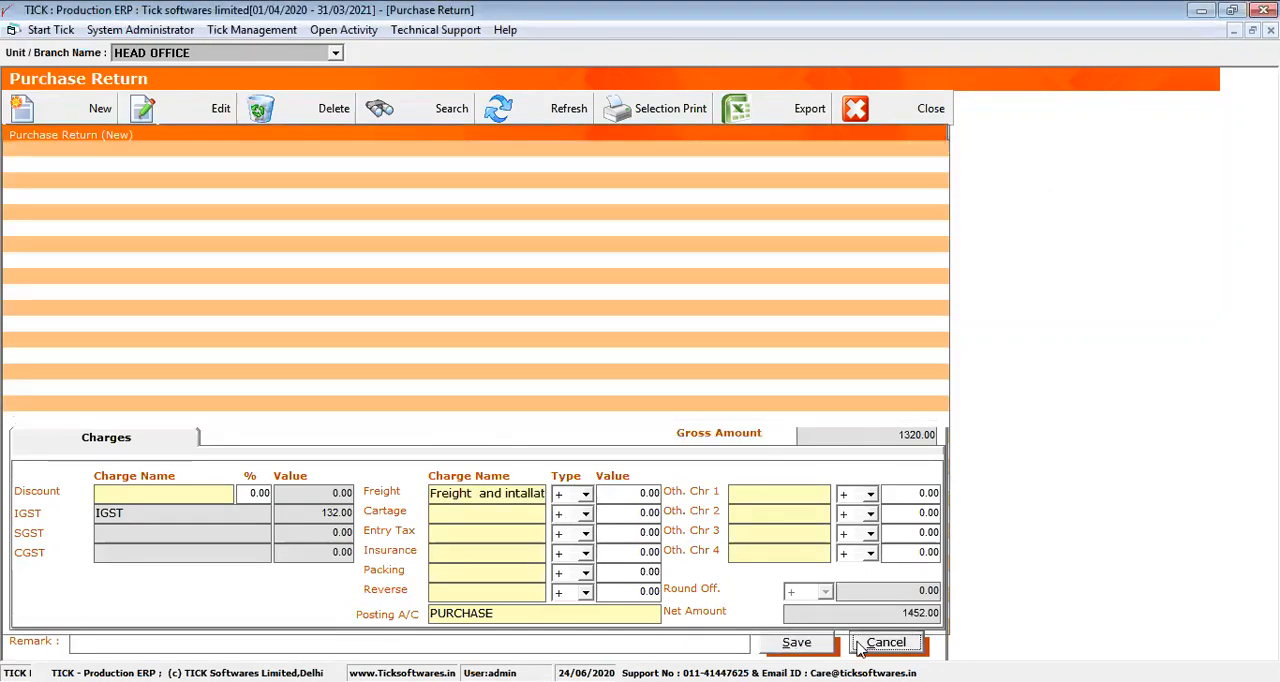
left_click(860, 110)
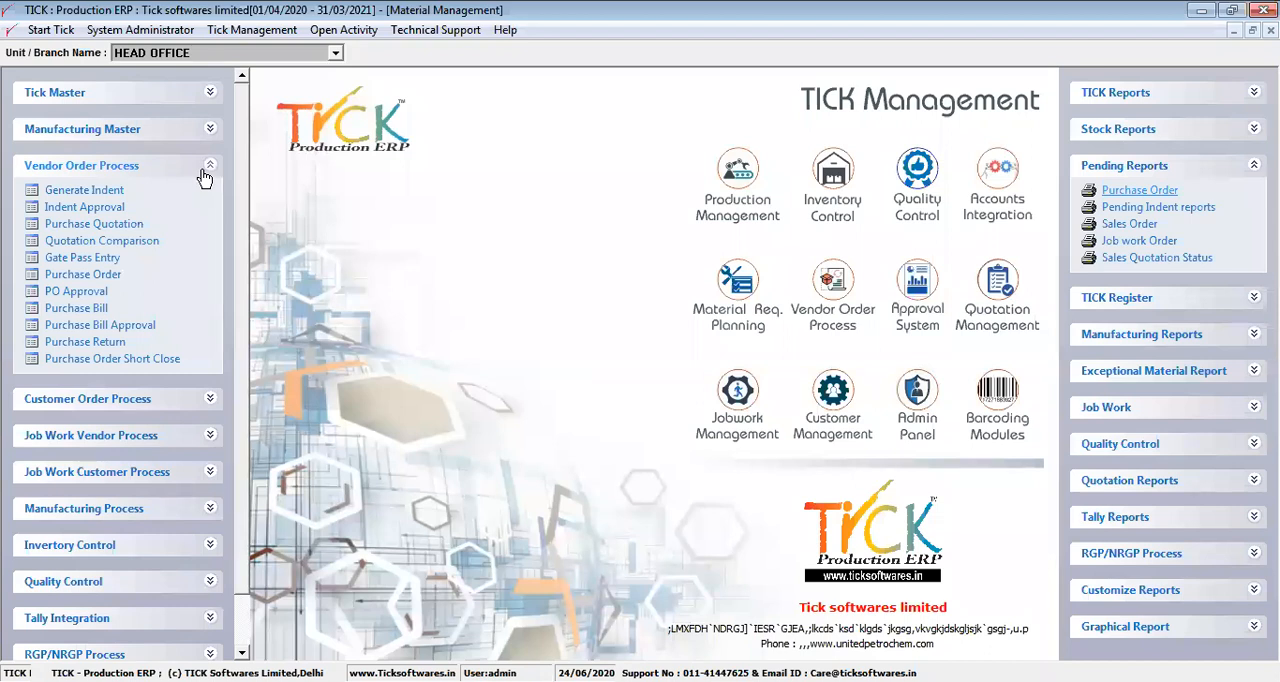
Open Purchase Order Short Close and look up the orders of the party AARADHYA AUTOMOTIVE
left_click(139, 362)
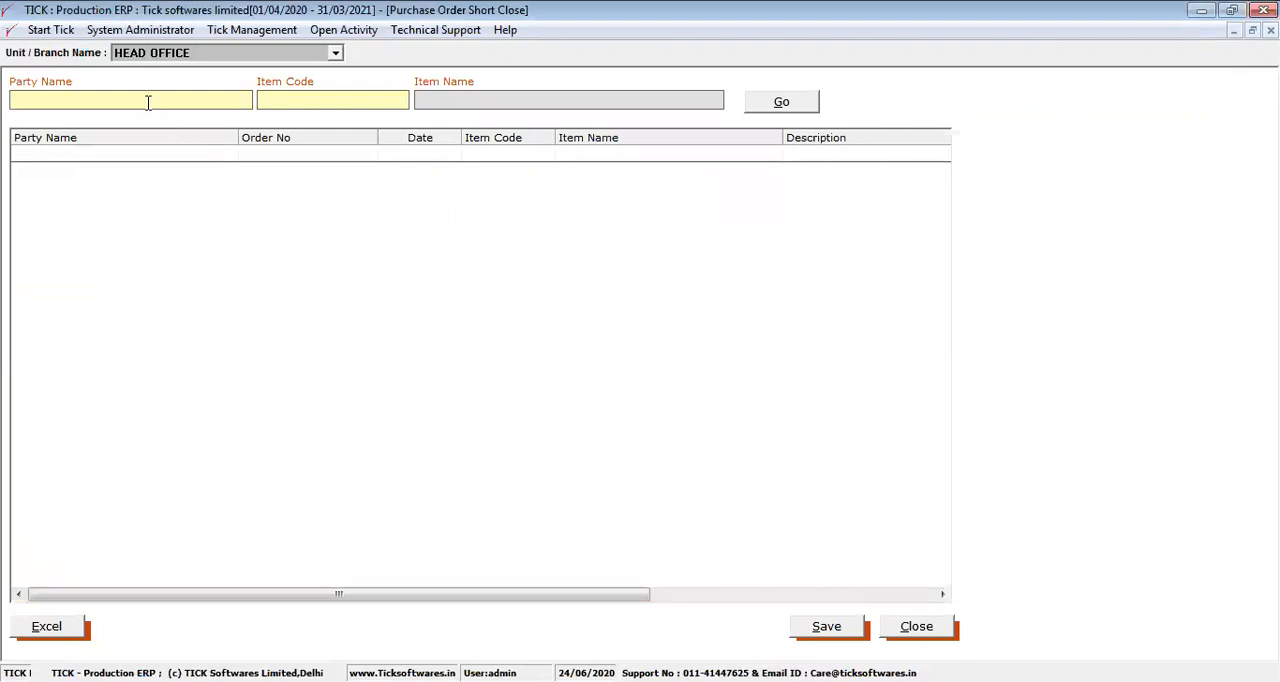
left_click(148, 102)
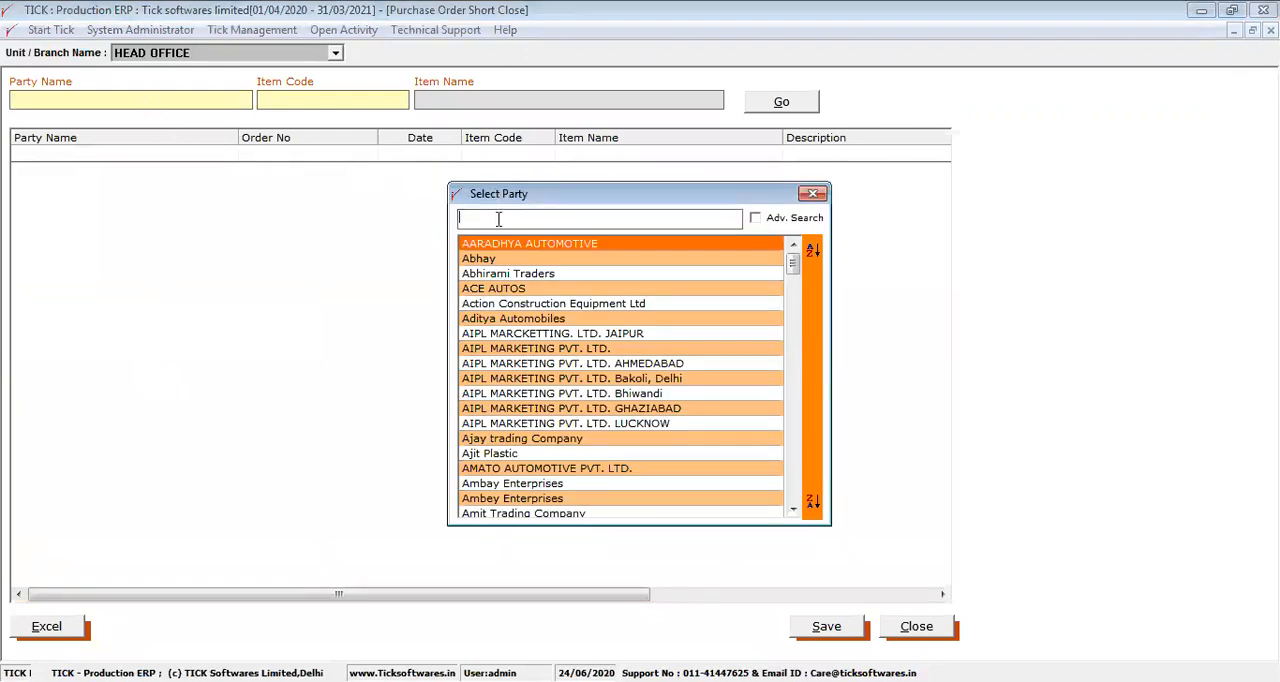
type("a")
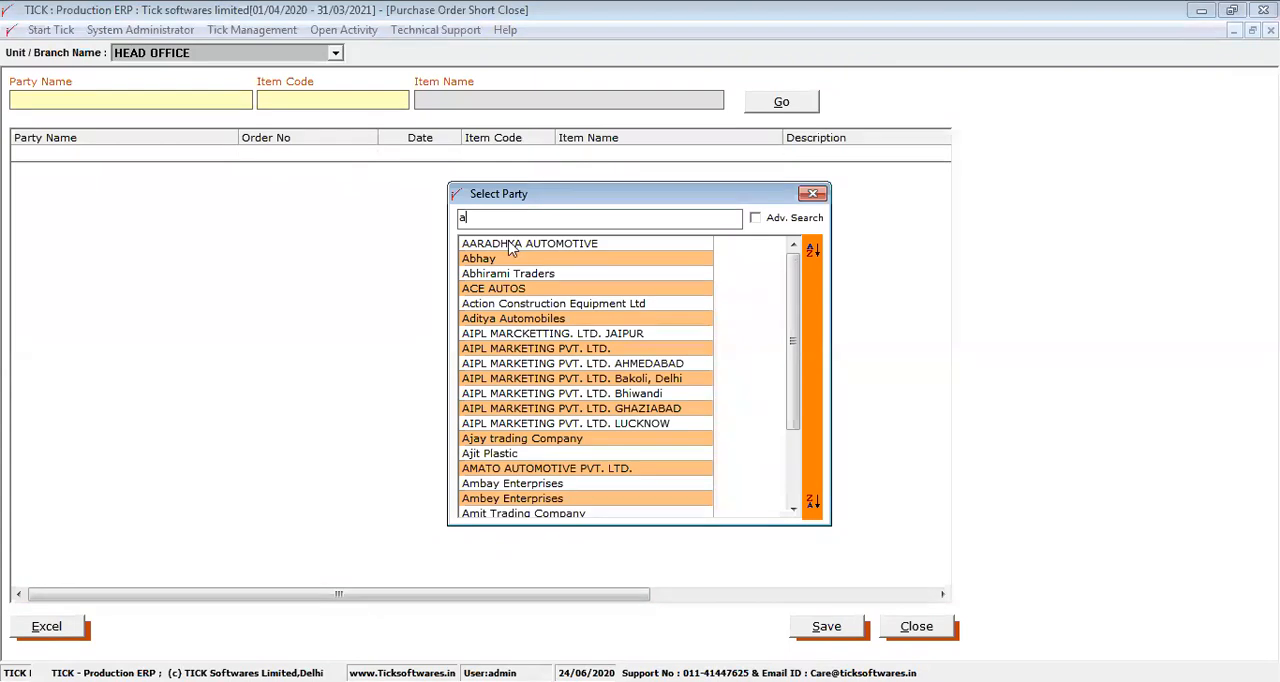
key("Return")
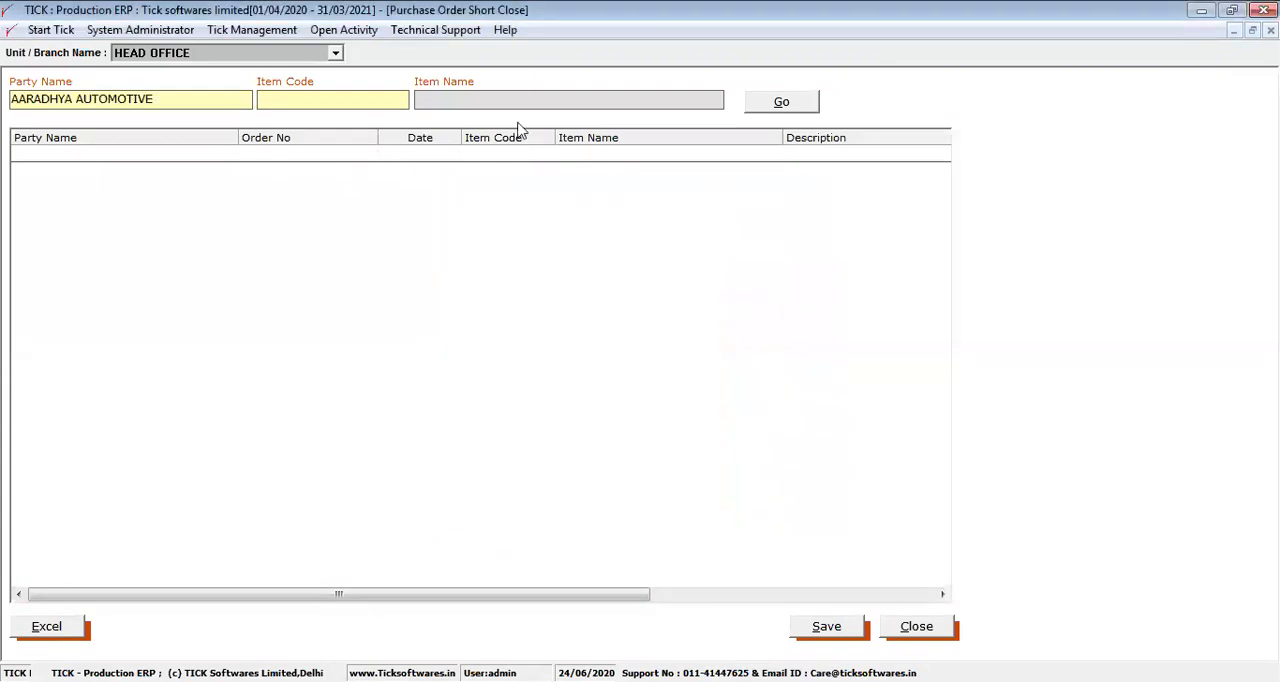
left_click(772, 104)
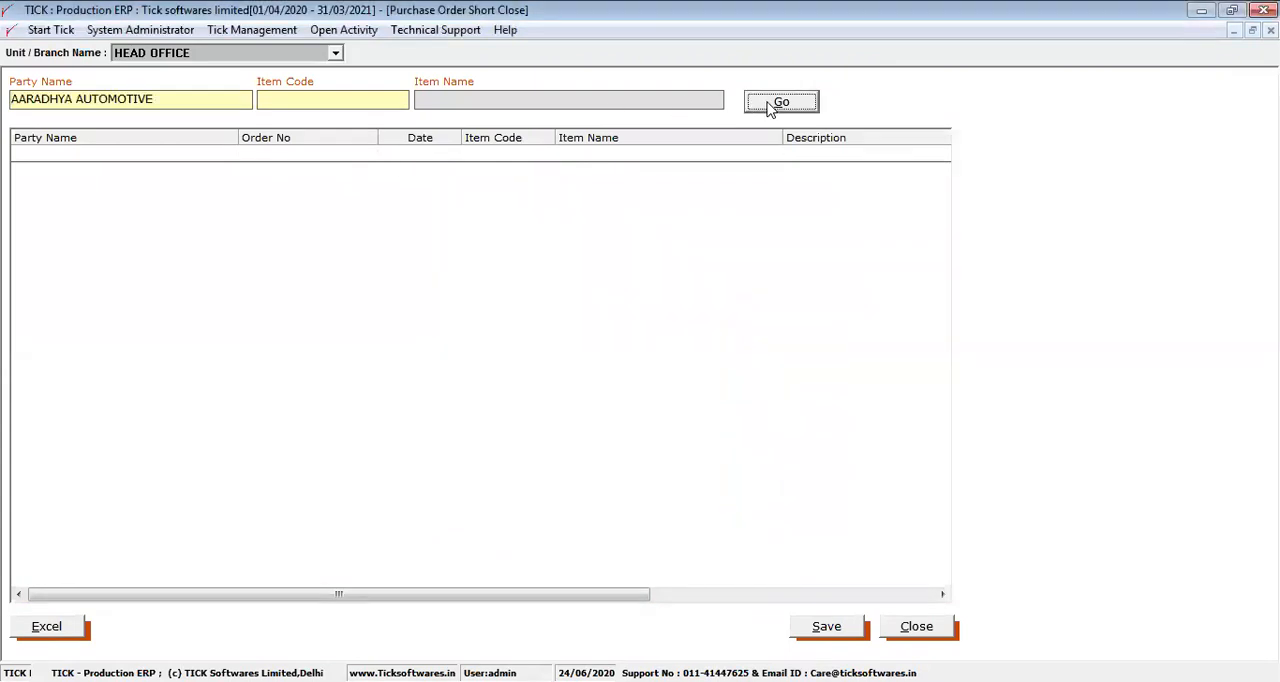
Replace the party with the second one in the party list, look up its orders and close the short close form
left_click_drag(176, 106, 4, 118)
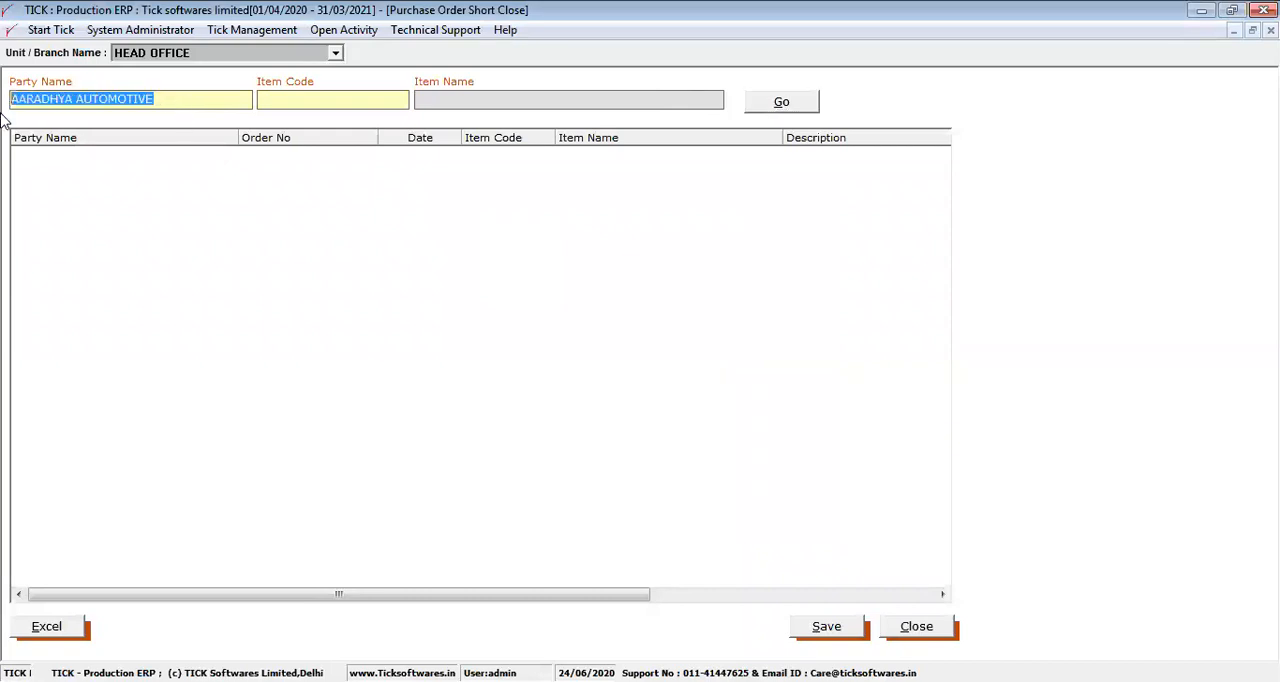
key("BackSpace")
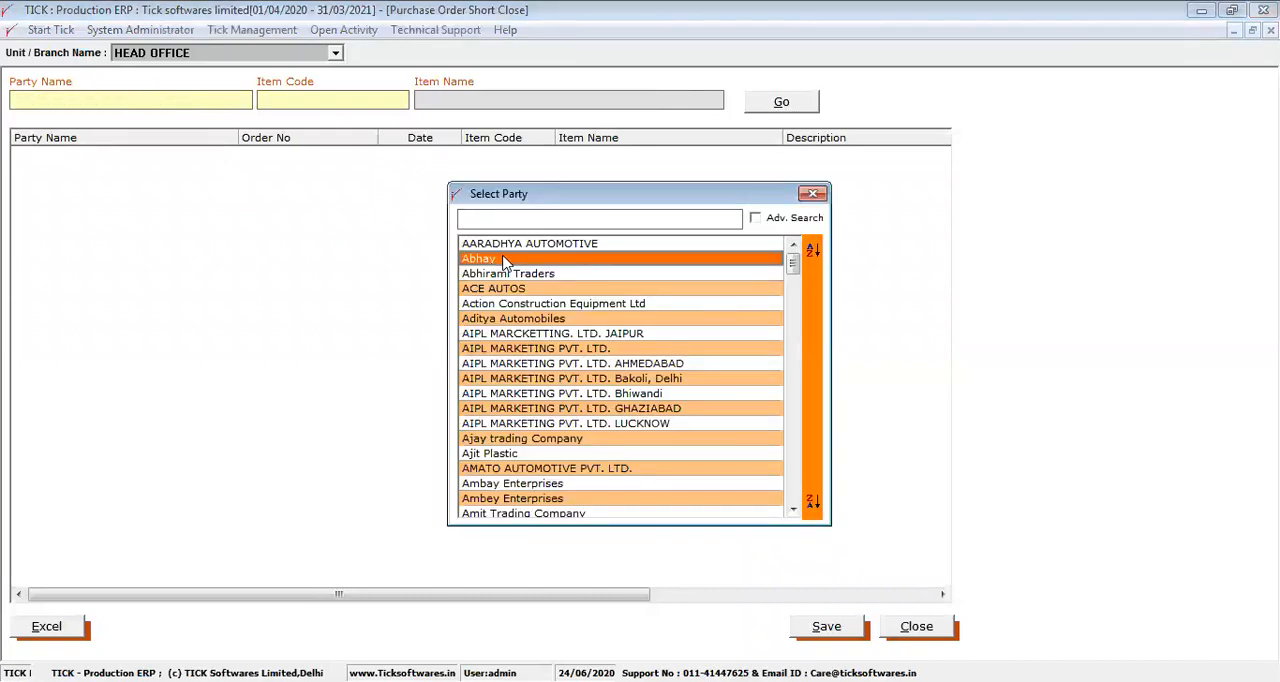
left_click(505, 260)
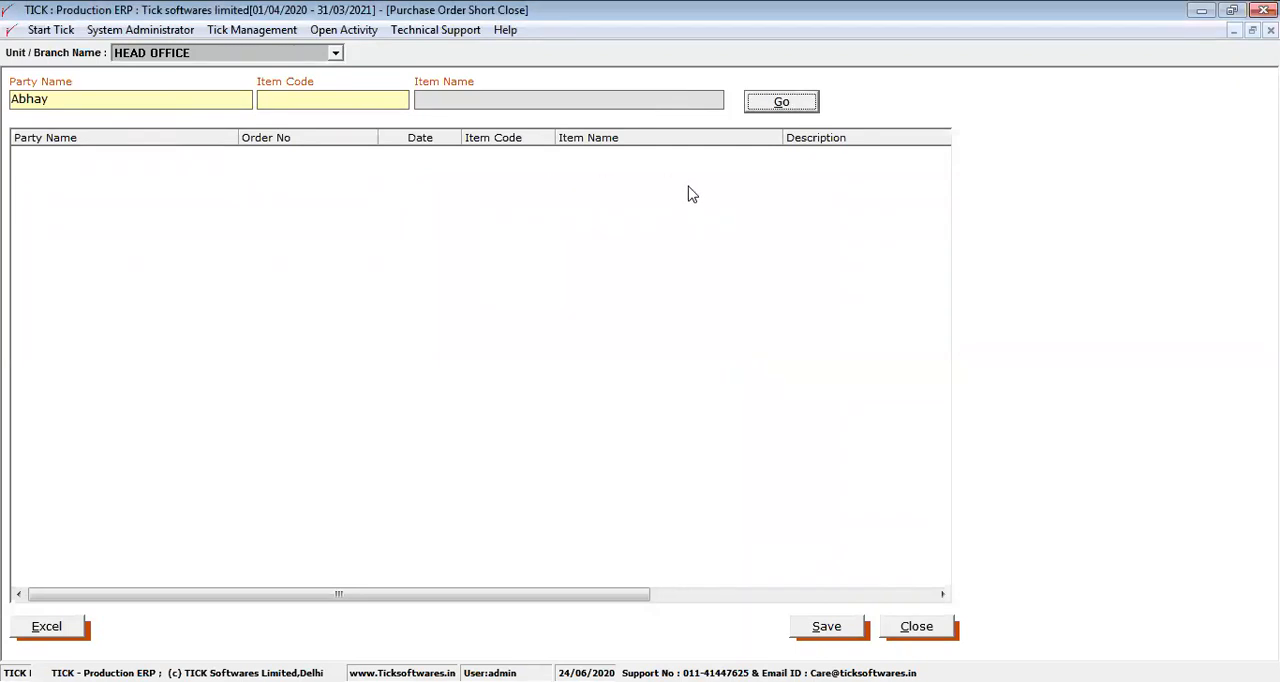
left_click(924, 632)
key("Return")
Preview the Party Order Wise pending purchase order report for 01/04/2020 to 24/06/2020, and close the report and its filter window
left_click(1140, 191)
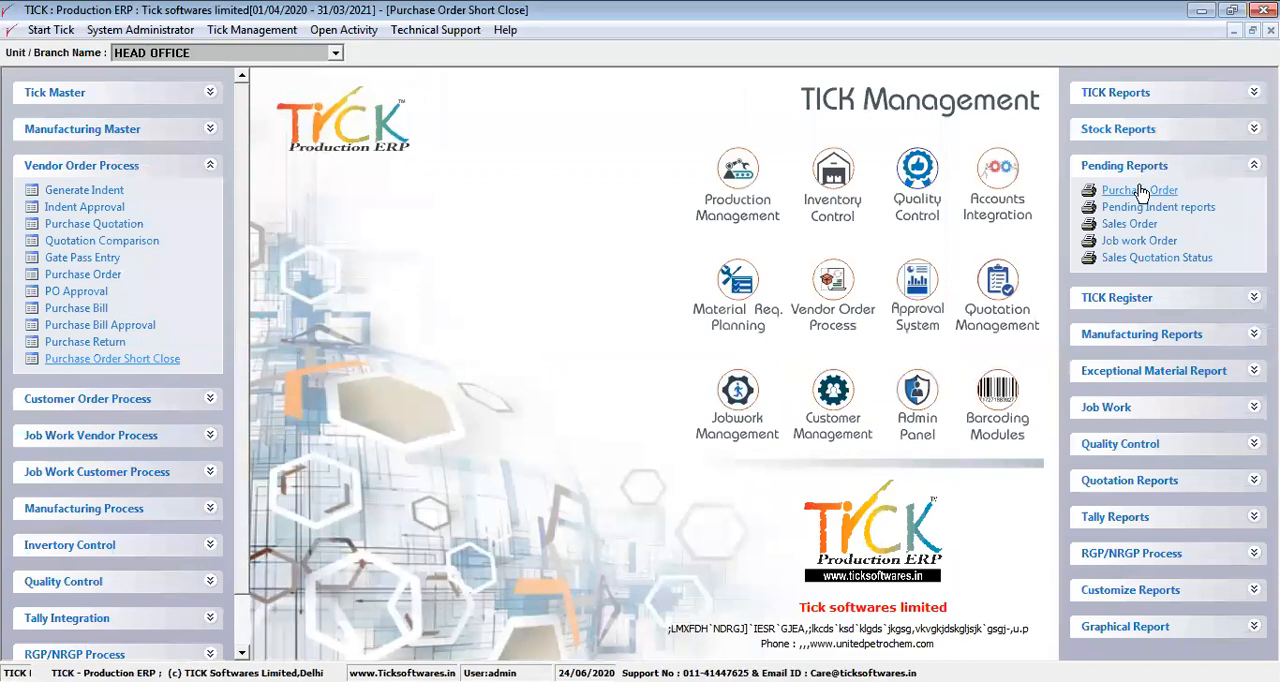
left_click(622, 479)
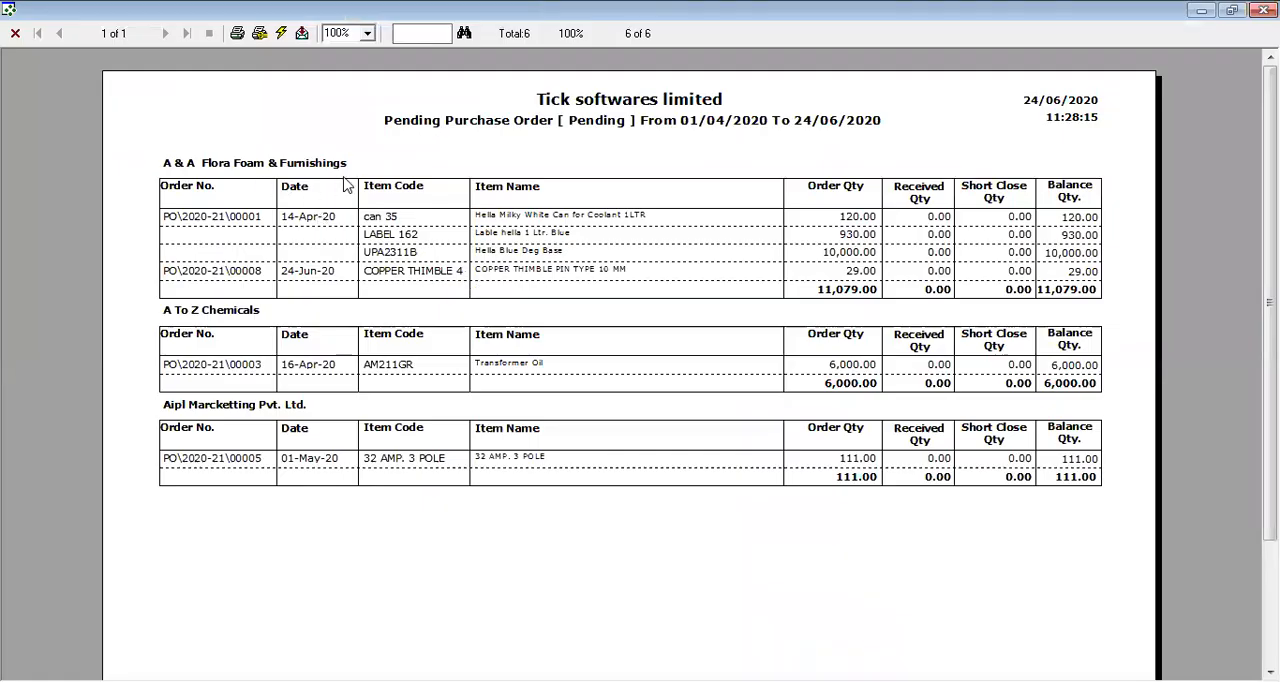
left_click(16, 34)
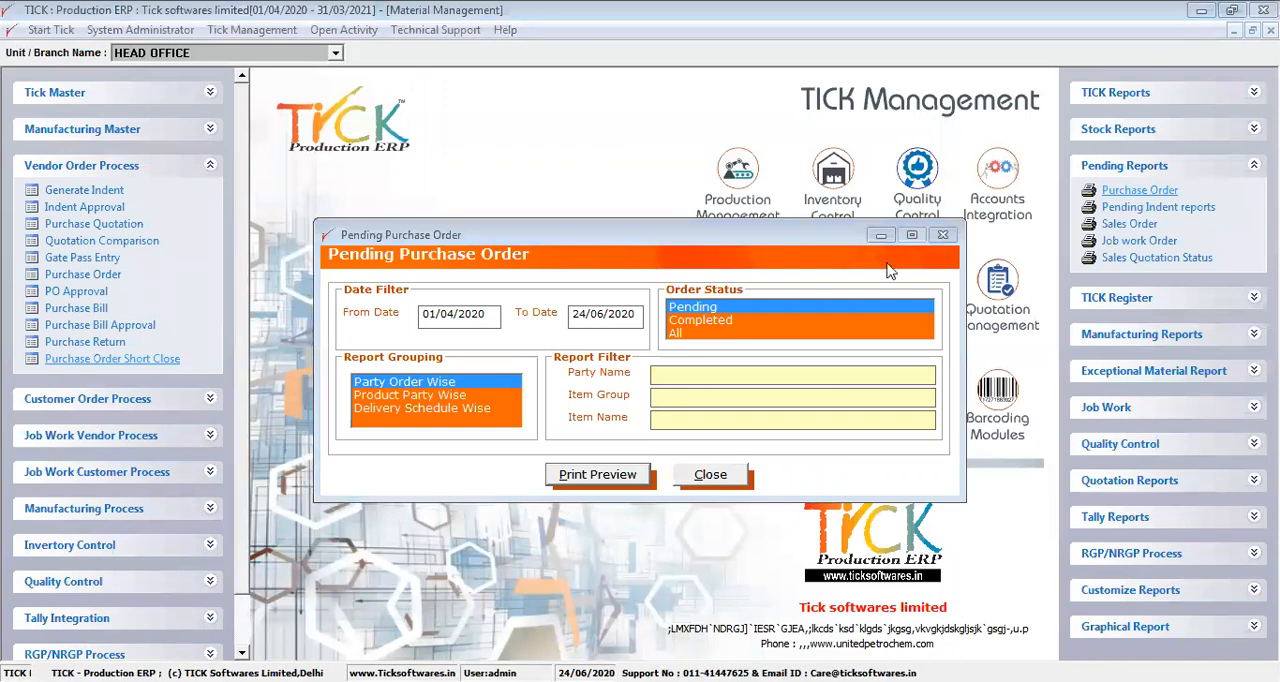
left_click(942, 235)
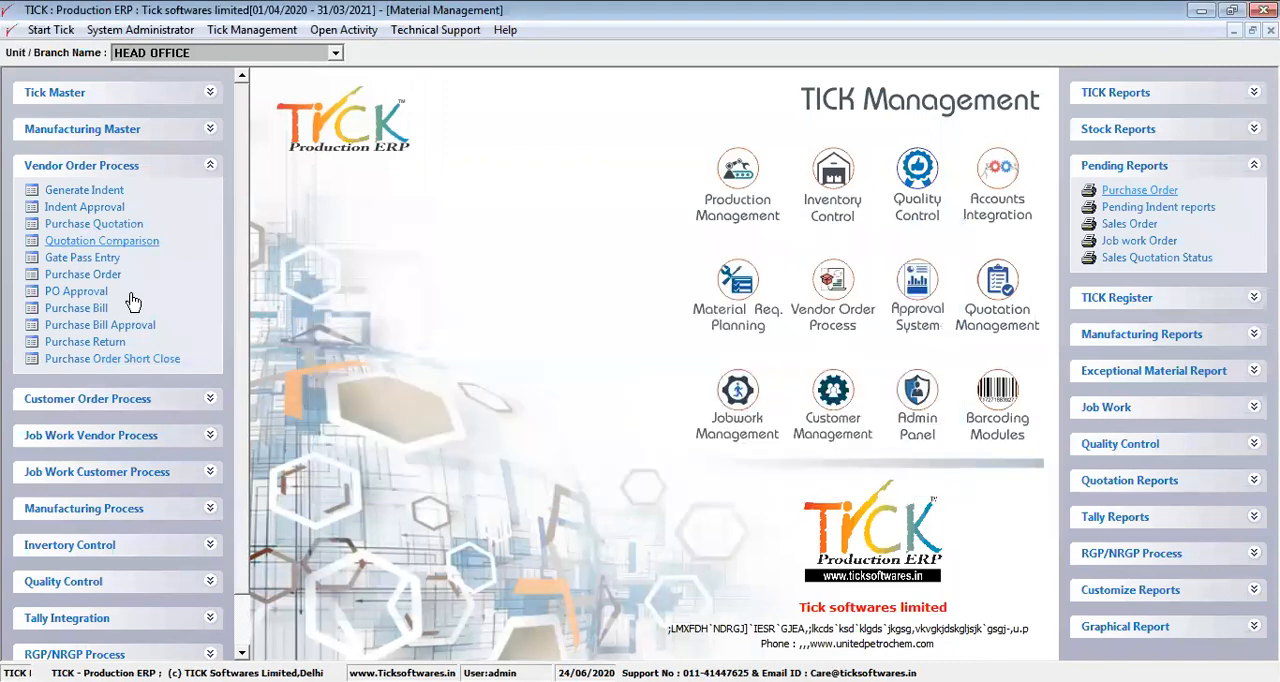
Open Purchase Order Short Close and look up the orders of the party Action Construction Equipment Ltd
left_click(98, 362)
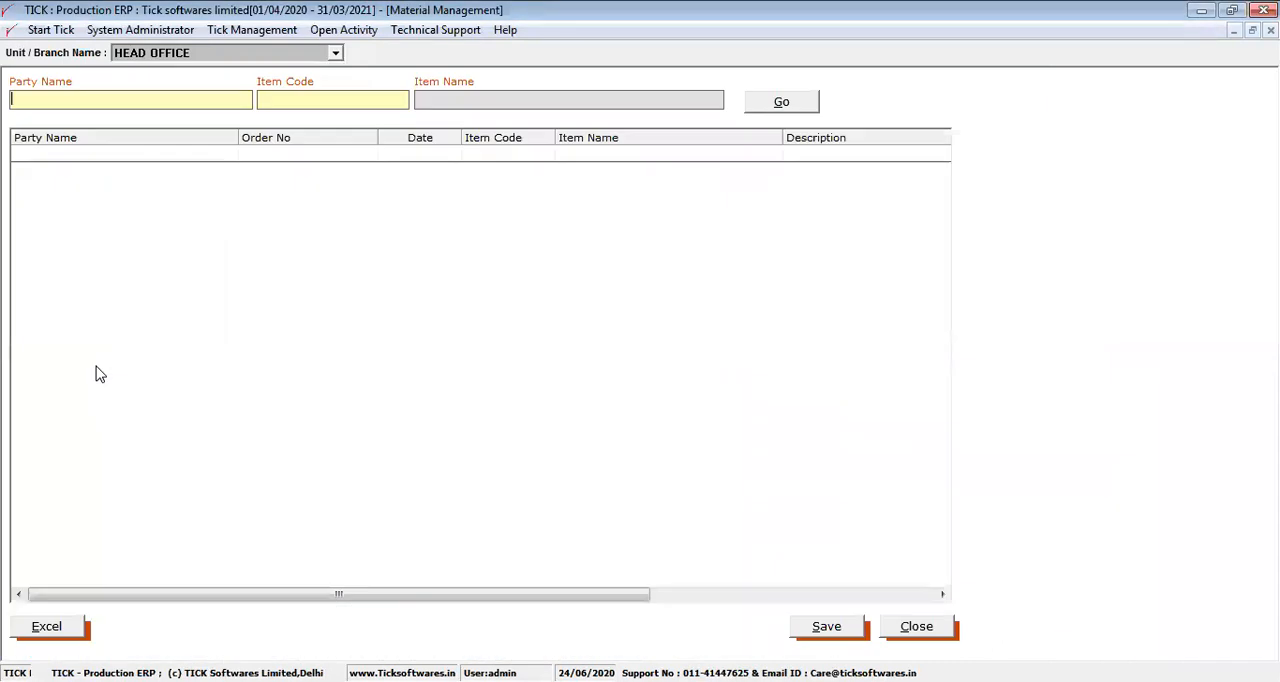
double_click(78, 101)
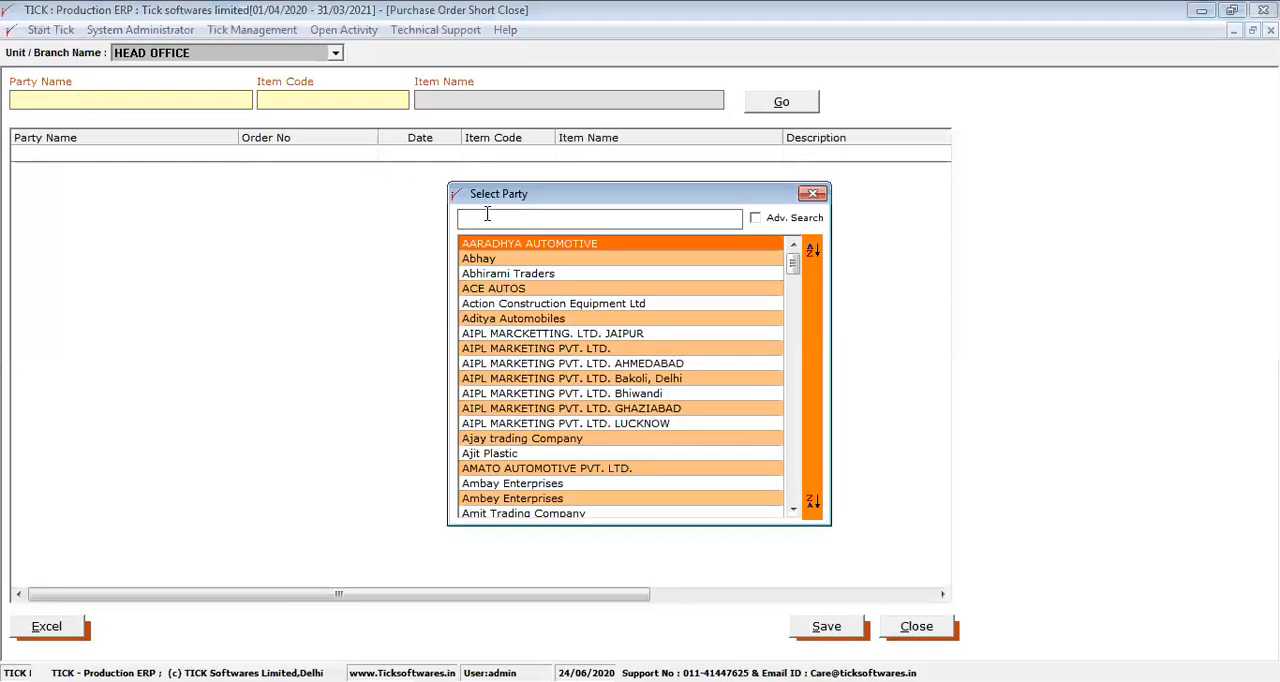
type("a")
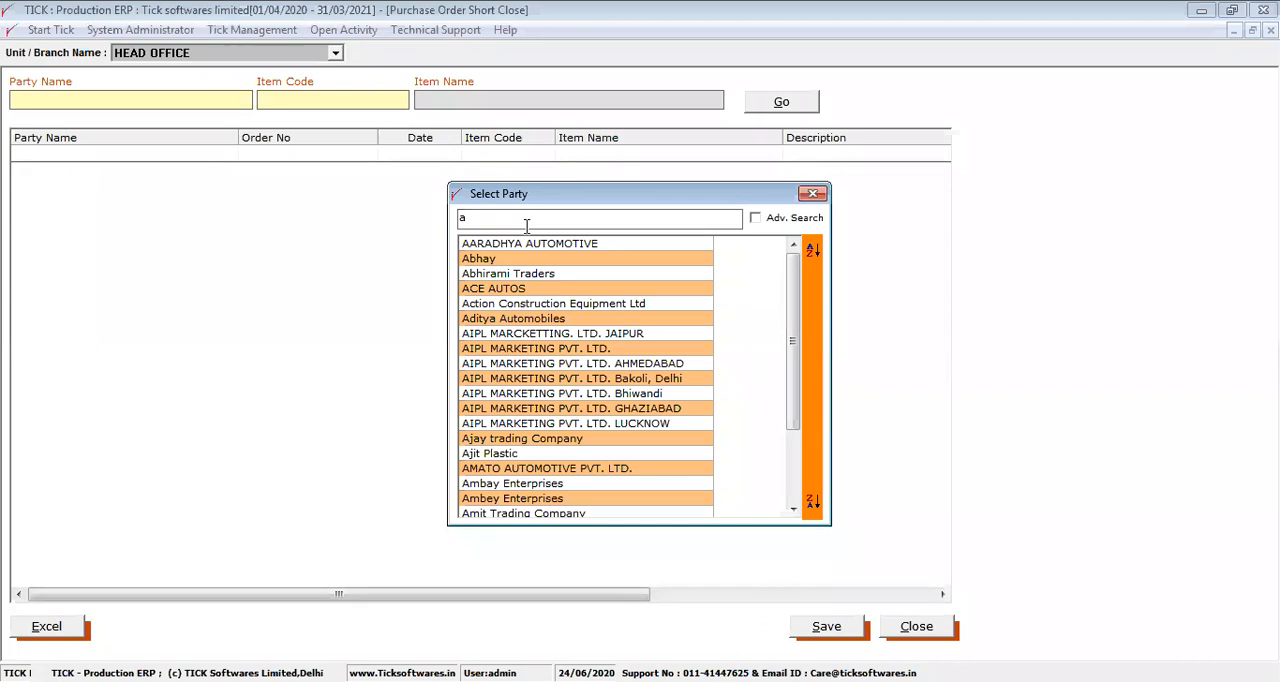
left_click_drag(795, 298, 792, 257)
double_click(613, 305)
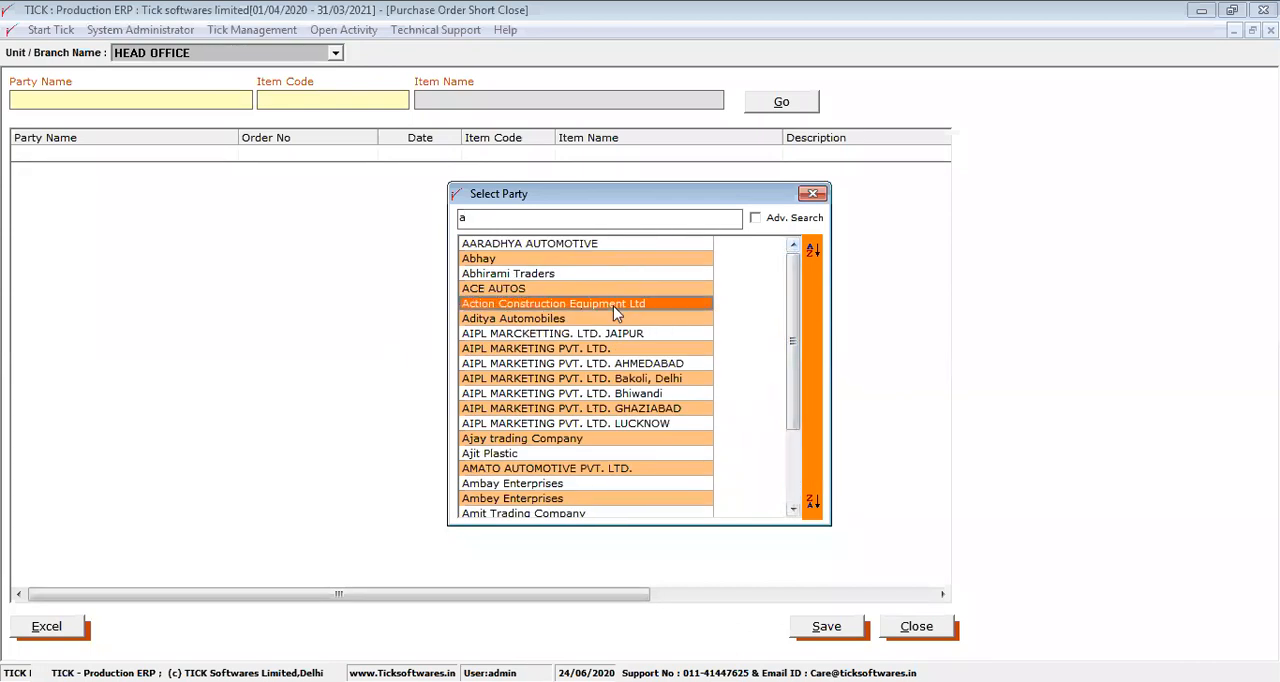
left_click(772, 102)
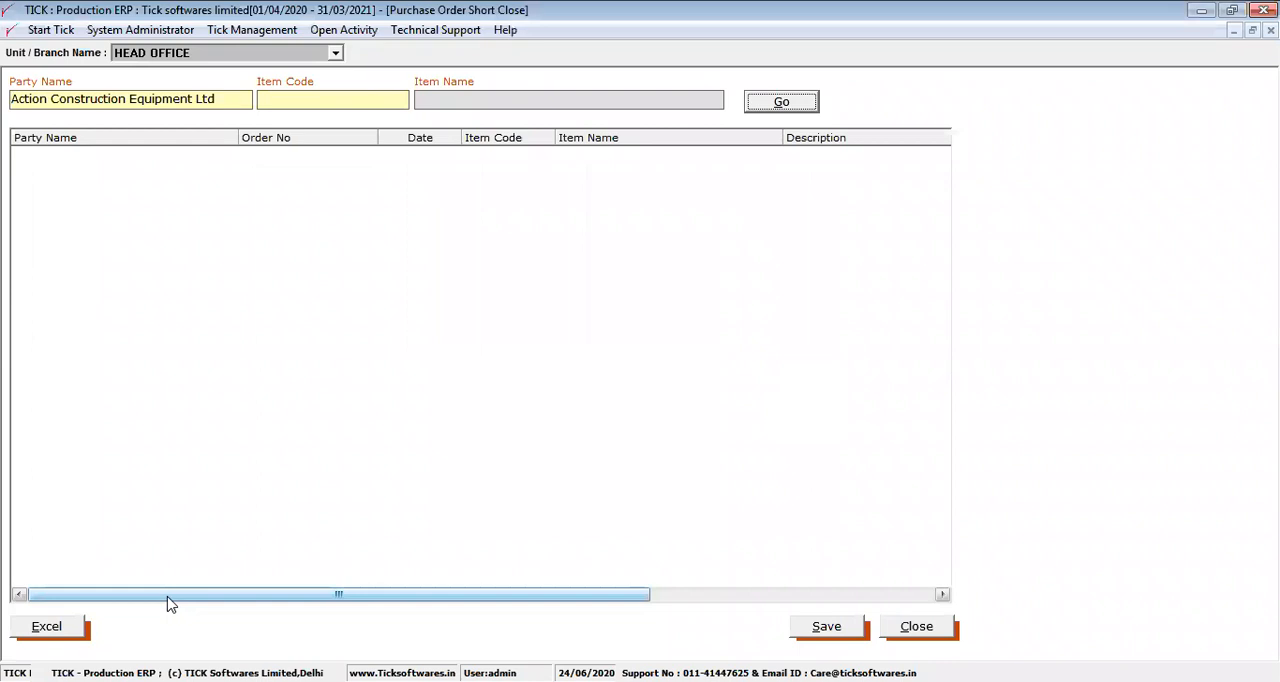
Examine the order, adjusted, balance and short quantity columns of the order list, and close the short close form
left_click_drag(168, 596, 462, 566)
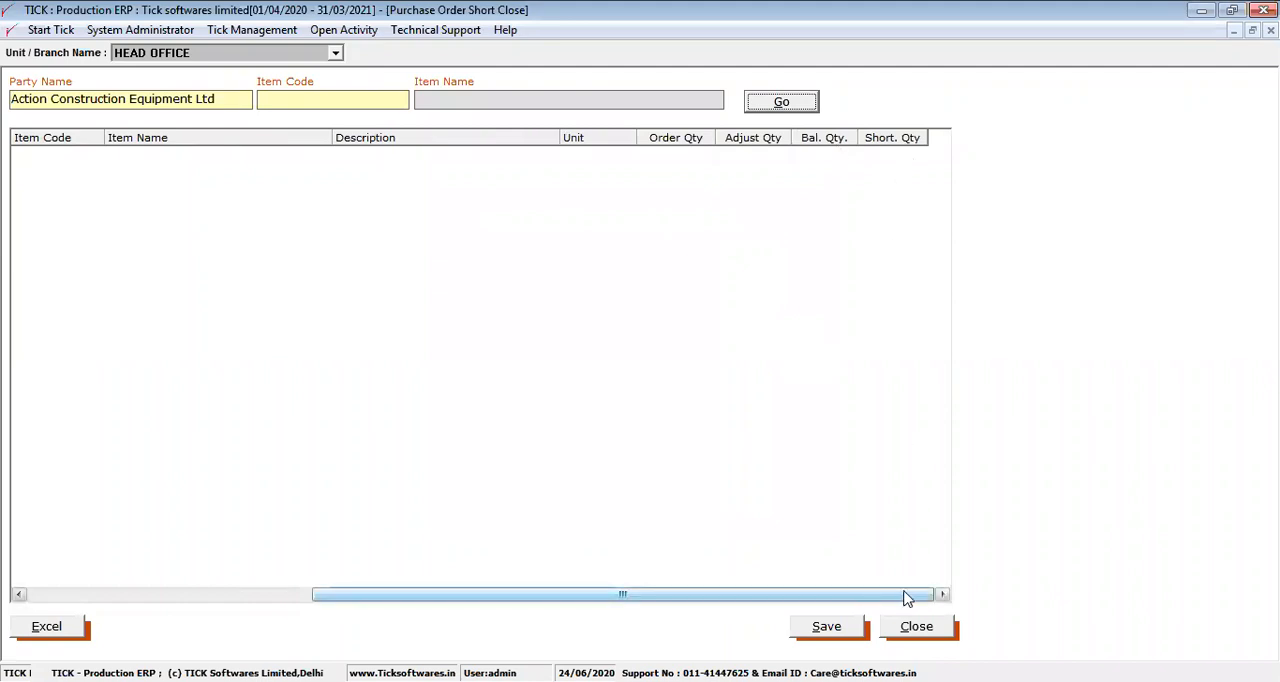
left_click(899, 157)
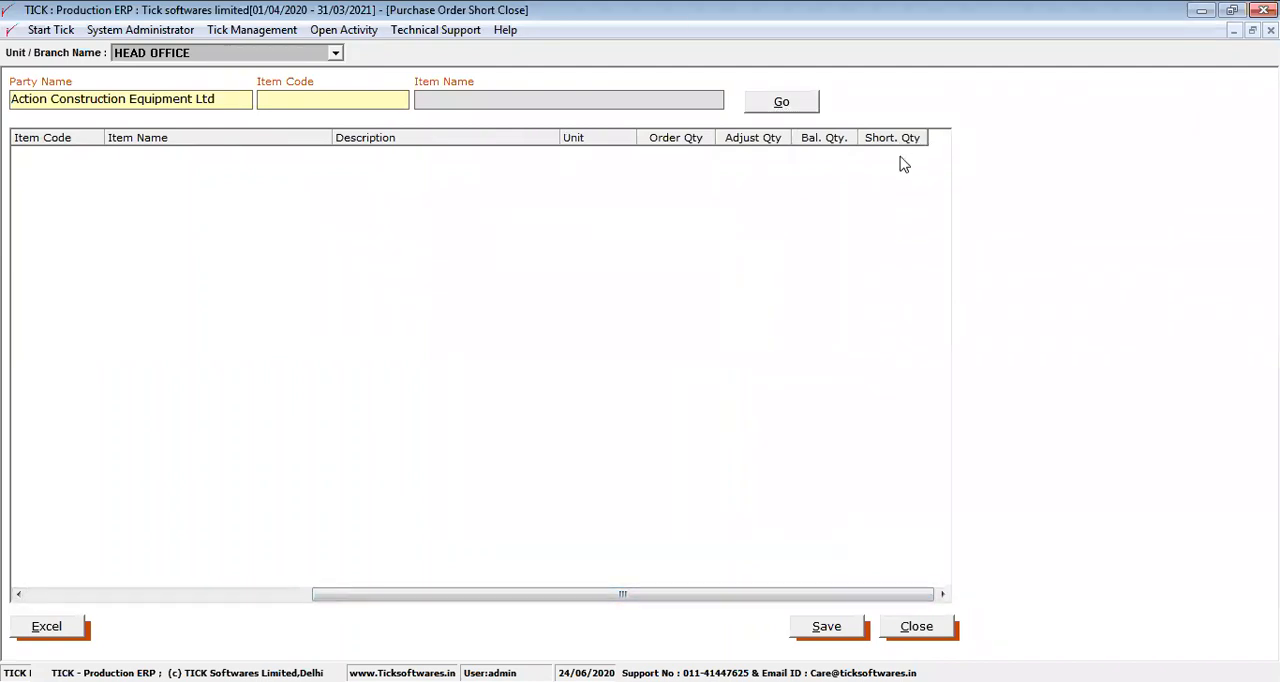
left_click(920, 595)
left_click(895, 627)
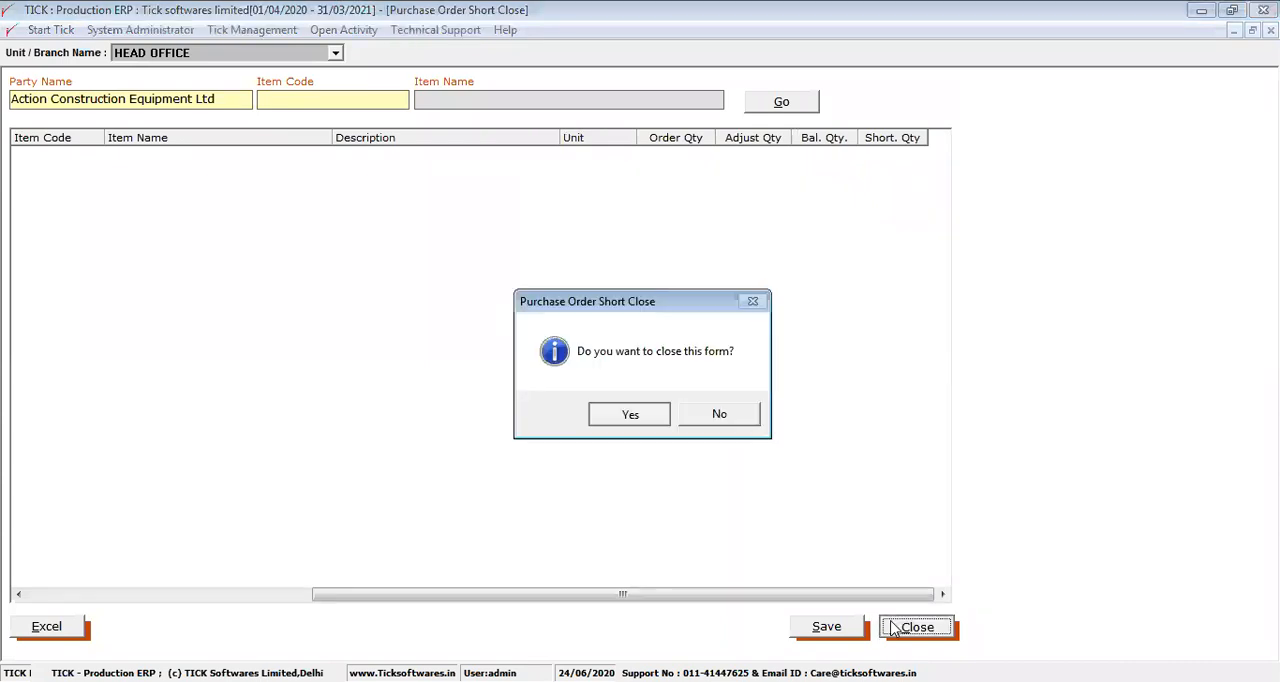
key("Return")
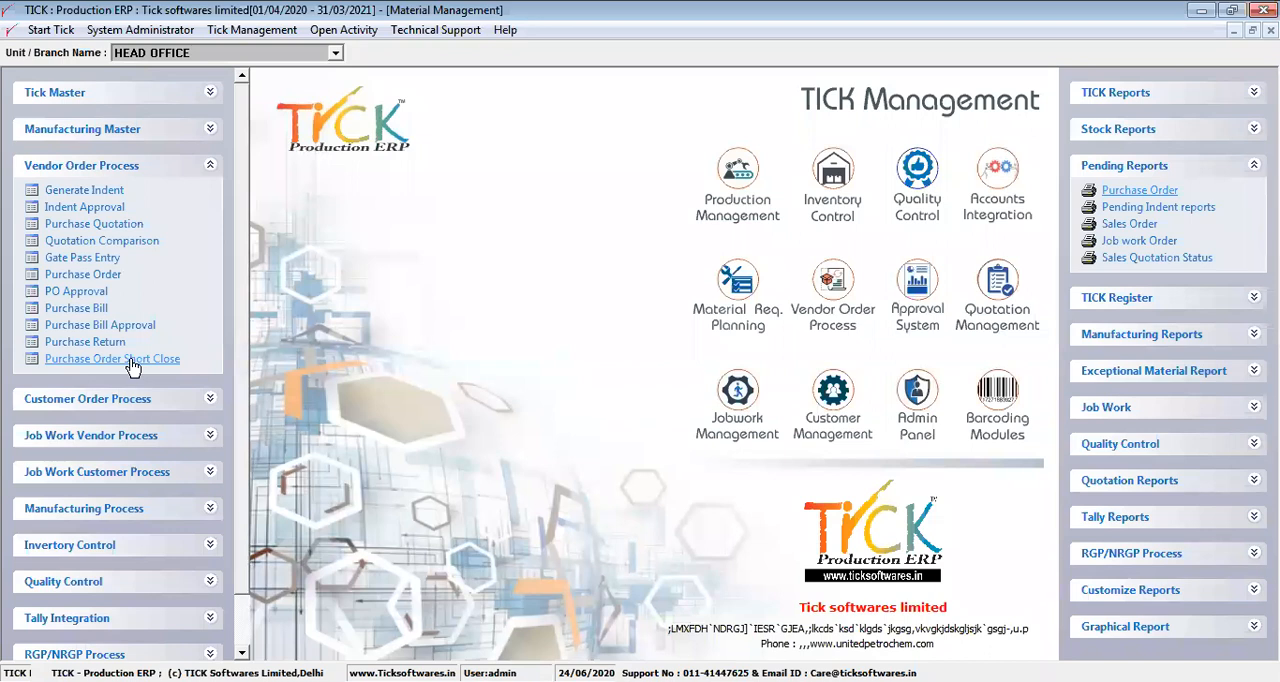
Open Lead Generate under Customer Order Process and start a new lead named Comp ltd
left_click(189, 175)
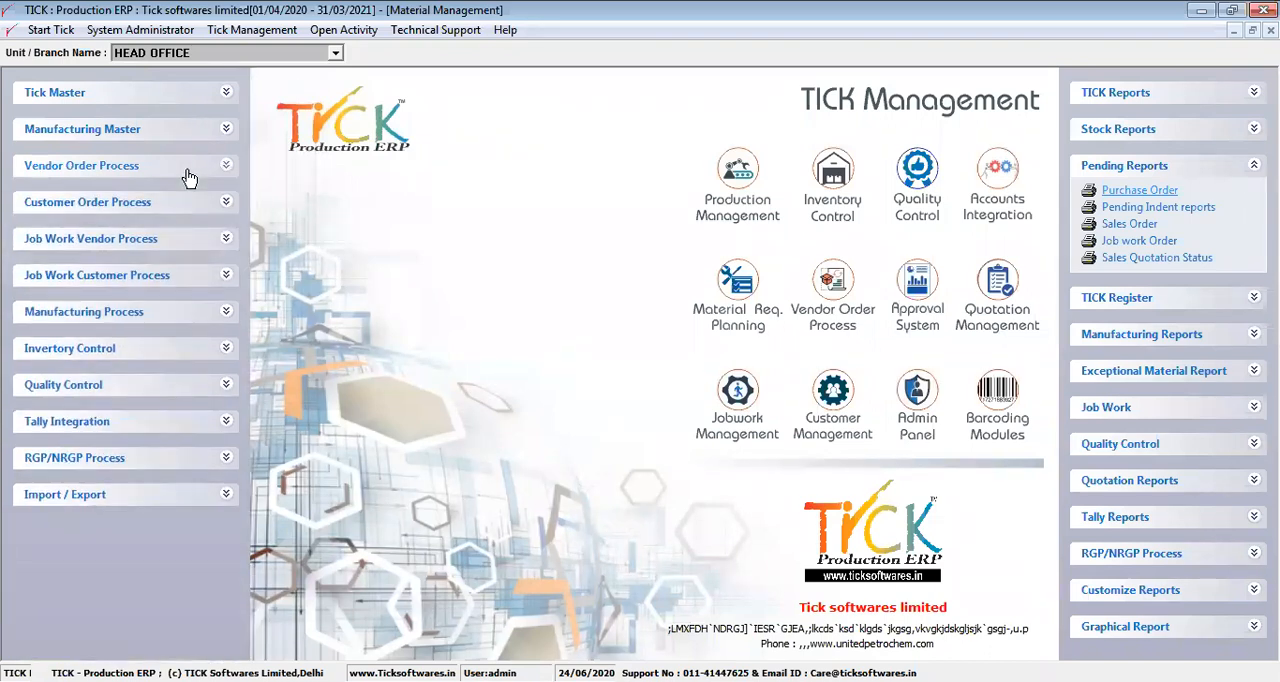
left_click(178, 208)
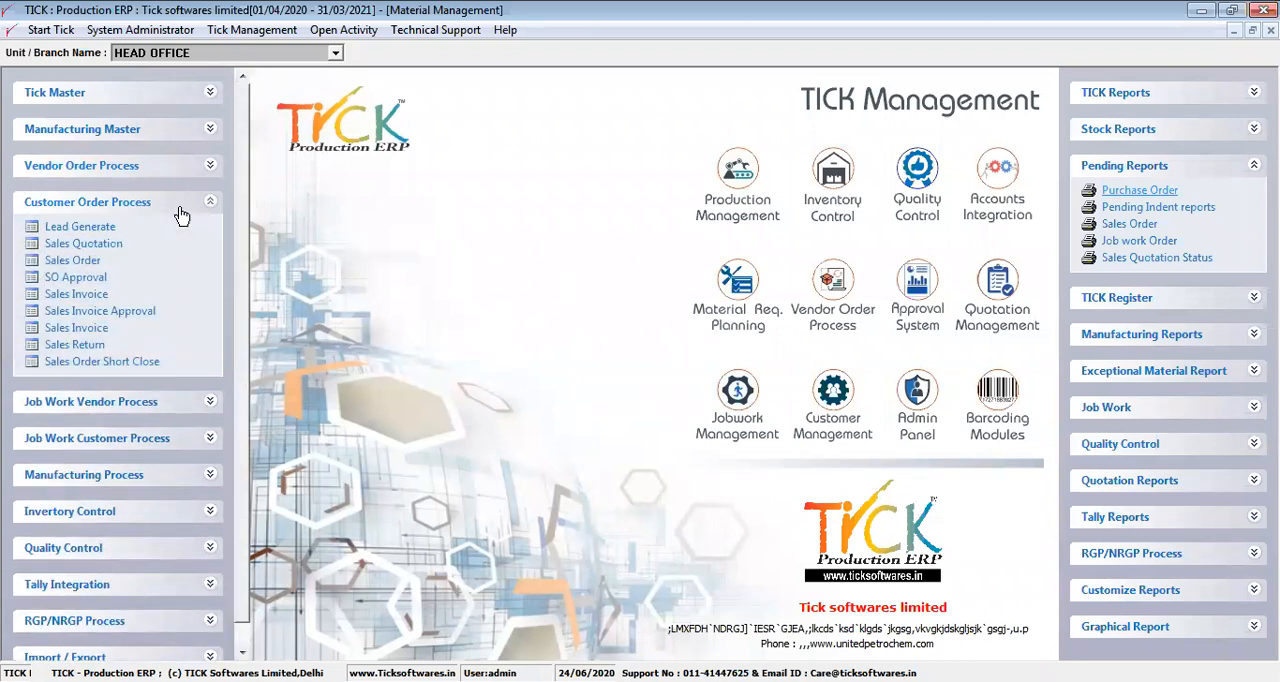
left_click(100, 228)
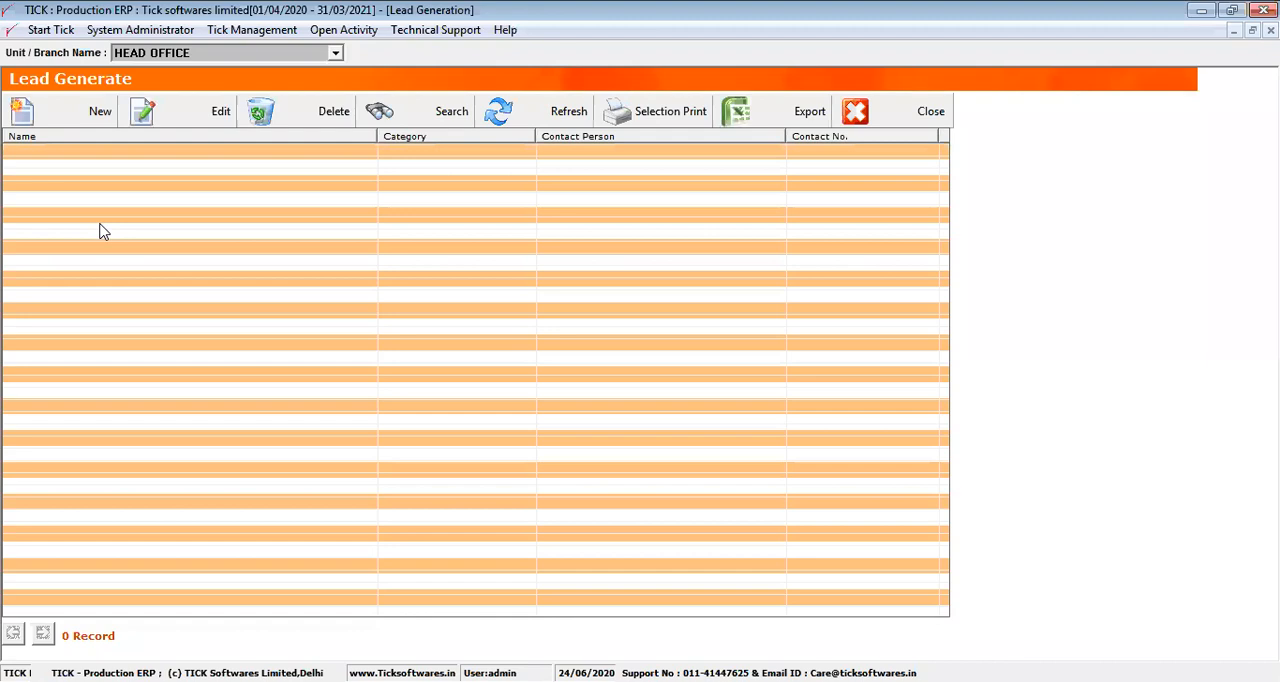
left_click(94, 134)
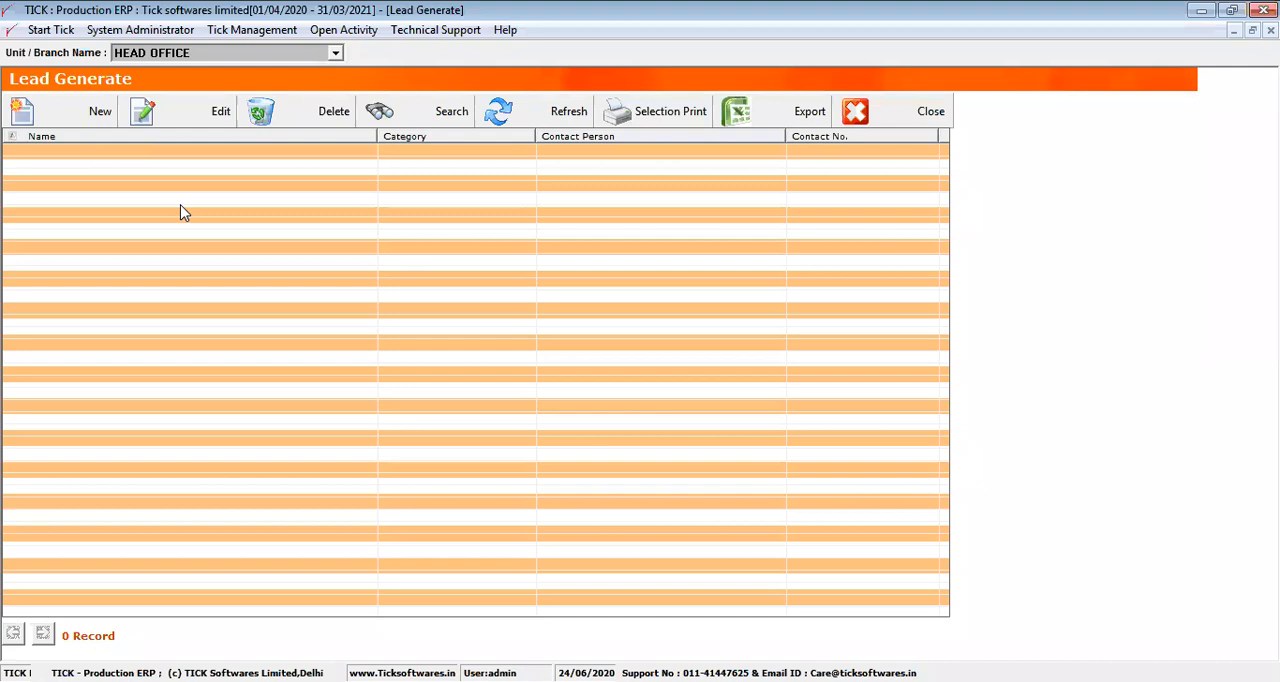
left_click(96, 114)
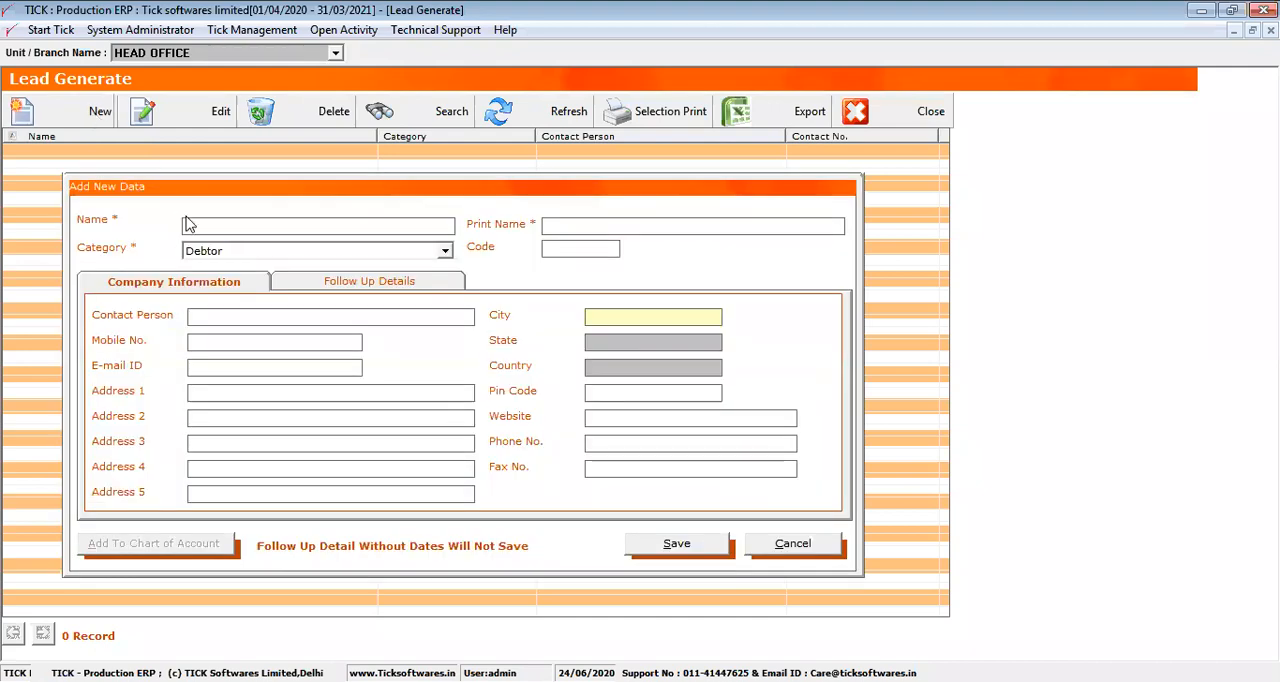
type("Comp ltd")
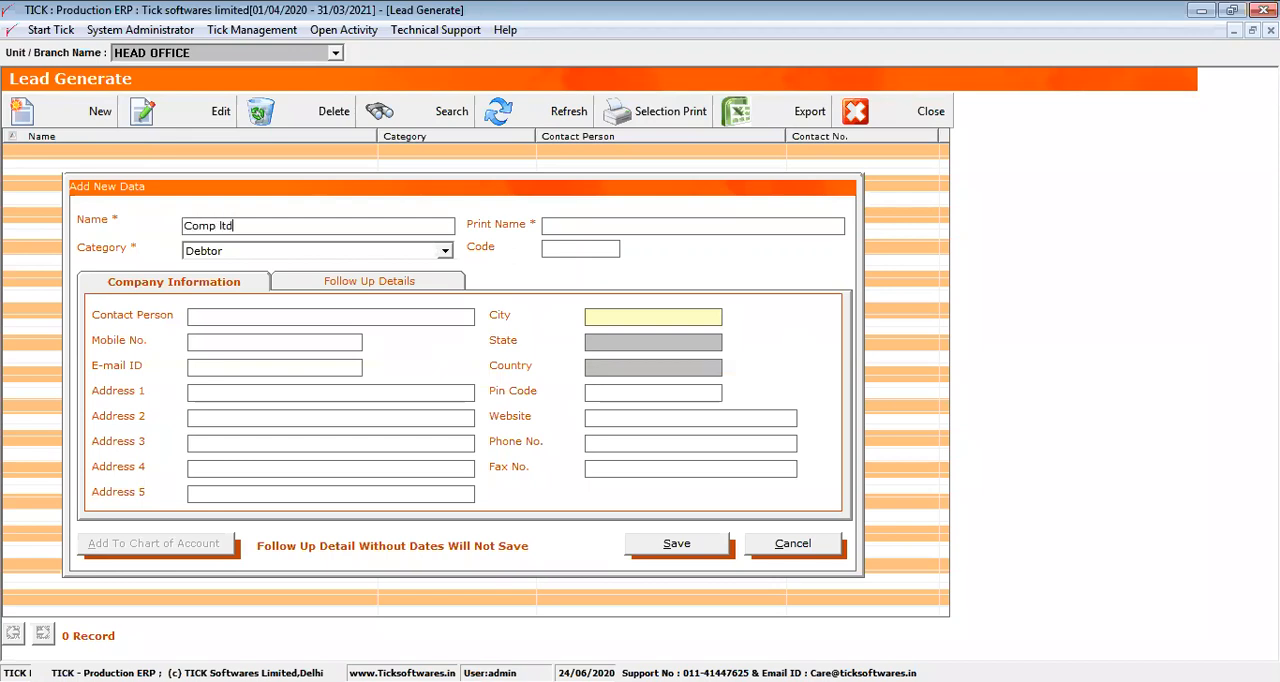
Fill in the lead's contact person name and mobile number
left_click(268, 309)
type("akash")
left_click(251, 338)
type("924567899")
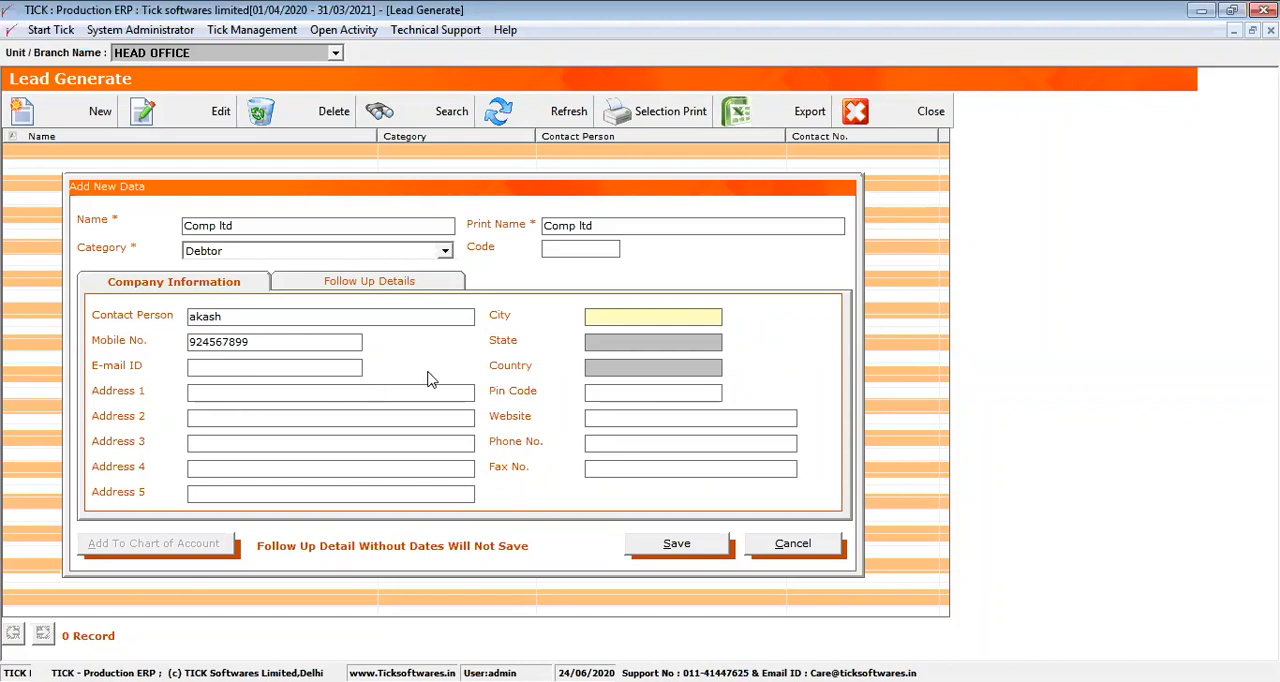
Add a follow-up detail dated 01/02/2021 with the description "Follow Up For Goods Quality"
left_click(336, 281)
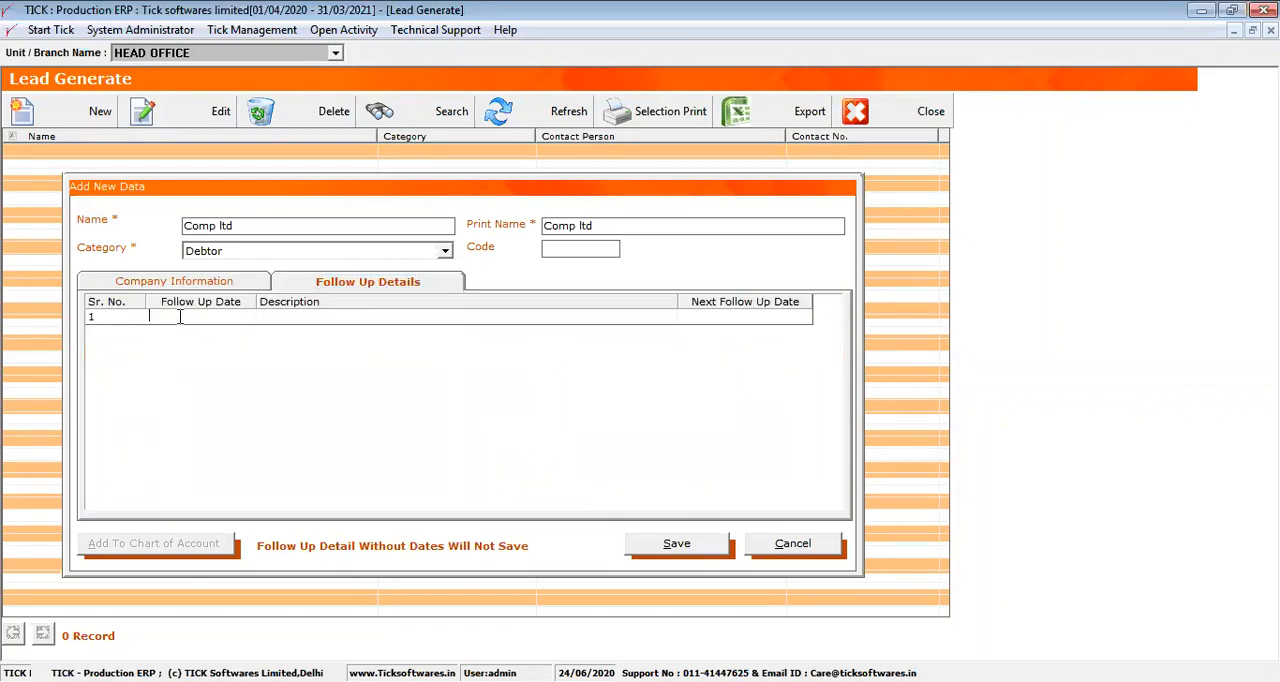
type("01/02/2021")
left_click(281, 316)
type("Follow Up For Goods Quality")
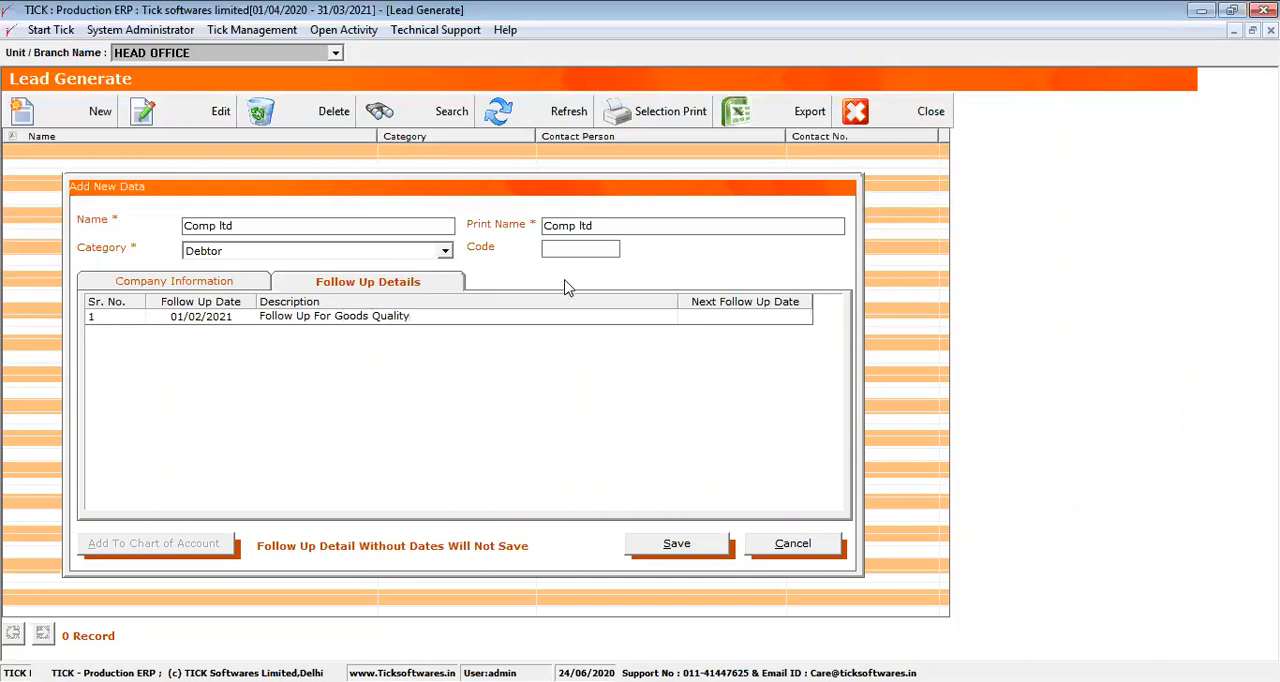
Set the next follow-up date to 12/07/2021 and save the new lead
left_click(703, 313)
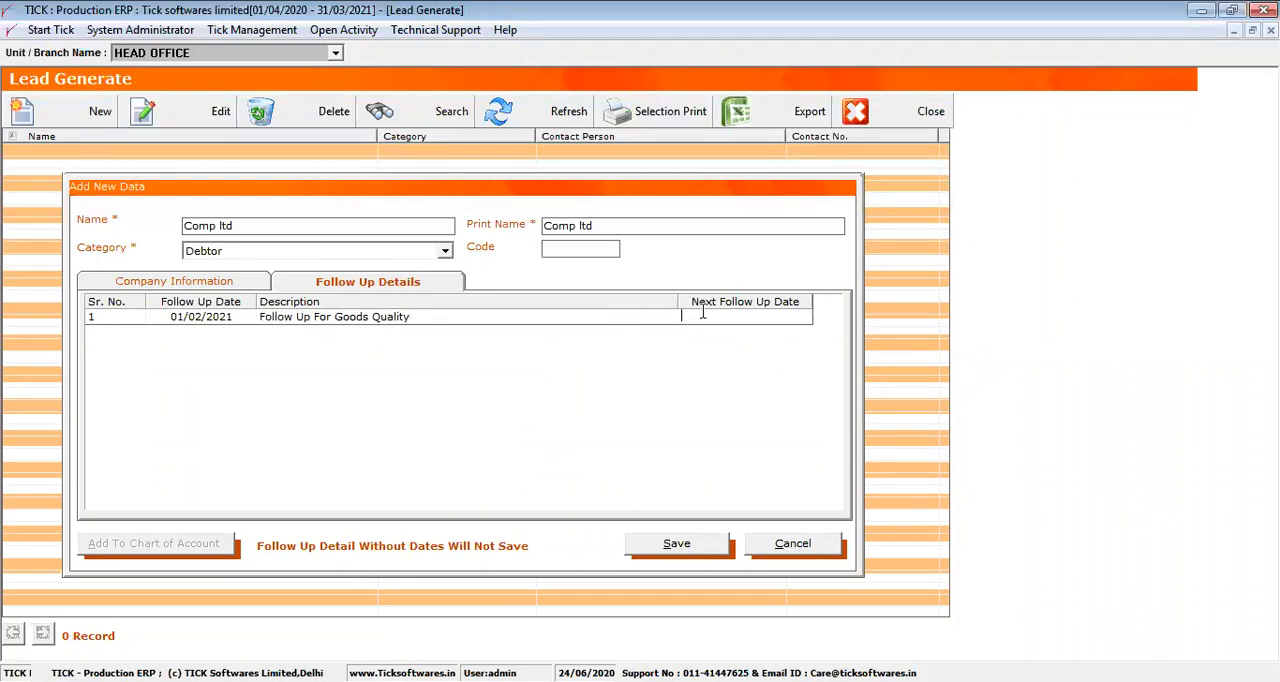
type("12/07/2021")
left_click(677, 547)
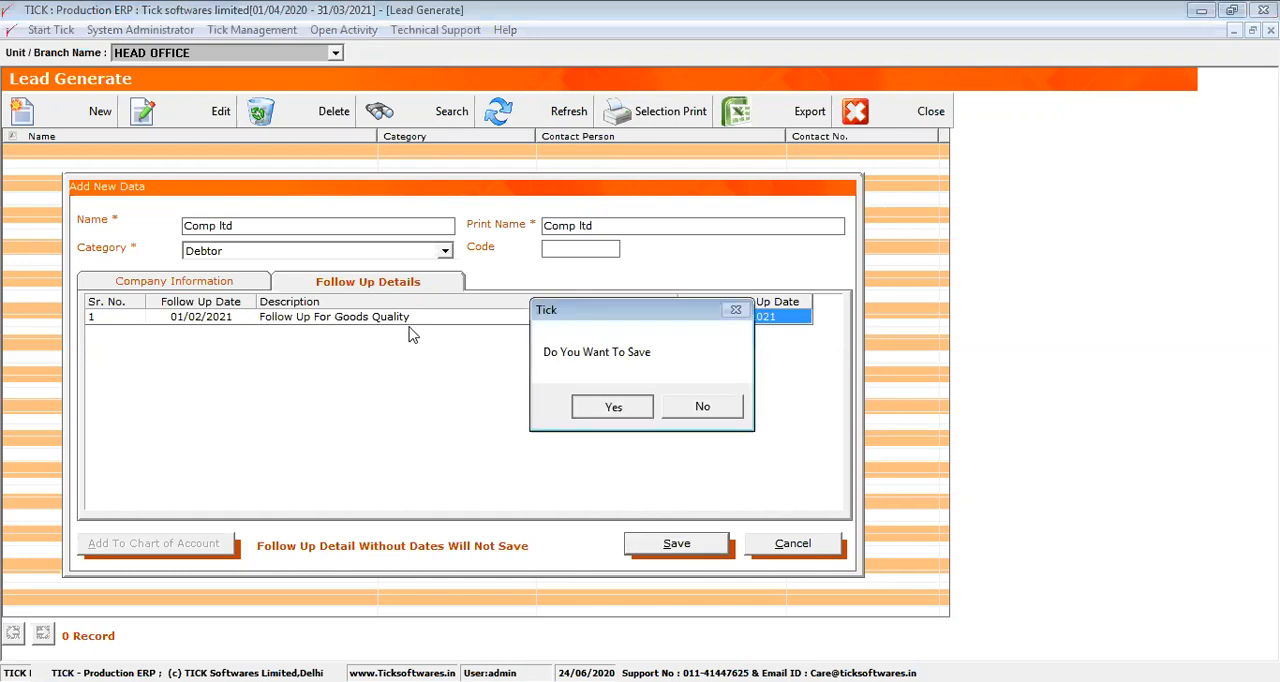
key("Return")
key("Return")
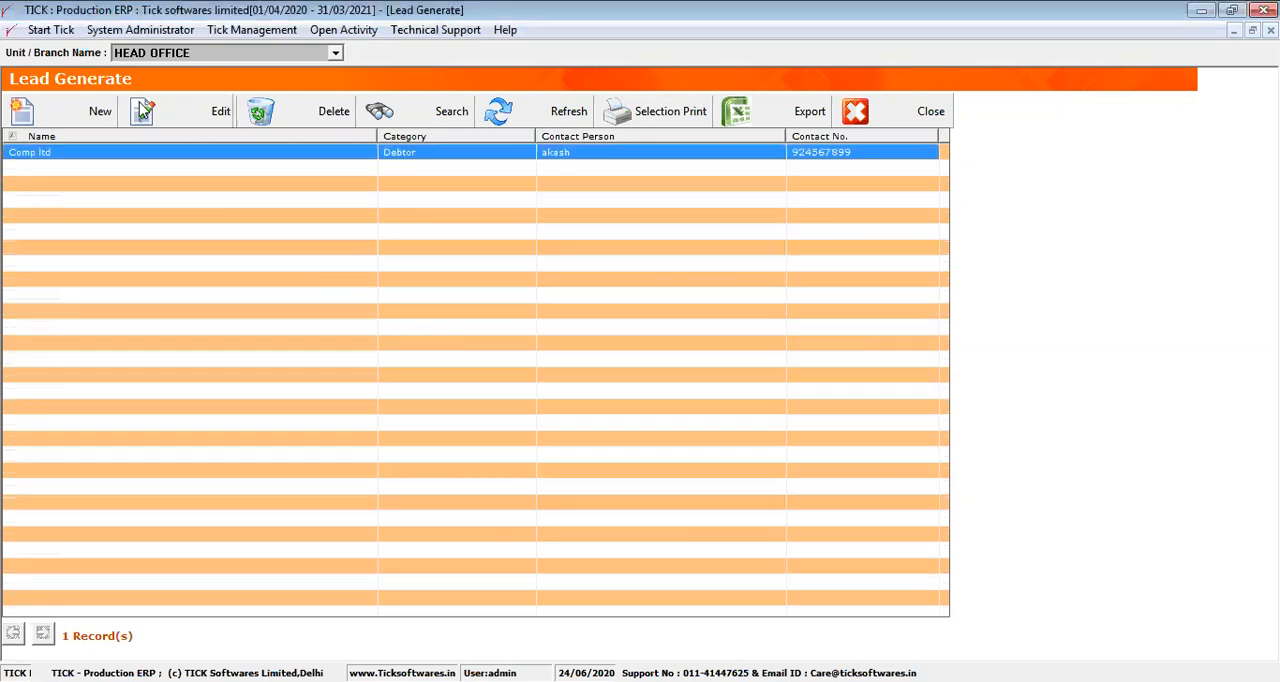
Open the Comp ltd lead for editing, add it to the chart of account and close the lead list
left_click(176, 121)
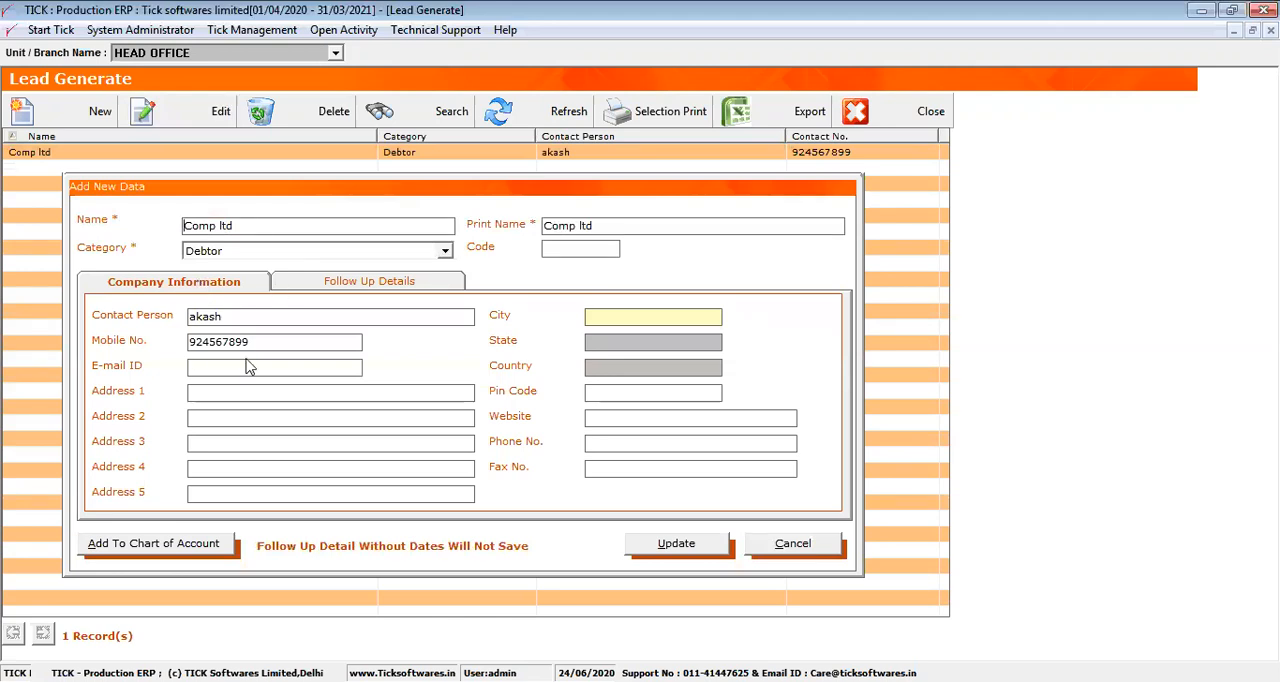
left_click(186, 548)
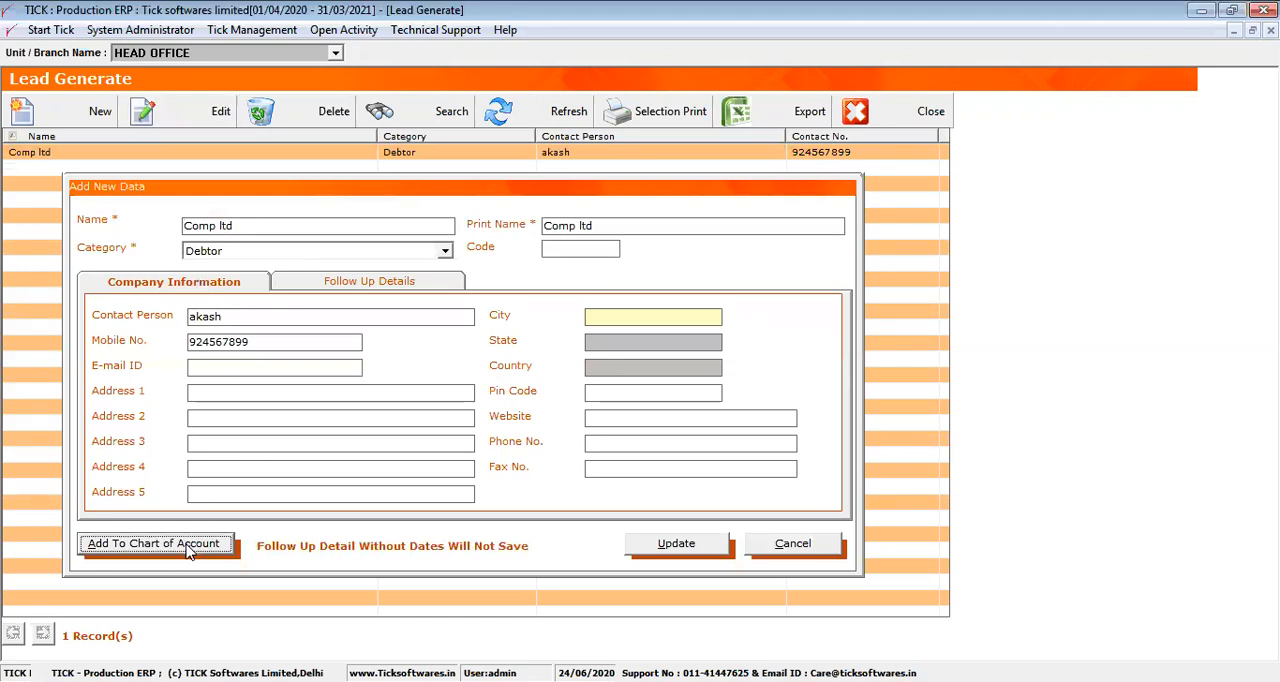
left_click(657, 413)
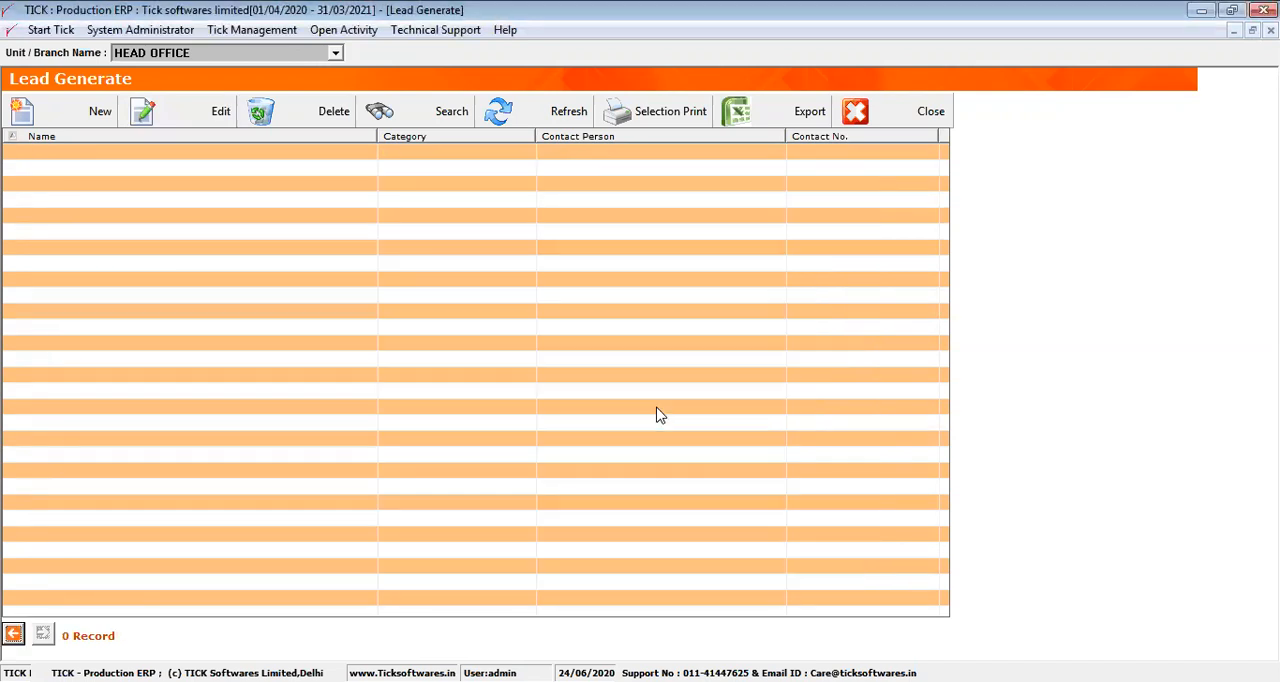
left_click(882, 117)
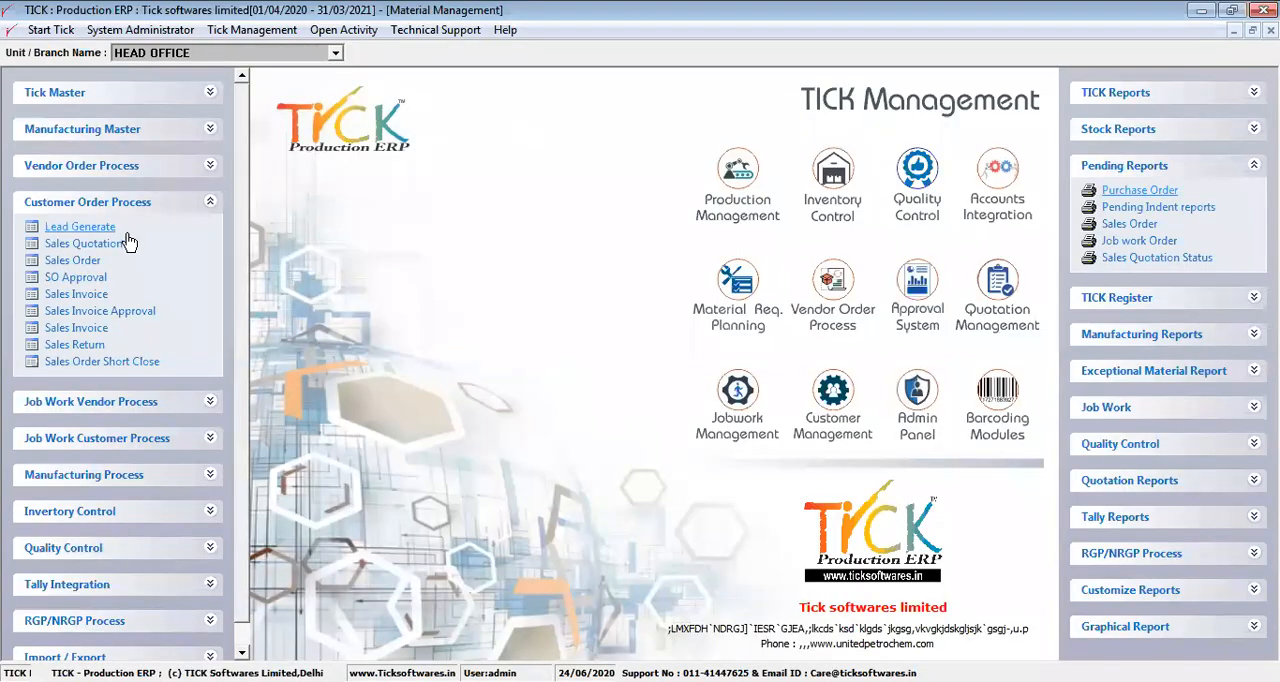
Open Sales Quotation and list the quotations from 17/06/2000 to 24/06/2020
left_click(113, 253)
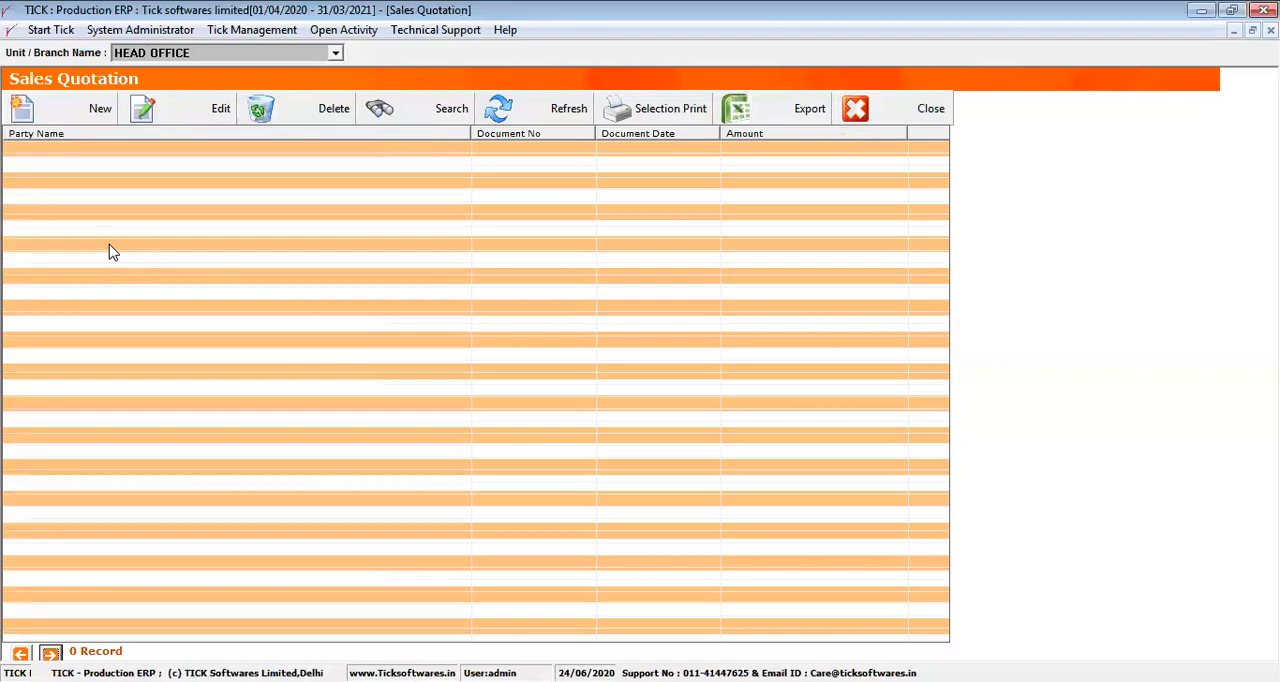
right_click(121, 190)
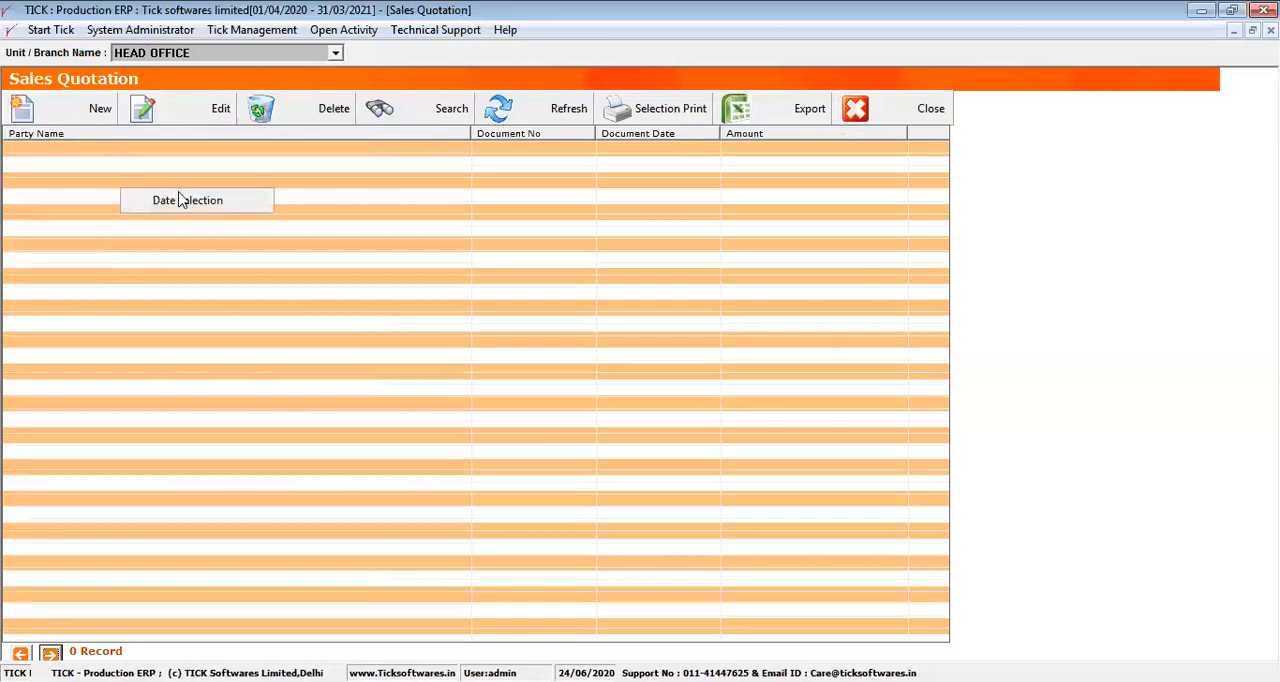
left_click(191, 200)
left_click(620, 342)
key("BackSpace")
key("BackSpace")
key("BackSpace")
type("000")
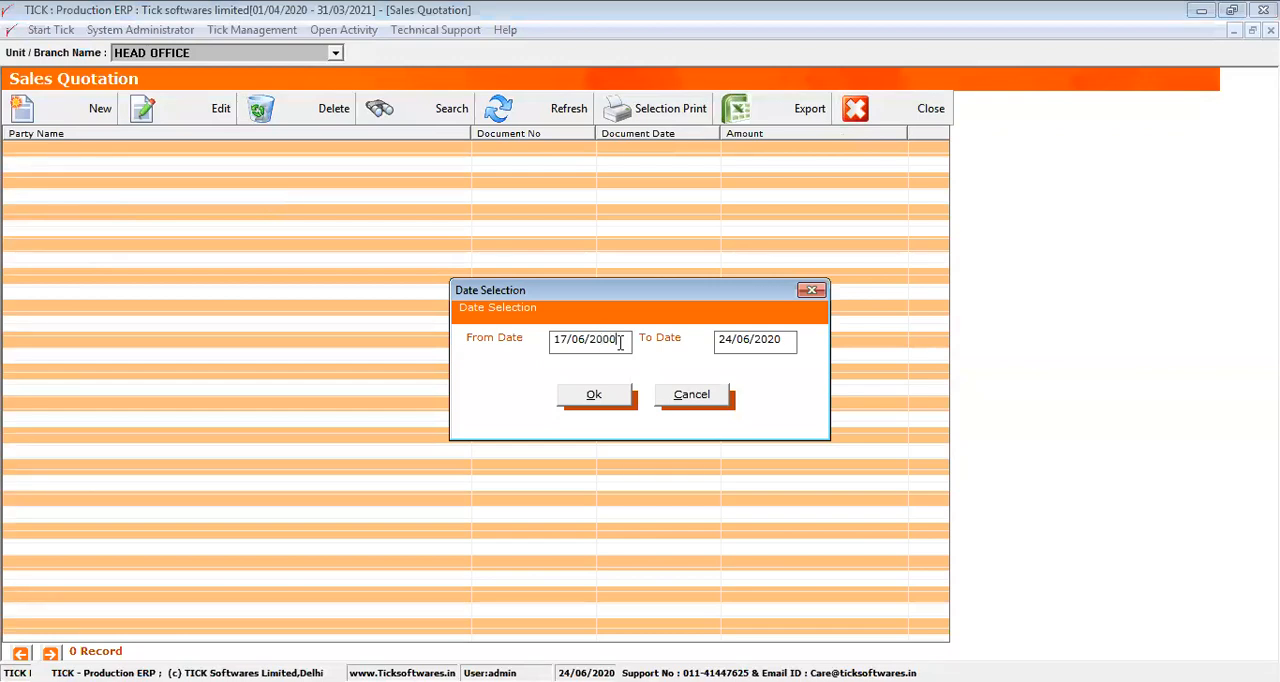
left_click(606, 397)
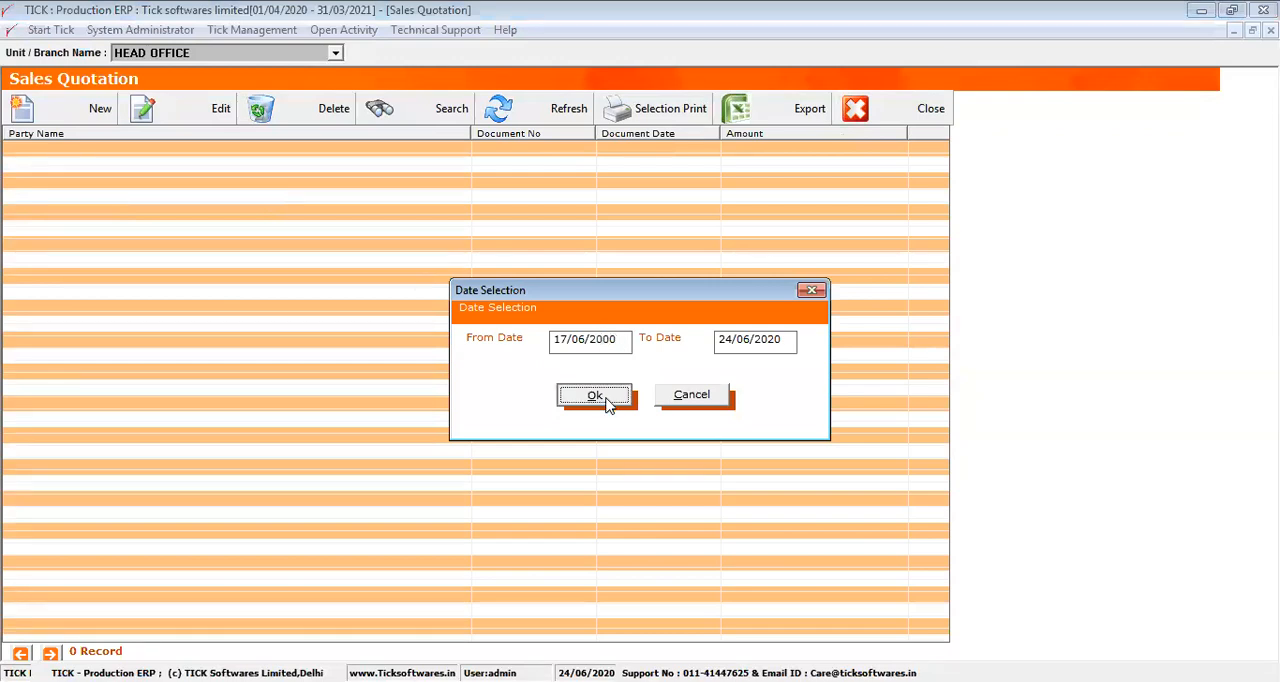
Open the AARADHYA AUTOMOTIVE quotation for editing and add item 10000001 on its second line
left_click(198, 113)
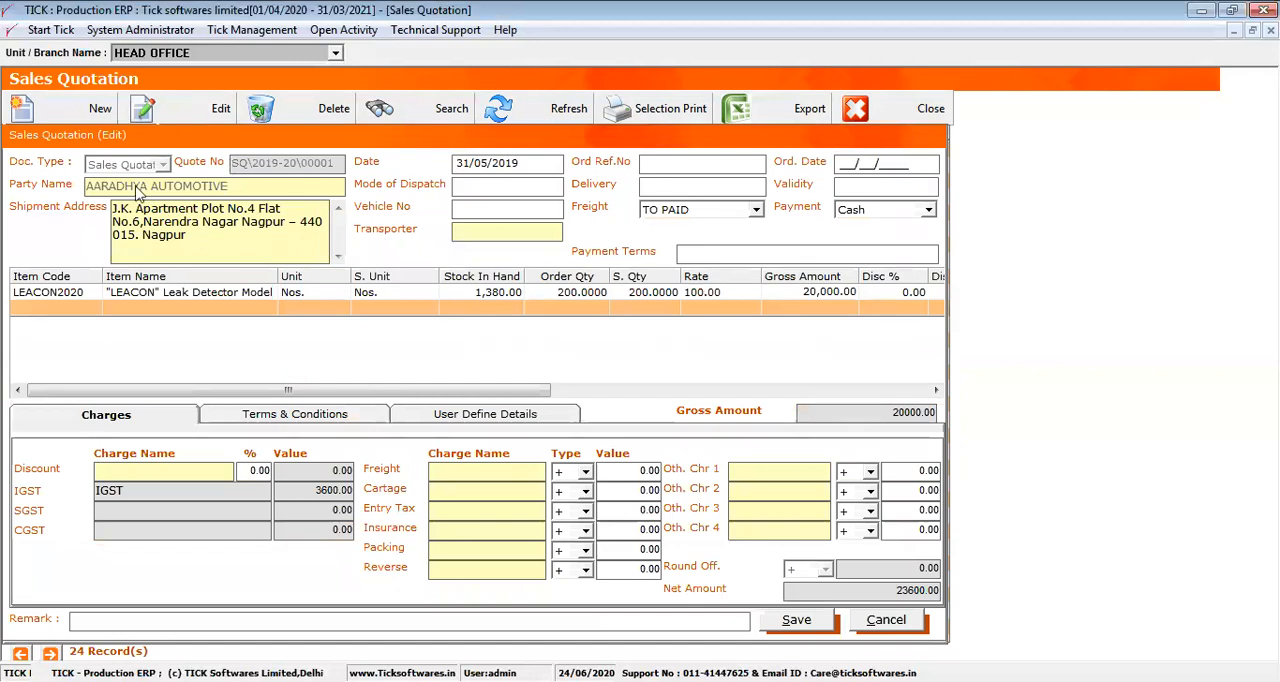
left_click(75, 292)
left_click(68, 312)
double_click(67, 313)
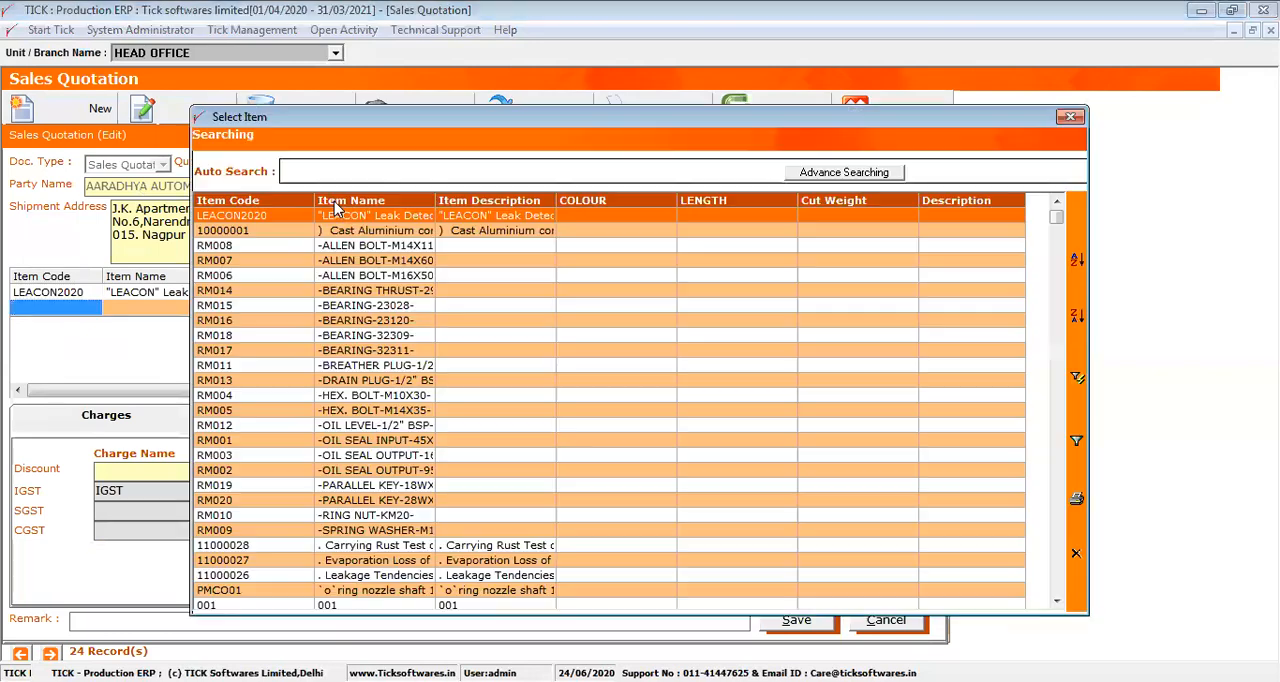
double_click(357, 230)
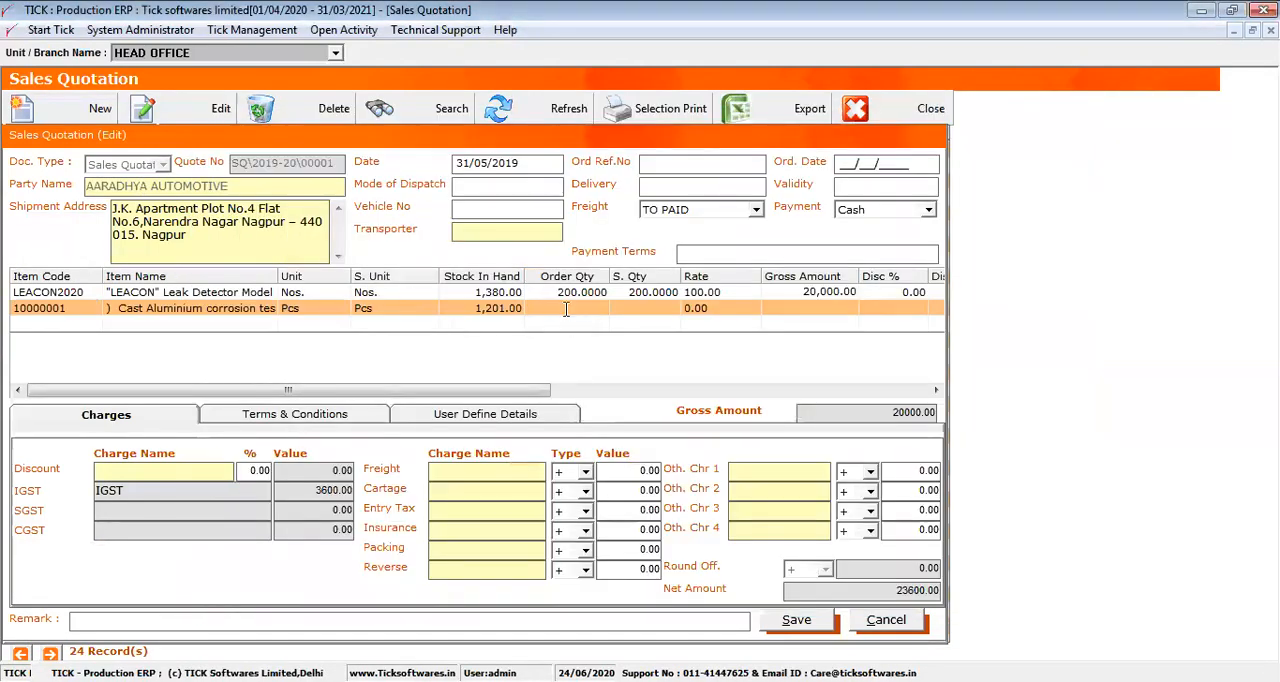
Set the order quantity of item 10000001 to 120 and its rate to 123
type("120")
key("Return")
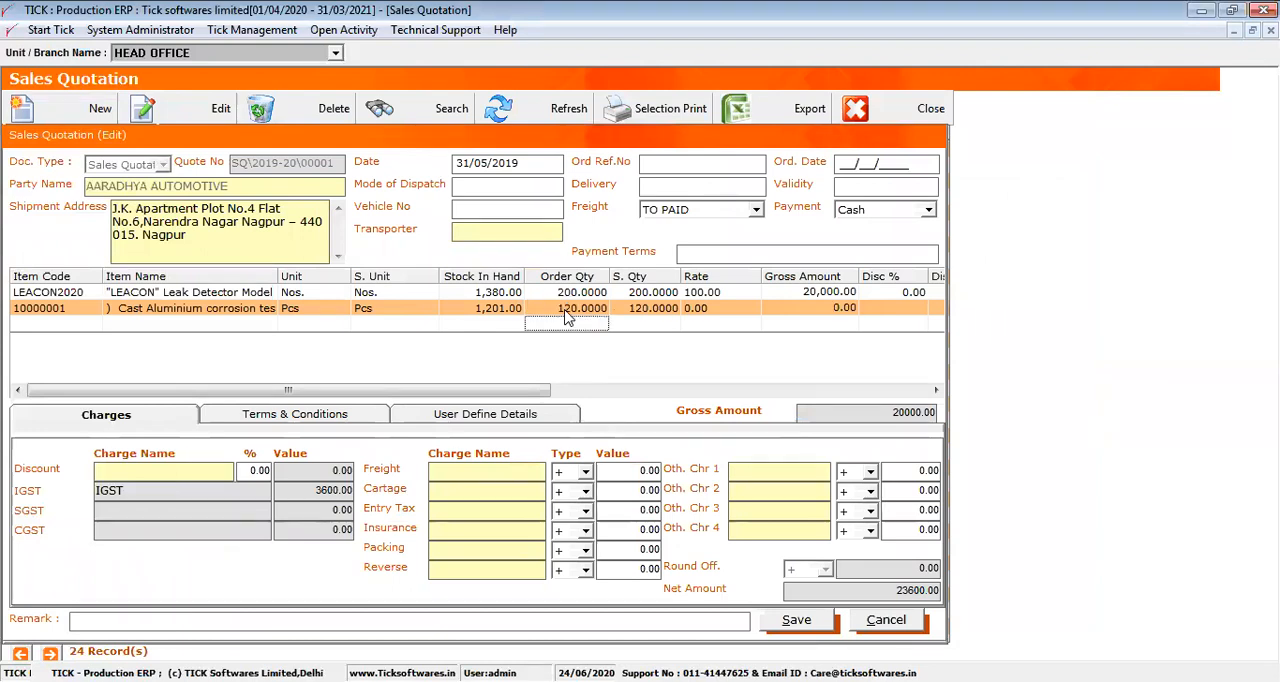
type("123")
key("Return")
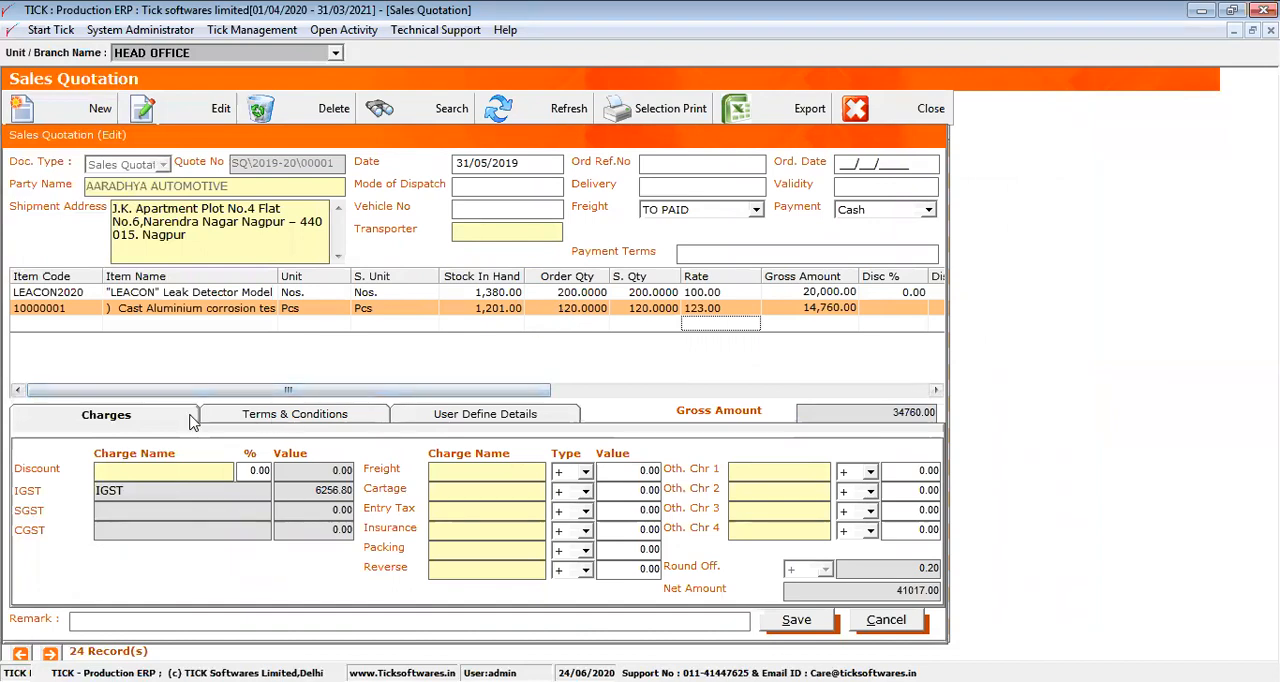
Review the quotation's terms and conditions, then its charges and the stock in hand of its items
left_click(297, 416)
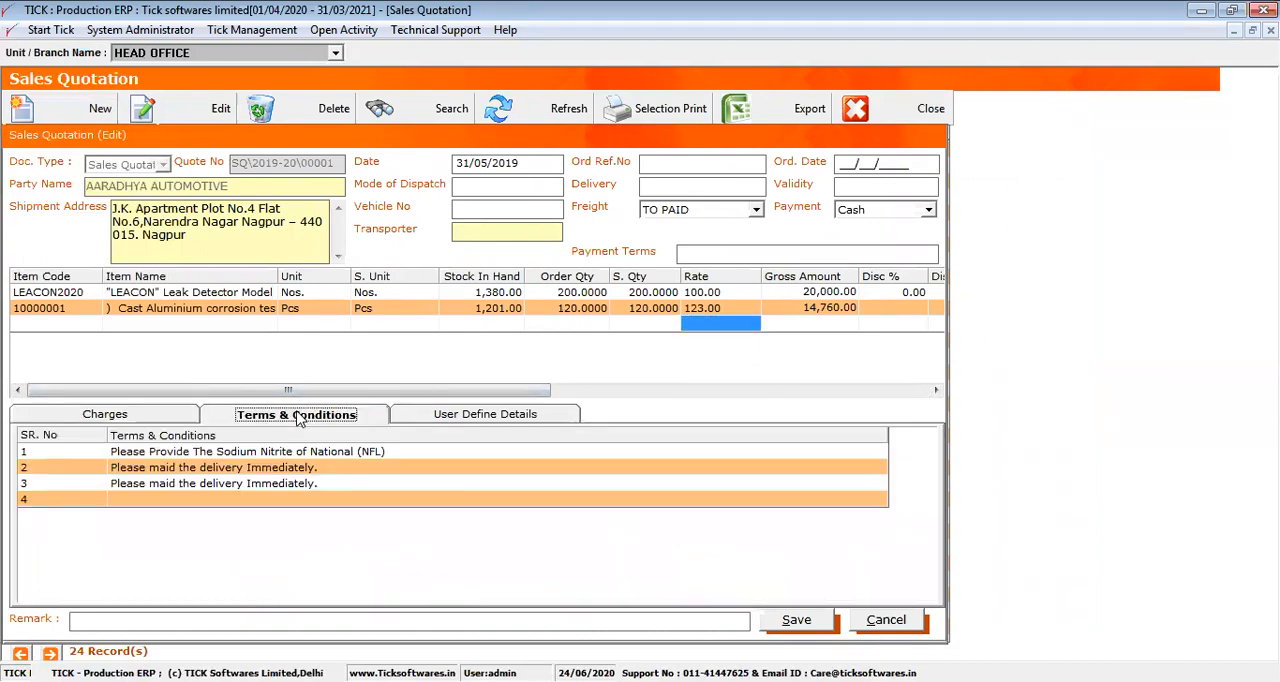
left_click(311, 452)
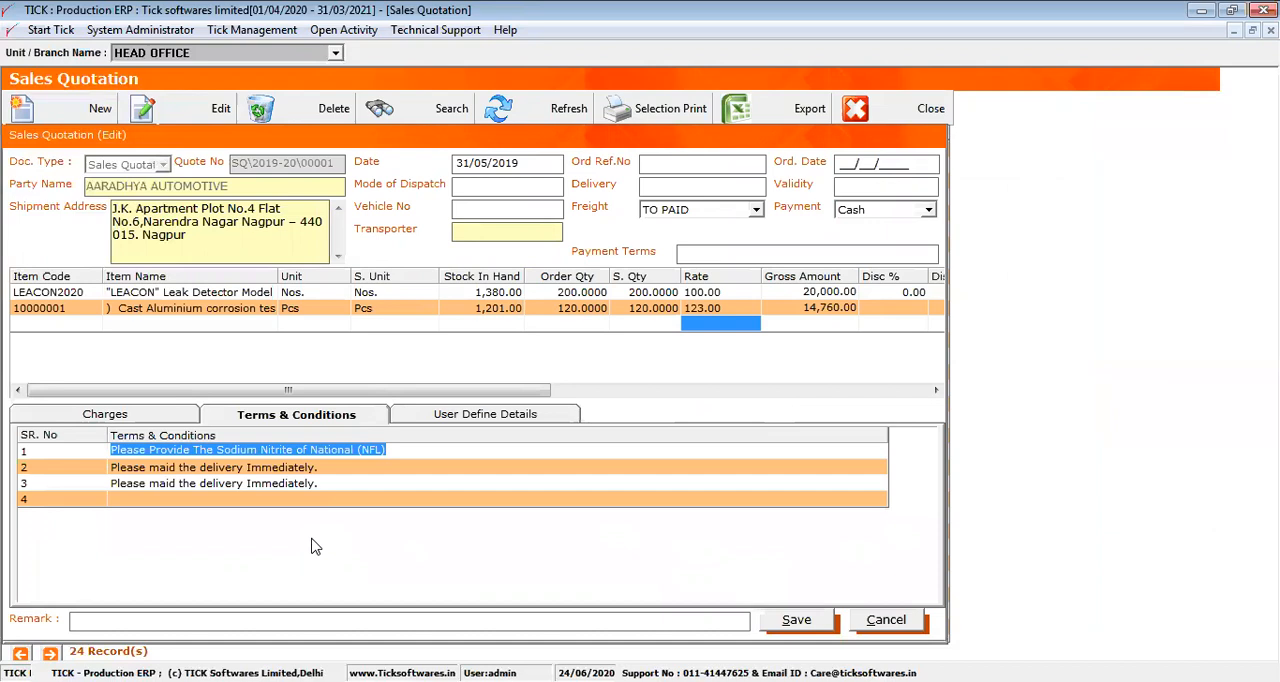
key("Down")
left_click(175, 419)
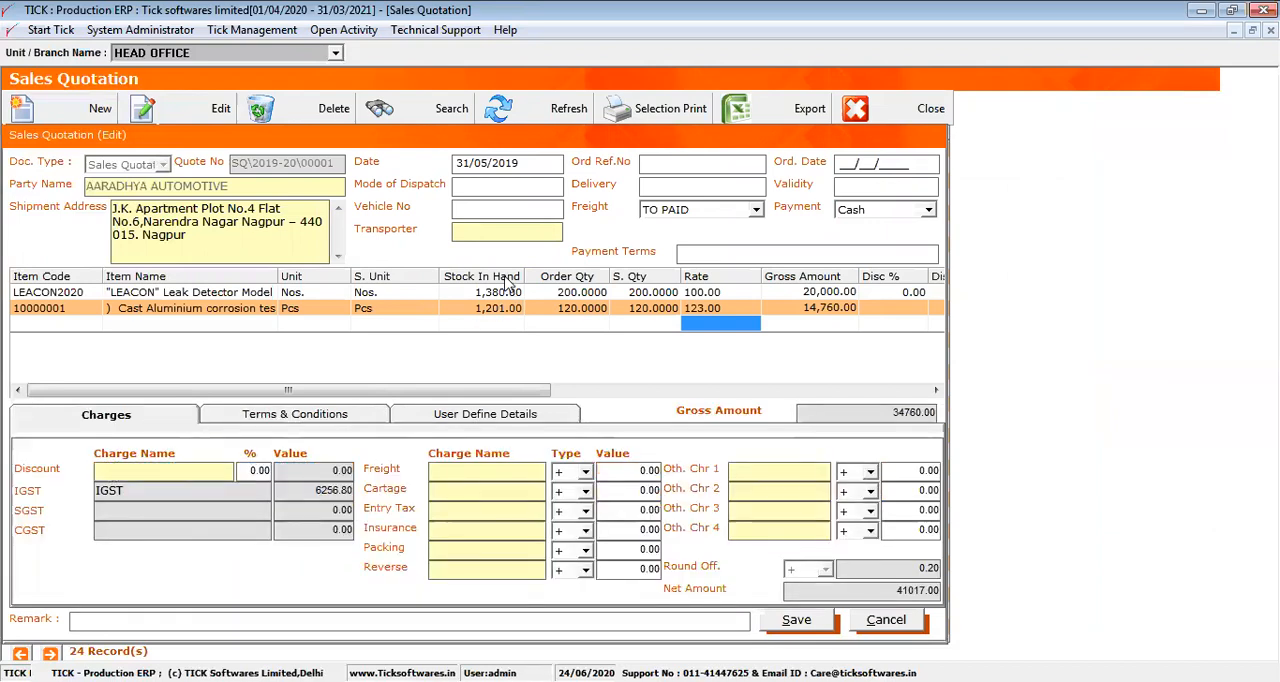
left_click(471, 281)
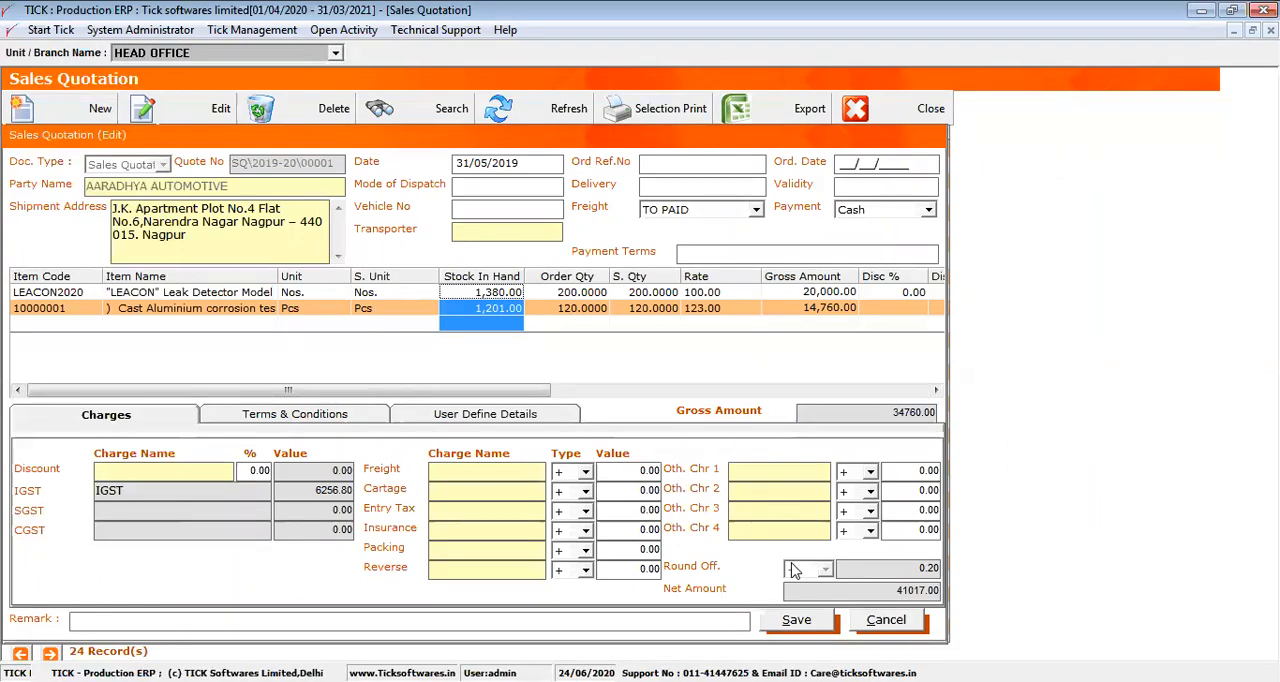
Save the AARADHYA AUTOMOTIVE quotation dated 31/05/2019 and close the quotation list
left_click(805, 622)
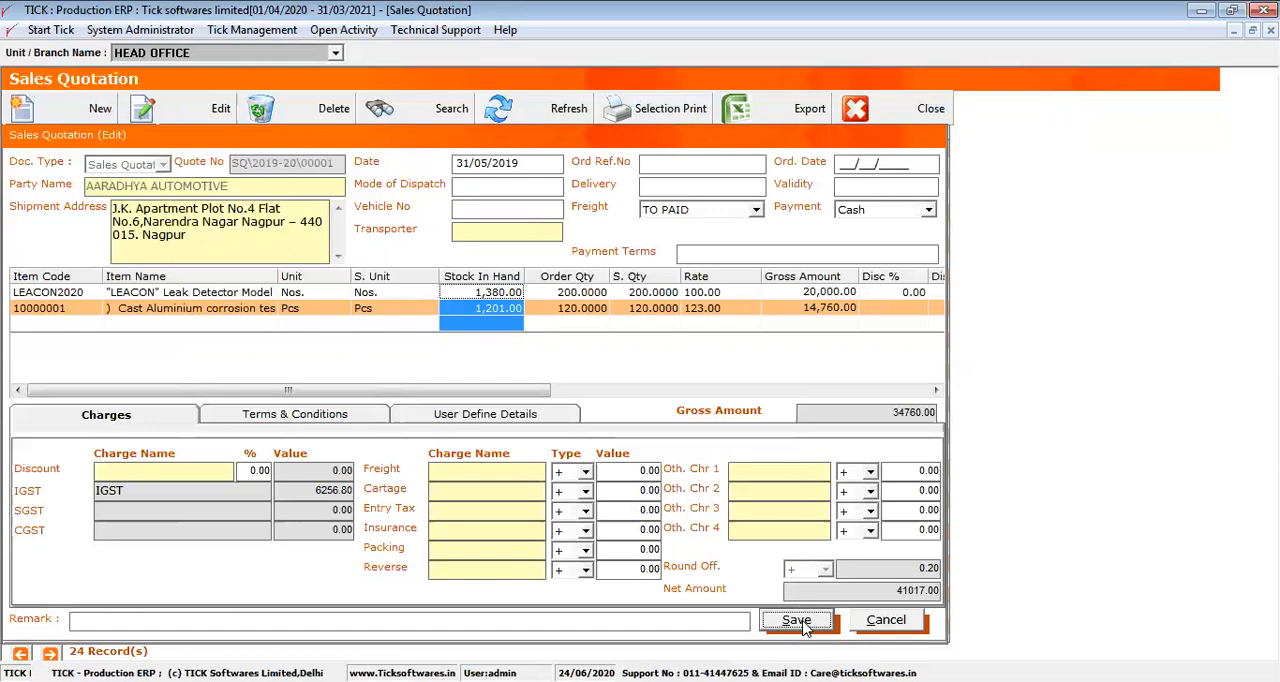
key("Return")
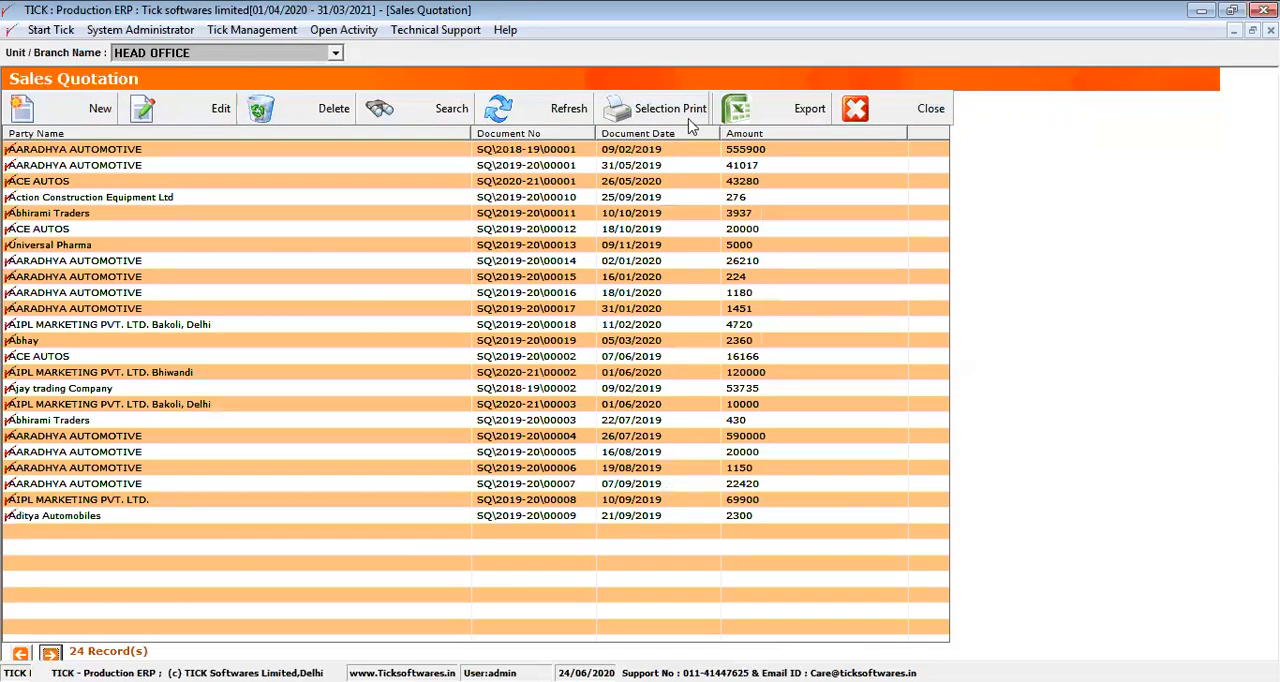
left_click(686, 166)
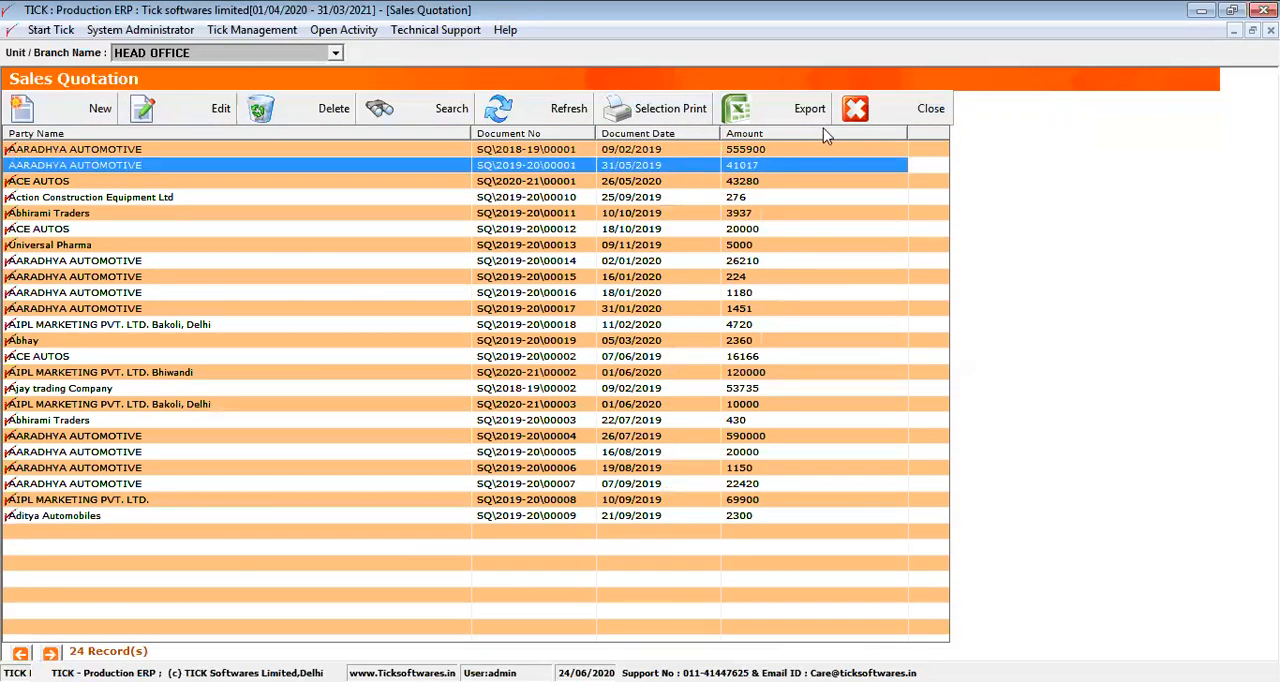
left_click(858, 114)
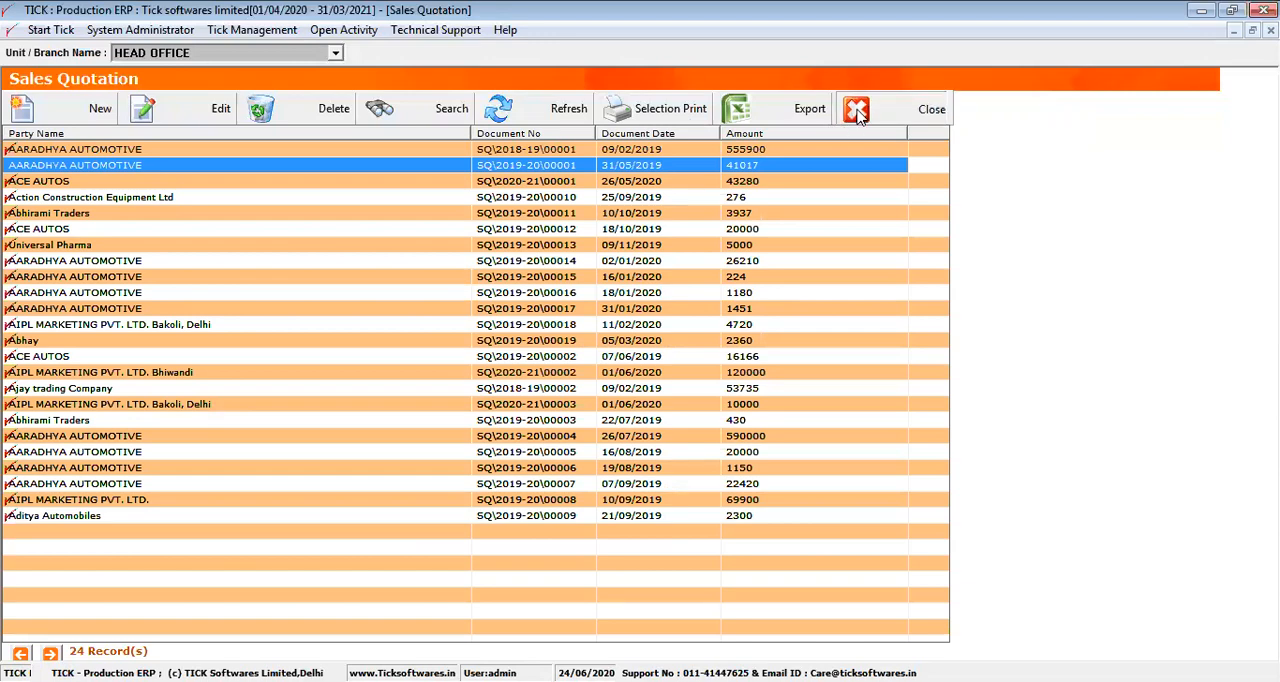
Open Sales Order and open the Abhirami Traders order dated 22/05/2019 for editing
left_click(79, 266)
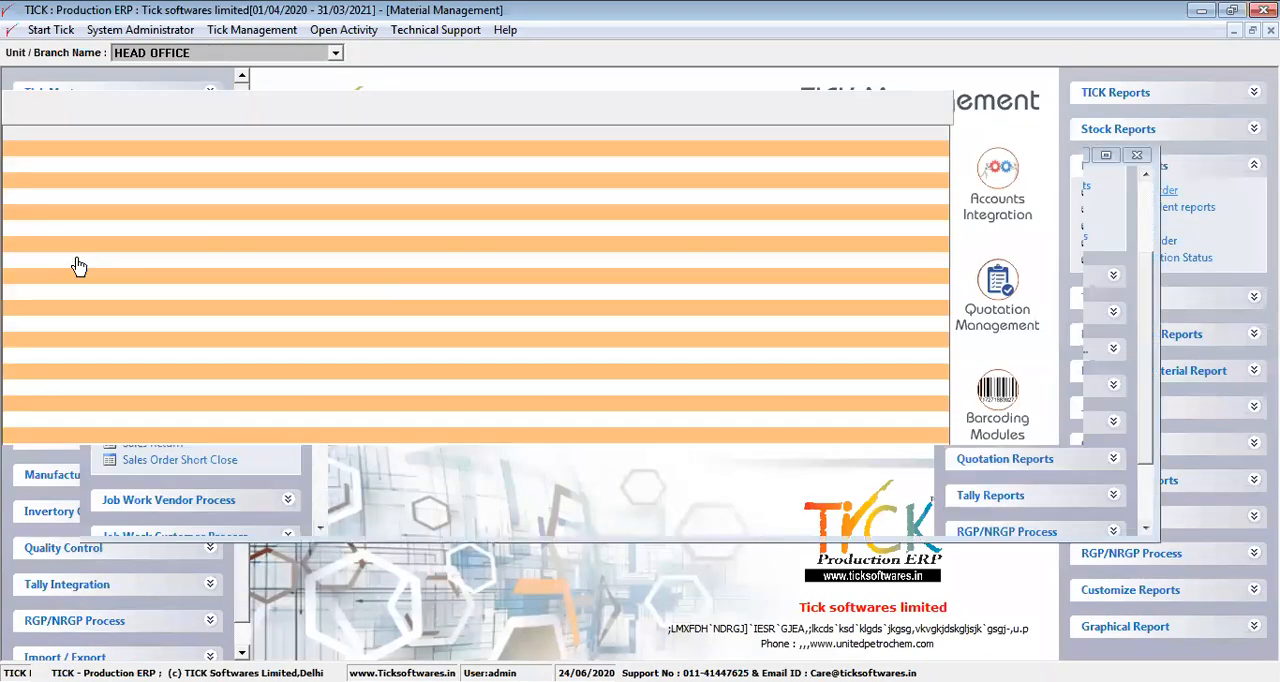
left_click(149, 187)
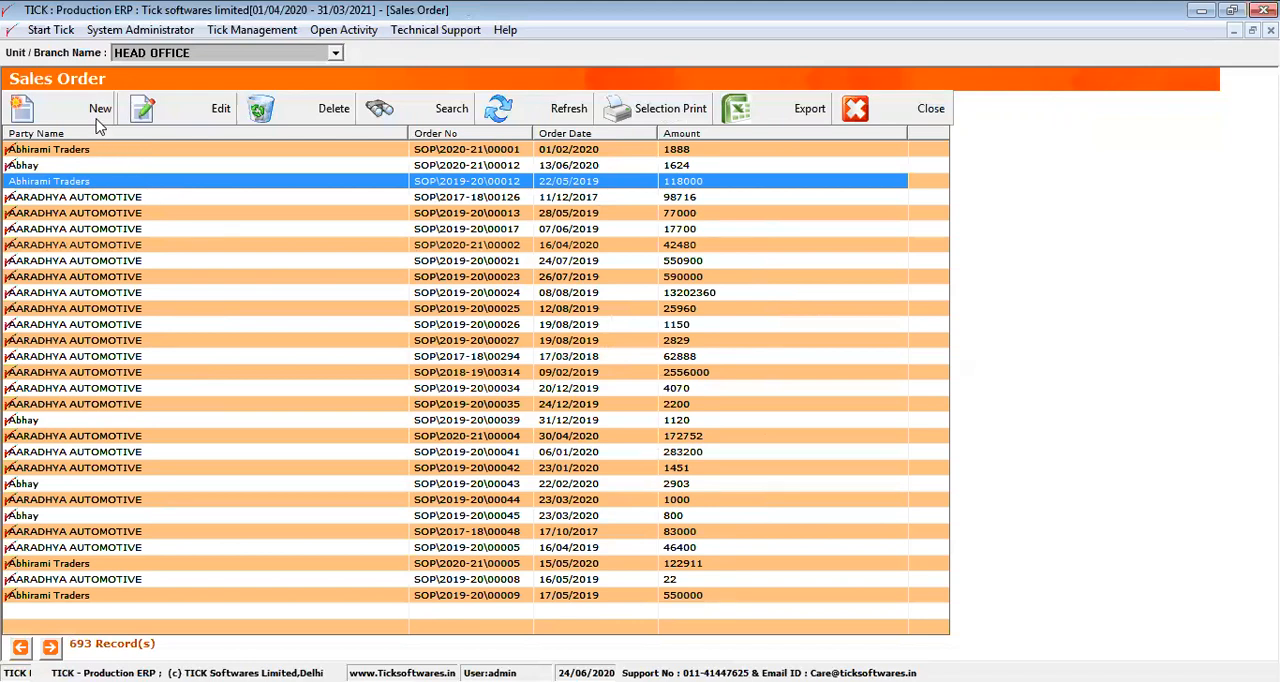
left_click(195, 119)
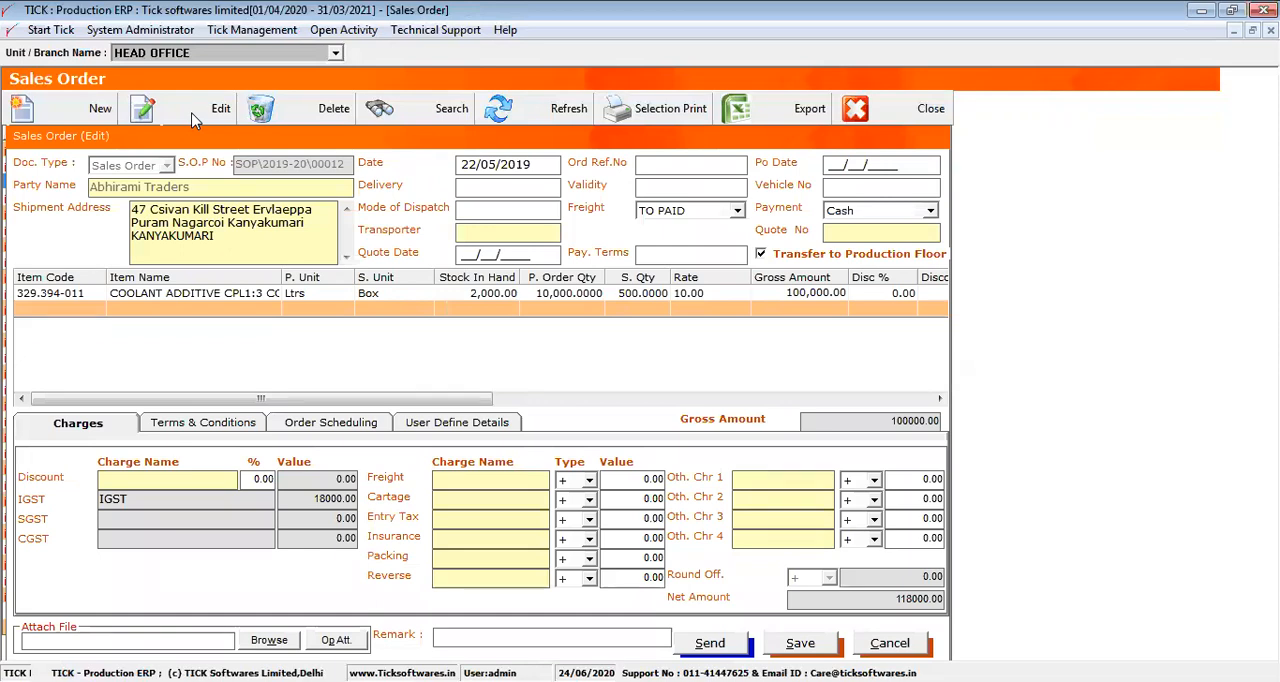
Review the name, unit, order quantity, rate and stock in hand of item 329.394-011 in the order
left_click(132, 291)
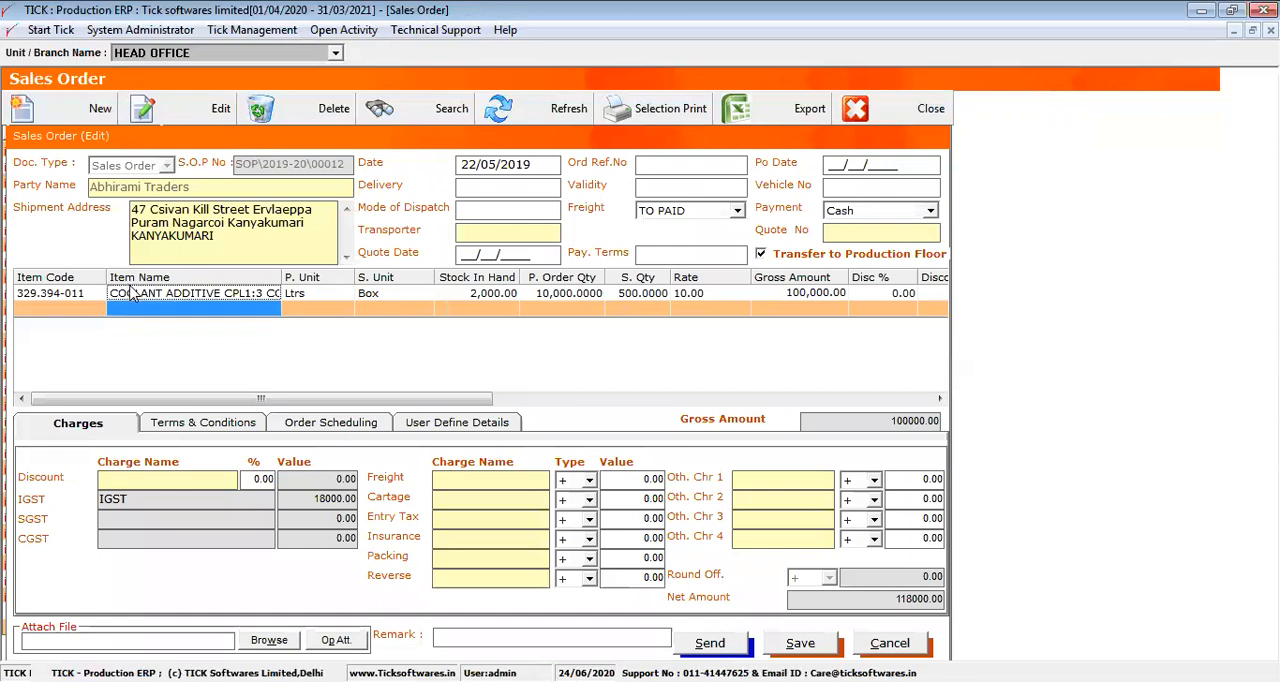
left_click(328, 298)
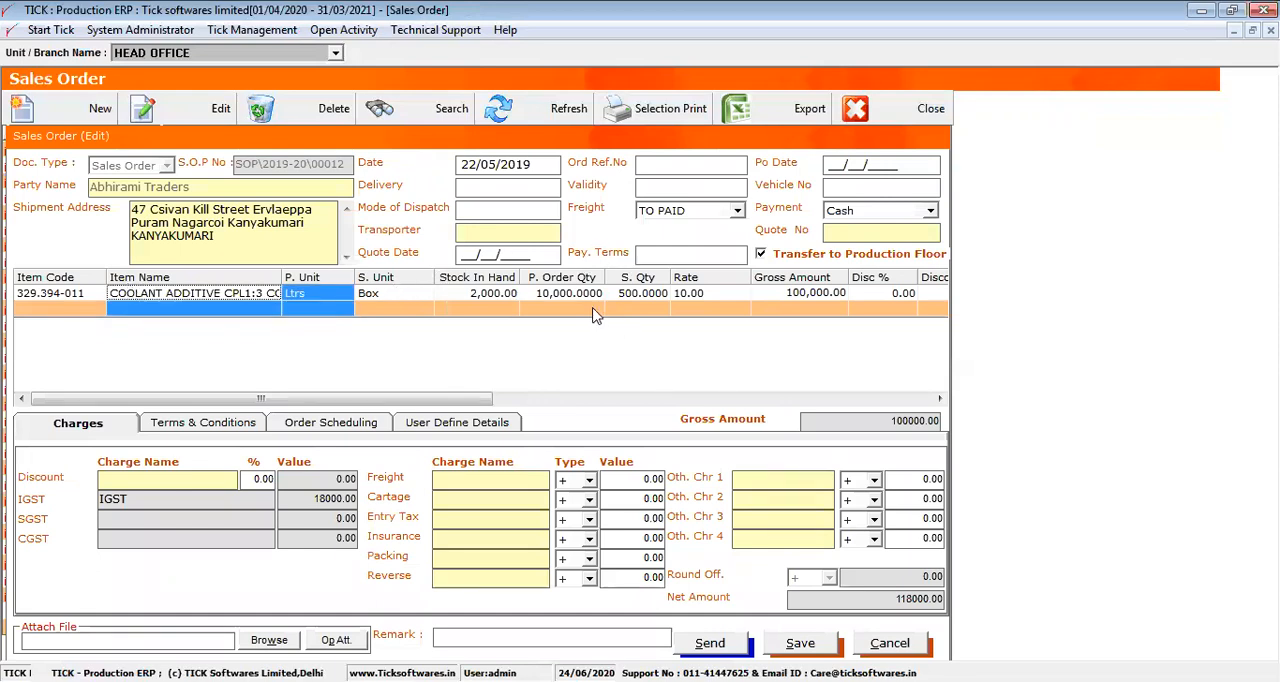
left_click(546, 290)
left_click(697, 291)
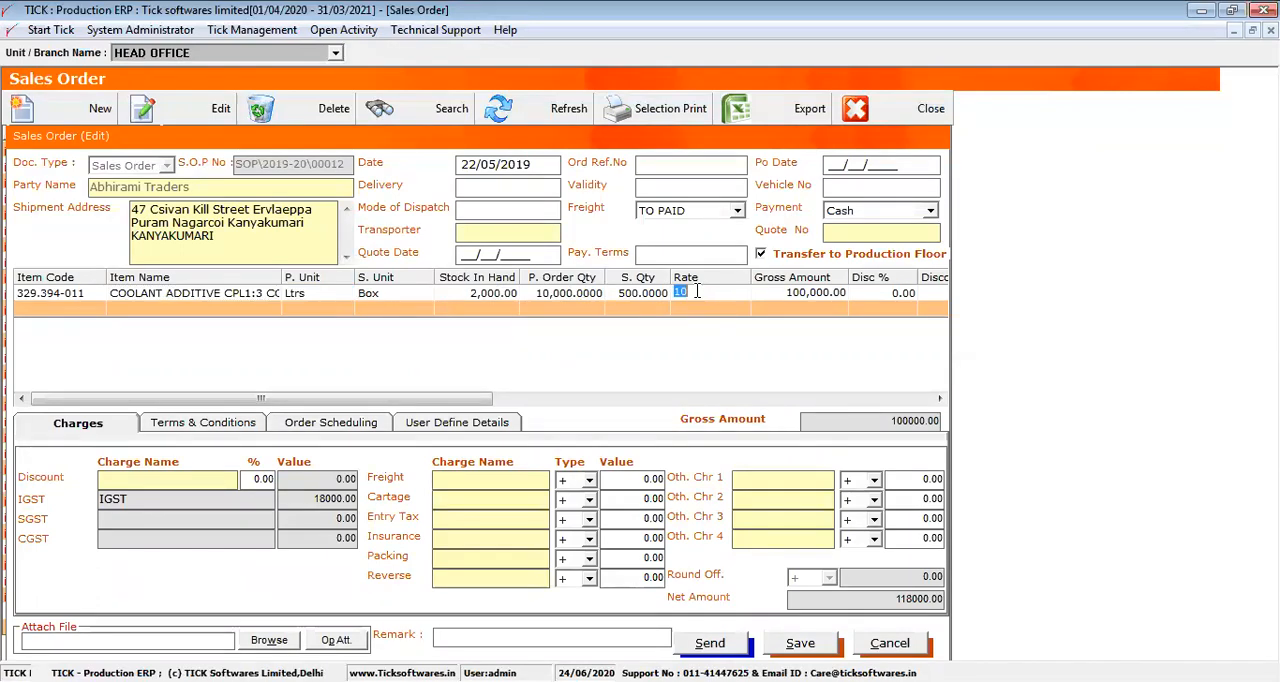
left_click(497, 288)
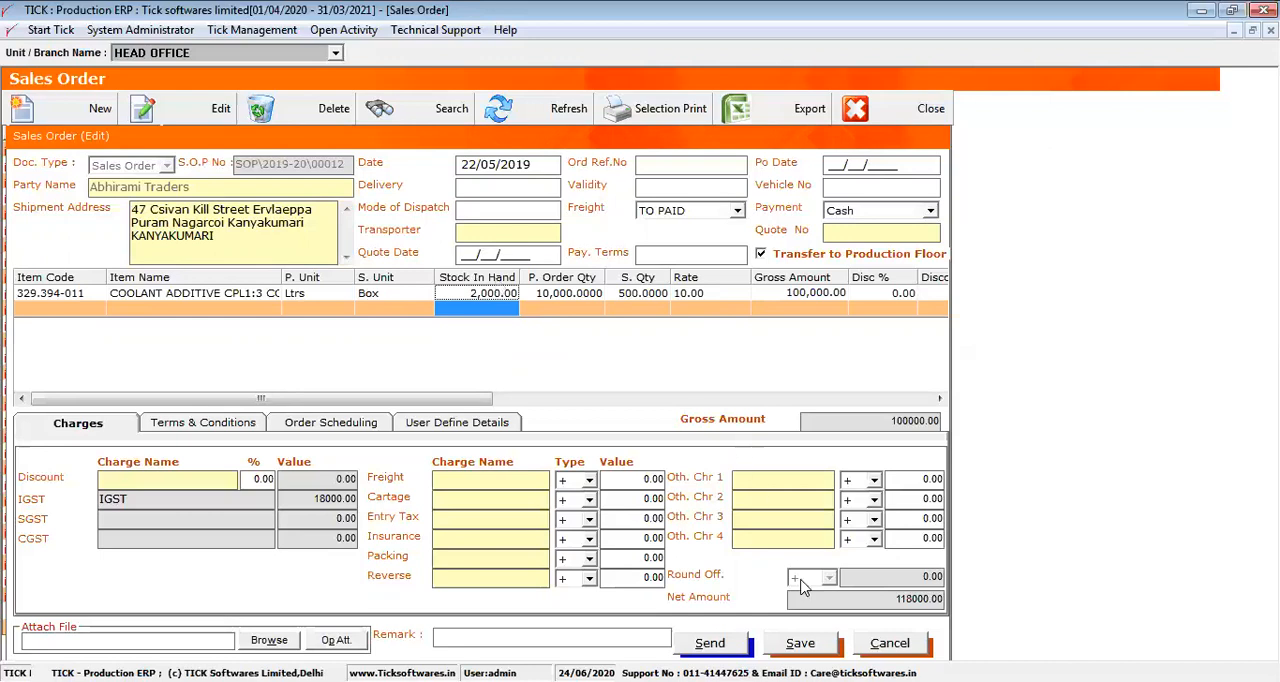
View the order's email, SMS and WhatsApp sending options and close them without sending
left_click(721, 648)
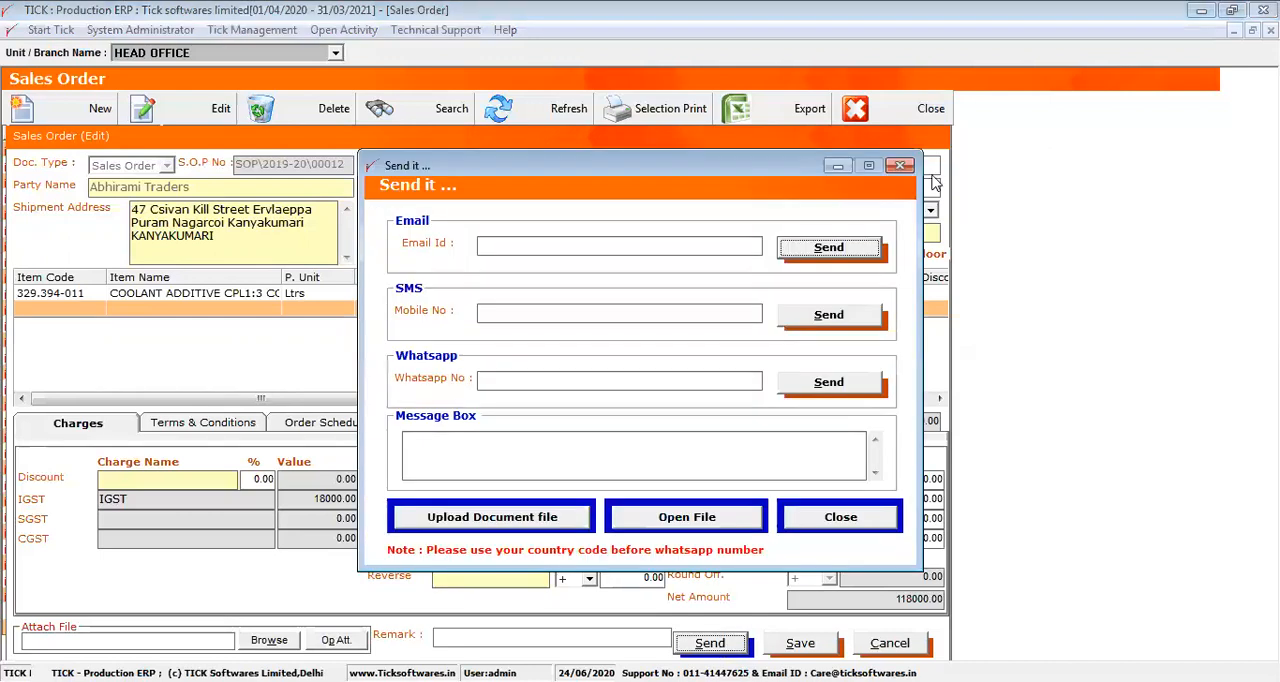
left_click(706, 244)
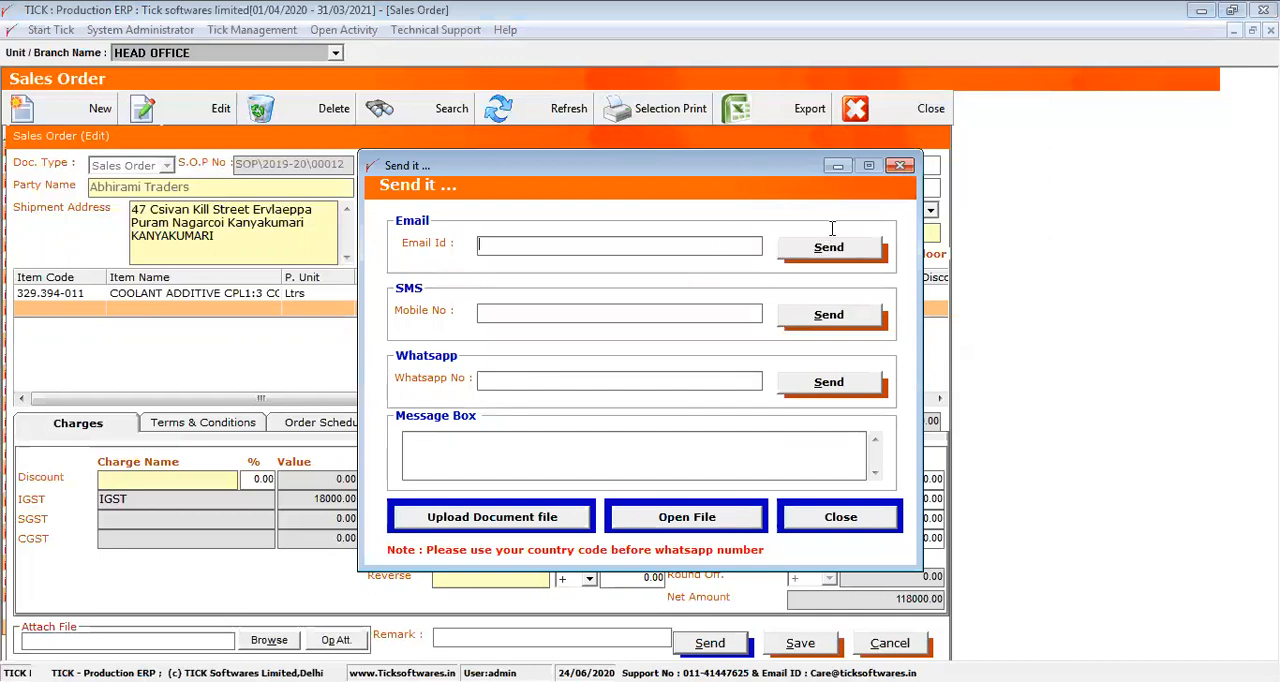
left_click(897, 167)
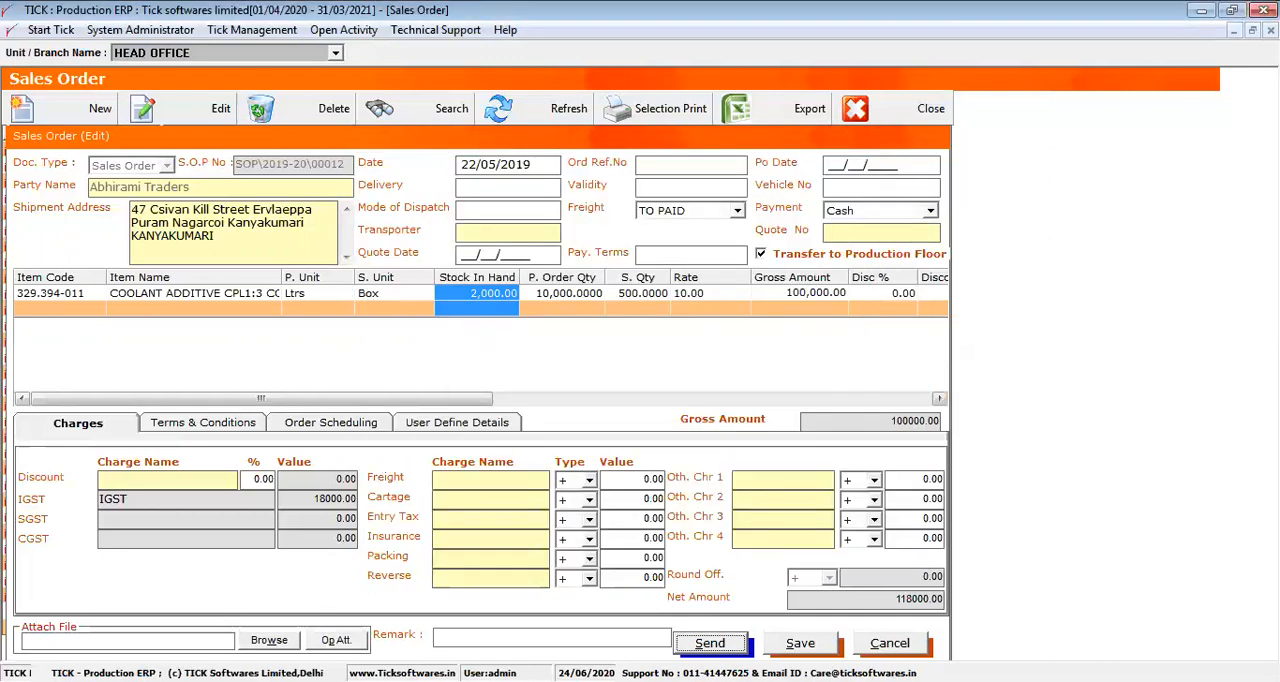
Attach Group Master.xls from E:\tickmaster to the order and enter an order reference number
left_click(250, 645)
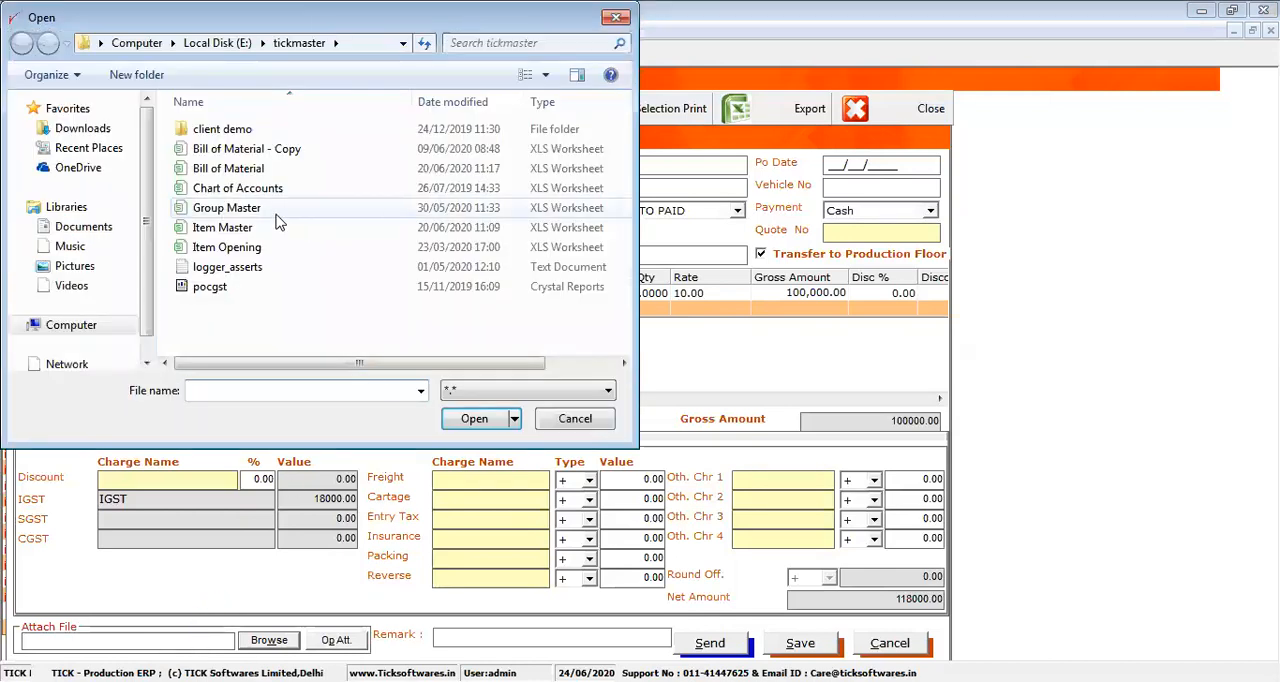
double_click(278, 212)
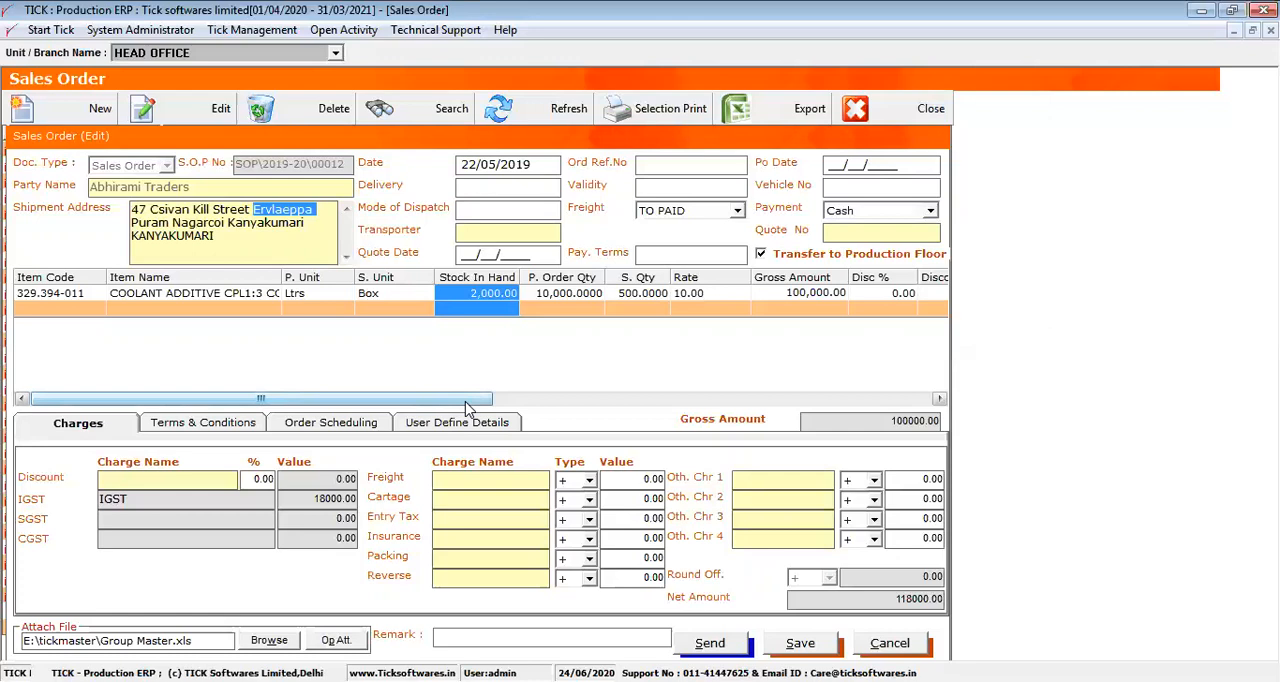
left_click(654, 167)
type("176t786t768")
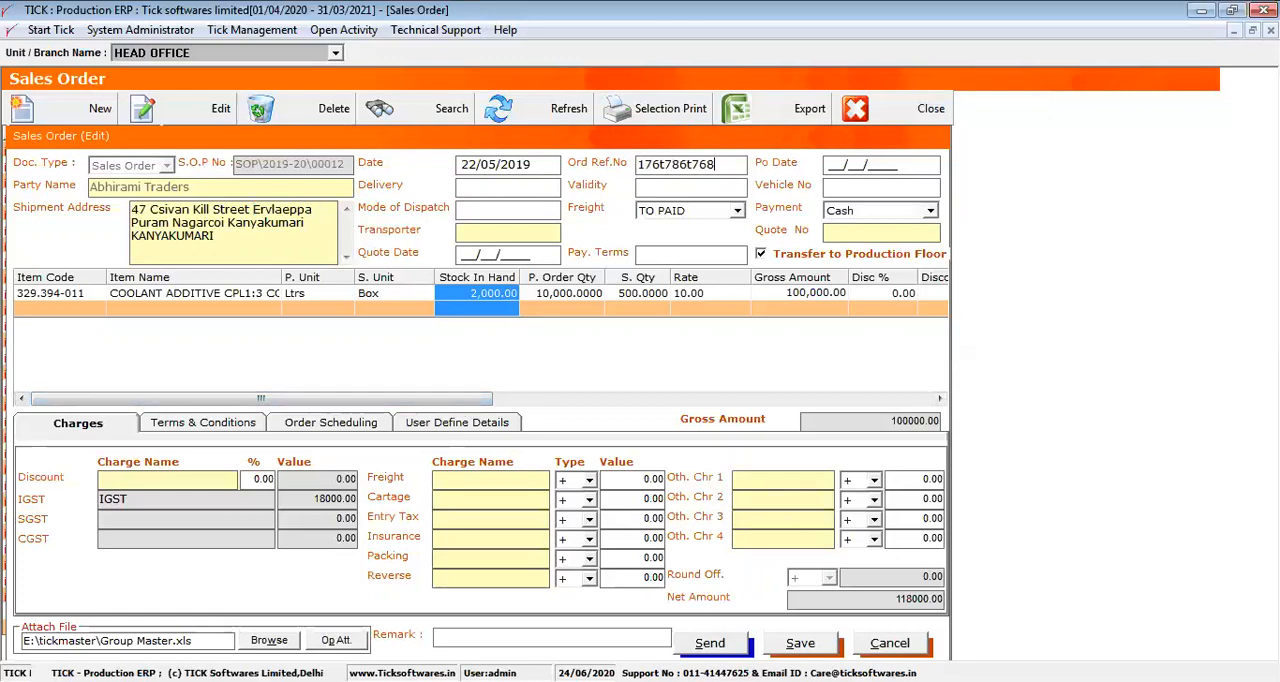
double_click(726, 164)
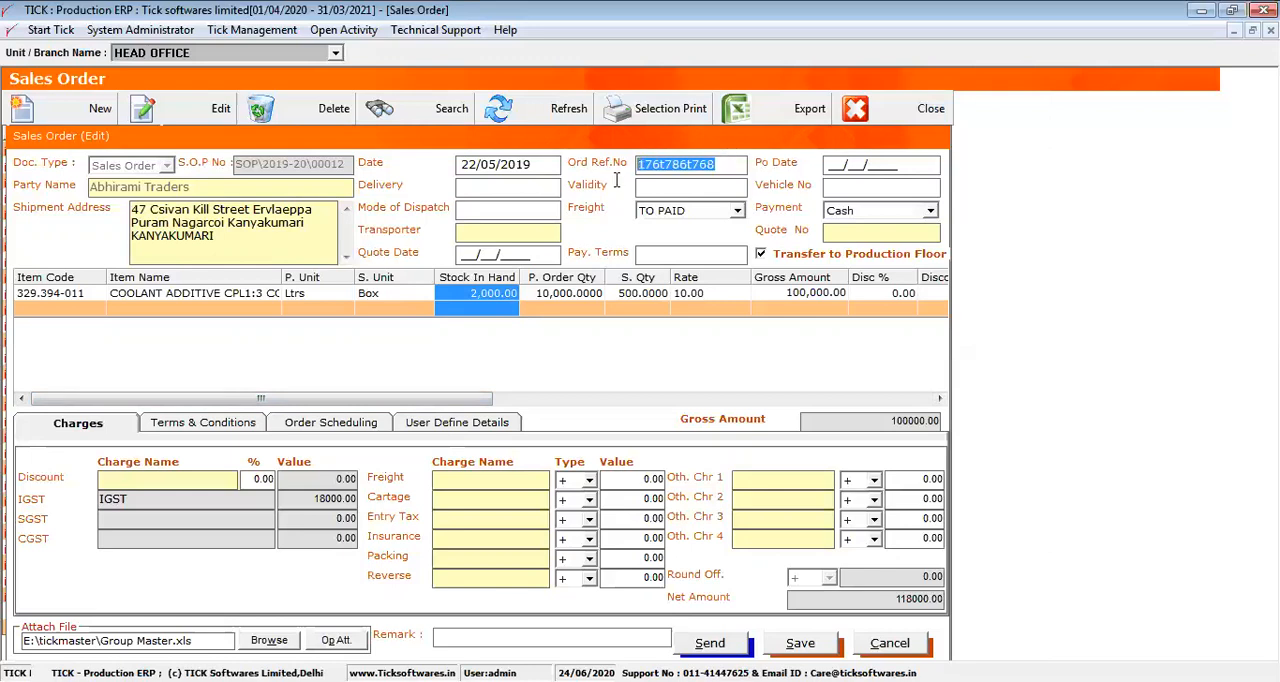
Enter 01/02 as day and month of the PO date and keep the order marked for Transfer to Production Floor
left_click(830, 165)
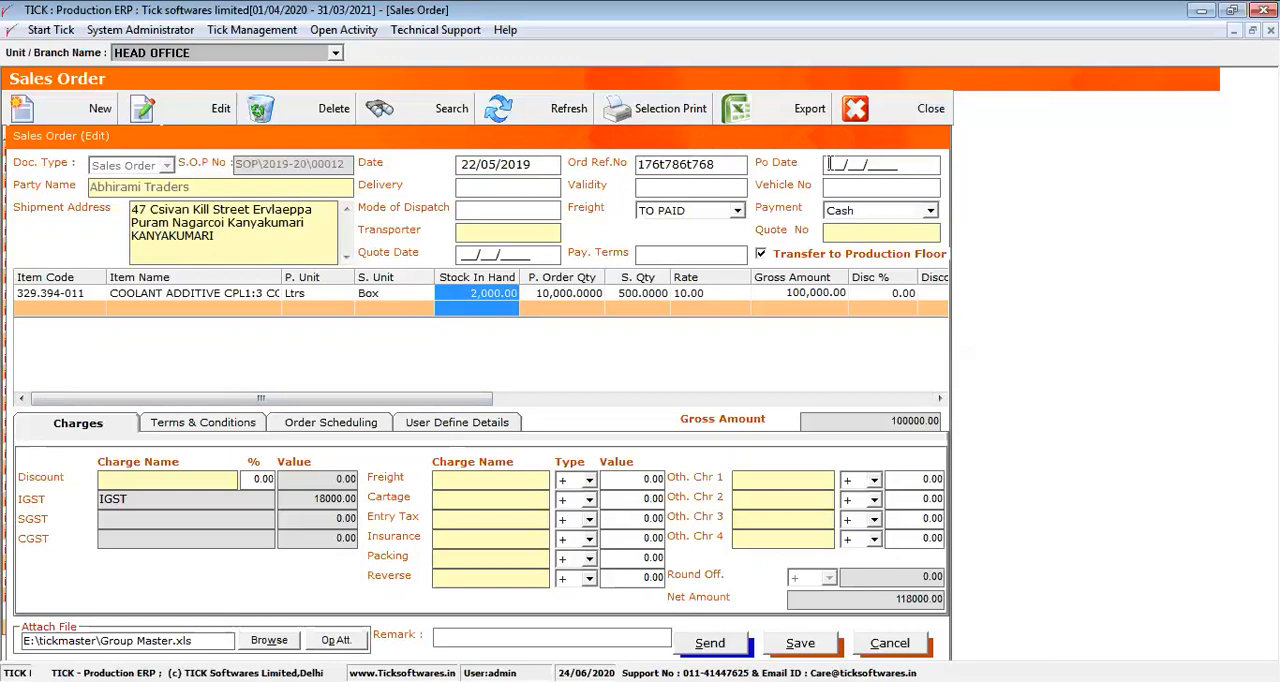
type("01/")
type("07")
left_click(762, 255)
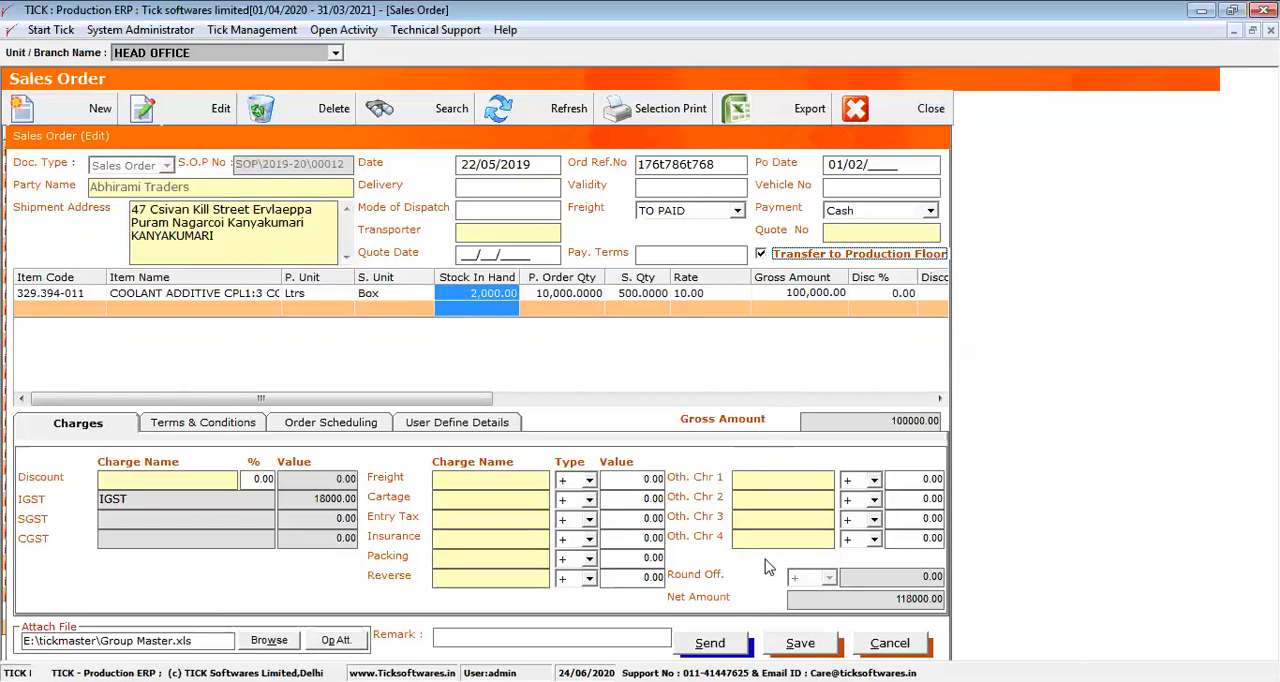
Save the Abhirami Traders order, then close its form and the sales order list
left_click(798, 645)
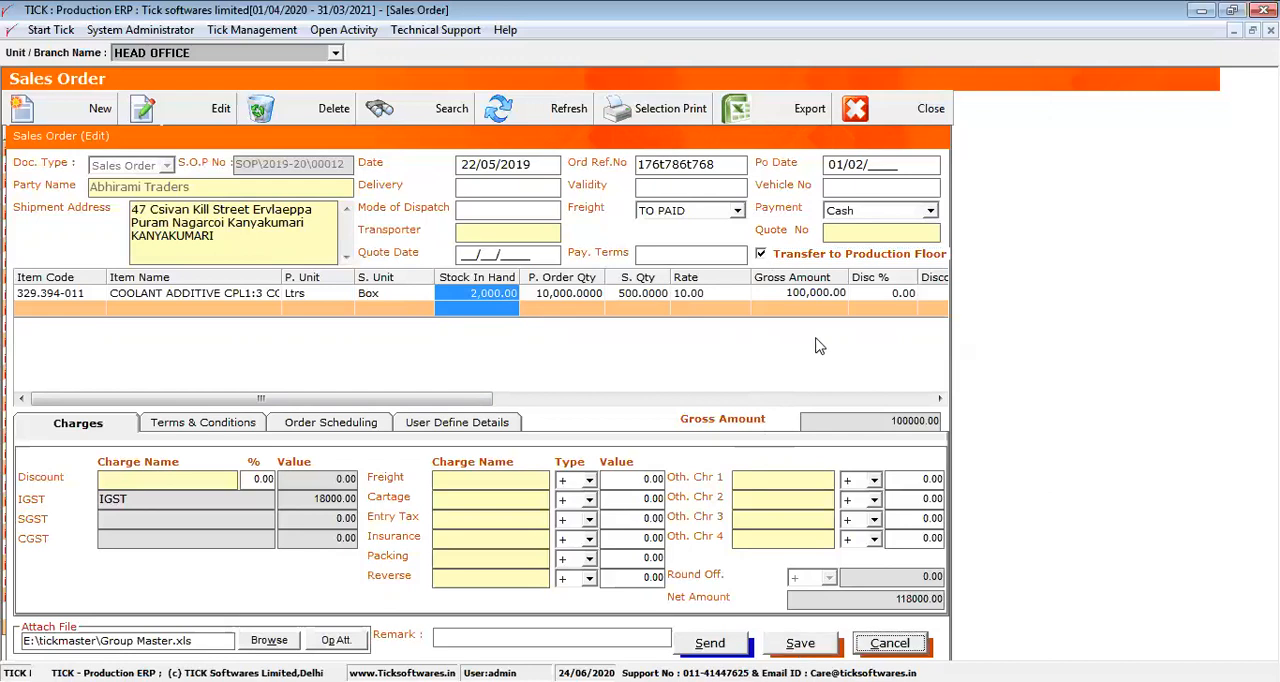
left_click(889, 643)
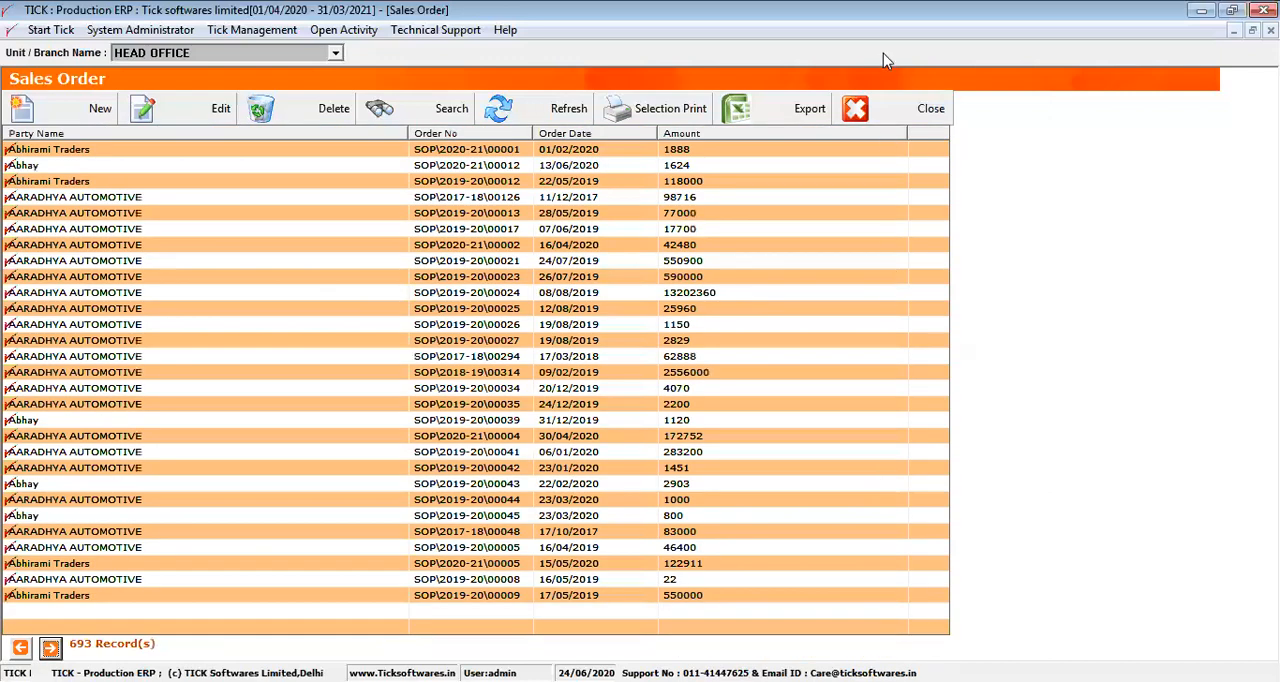
left_click(877, 112)
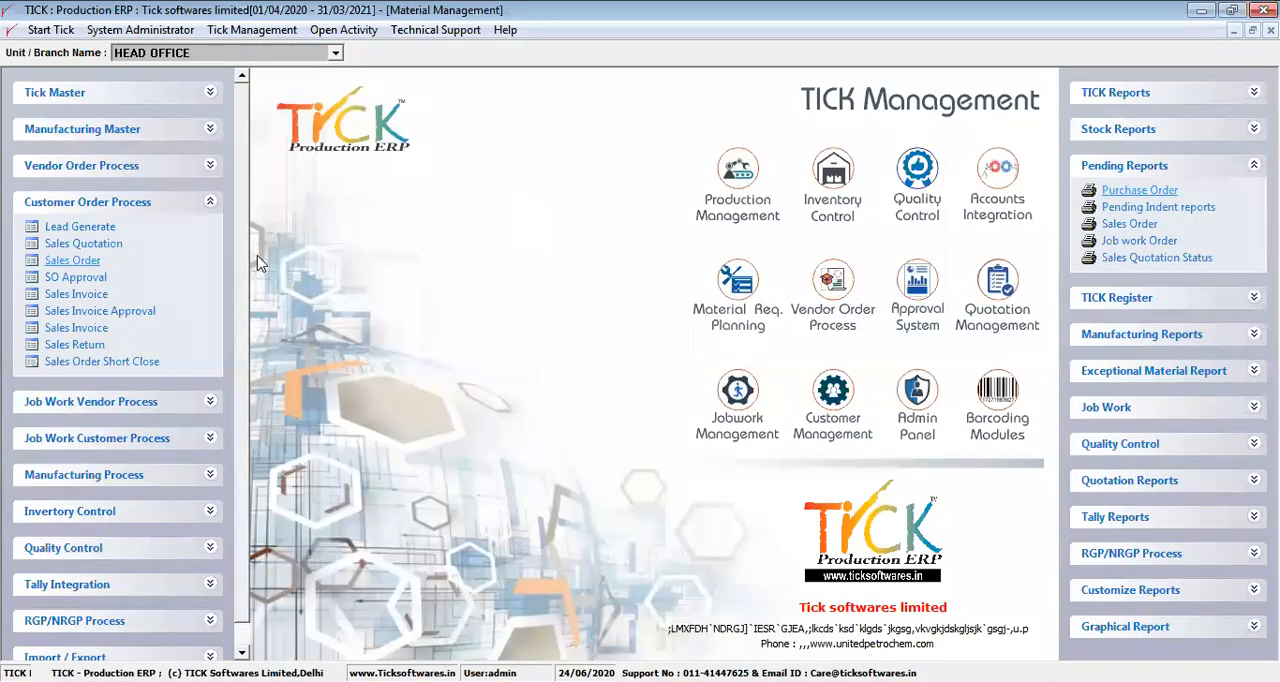
Open SO Approval, view the Action Construction Equipment Ltd order dated 29/05/2018 and close it without approving
left_click(100, 280)
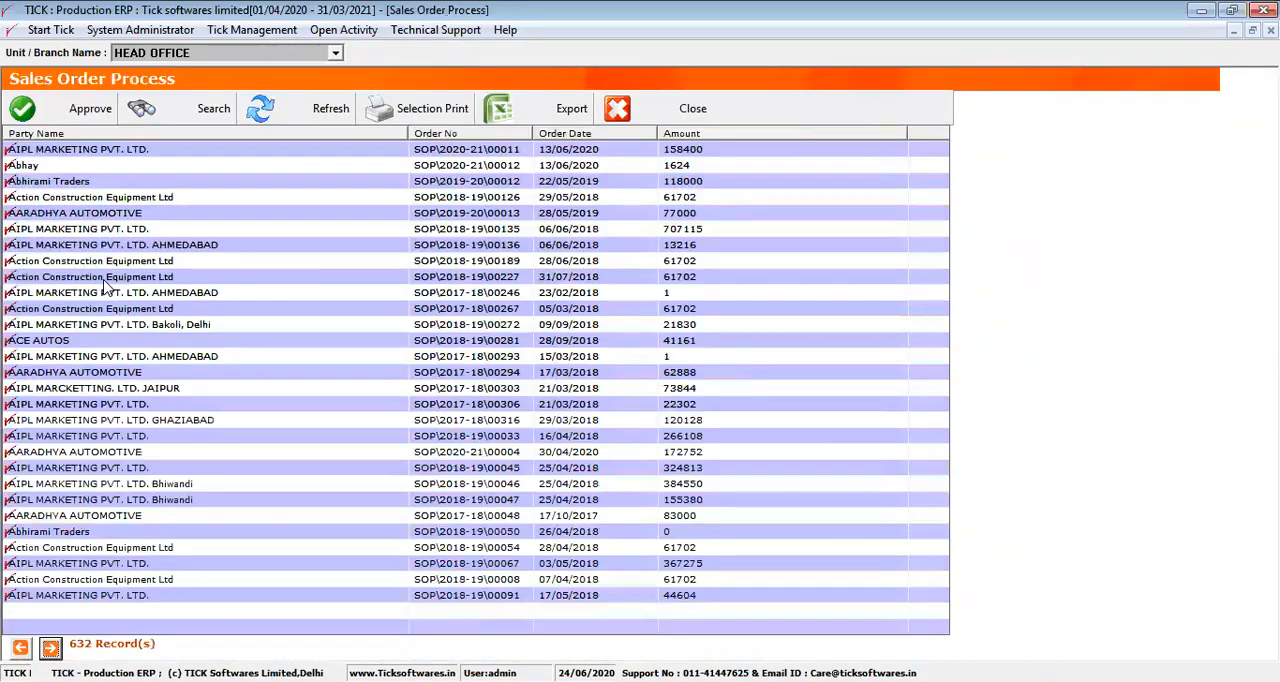
left_click(160, 196)
left_click(86, 108)
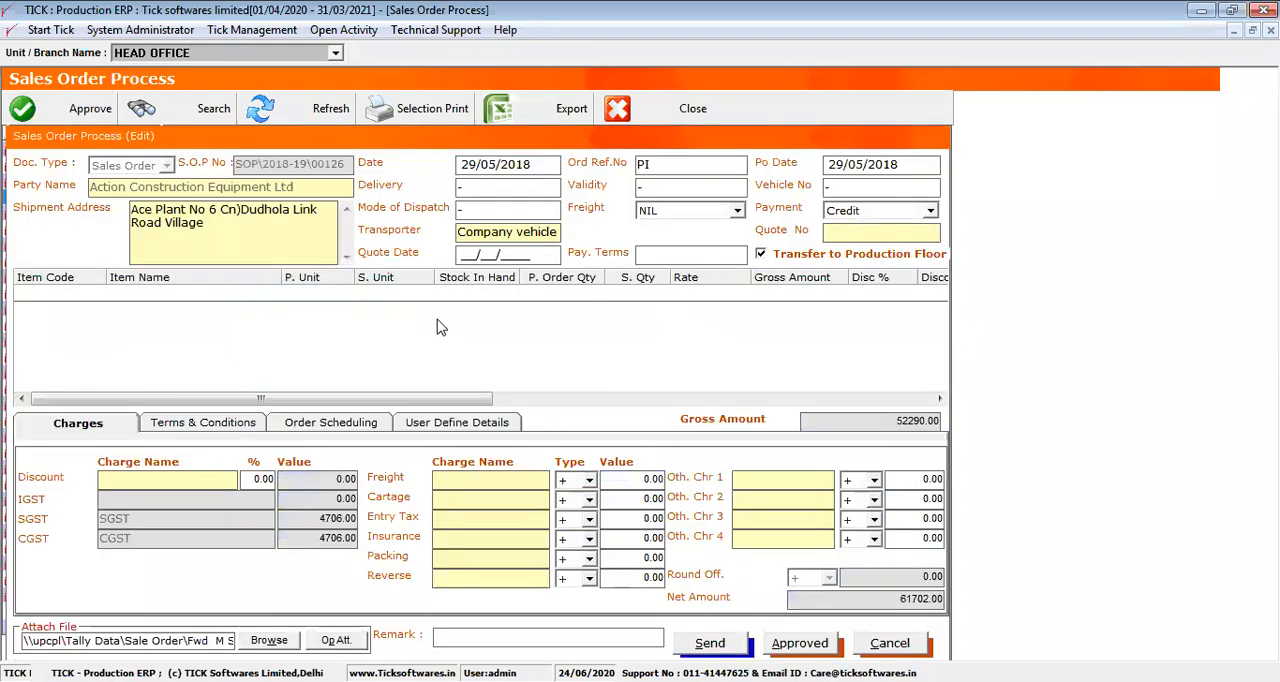
left_click(878, 642)
Approve the AIPL MARKETING PVT. LTD. Bhiwandi order of 25/04/2018 with amount 155380 and close the approval list
left_click(452, 499)
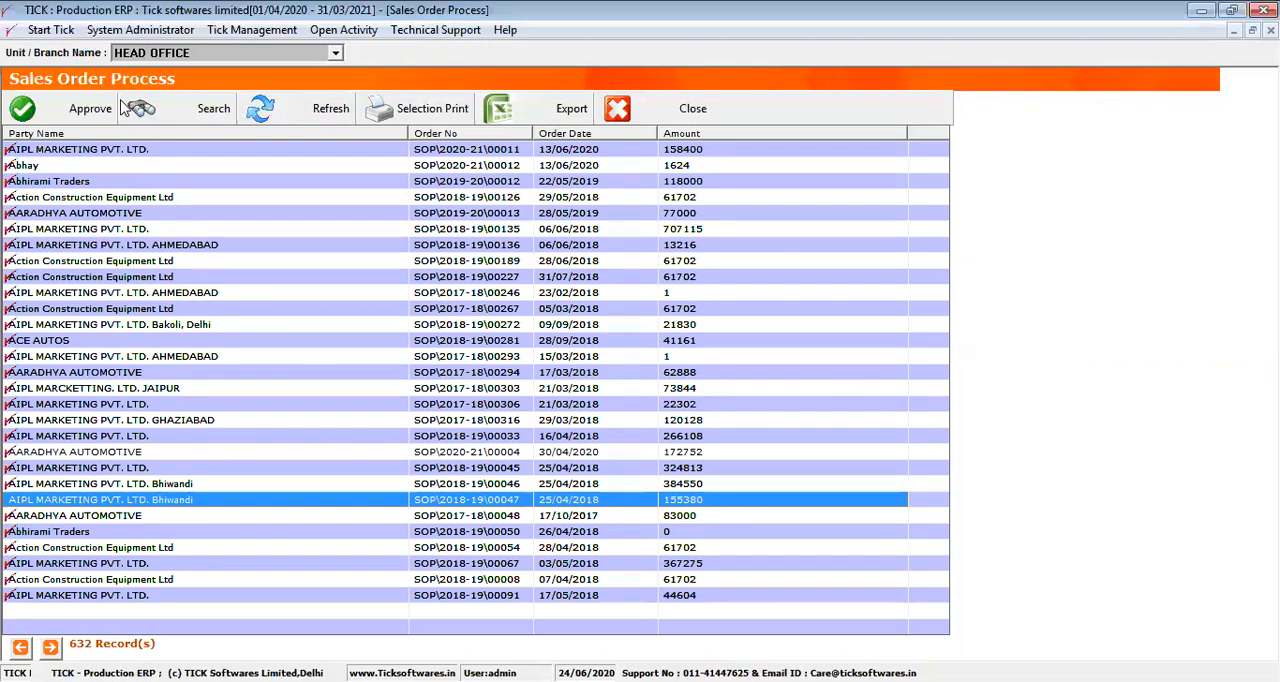
left_click(90, 108)
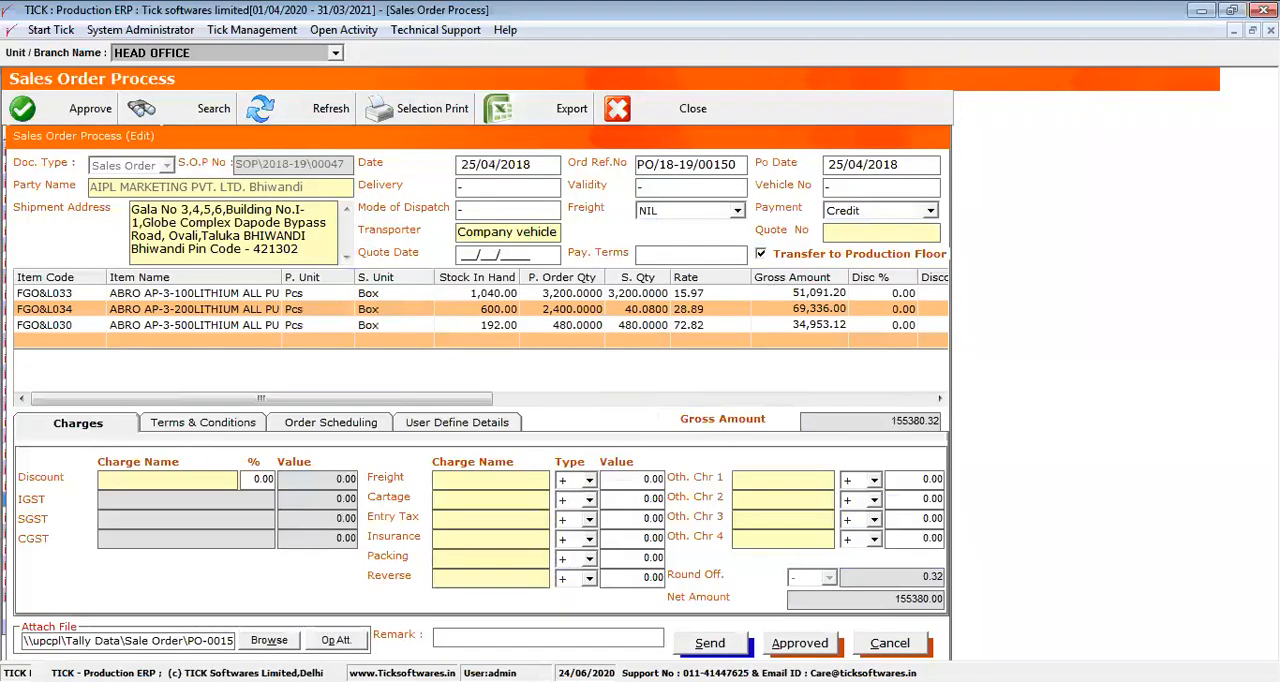
left_click(787, 644)
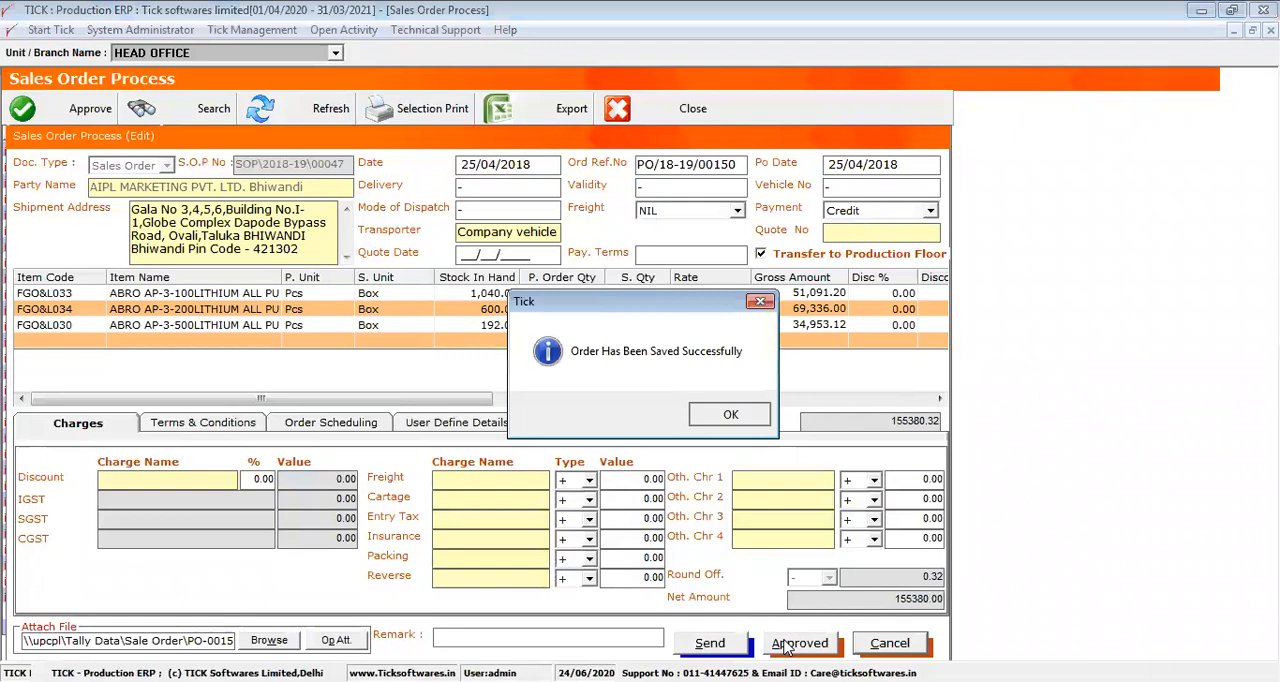
key("Return")
left_click(881, 647)
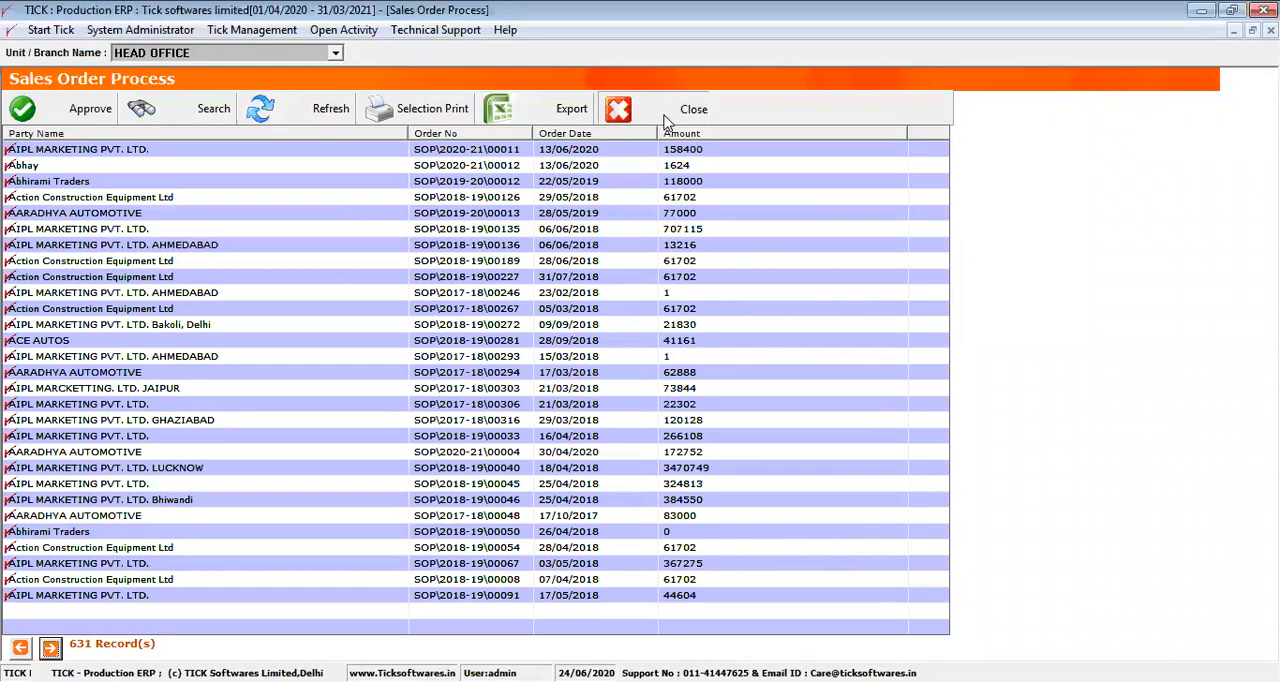
left_click(668, 111)
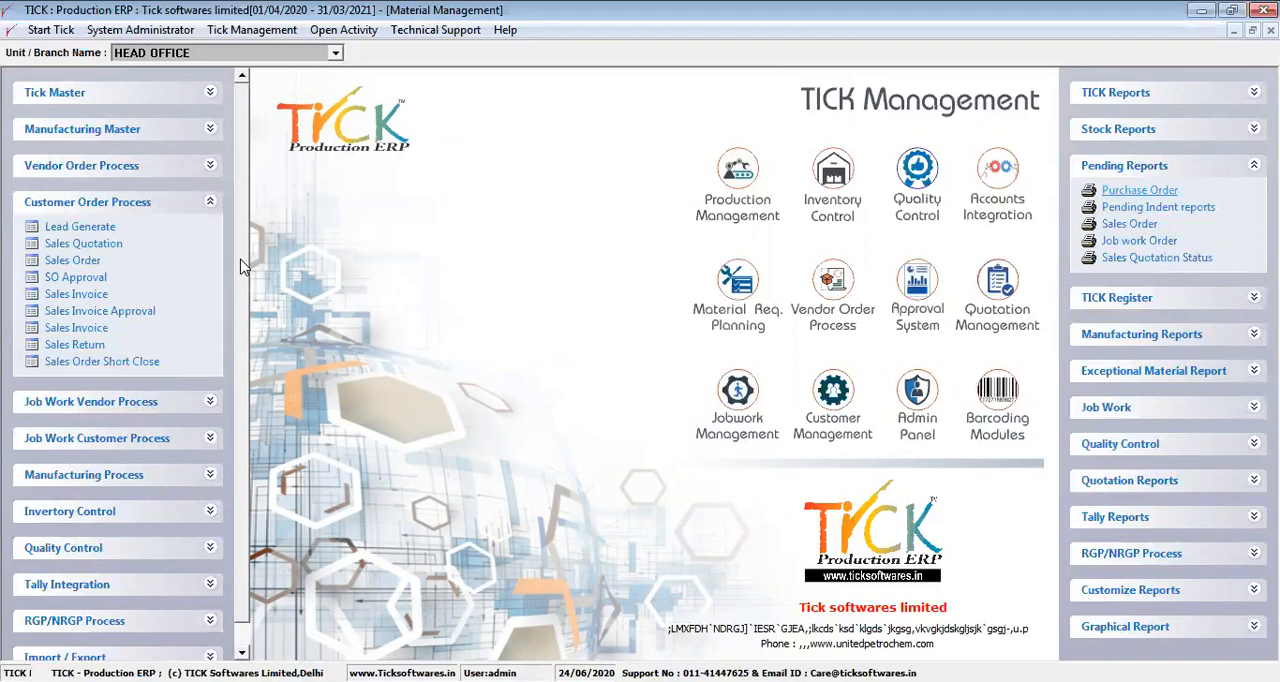
Open the AIPL MARKETING PVT. LTD. sales invoice of 24/04/2018 with amount 87073 for editing
left_click(90, 296)
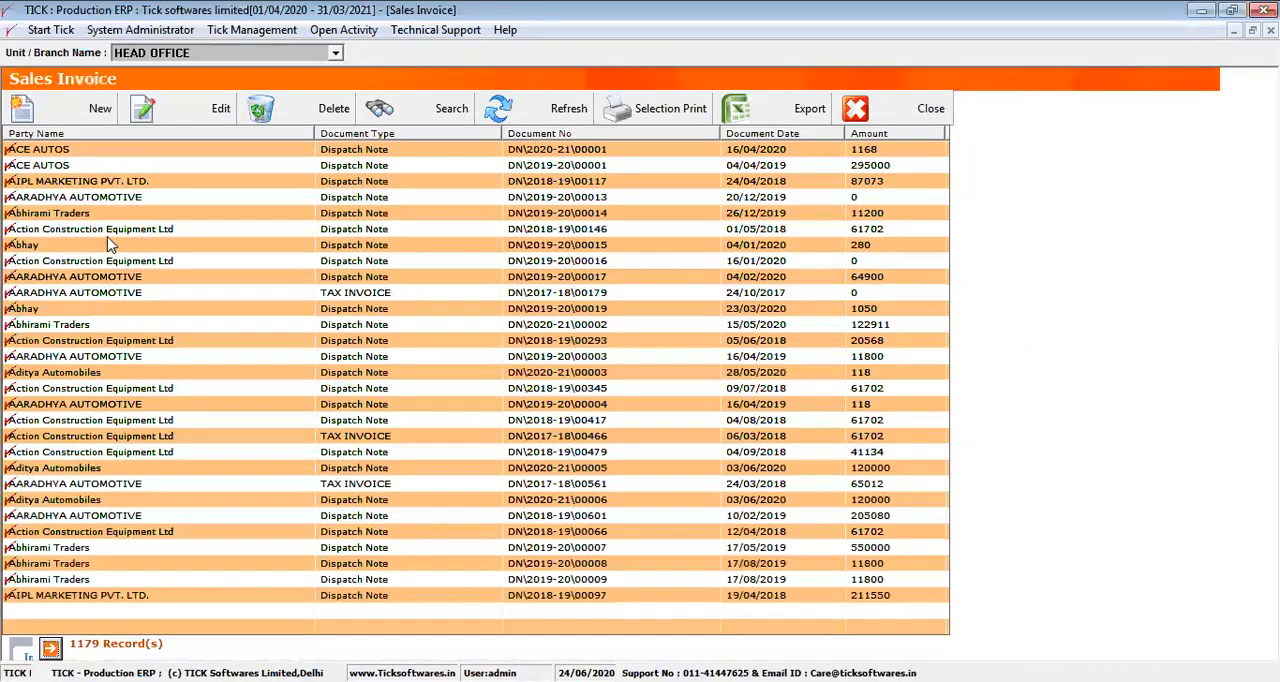
left_click(138, 185)
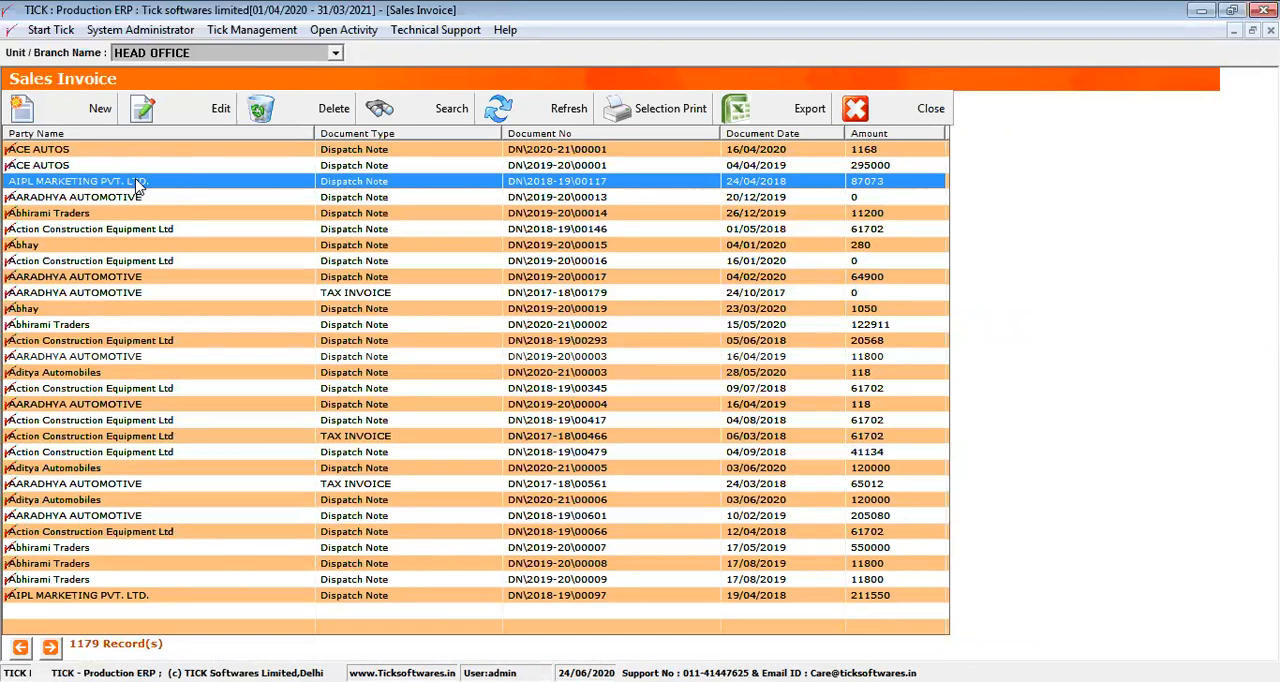
left_click(185, 117)
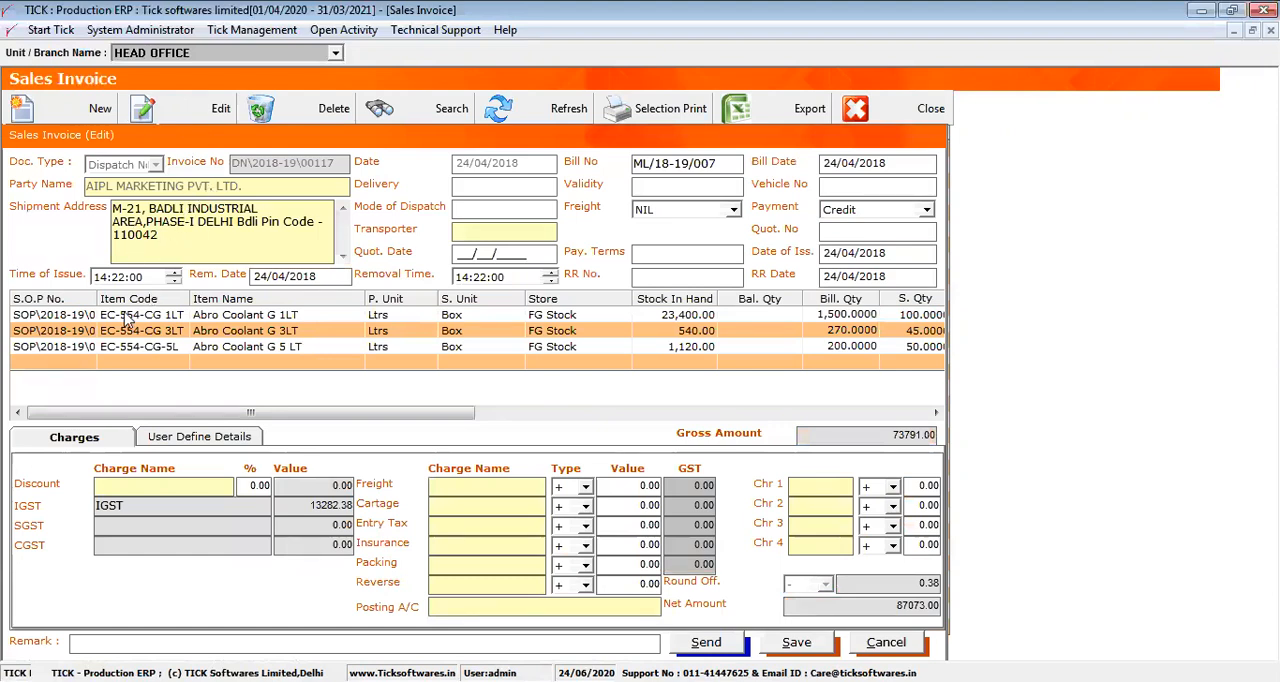
Add the BLUE SHIRT item SZ420001 from its pending sales order as a new line of the invoice
left_click(38, 366)
double_click(38, 366)
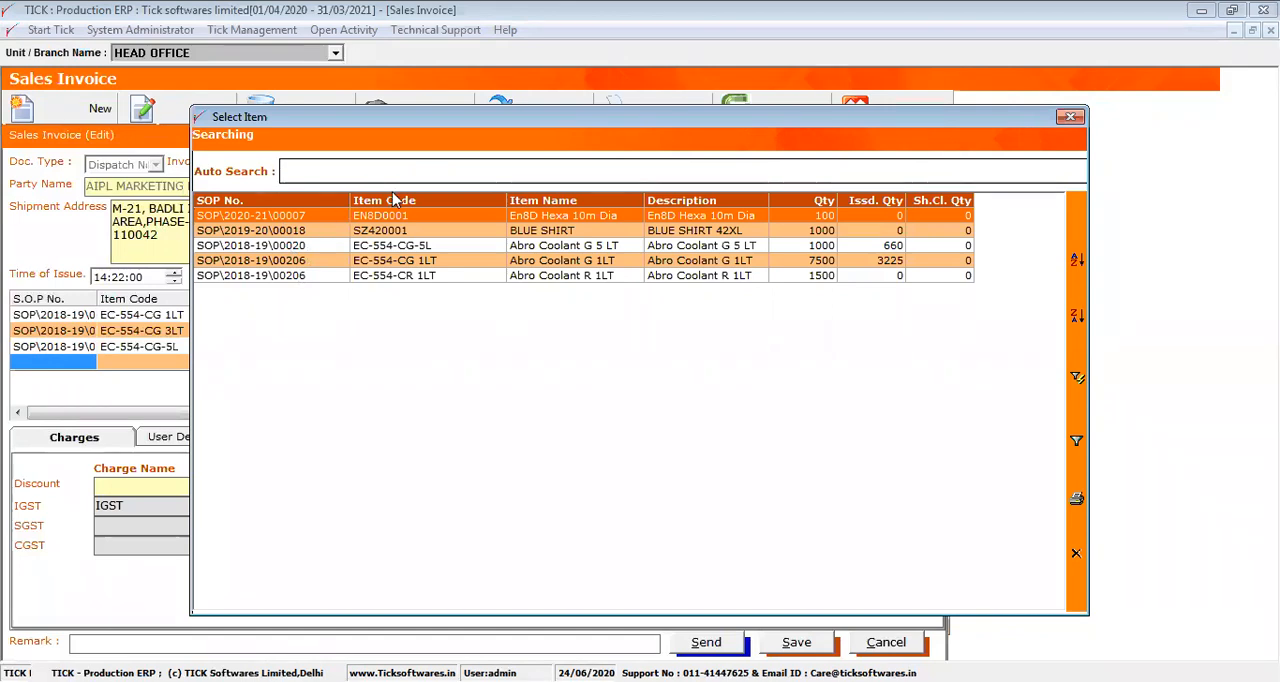
left_click_drag(348, 202, 328, 202)
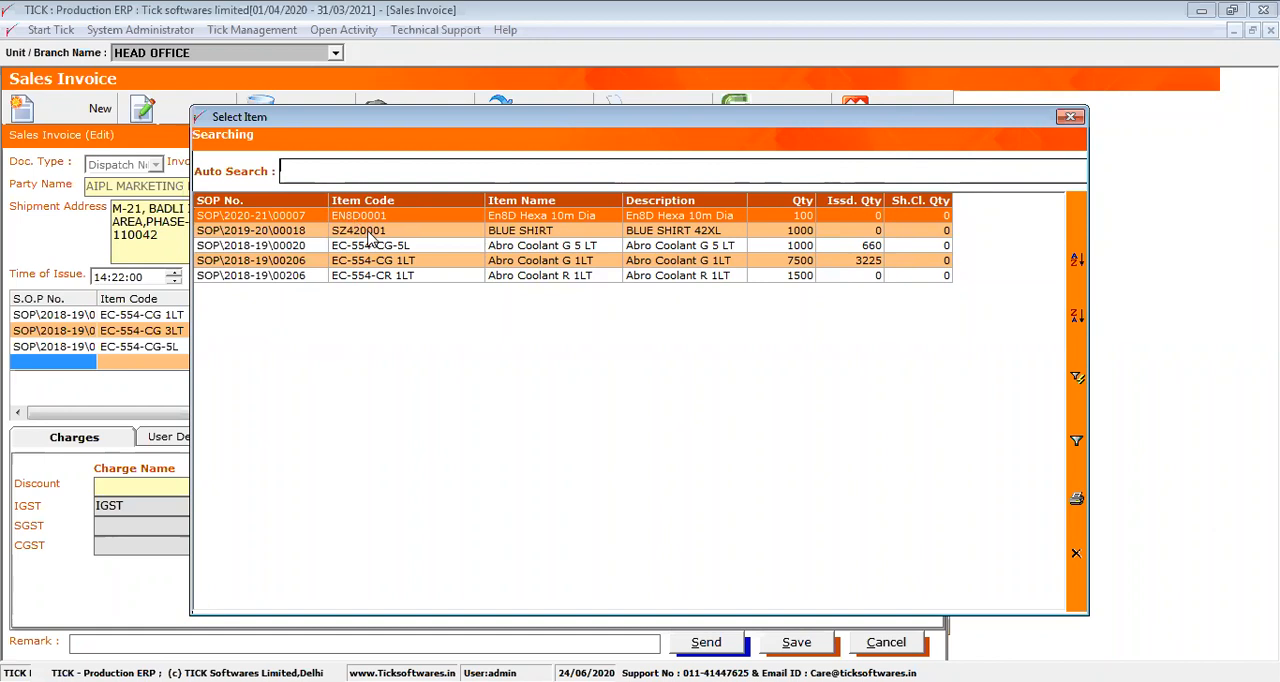
double_click(369, 231)
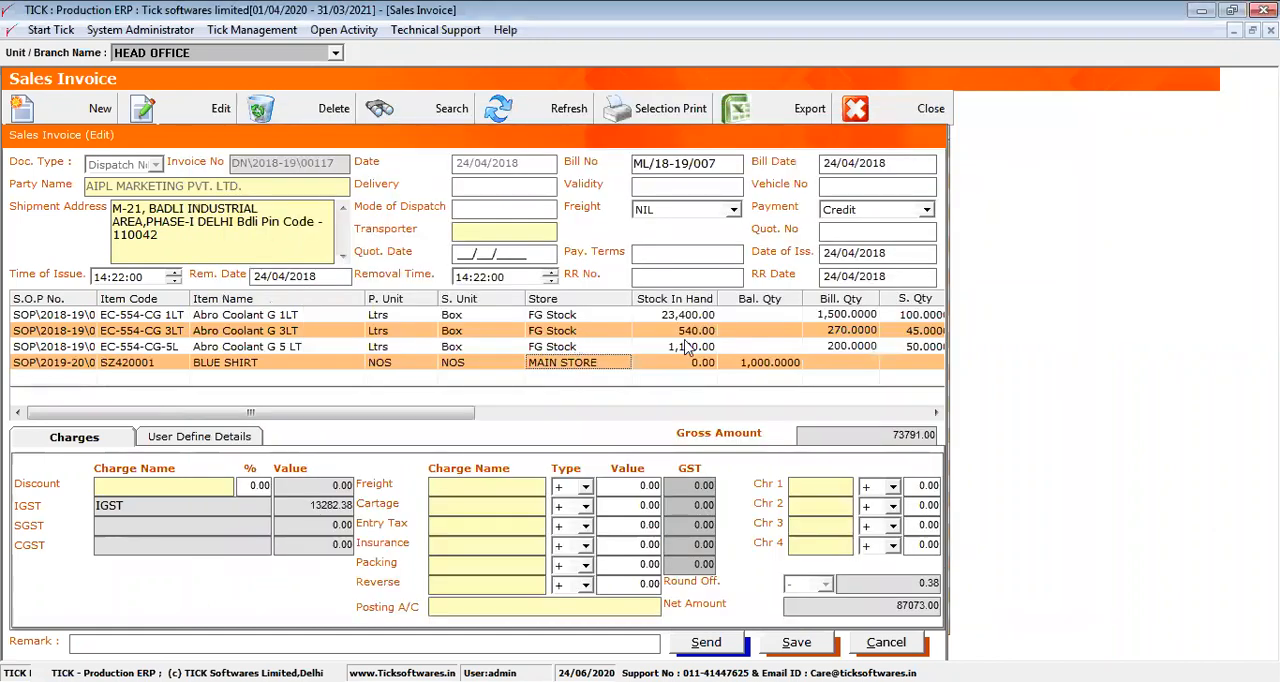
Examine the BLUE SHIRT line's stock, balance and bill quantities, rate, discount and net amount
left_click(706, 368)
left_click(721, 368)
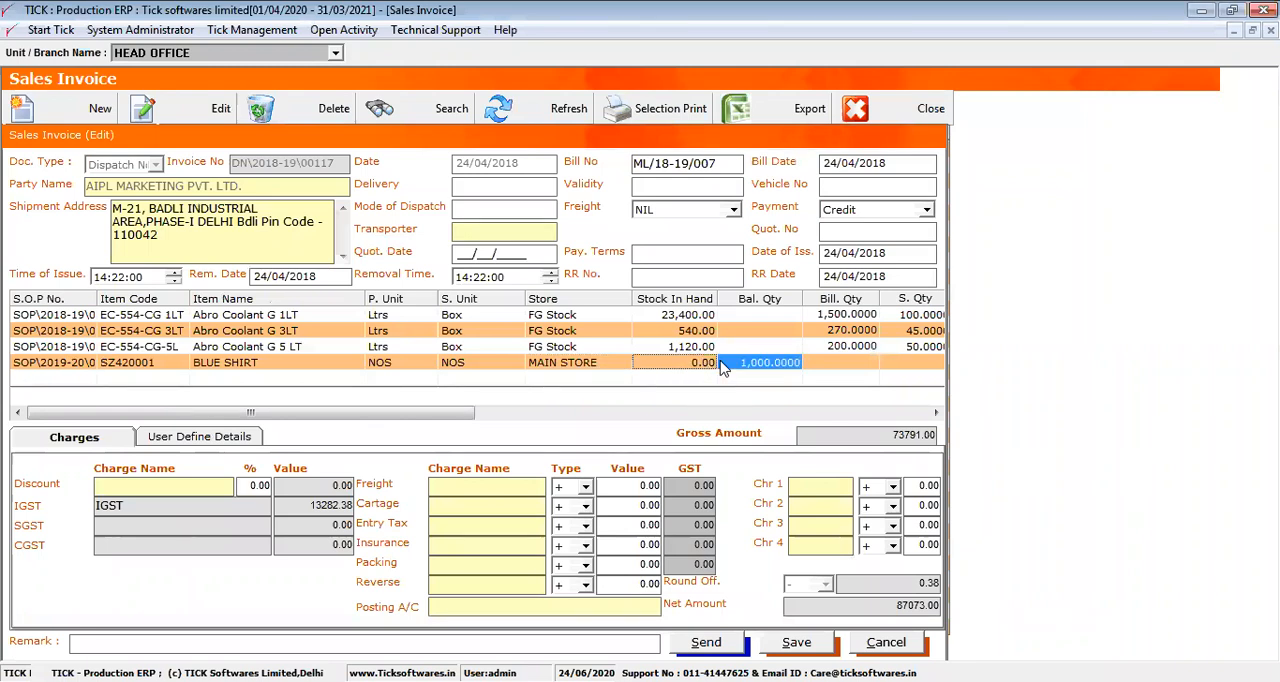
left_click(744, 368)
left_click(808, 366)
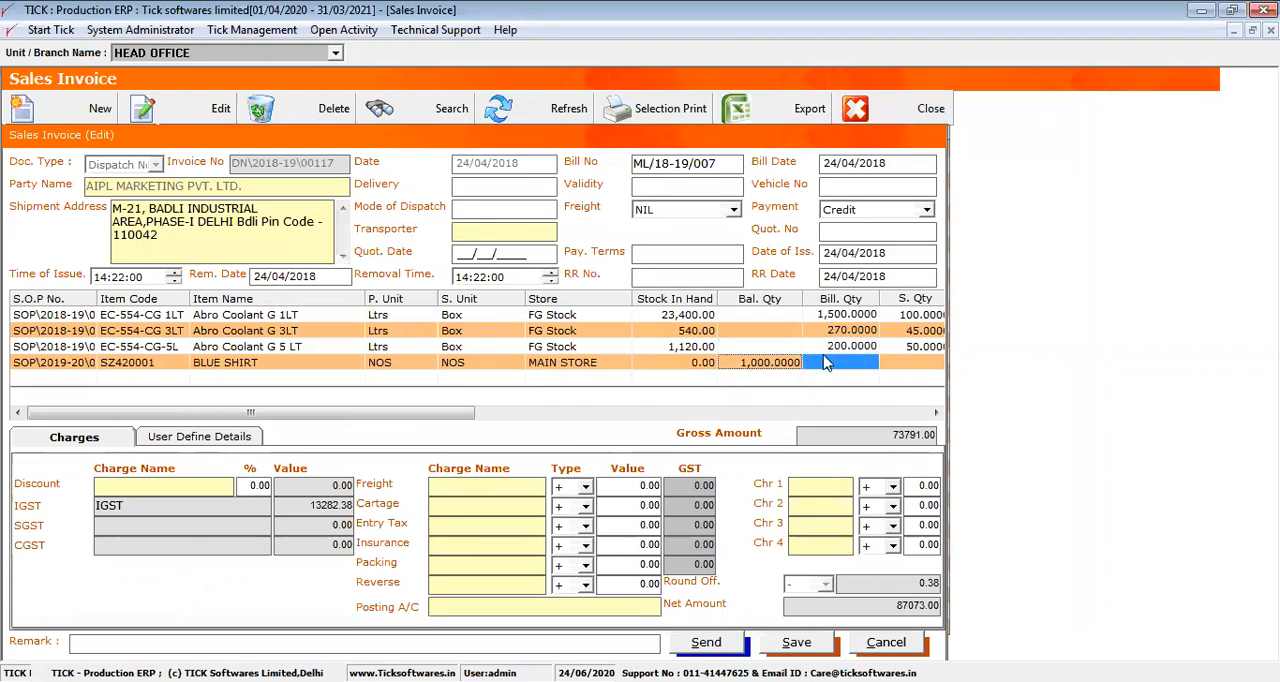
left_click(828, 368)
left_click_drag(443, 410, 590, 416)
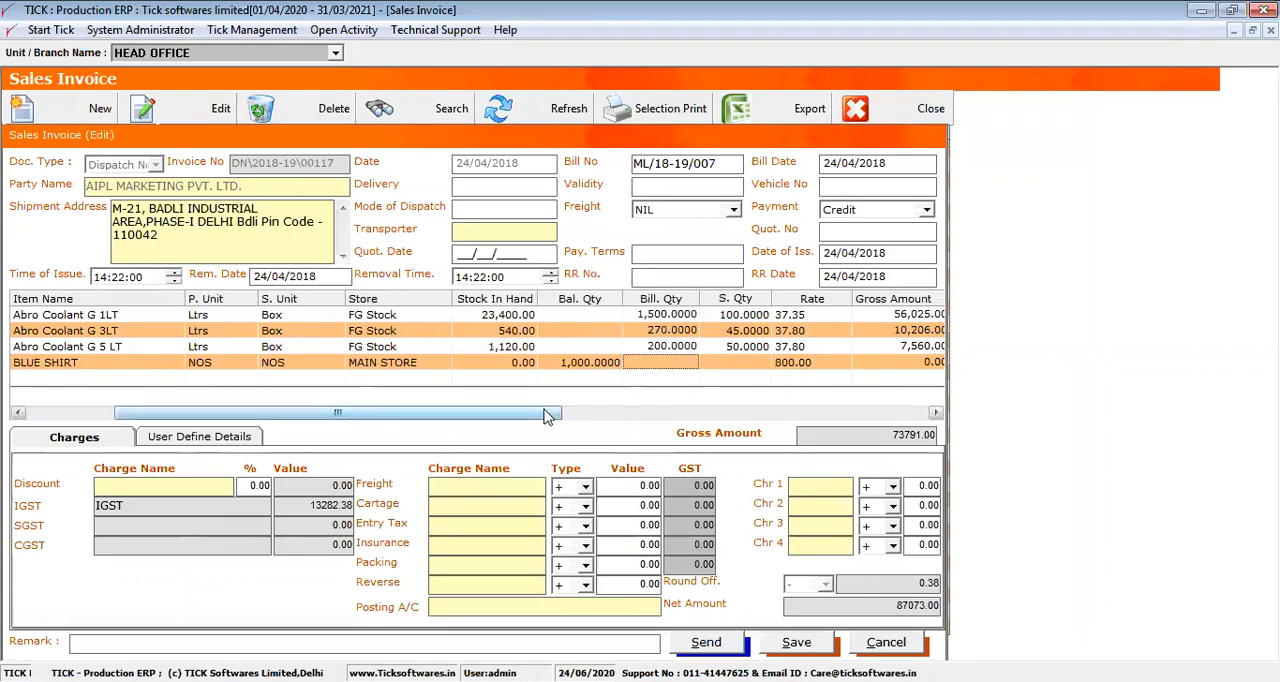
left_click_drag(547, 412, 715, 412)
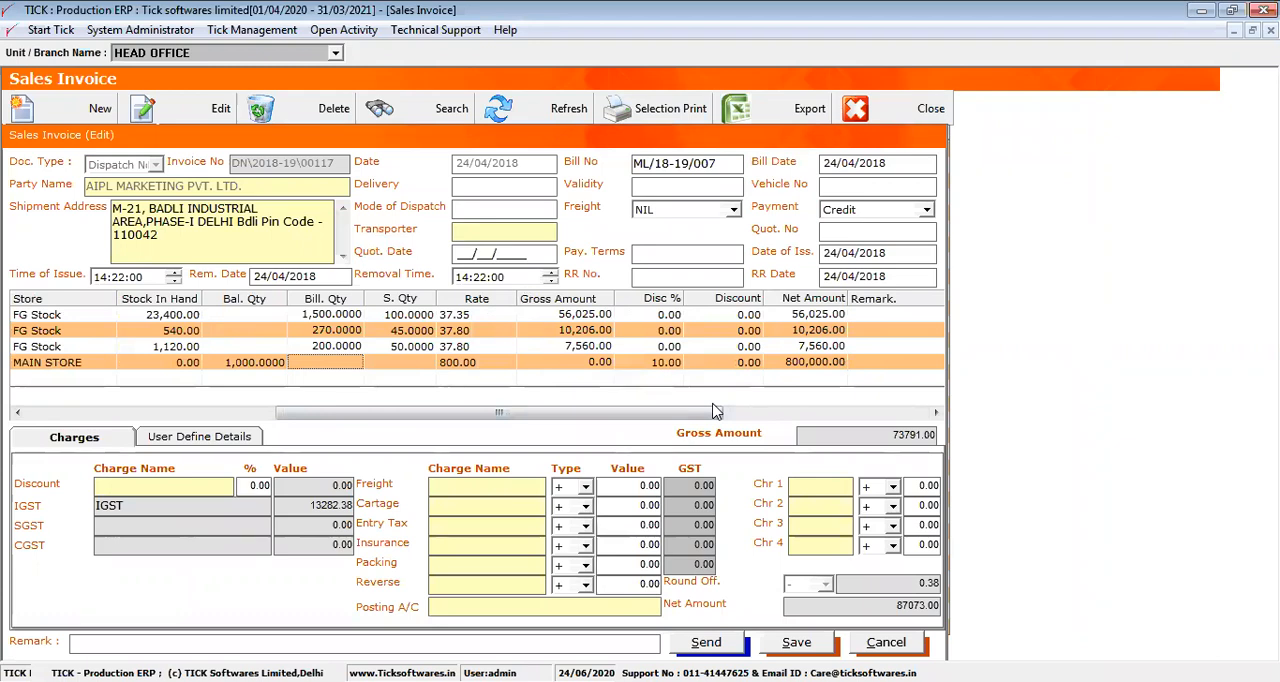
Add the "Freight and intallation charges" charge to the invoice's freight row with a value of 2000
left_click(466, 485)
double_click(466, 485)
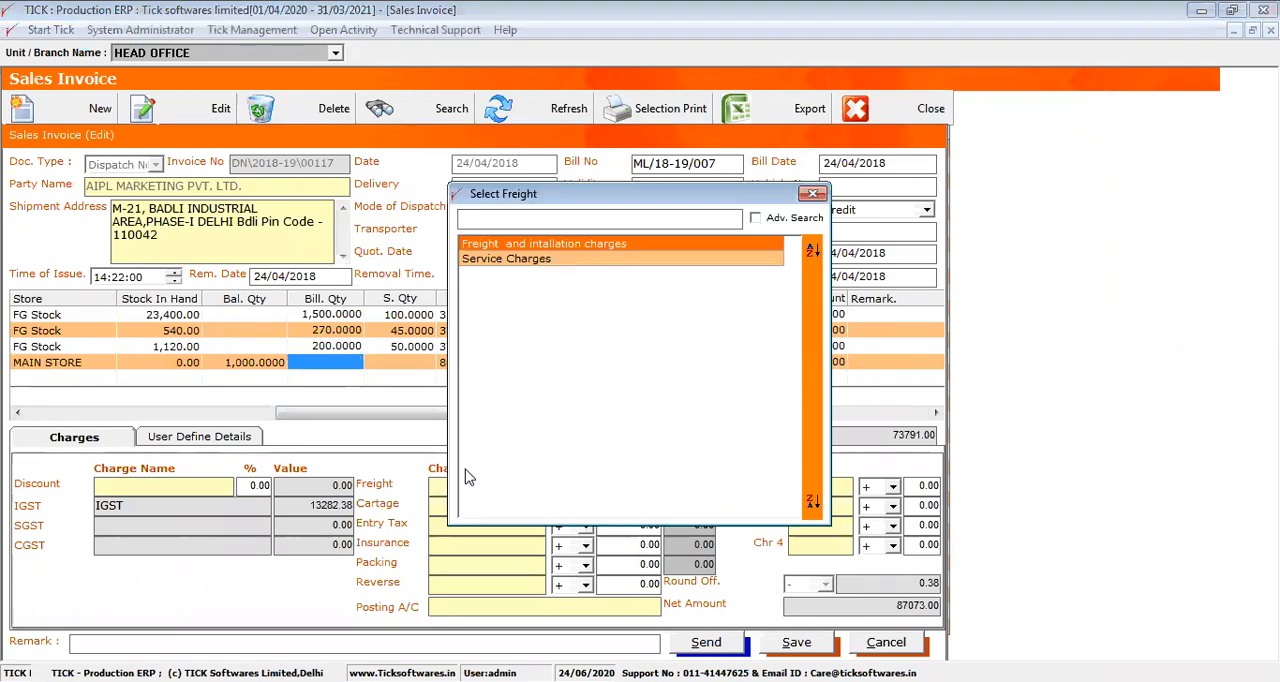
double_click(532, 245)
left_click(619, 484)
type("2000")
key("Return")
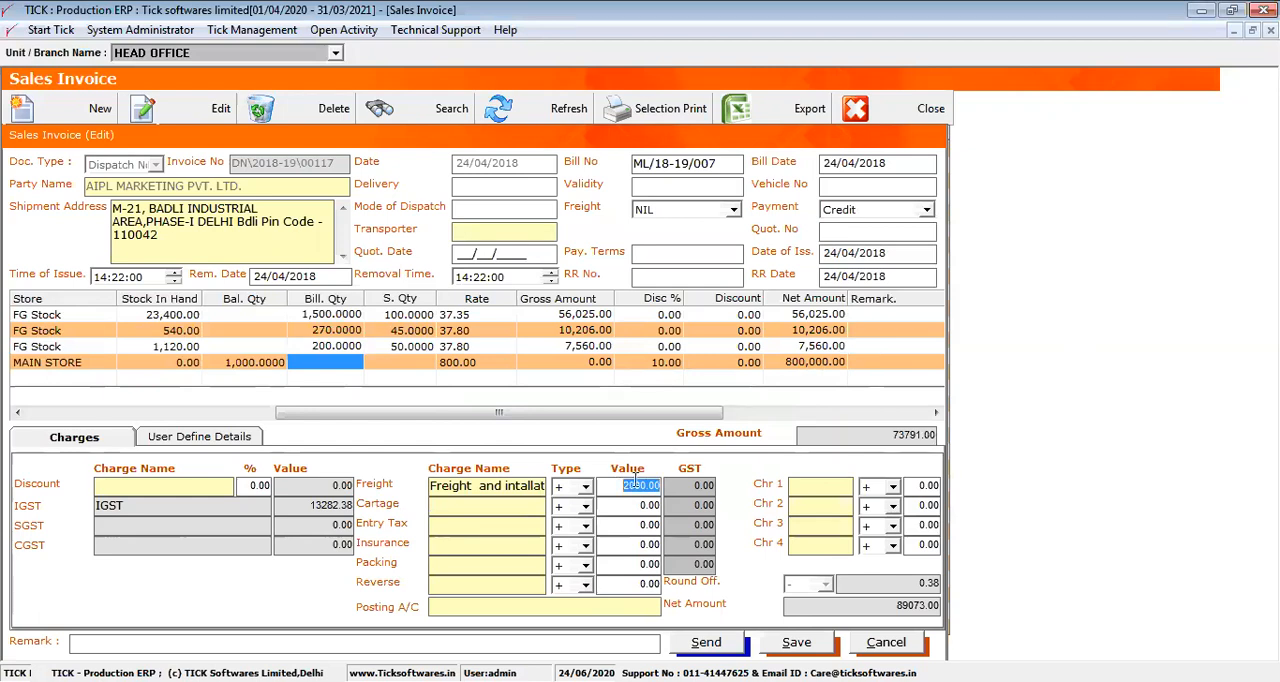
key("Return")
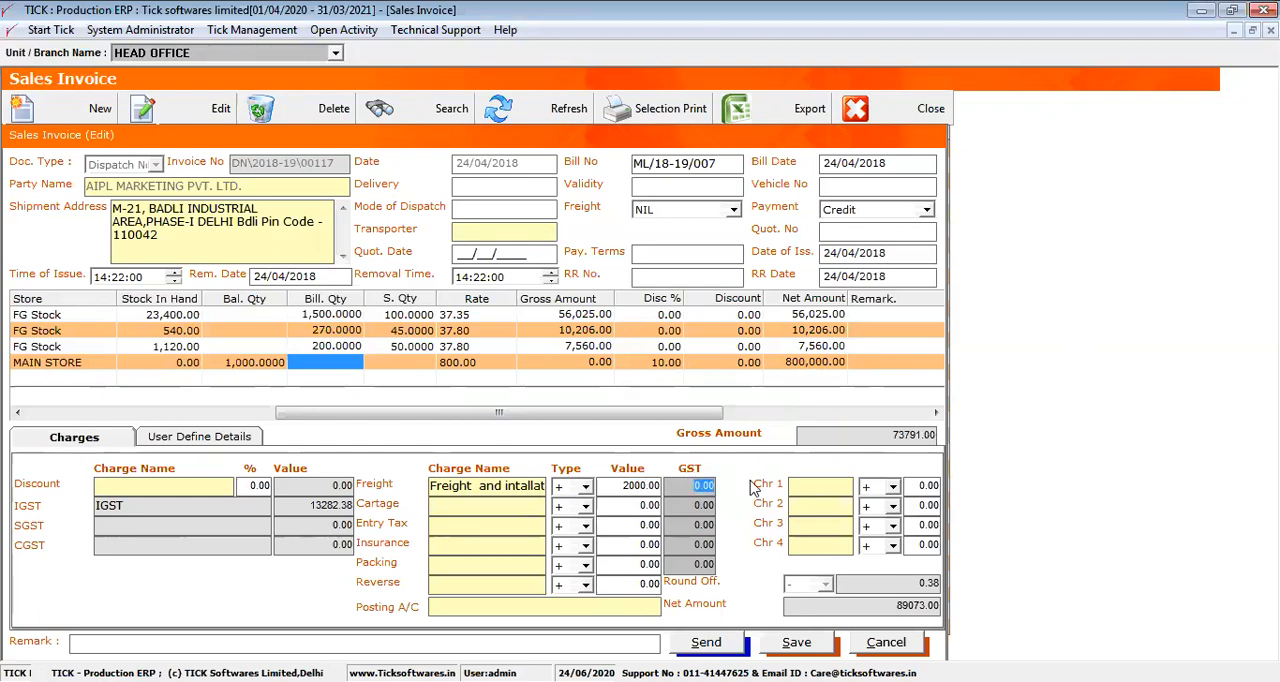
Check the invoice's net amount, discard the changes and close the sales invoice list
left_click(855, 605)
double_click(855, 605)
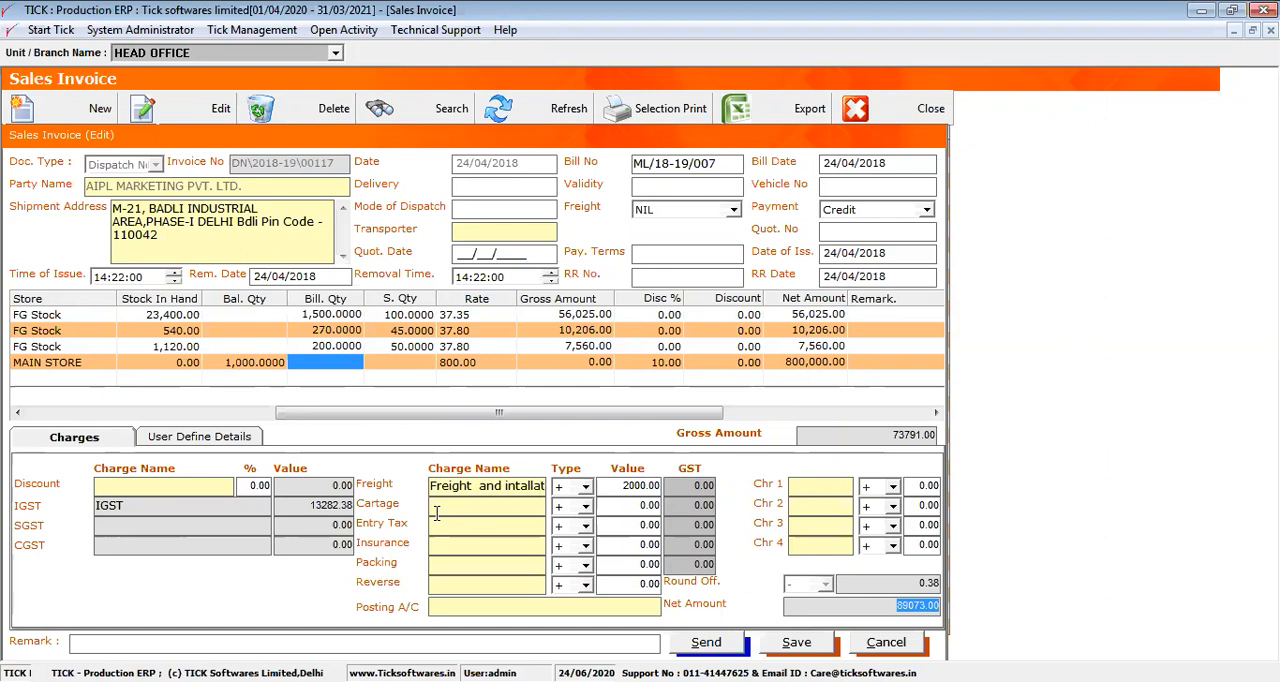
left_click(887, 642)
left_click(869, 108)
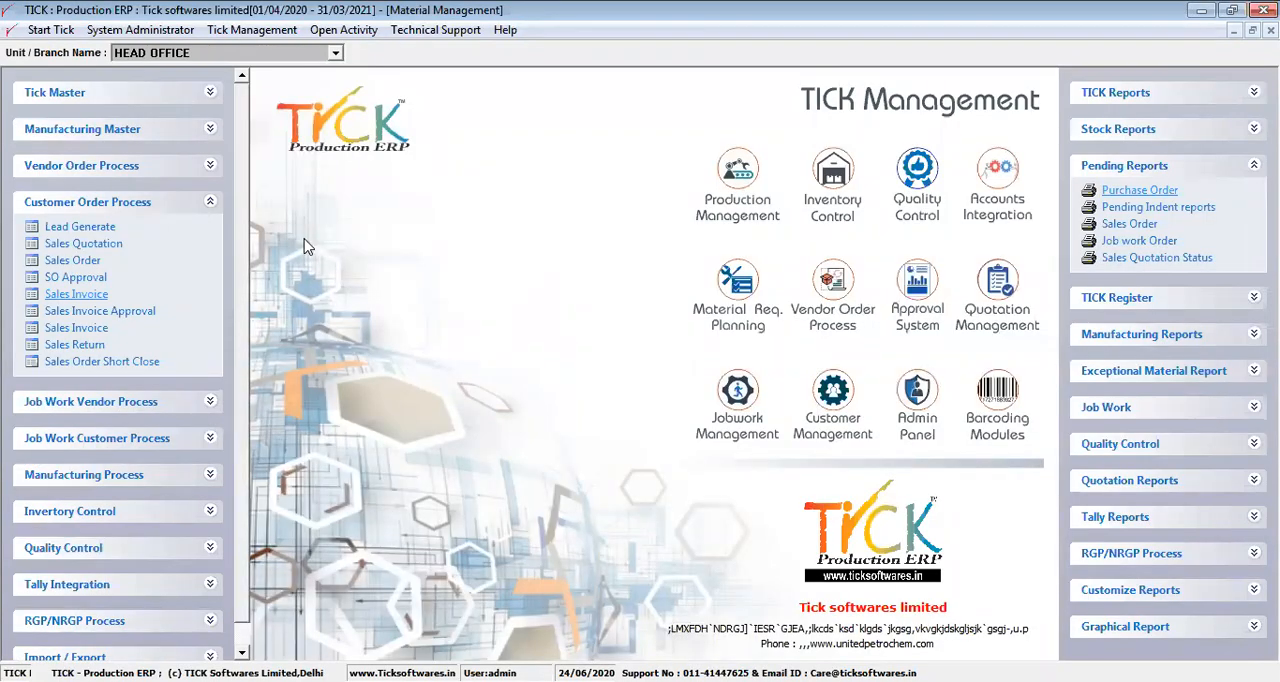
Approve the AIPL MARKETING PVT. LTD. sales invoice of 24/04/2018 with amount 342097 and close the approval list
left_click(118, 312)
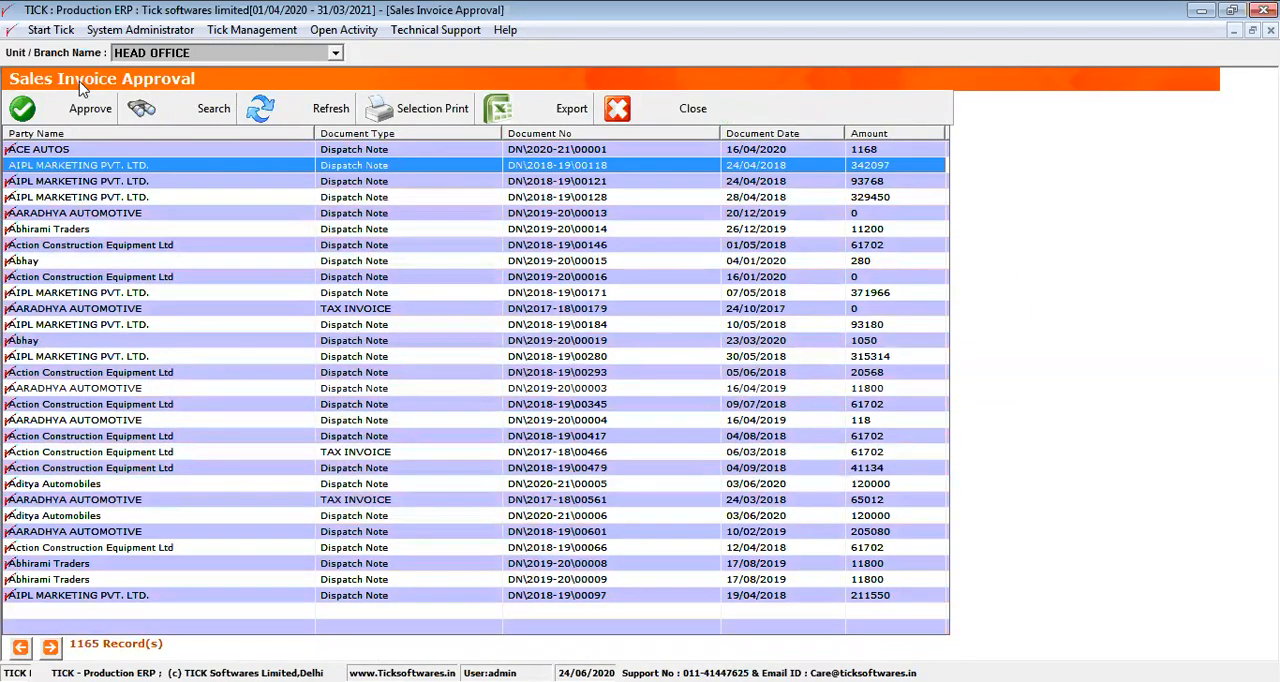
left_click(86, 108)
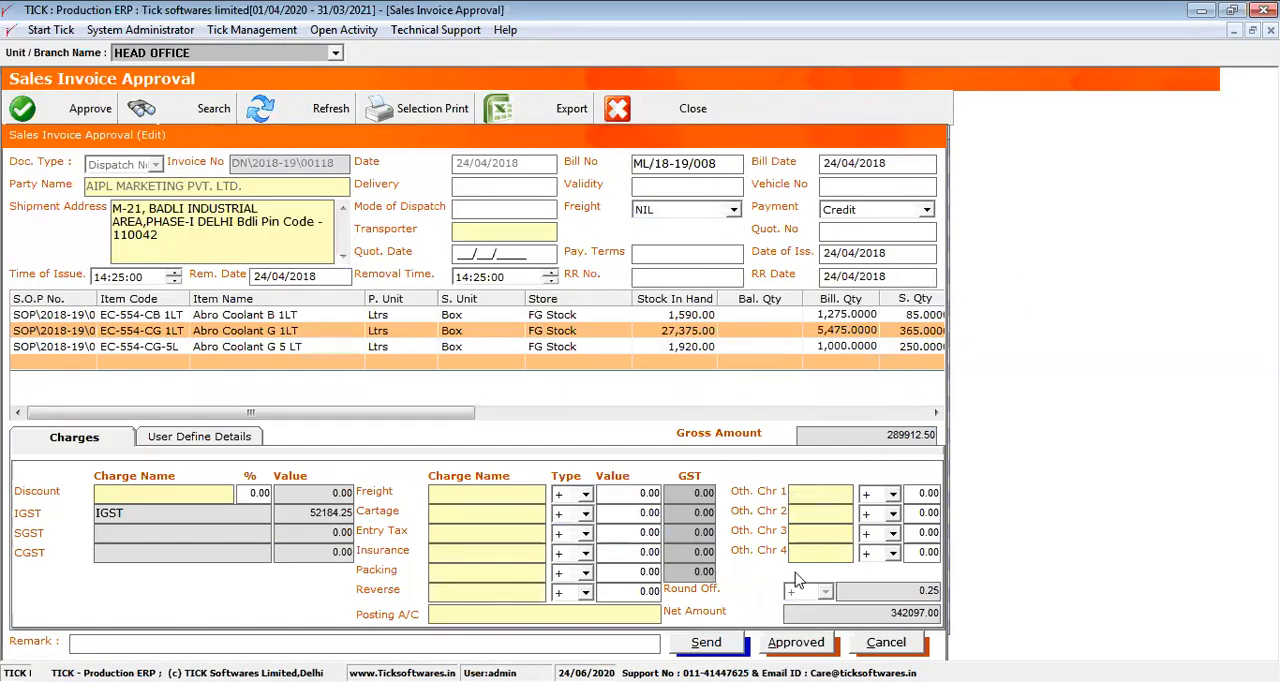
left_click(800, 642)
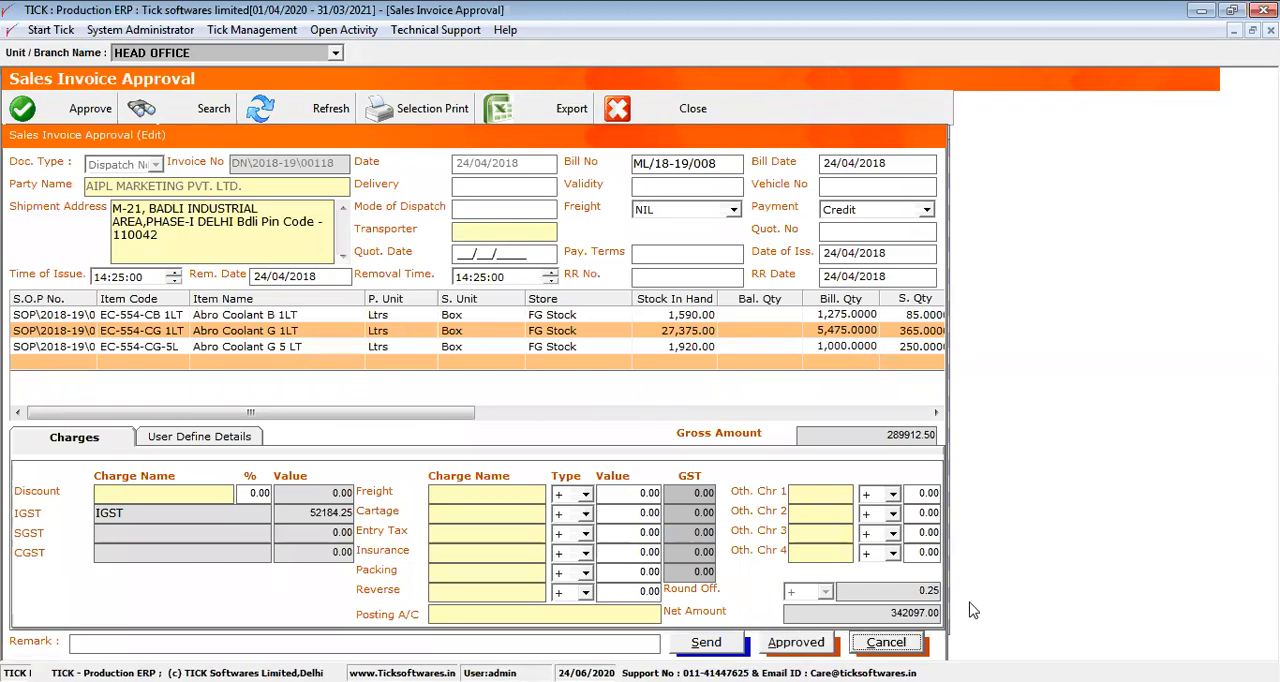
left_click(886, 645)
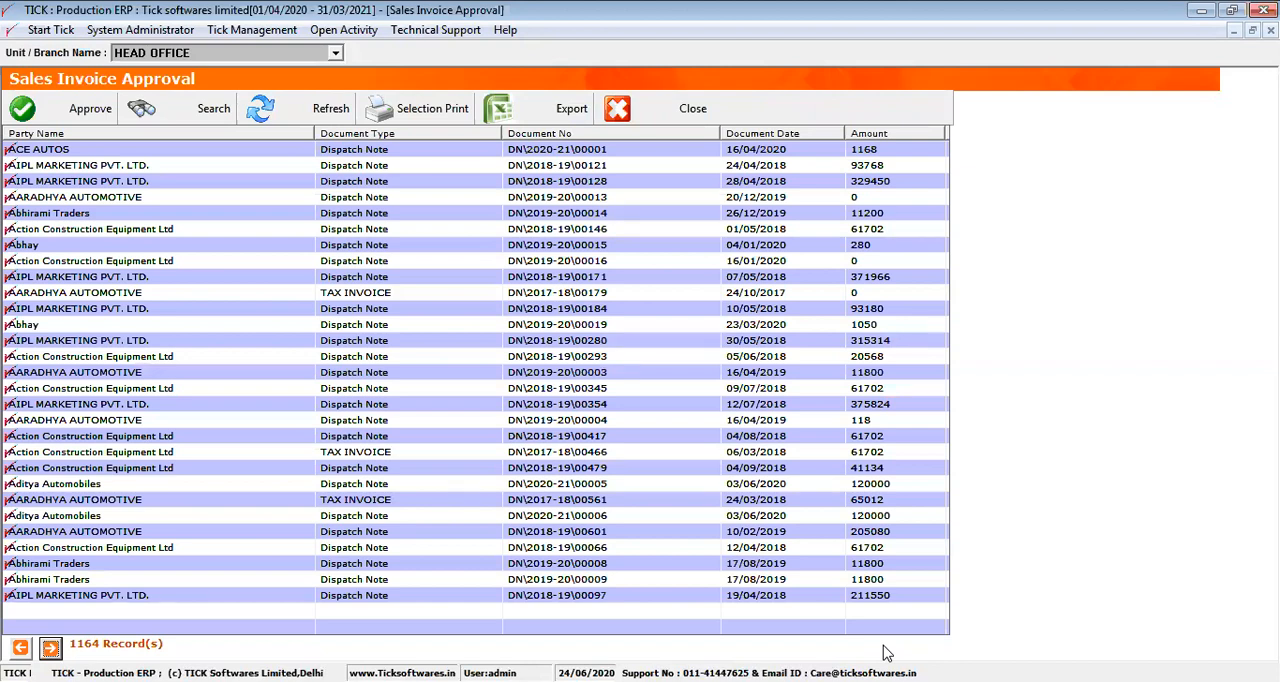
left_click(650, 122)
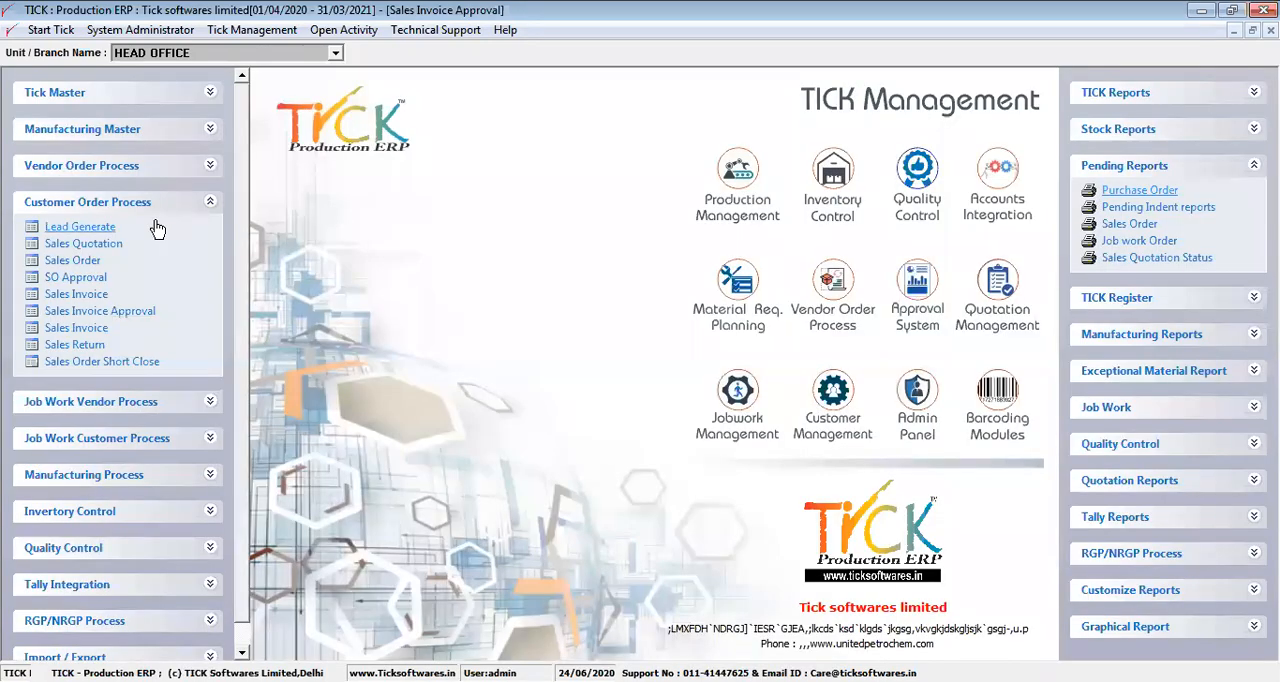
Open a blank purchase order from Vendor Order Process, view its document types and close it without saving
left_click(136, 168)
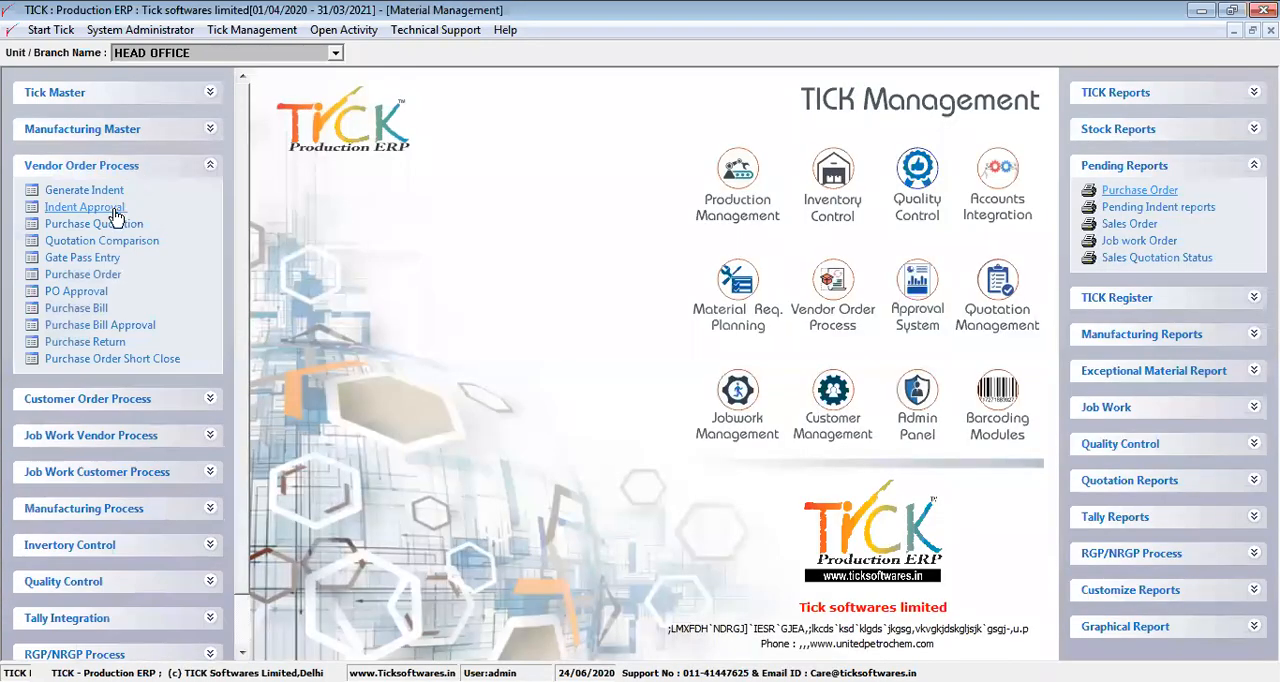
left_click(80, 274)
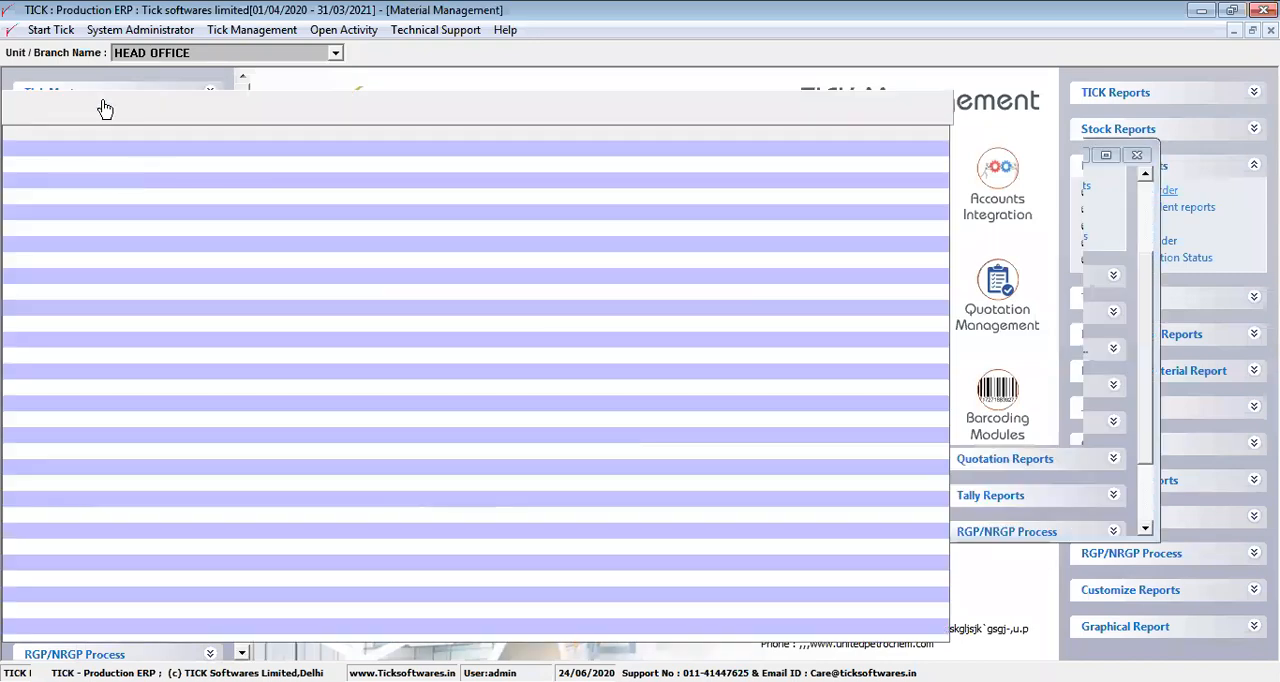
left_click(88, 118)
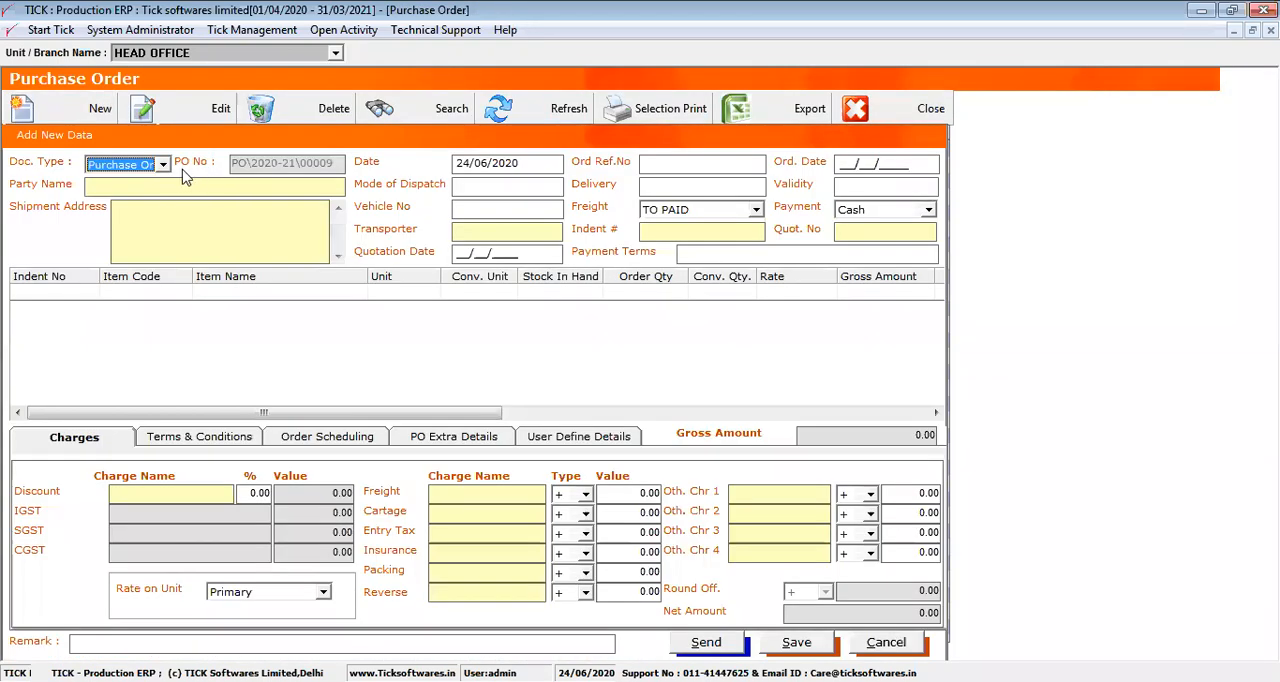
left_click(164, 165)
left_click(164, 165)
left_click(866, 642)
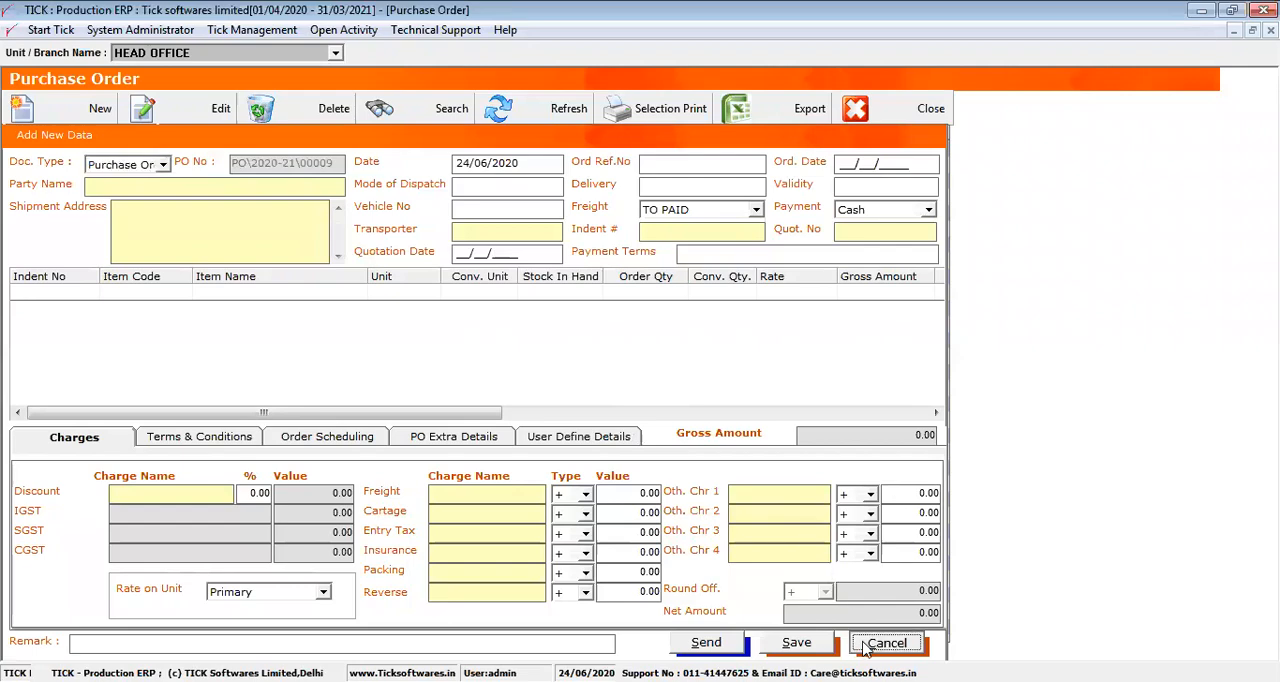
left_click(873, 118)
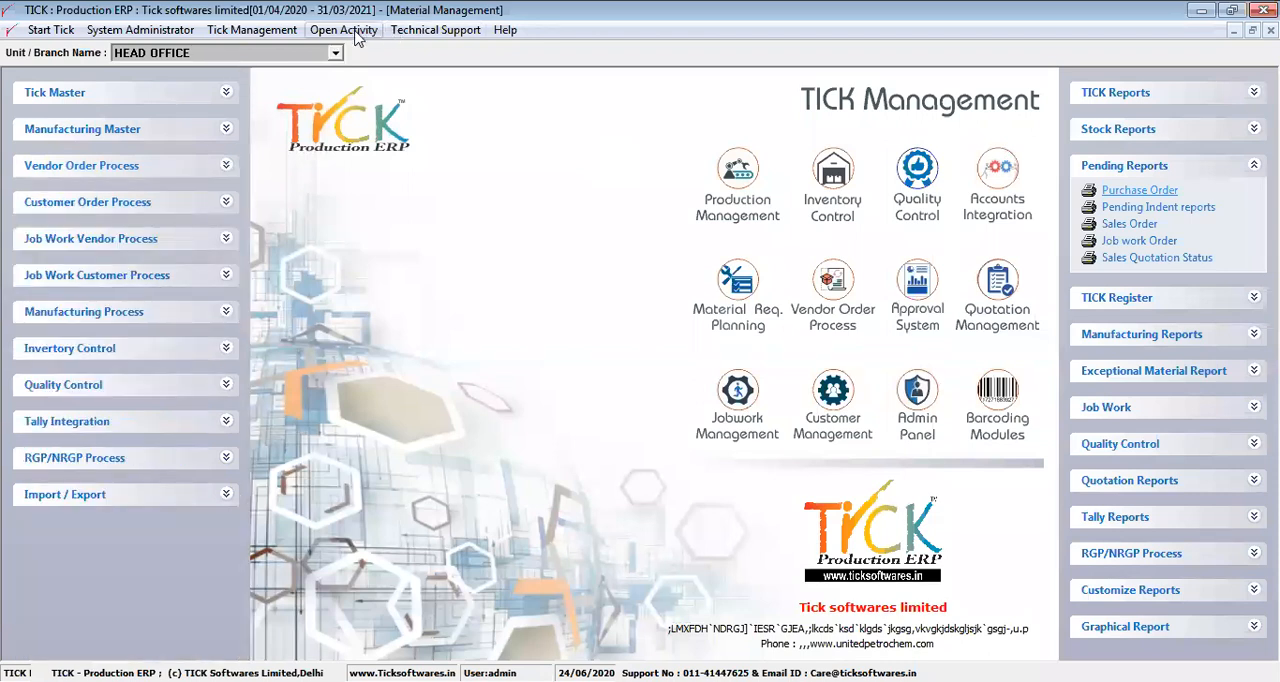
Switch from Material Management to the System Administrator module and open the ADMIN user's login record for editing
left_click(345, 30)
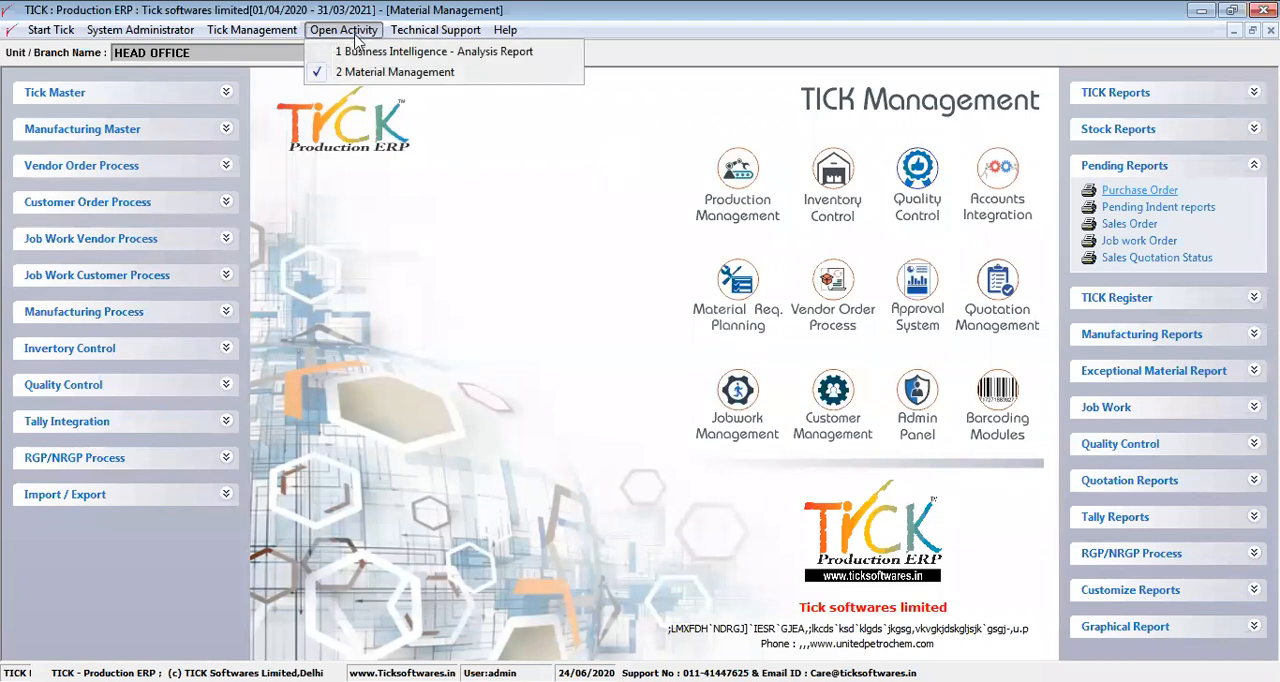
left_click(366, 72)
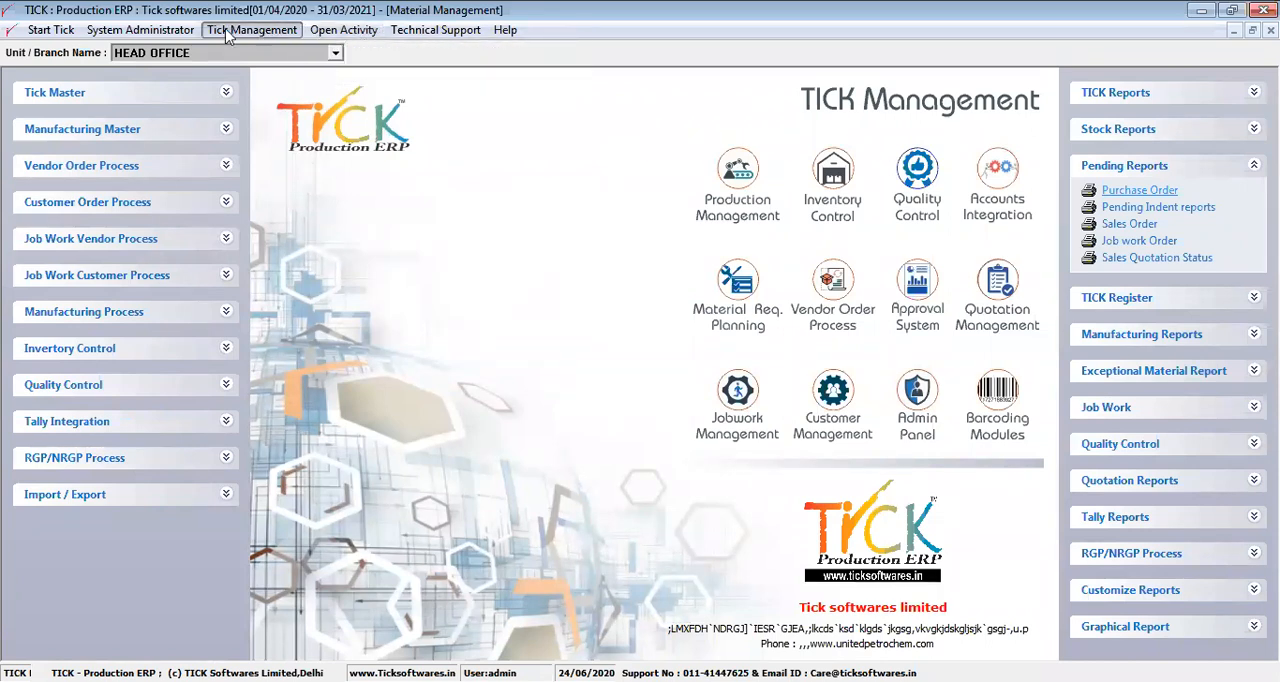
left_click(181, 33)
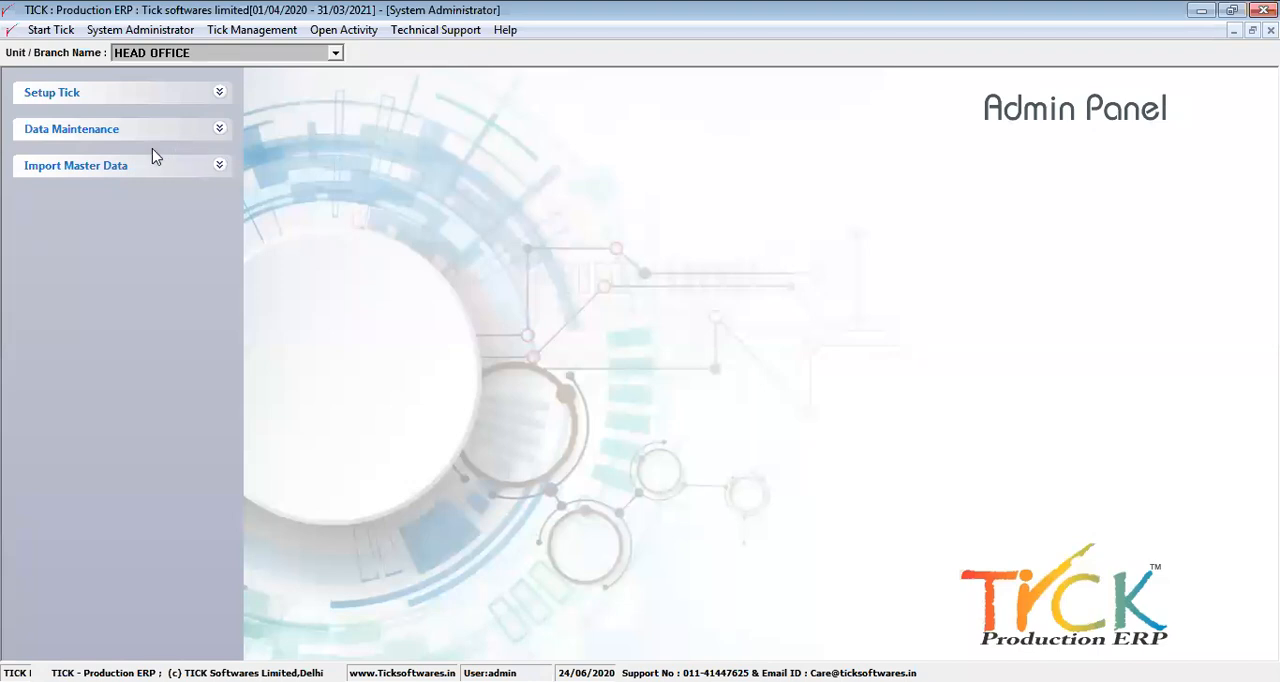
left_click(105, 104)
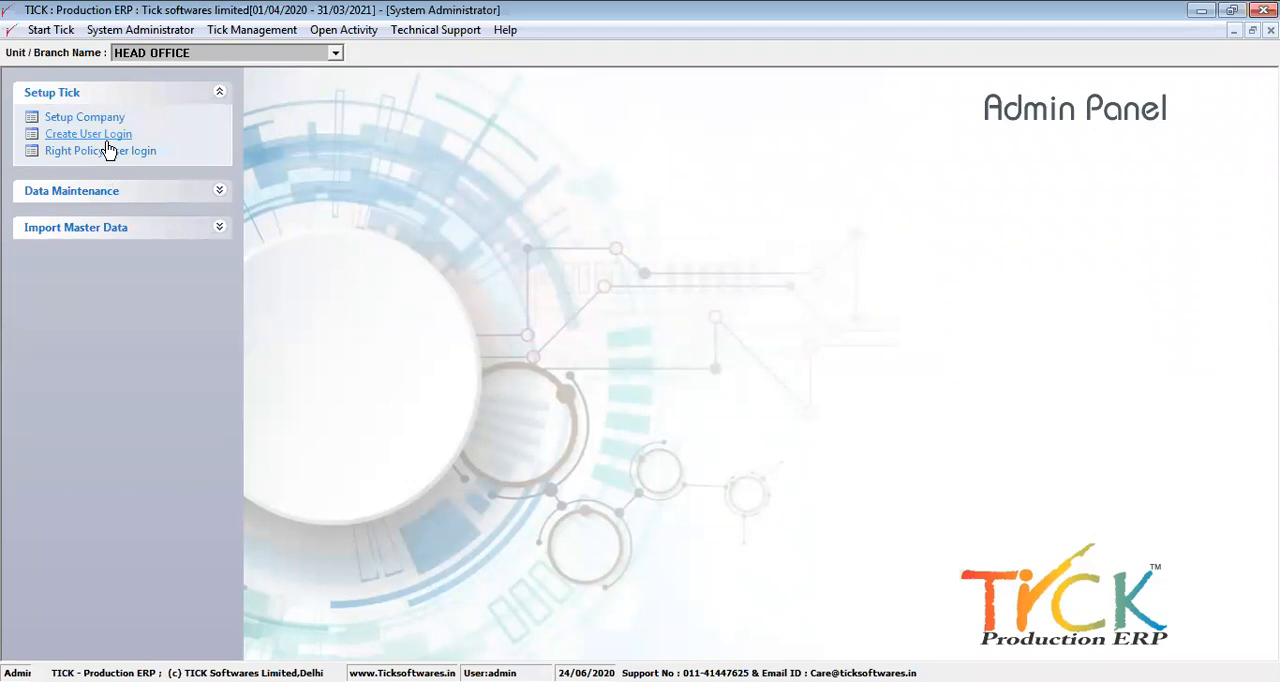
left_click(107, 141)
left_click(124, 178)
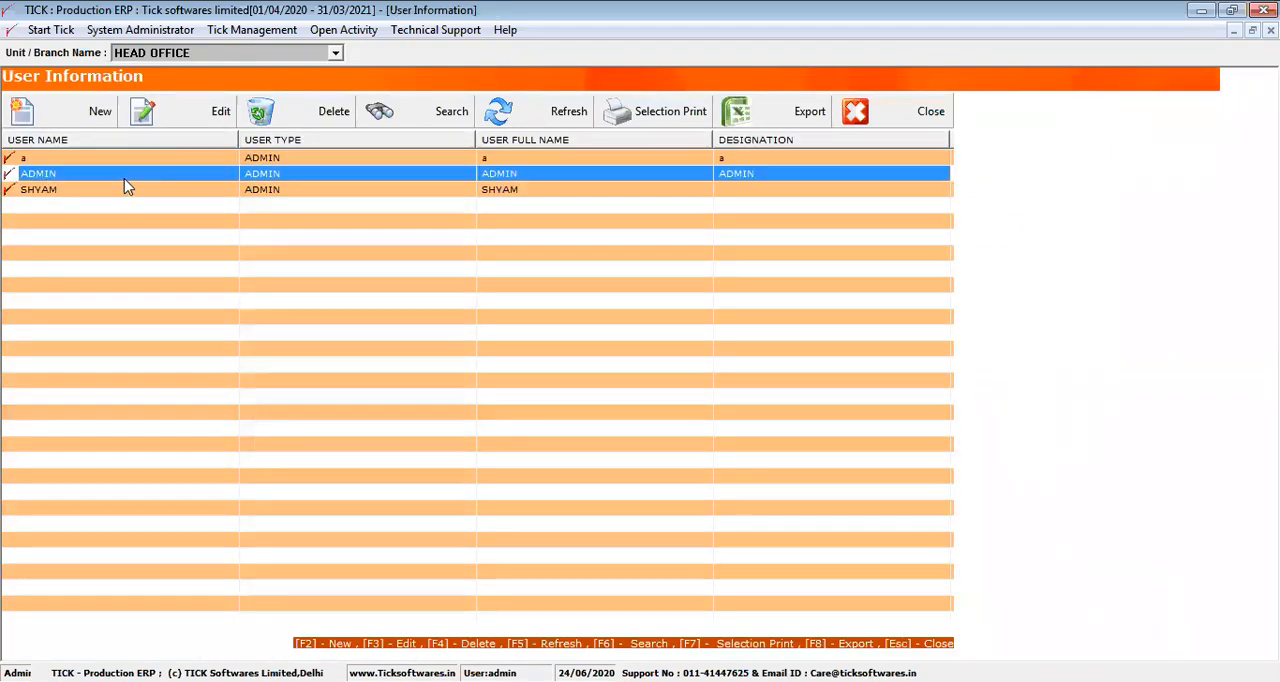
left_click(155, 122)
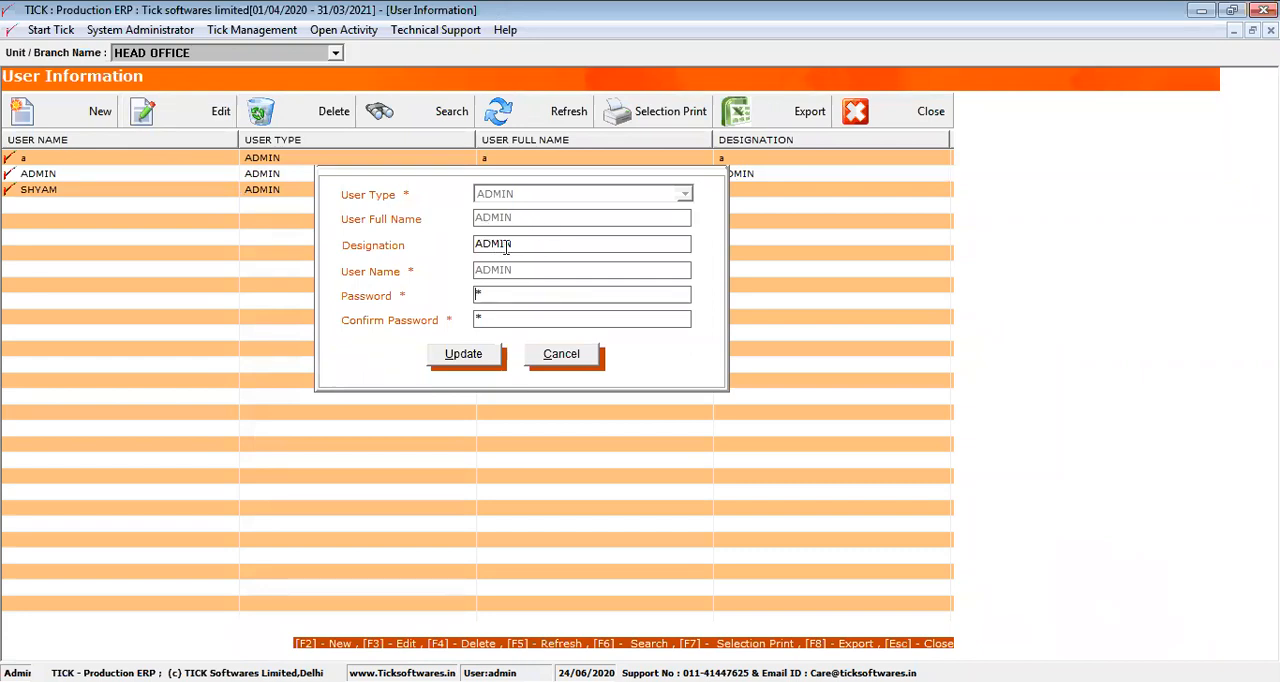
Go through the ADMIN user's designation and password fields, update the record and close the user list
left_click_drag(530, 246, 463, 244)
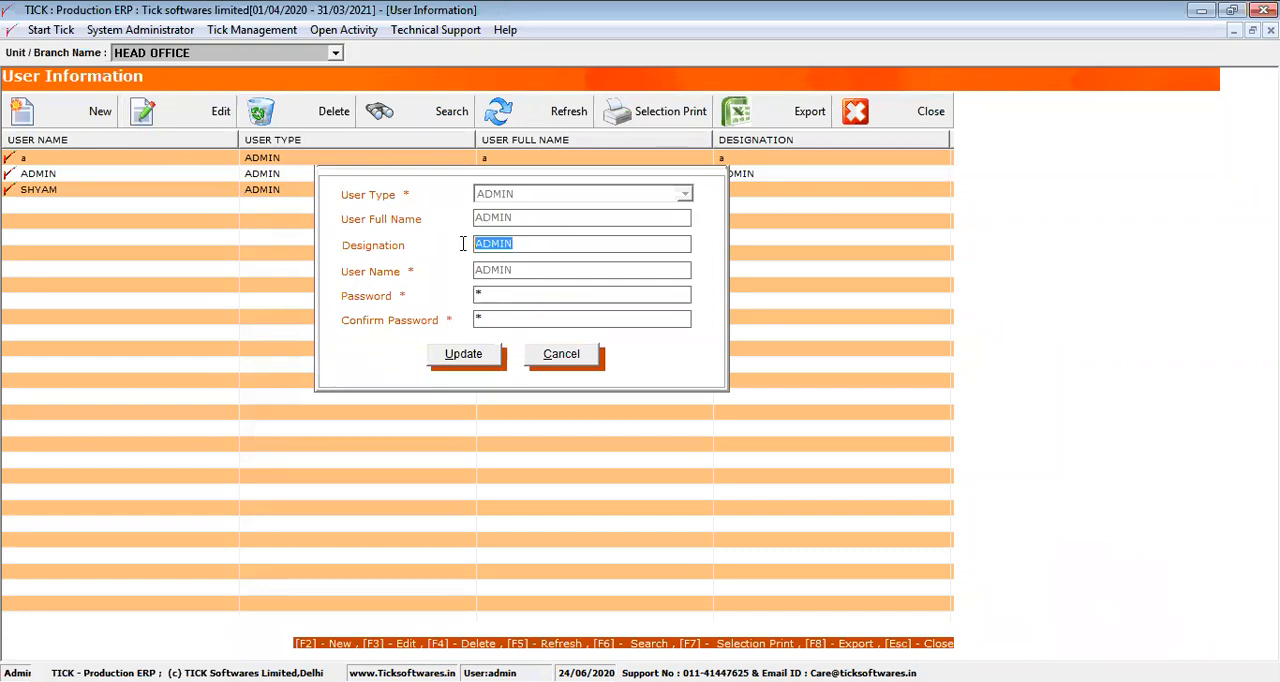
left_click(514, 293)
left_click(502, 318)
left_click(468, 364)
key("Return")
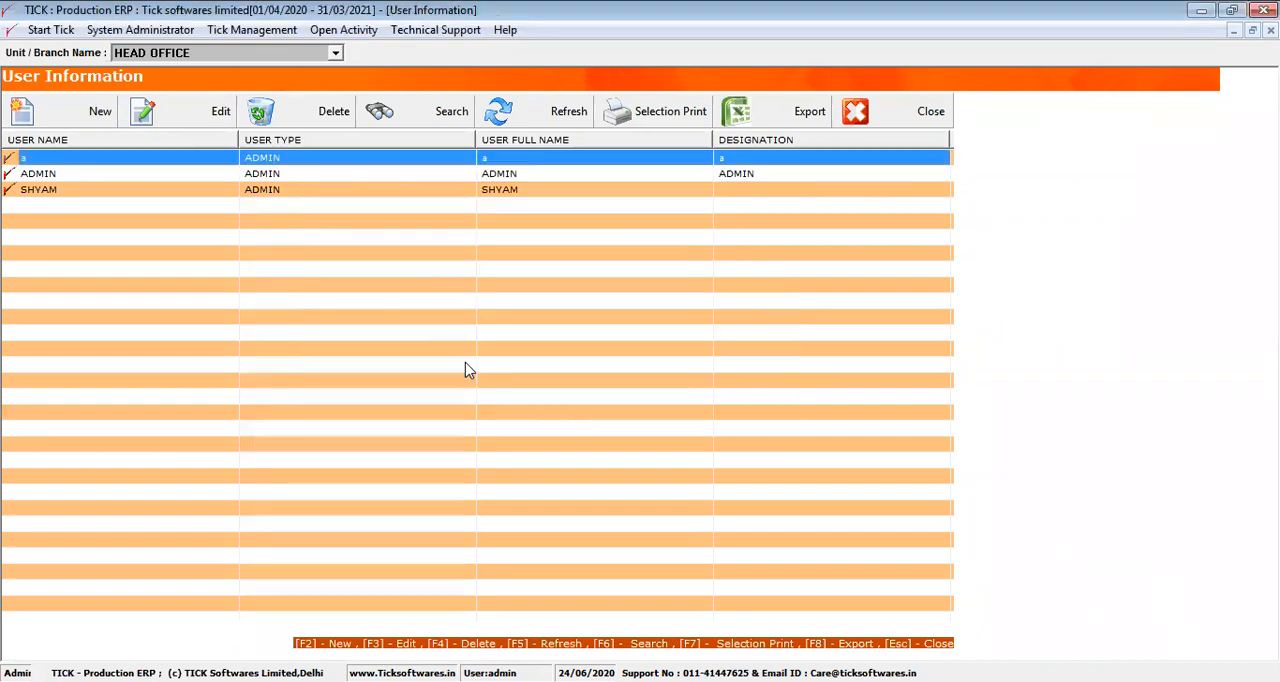
left_click(890, 121)
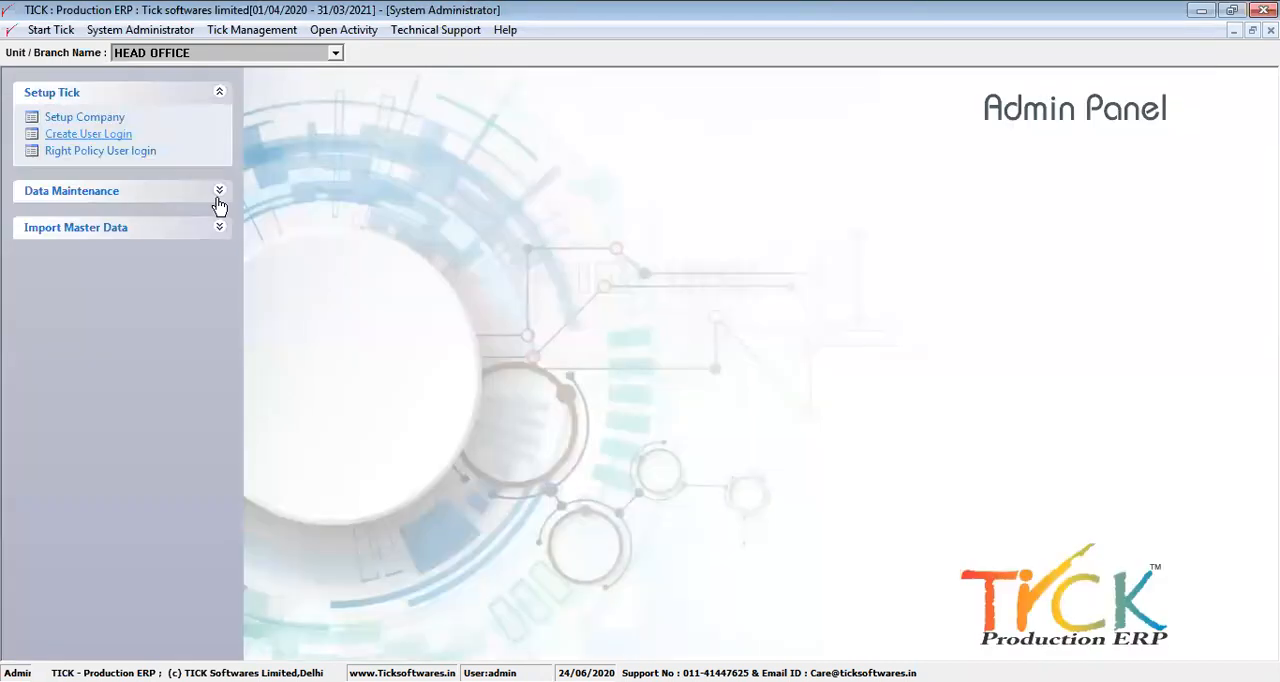
Open the rights policy of the second listed user and remove the Add, Modify, Delete and View rights for the Setup Tick group
left_click(125, 162)
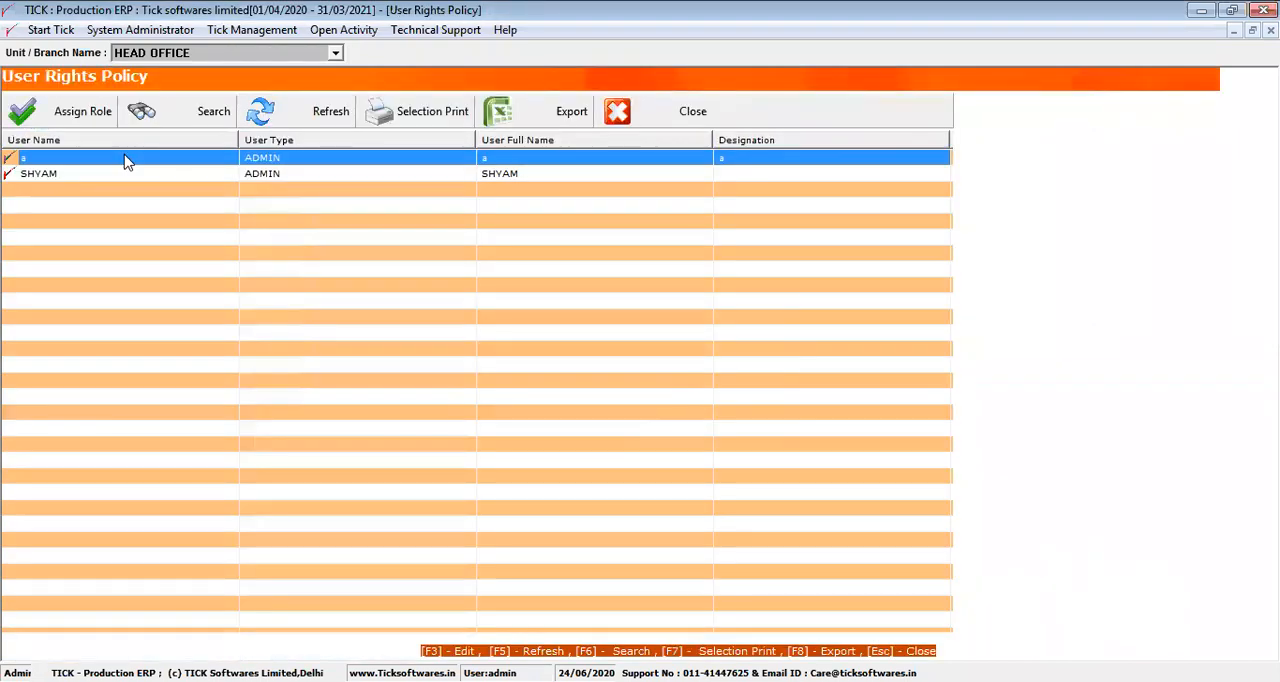
left_click(117, 177)
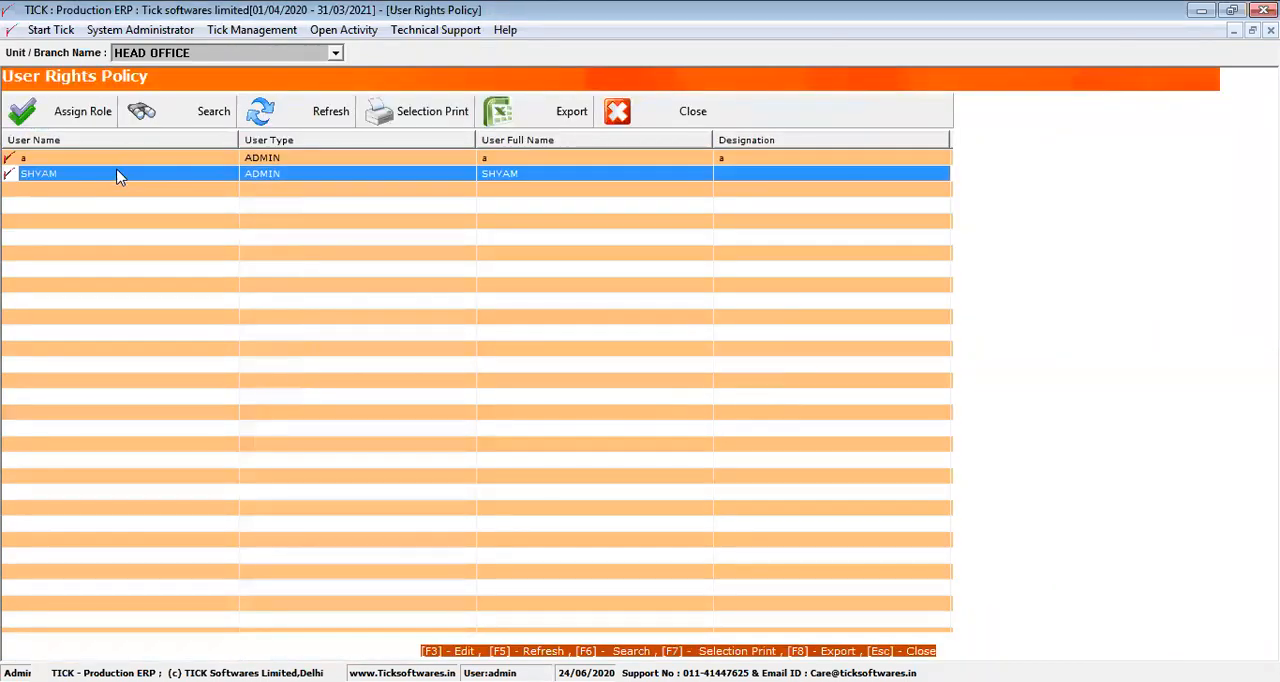
left_click(90, 123)
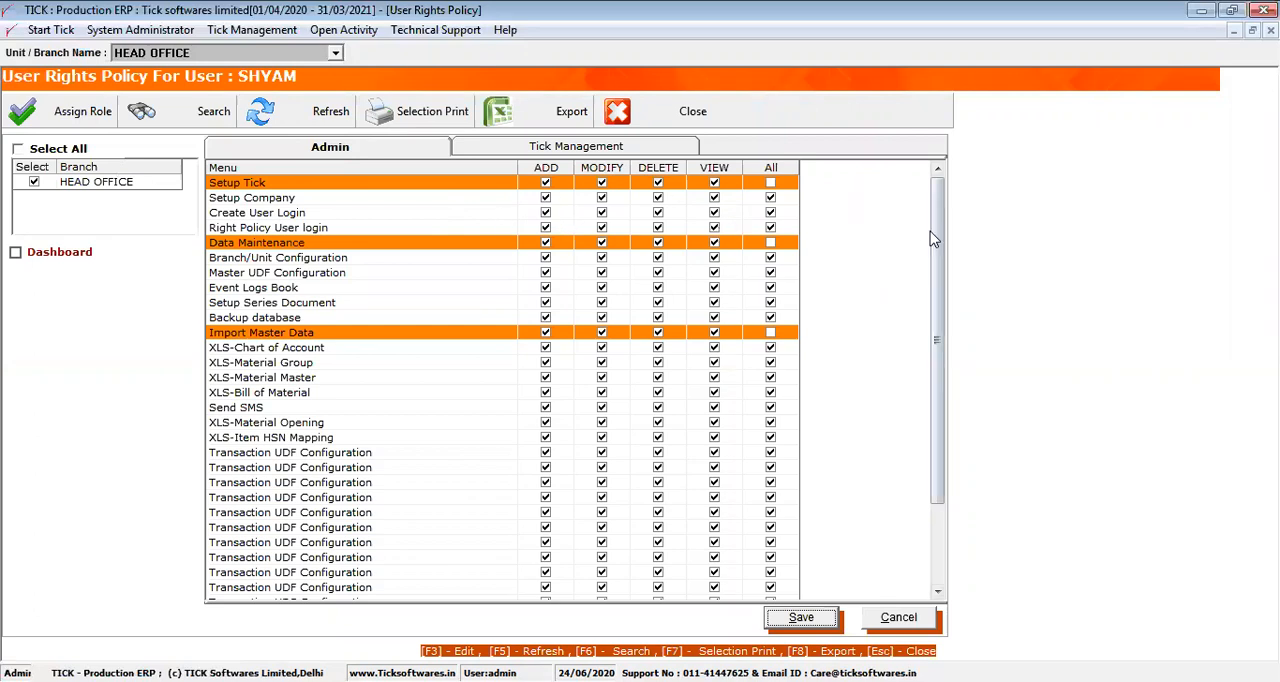
left_click(556, 170)
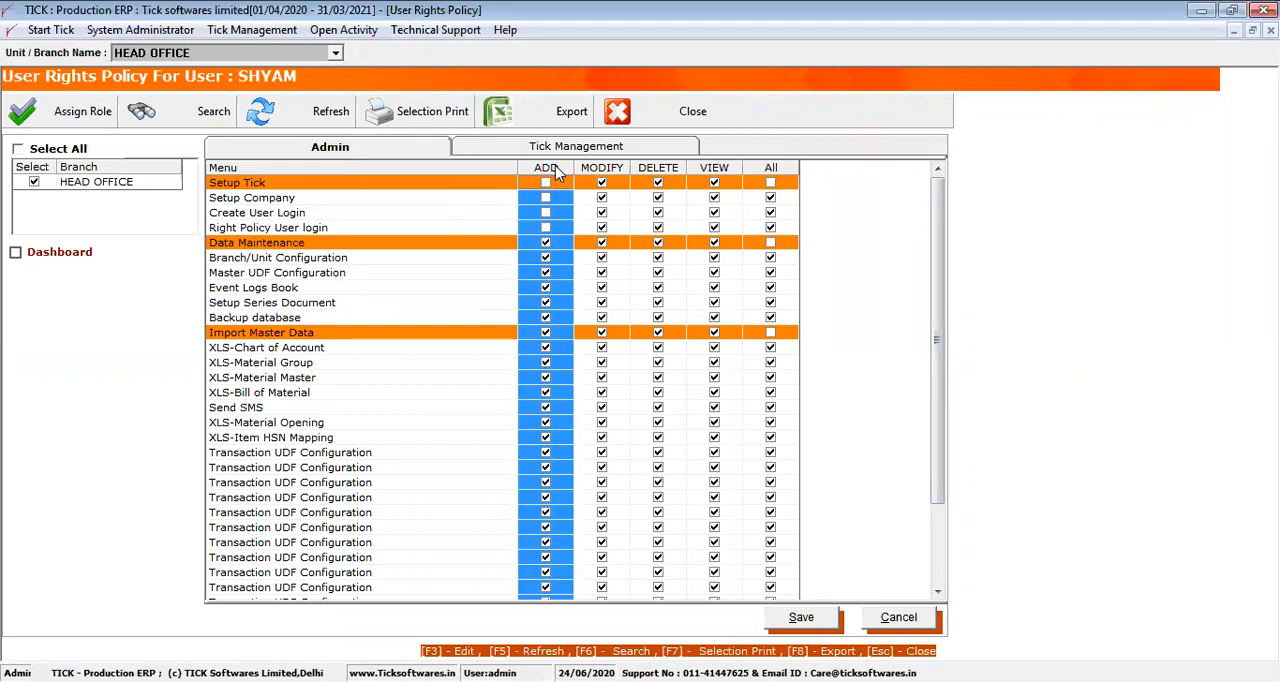
left_click(601, 172)
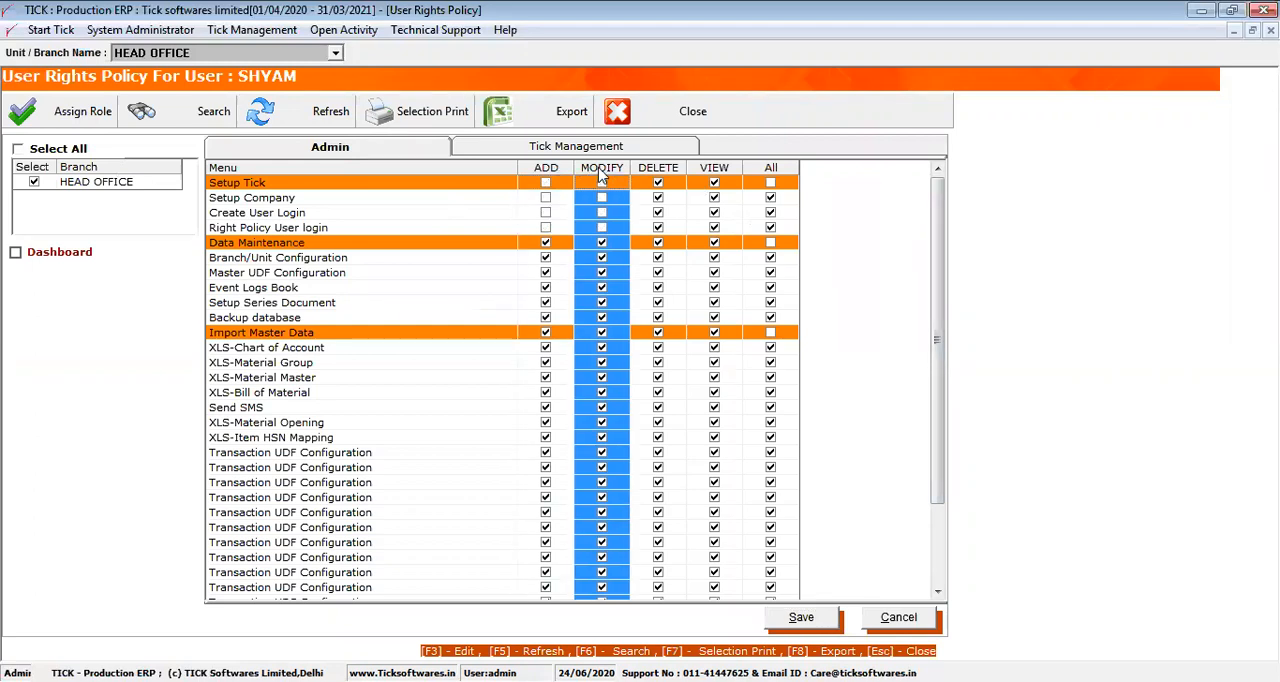
left_click(655, 172)
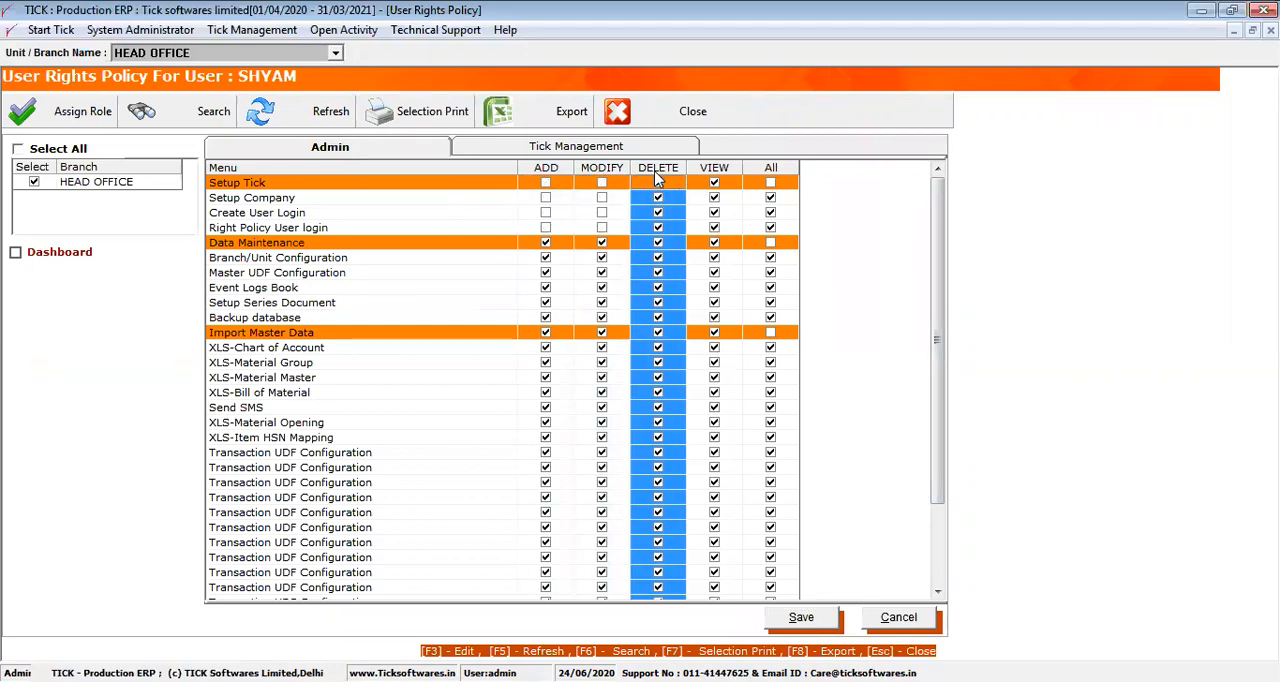
left_click(727, 172)
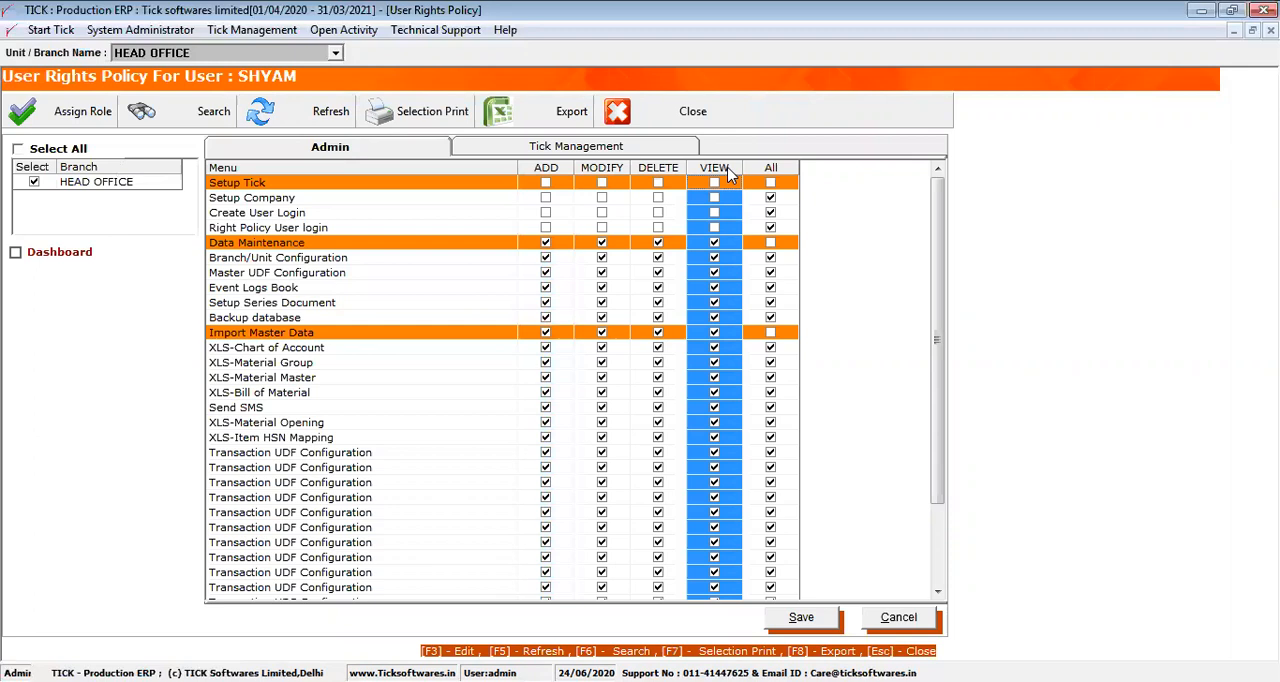
Remove the user's Add, Modify, Delete and View rights for Vendor Order Process under Tick Management, then save and close the rights policy
left_click(604, 146)
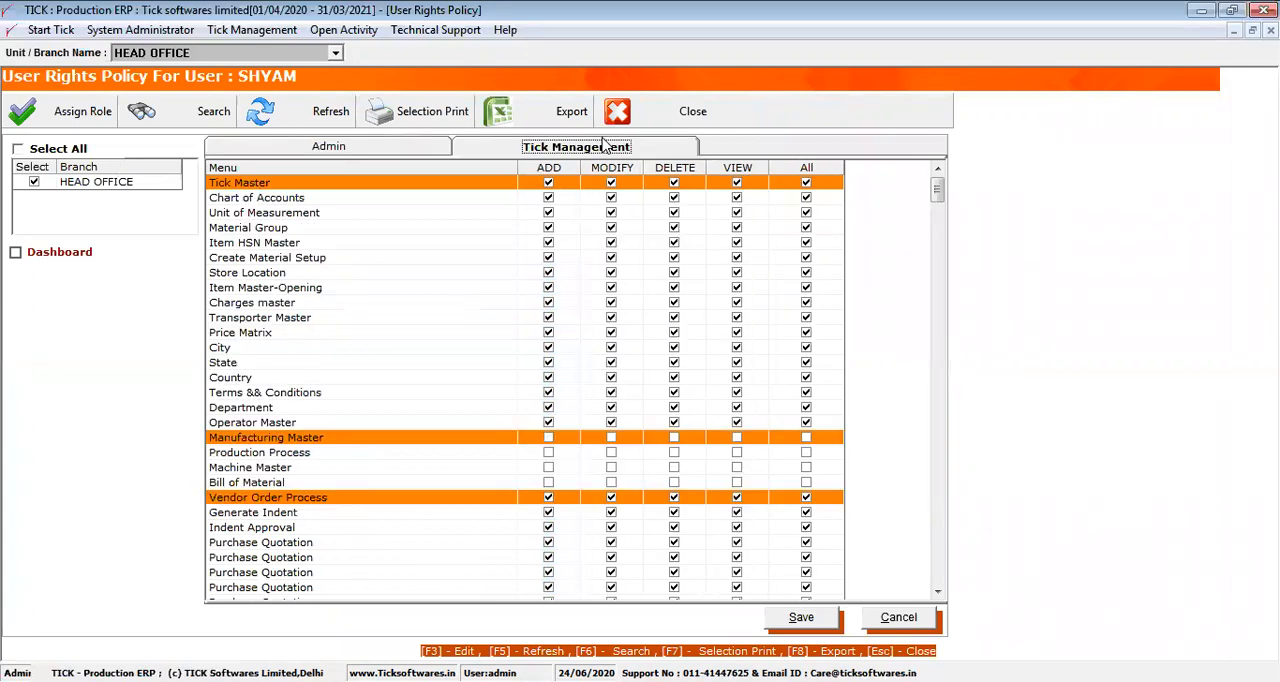
left_click(457, 190)
left_click(548, 498)
left_click(611, 498)
left_click(673, 498)
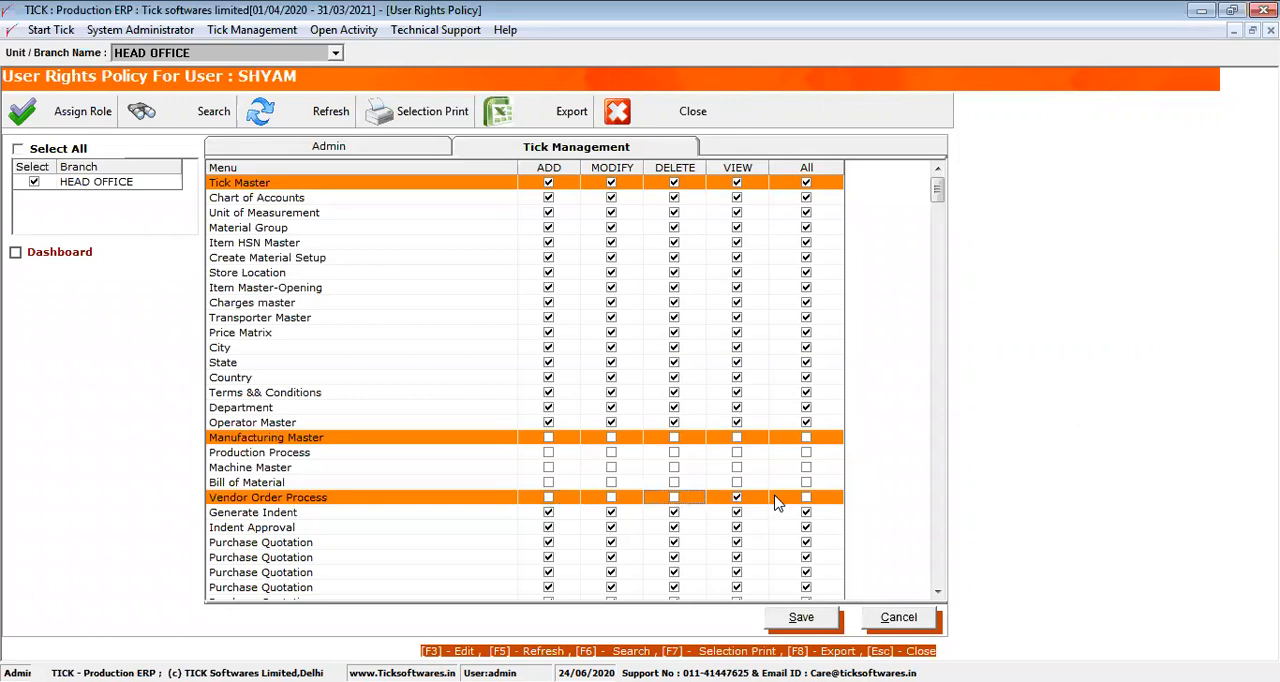
left_click(737, 498)
left_click(800, 619)
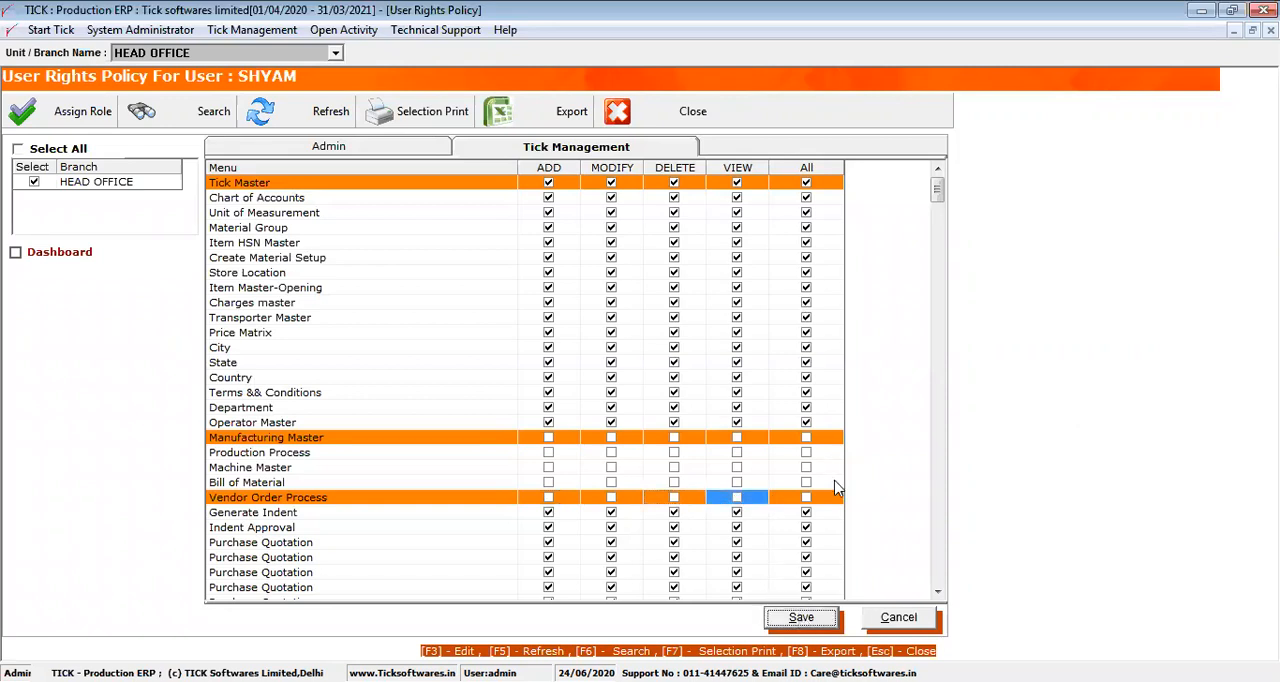
key("Return")
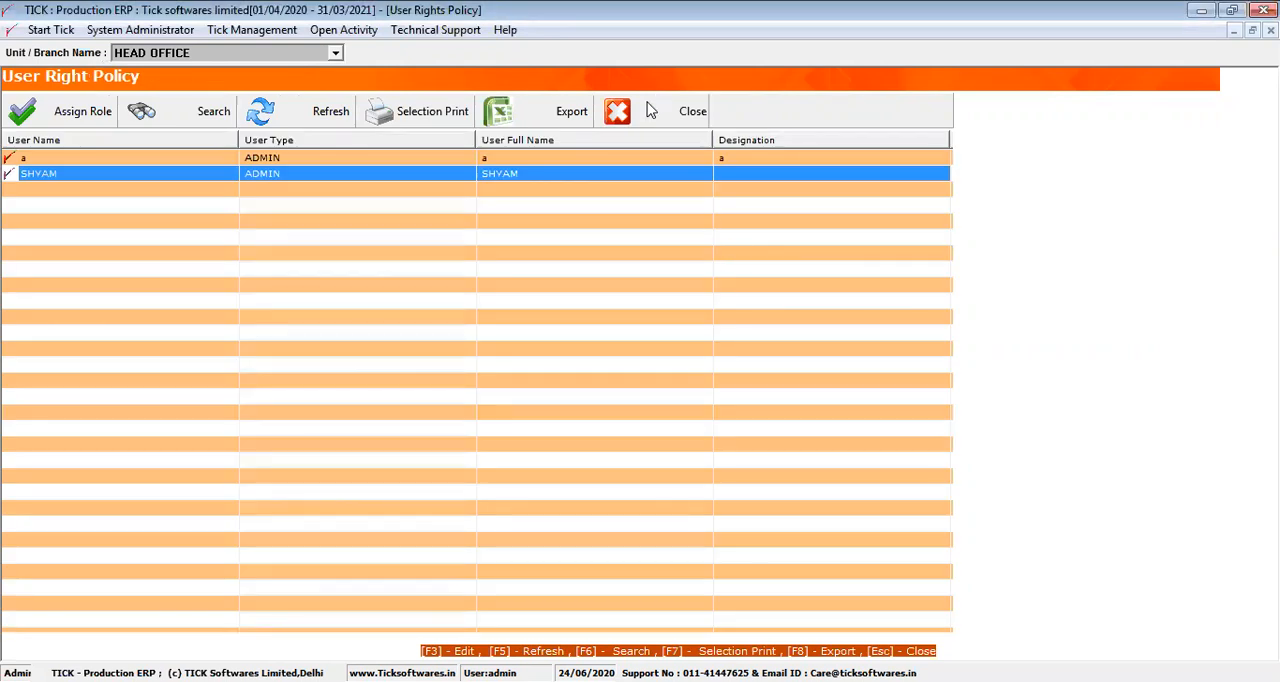
left_click(650, 110)
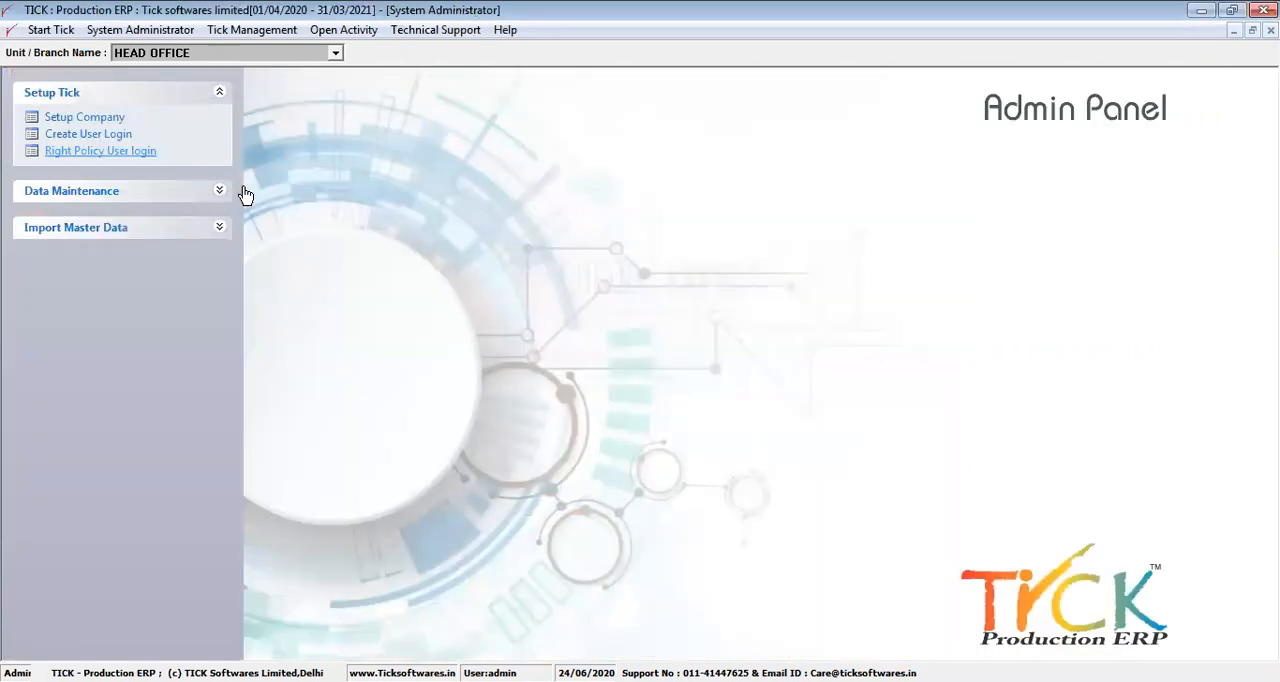
Open the document series setup from Data Maintenance and look through the available document types
left_click(178, 192)
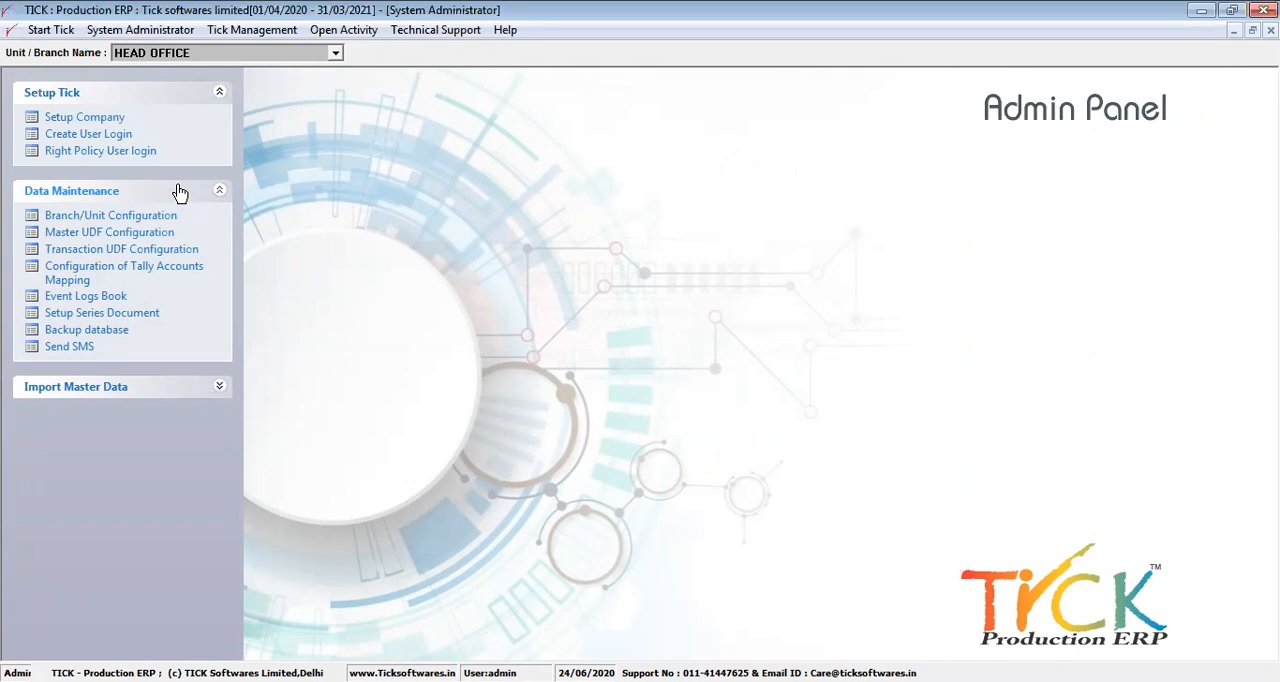
left_click(98, 314)
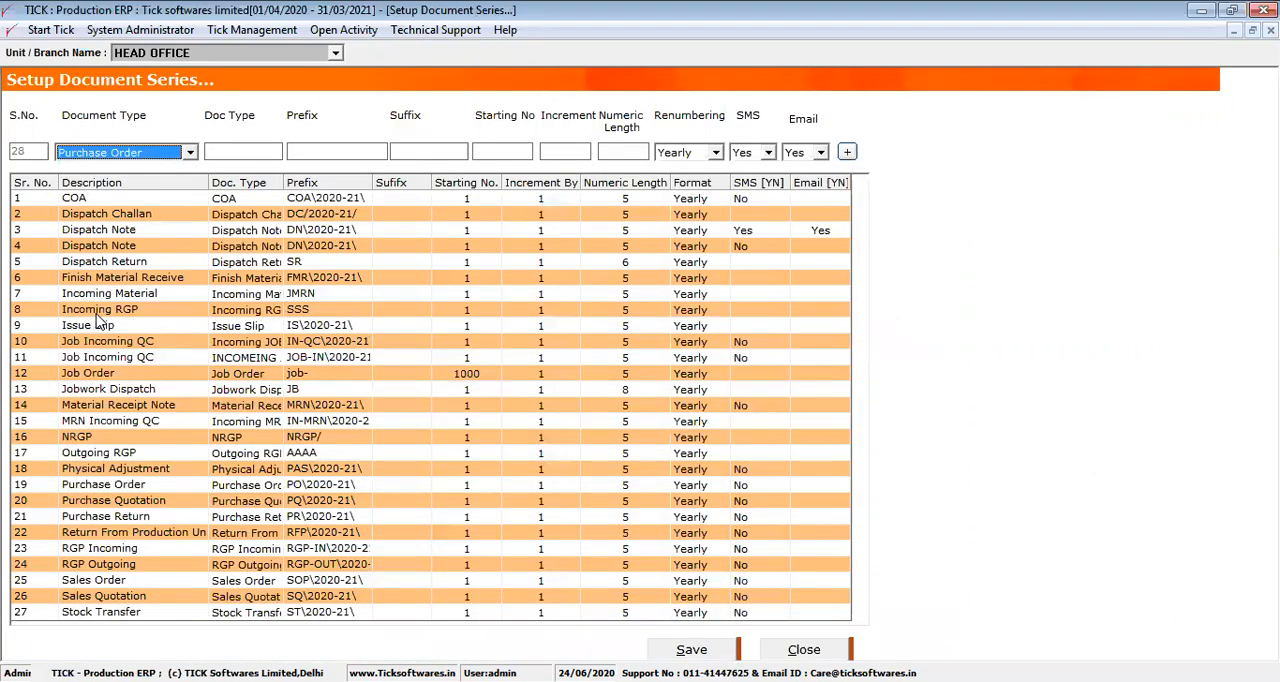
left_click(188, 159)
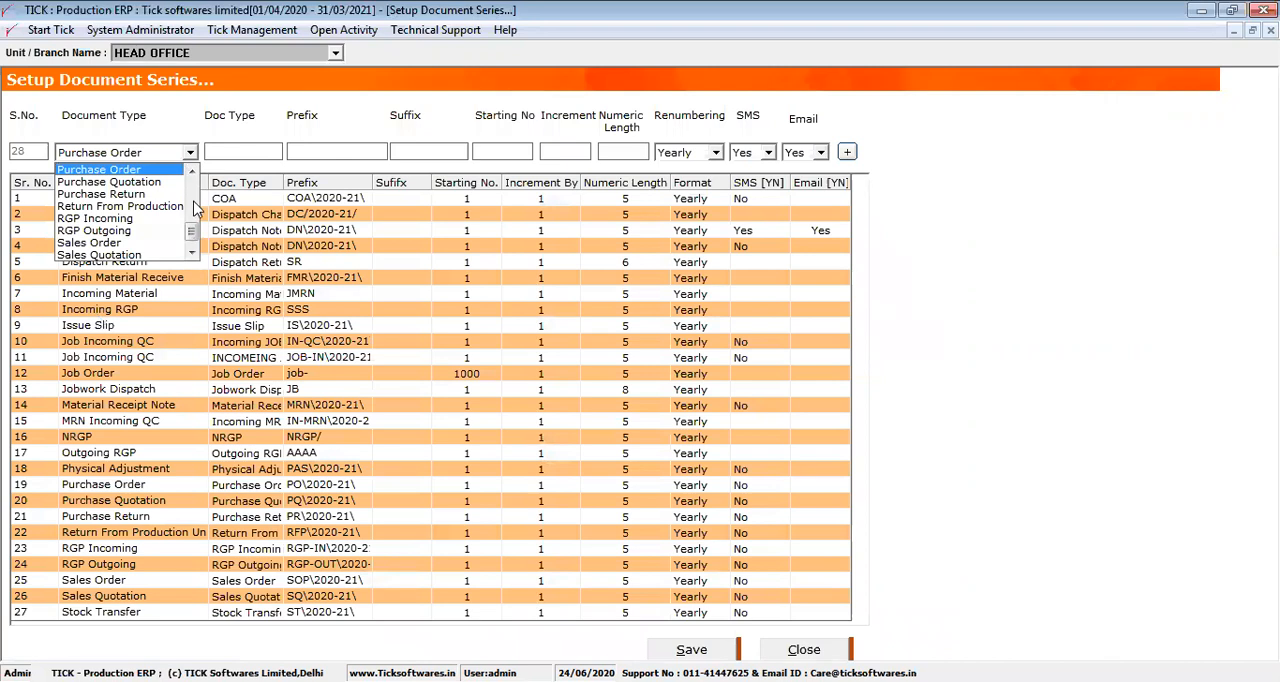
left_click_drag(192, 232, 193, 168)
left_click(327, 214)
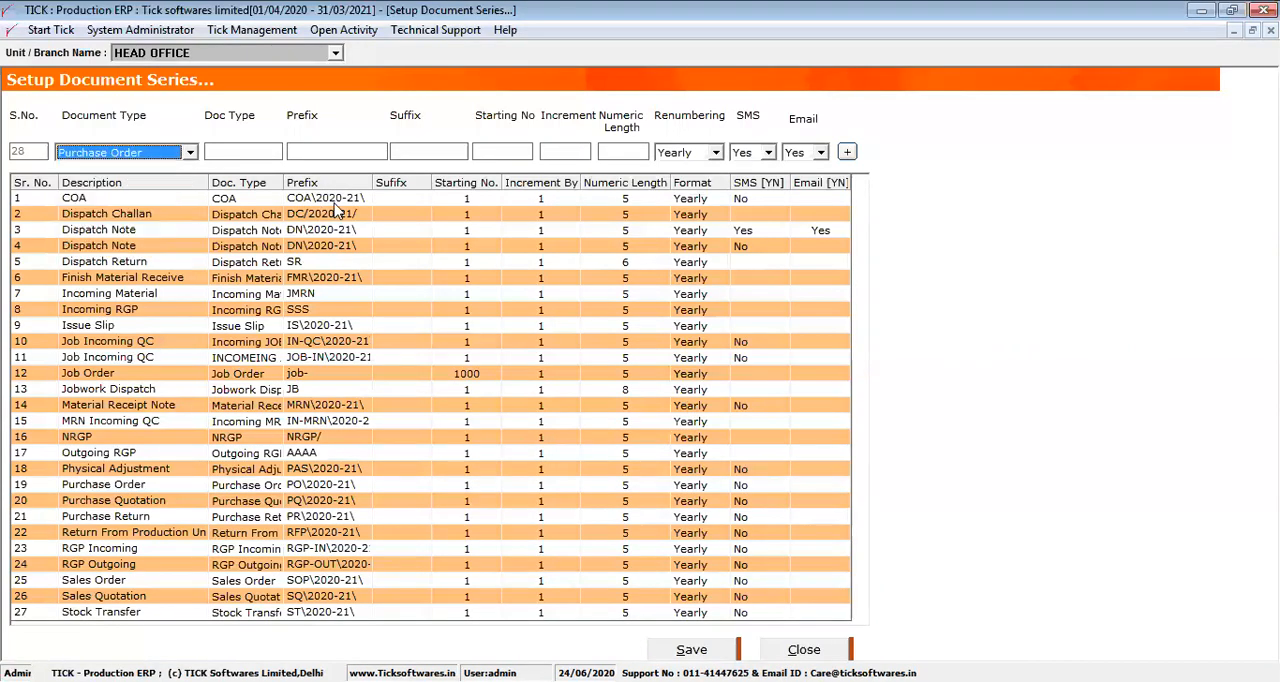
left_click(176, 199)
Start a new series for the Sales Order document type with doc type SO and prefix SO\20-21\
left_click(188, 154)
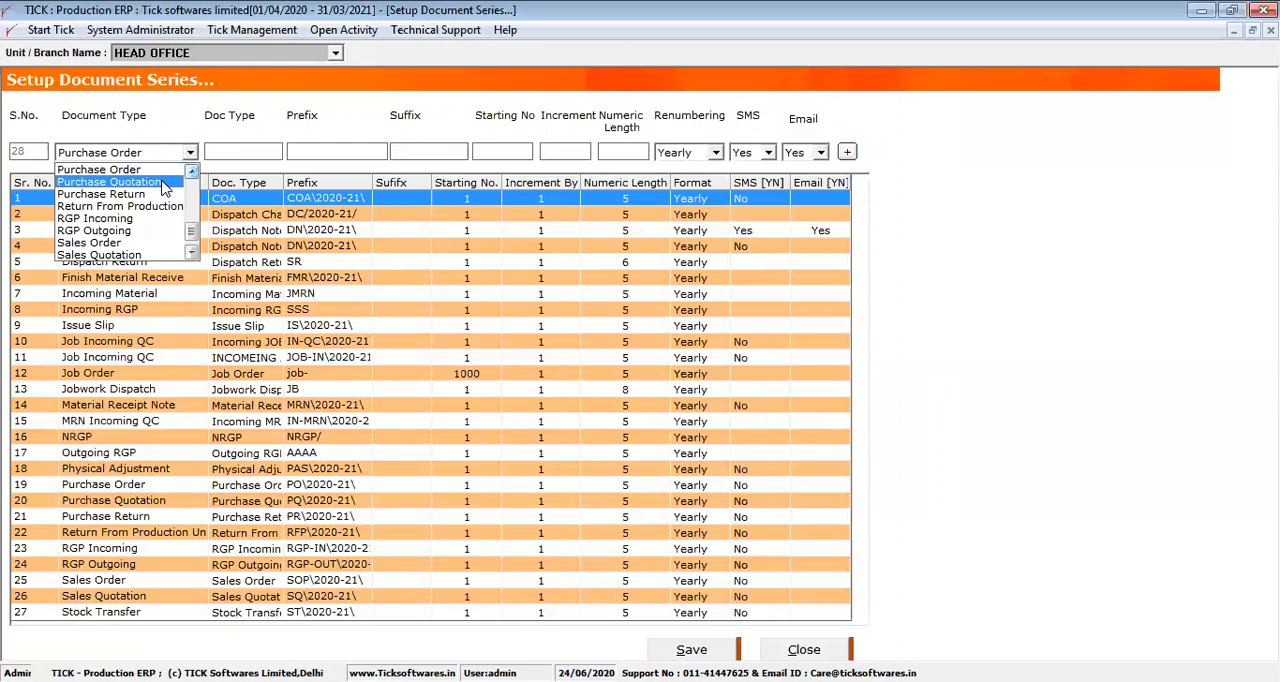
left_click(110, 243)
left_click(234, 152)
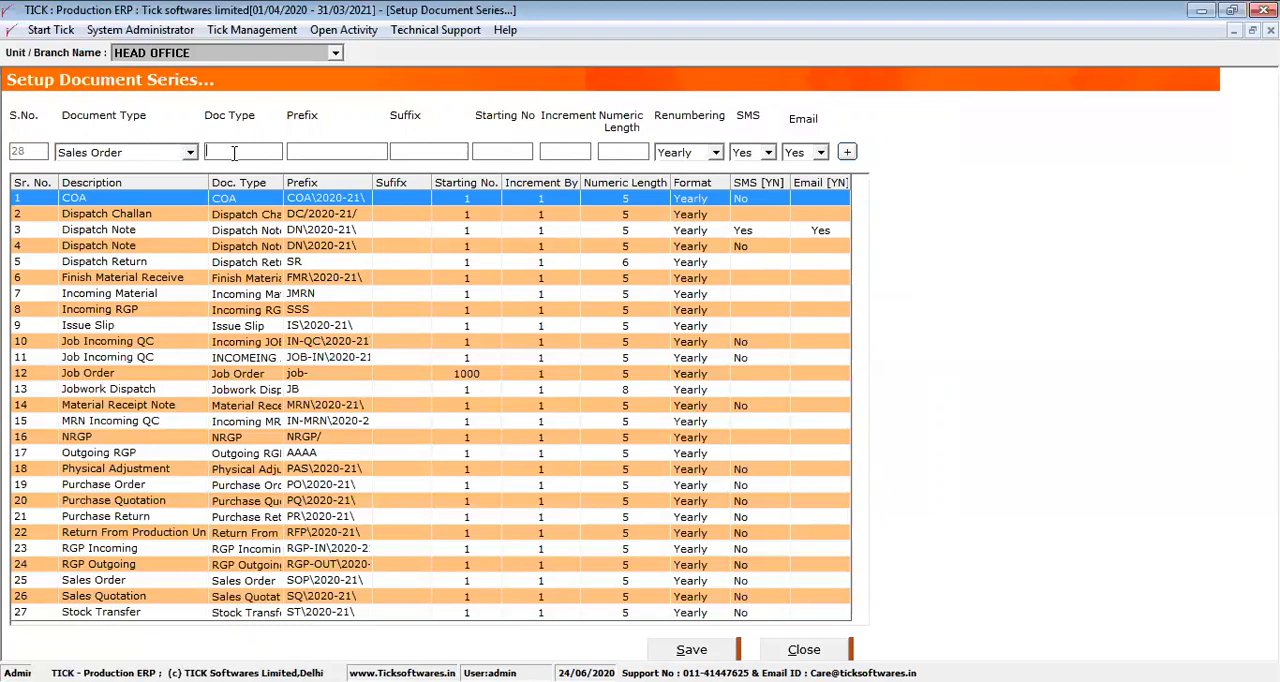
type("SO")
left_click(295, 147)
type("SO\\20-21\\")
Set the new series' starting number to 1, increment to 1, numeric length to 5 and renumbering to Yearly
left_click(489, 151)
type("11")
left_click(628, 148)
type("5")
left_click(716, 153)
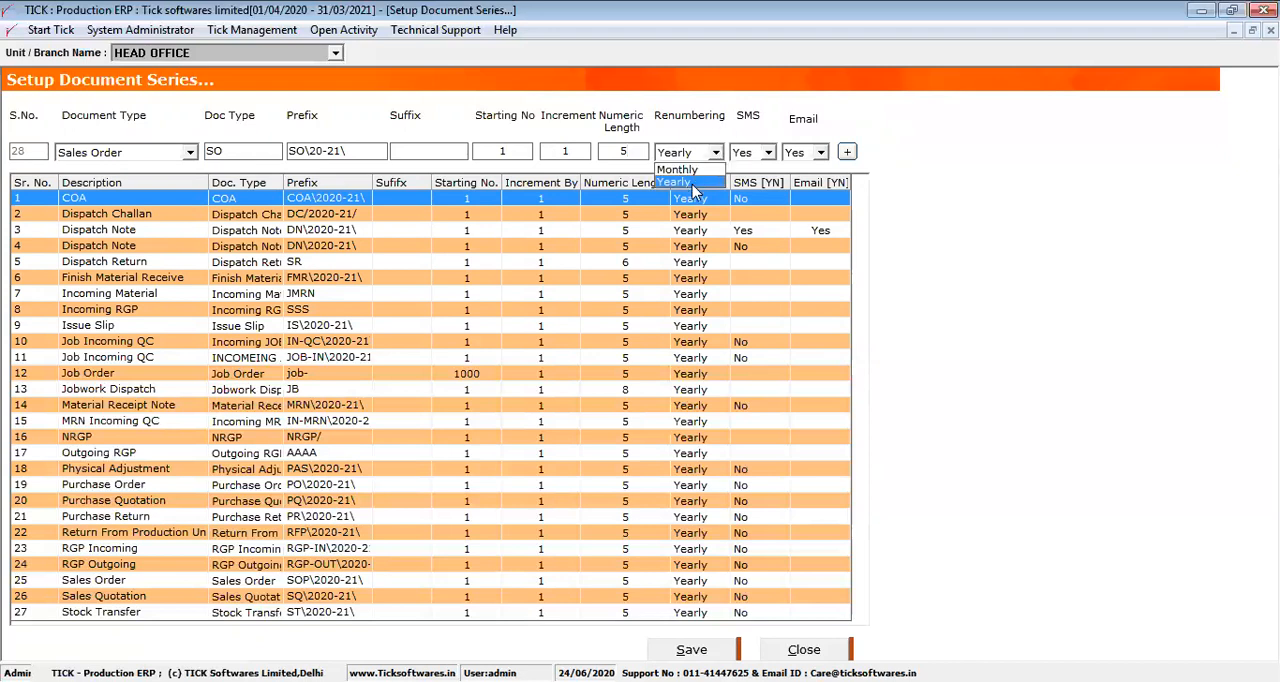
left_click(692, 190)
Add the new sales order series to the list and save the document series setup
left_click(847, 152)
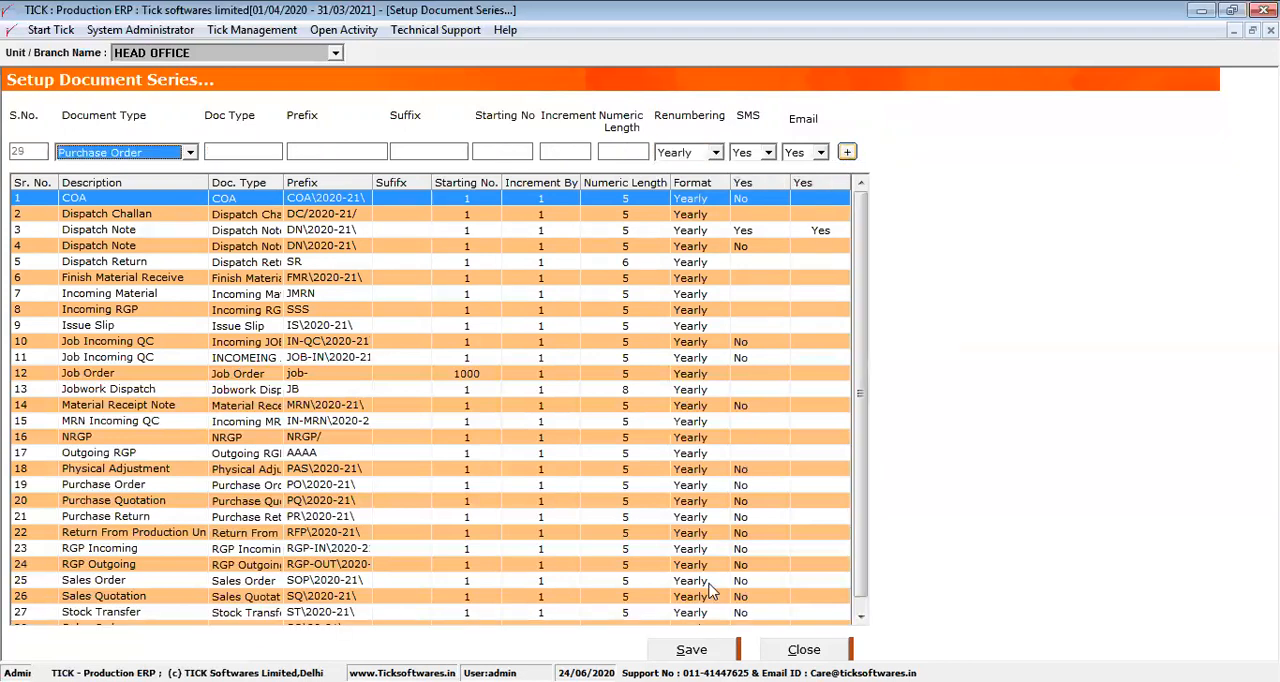
left_click(692, 650)
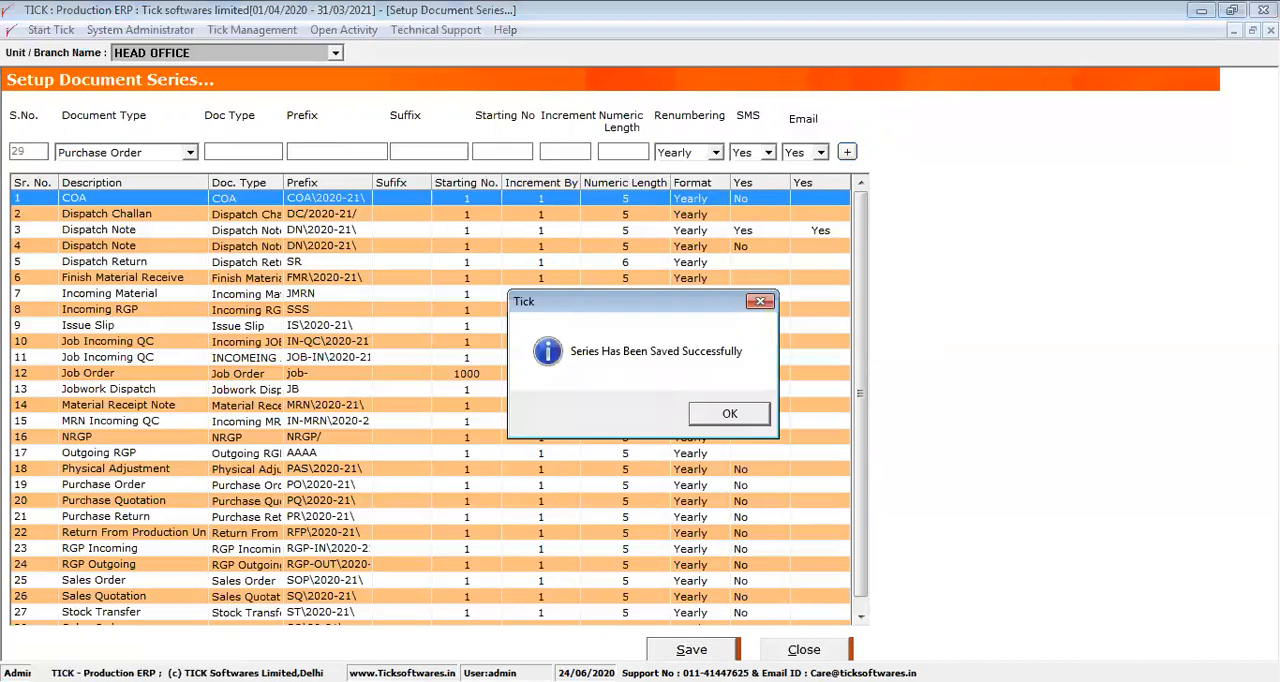
key("Return")
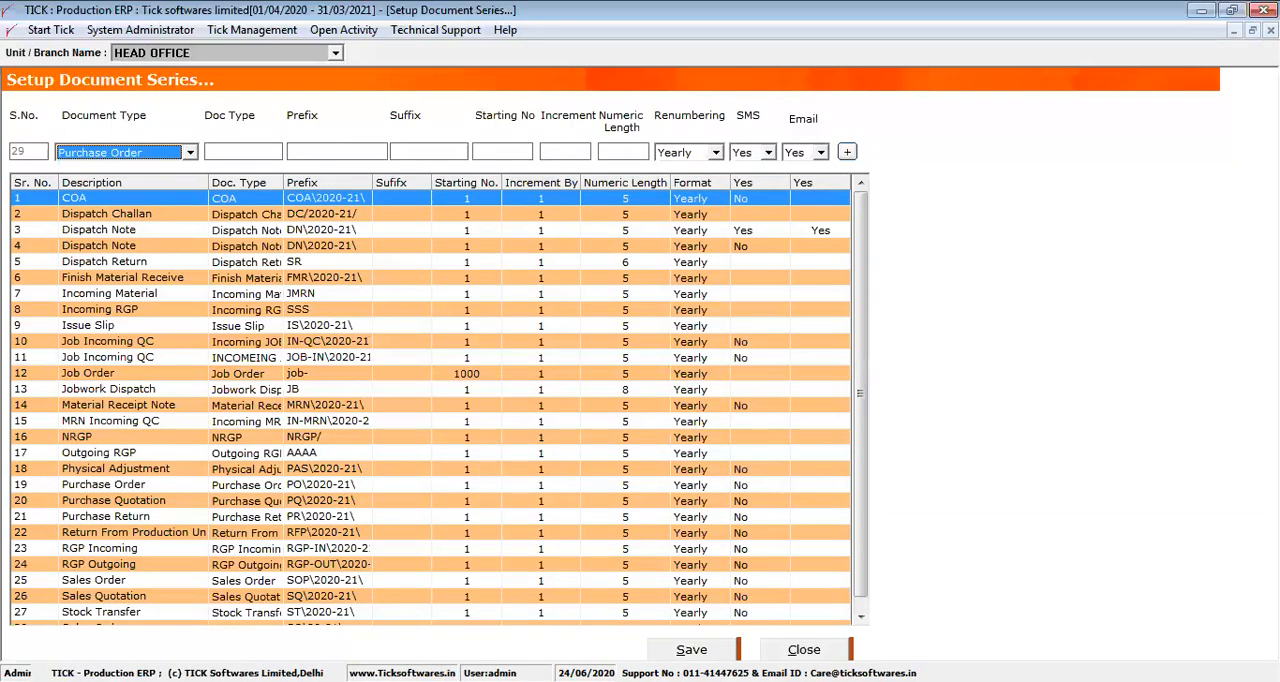
Switch to the Material Management module and open a blank sales order from Customer Order Process
left_click(373, 32)
left_click(392, 72)
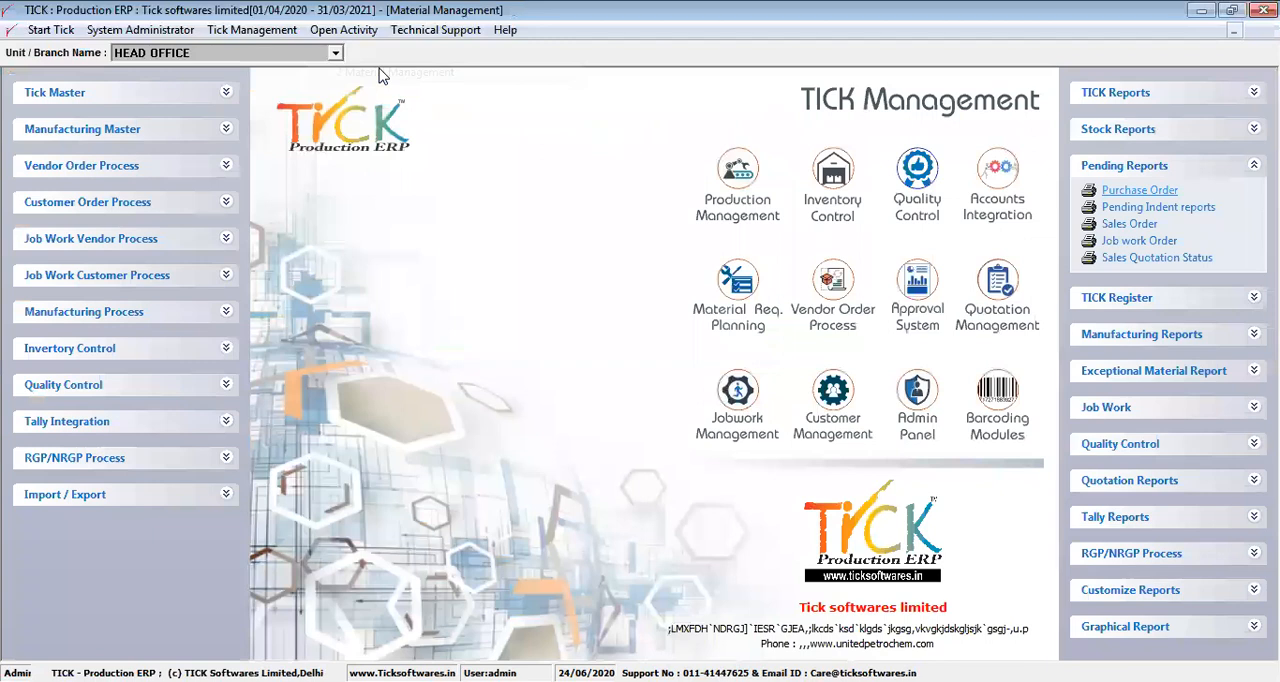
left_click(110, 204)
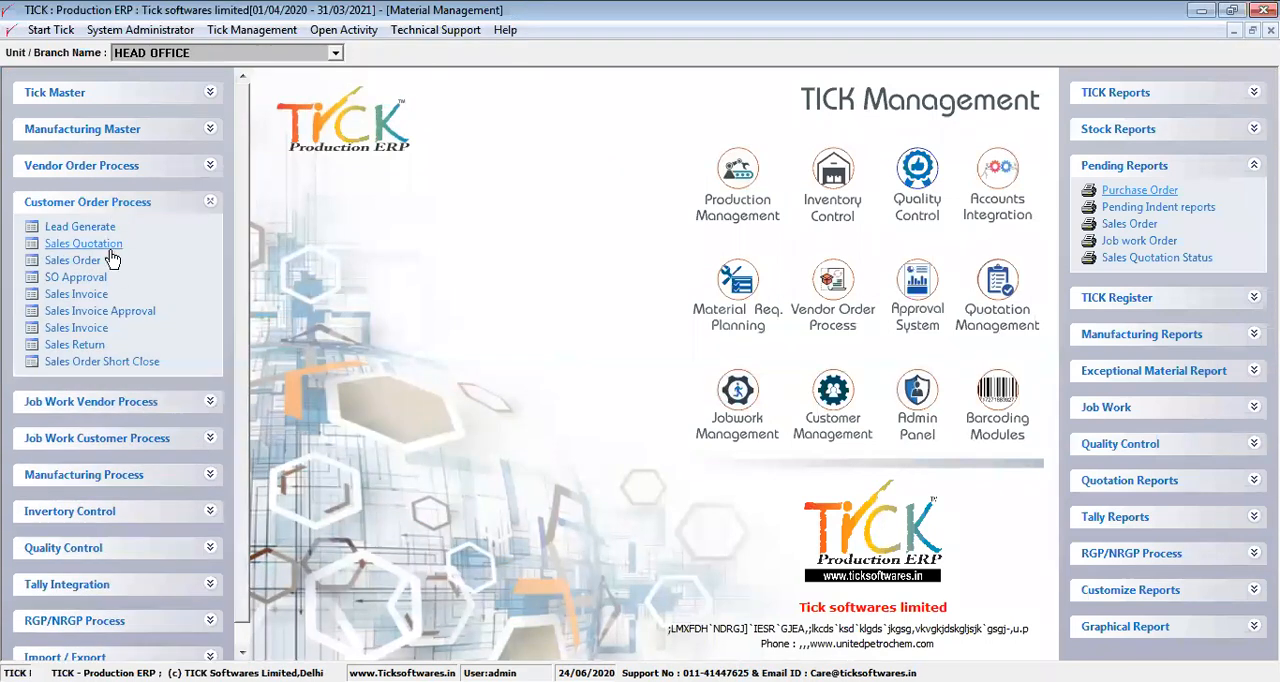
left_click(74, 261)
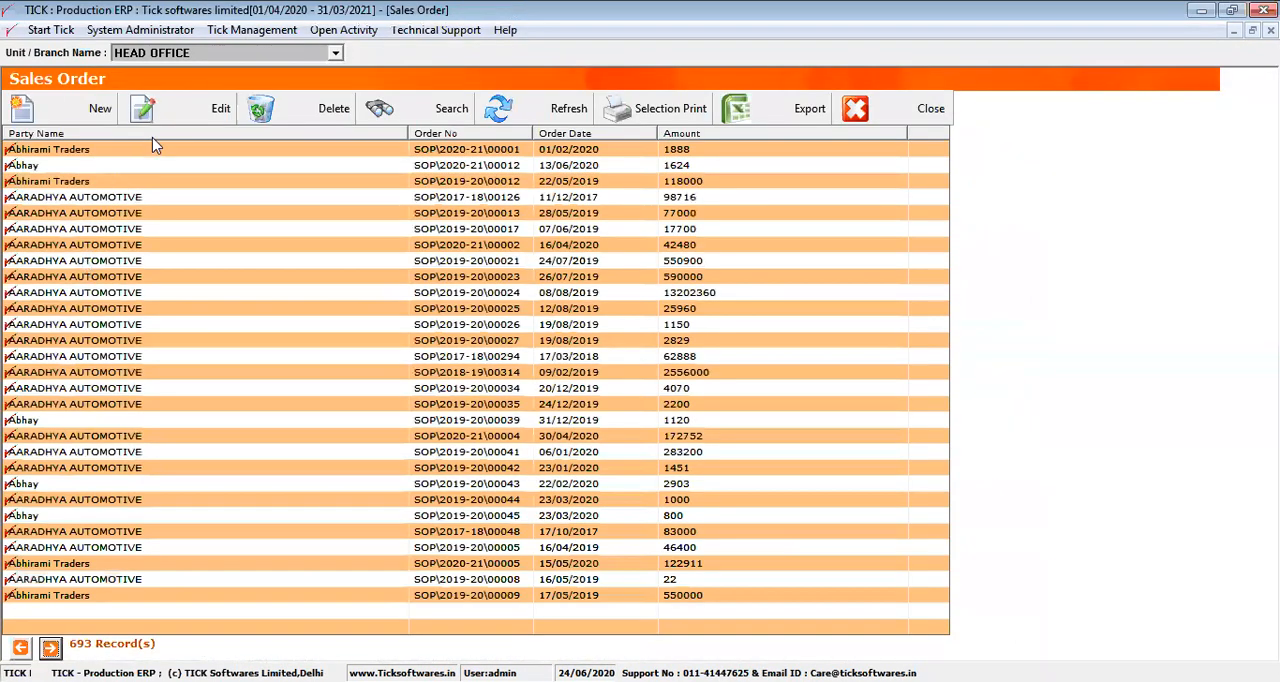
left_click(112, 118)
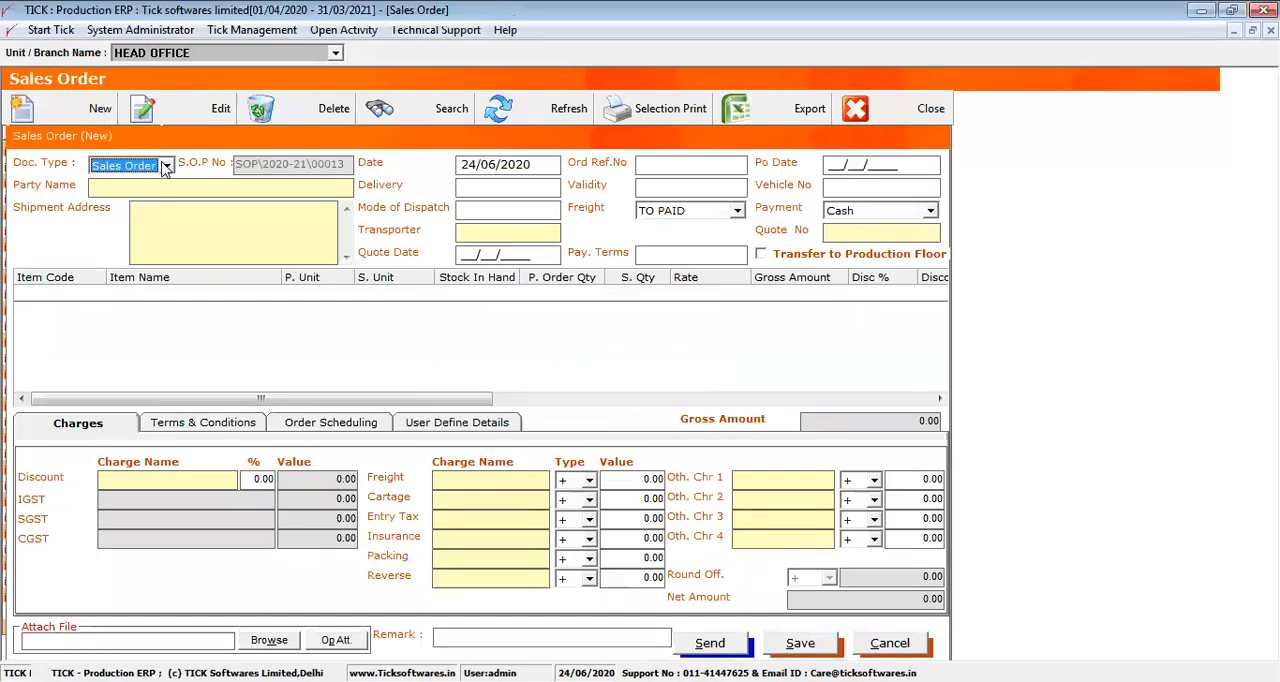
Choose the SO document type in the new sales order, then cancel the order, close the order list and collapse Customer Order Process
left_click(166, 167)
left_click(166, 167)
left_click(166, 167)
left_click(166, 167)
left_click(166, 167)
left_click(133, 194)
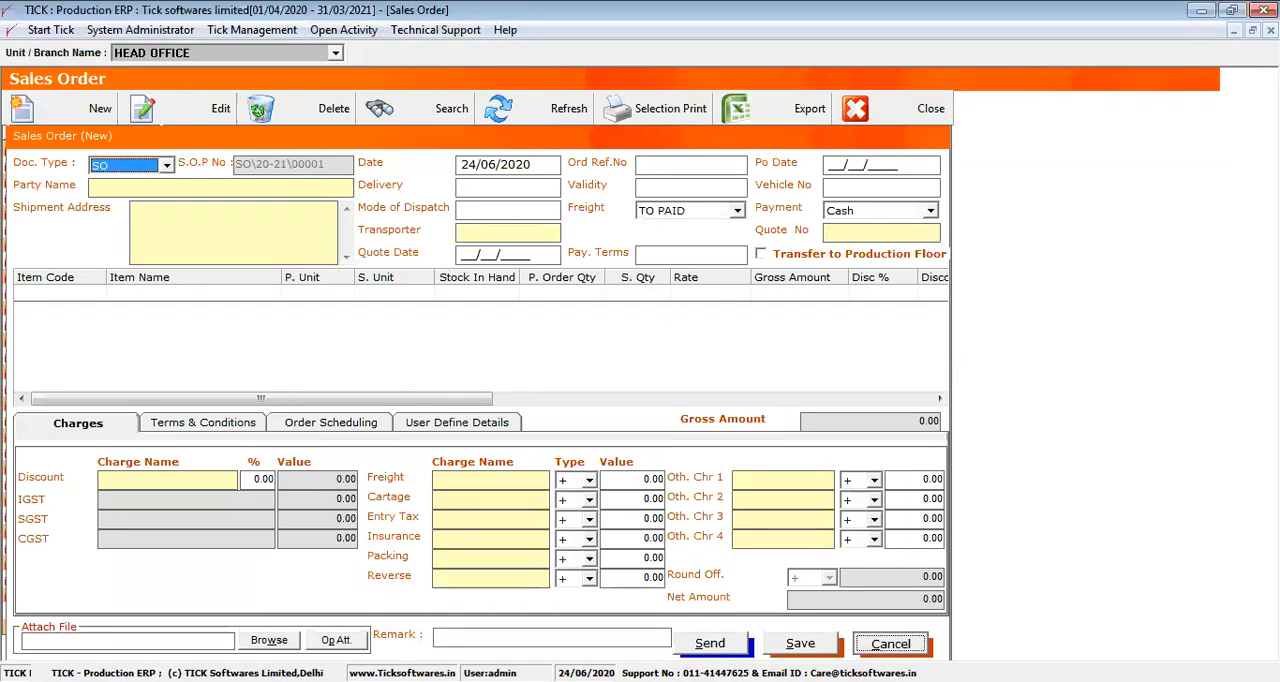
left_click(888, 643)
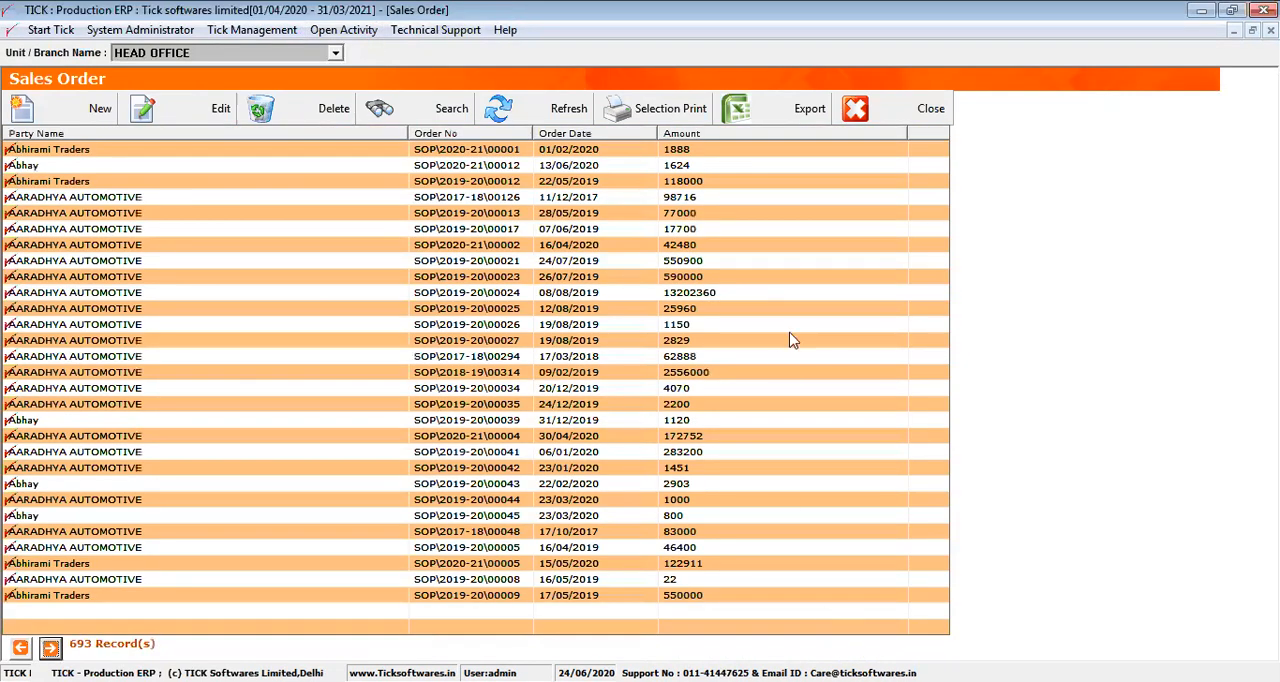
left_click(872, 113)
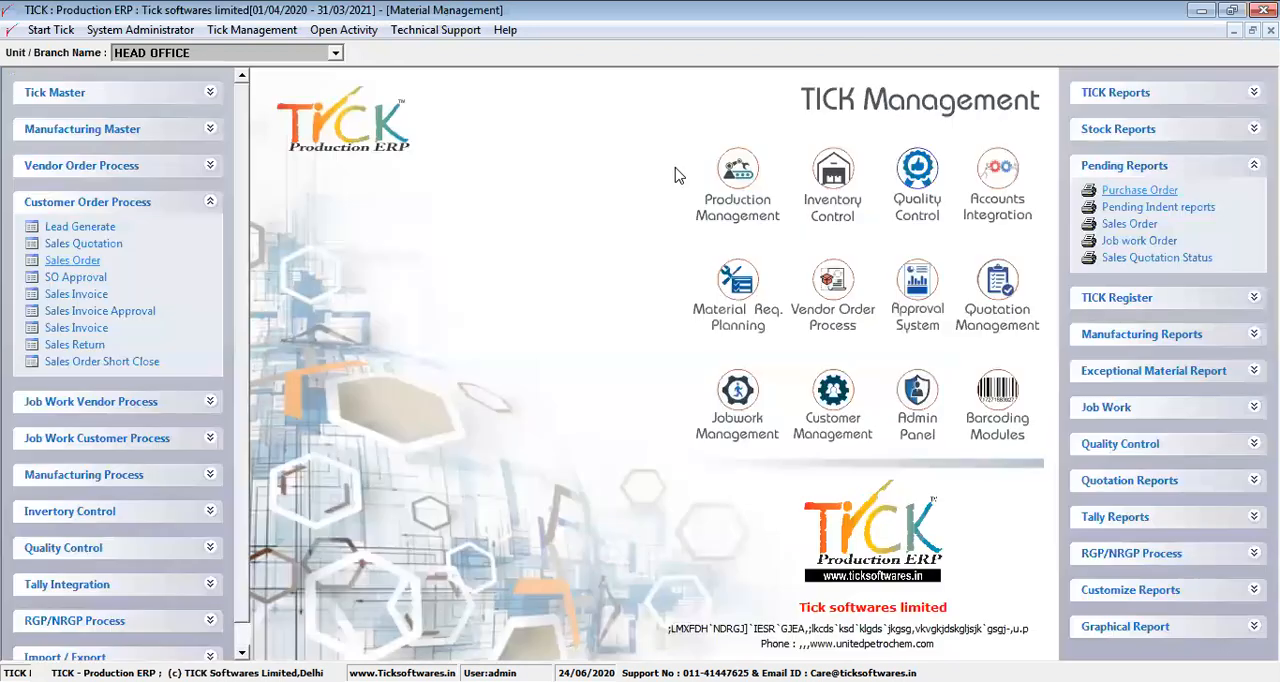
left_click(208, 206)
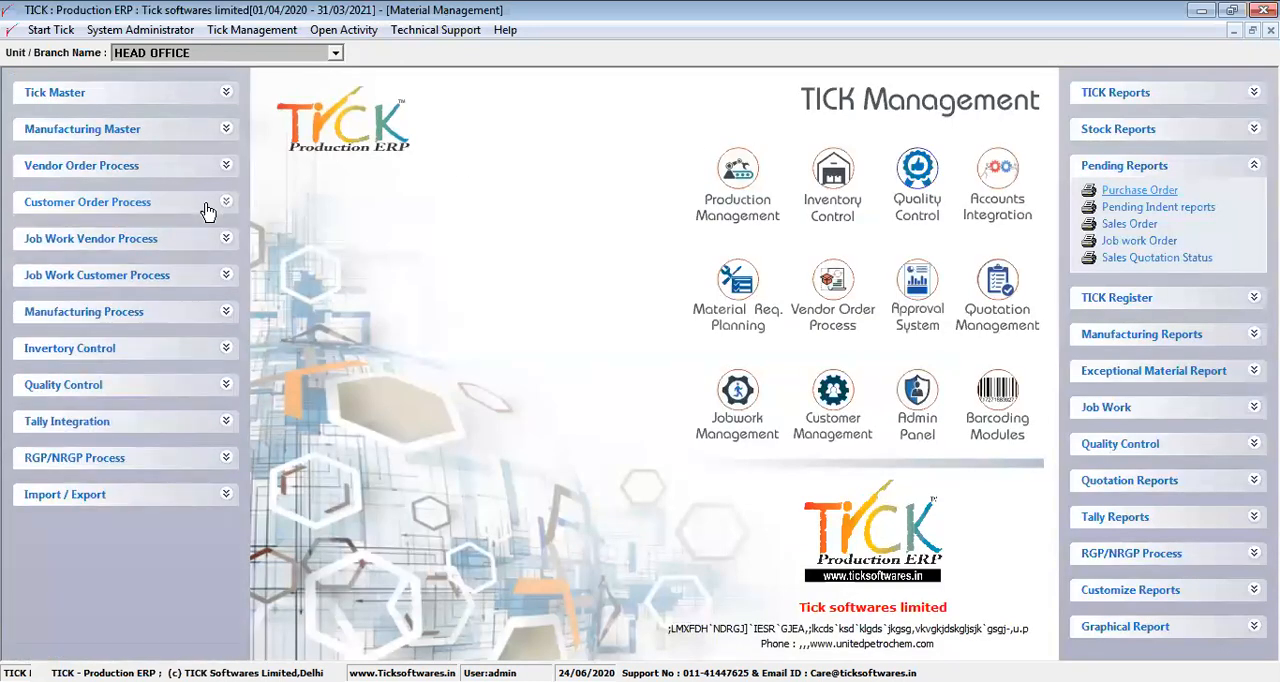